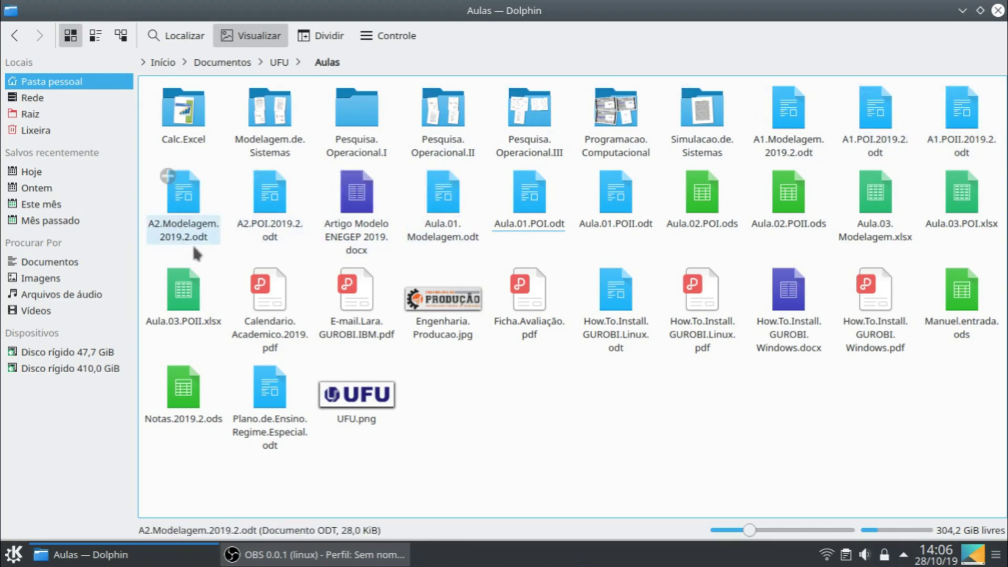
# - Open Aula.01.POI.odt and find "exercício 01:" in the document, closing the search once the exercise is located
pyautogui.click(542, 225)
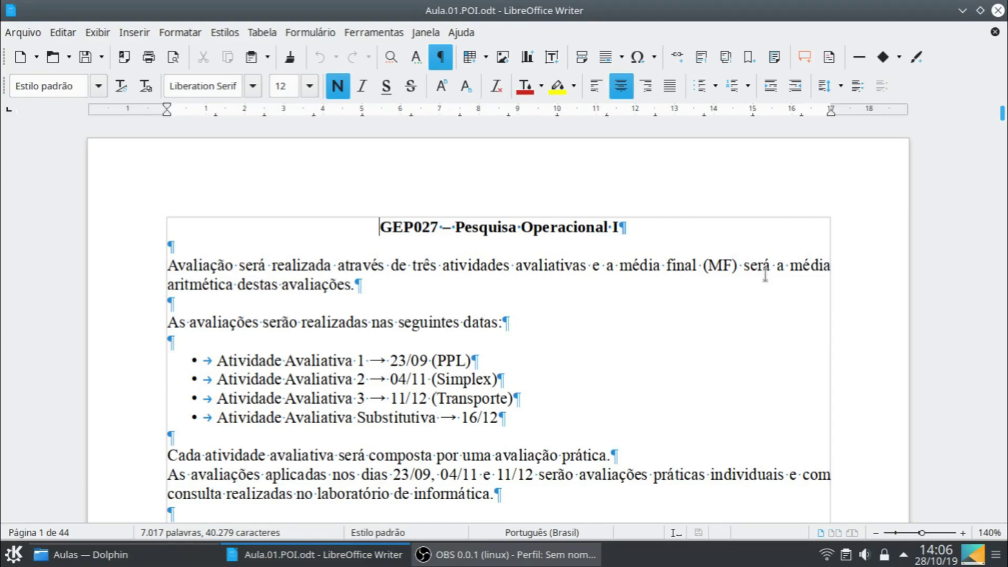
pyautogui.hotkey('ctrl', 'f')
pyautogui.write('exercício 01')
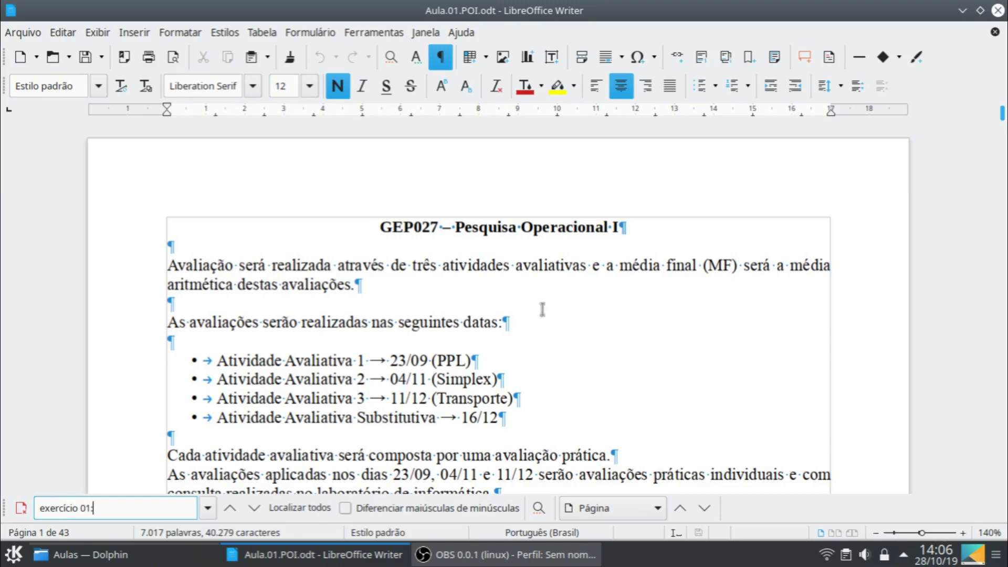
pyautogui.click(253, 509)
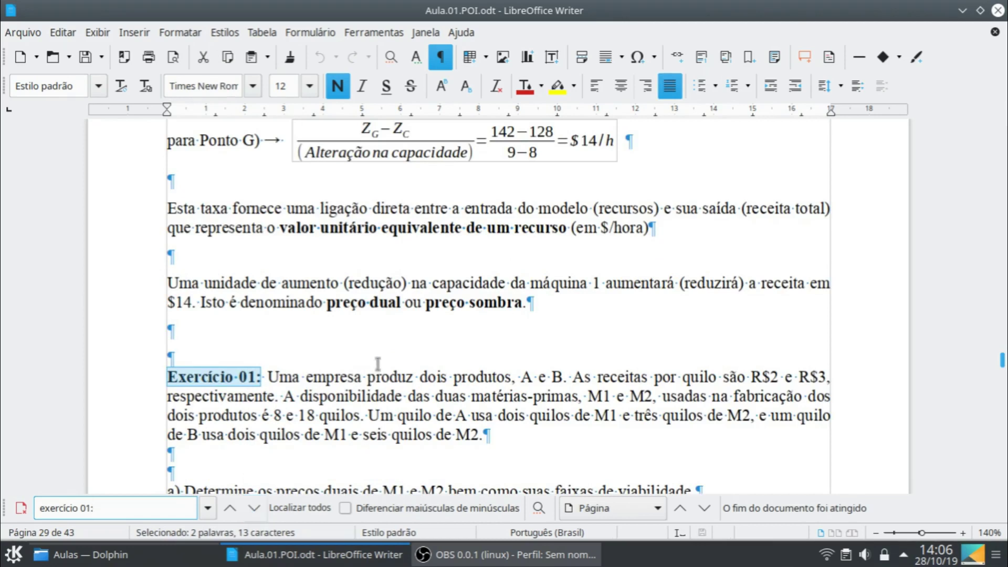
pyautogui.scroll(-3, 351, 394)
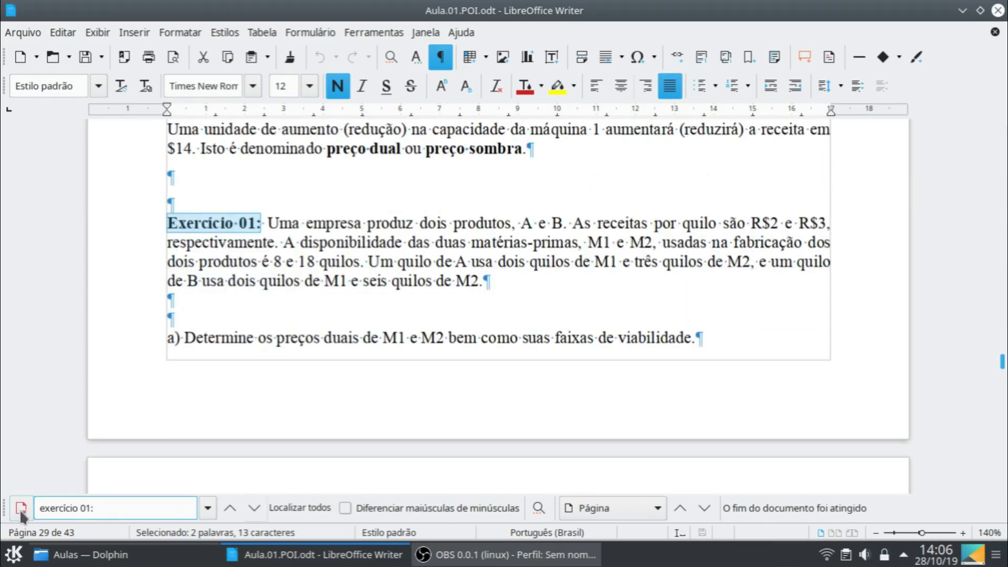
pyautogui.click(21, 509)
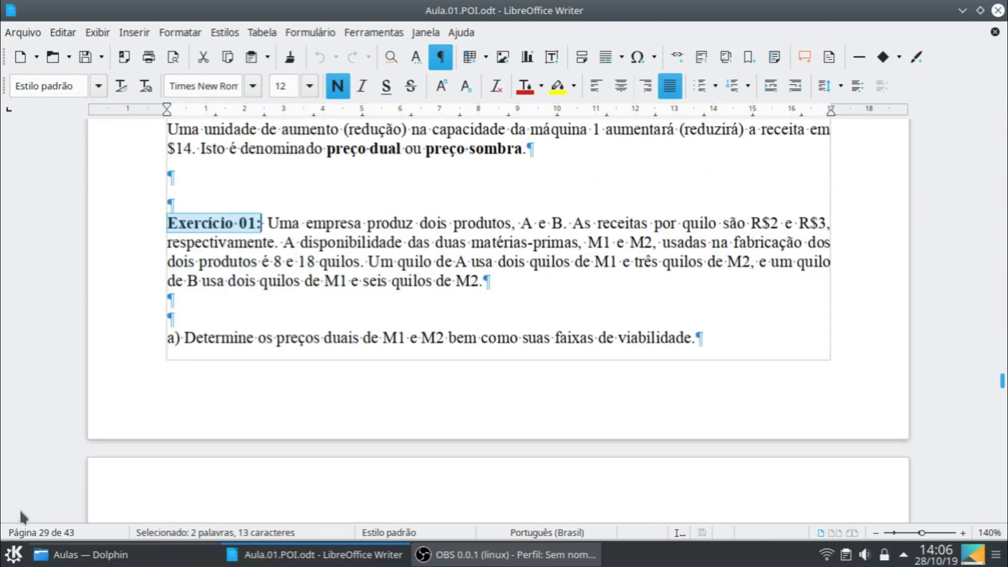
# - Read the Exercício 01 statement and its items a) to d)
pyautogui.click(336, 243)
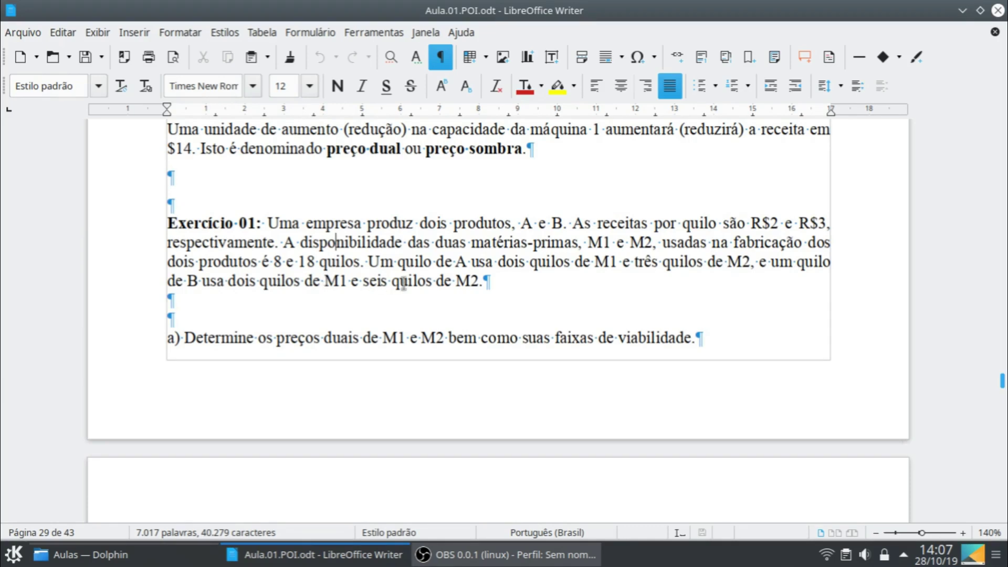
pyautogui.scroll(-3, 402, 283)
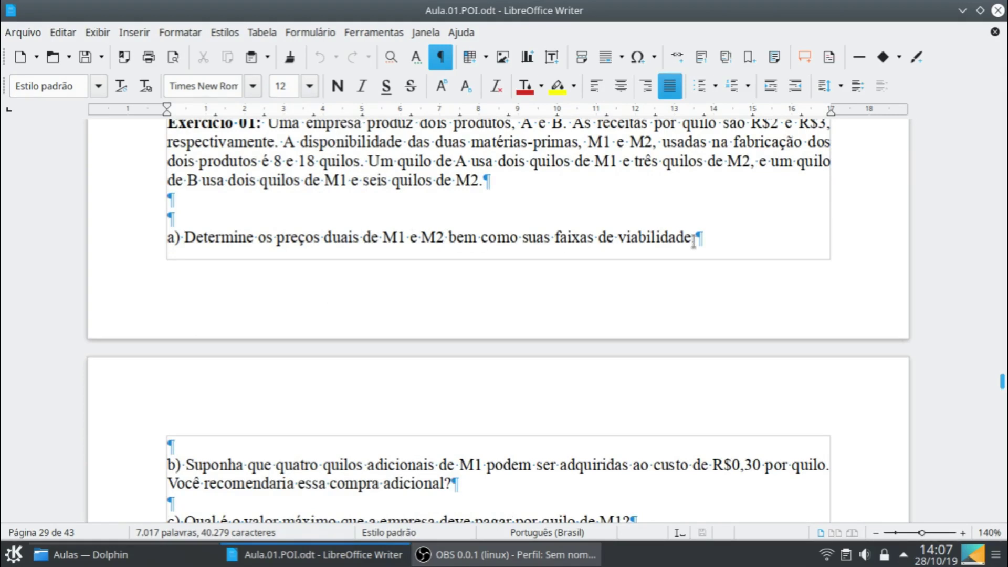
pyautogui.scroll(-3, 694, 242)
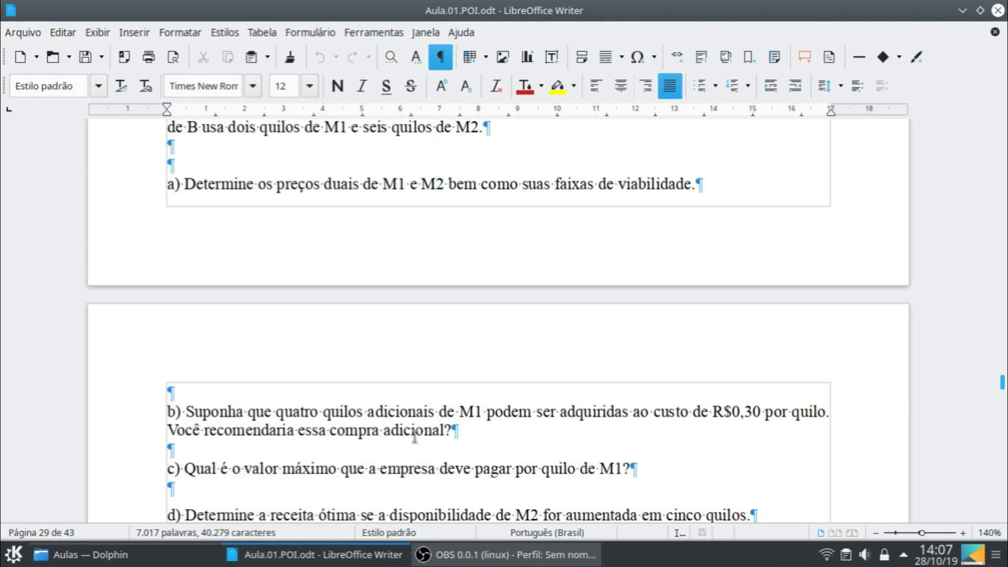
pyautogui.scroll(-4, 462, 430)
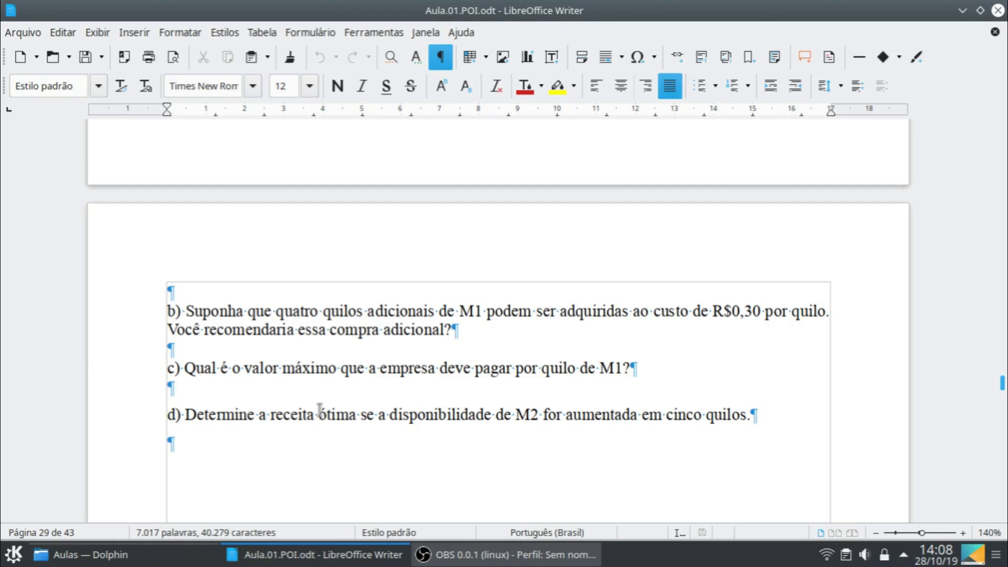
pyautogui.scroll(3, 322, 407)
pyautogui.scroll(3, 322, 405)
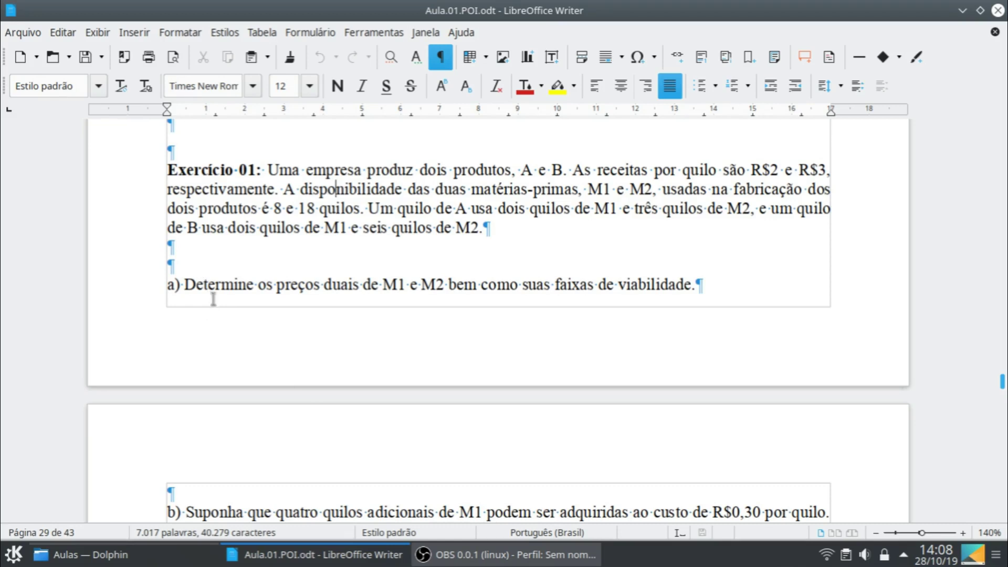
# - Add two blank paragraphs below item d) and insert a formula object there
pyautogui.scroll(-8, 281, 457)
pyautogui.click(219, 396)
pyautogui.press('Return')
pyautogui.press('Return')
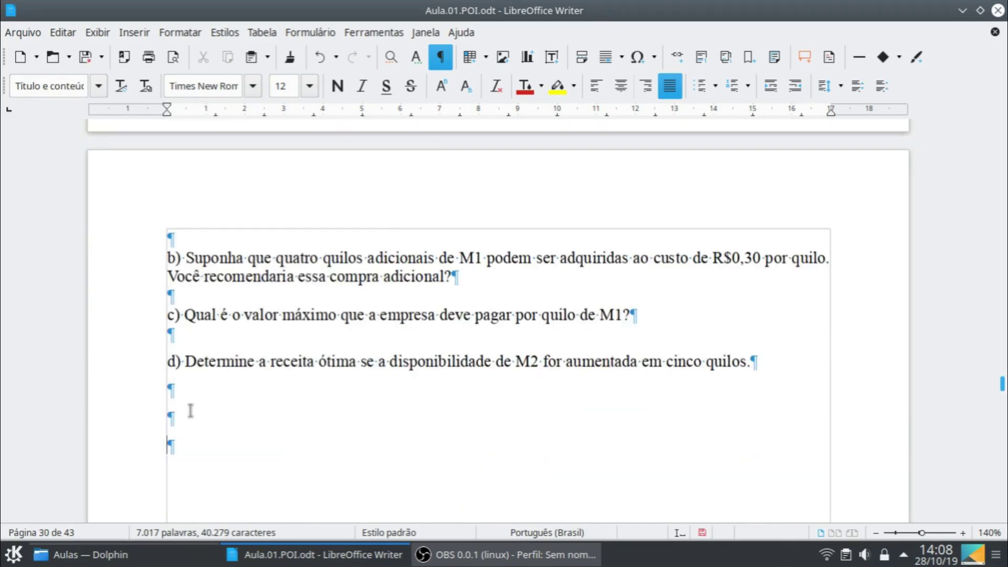
pyautogui.click(141, 33)
pyautogui.moveTo(168, 43)
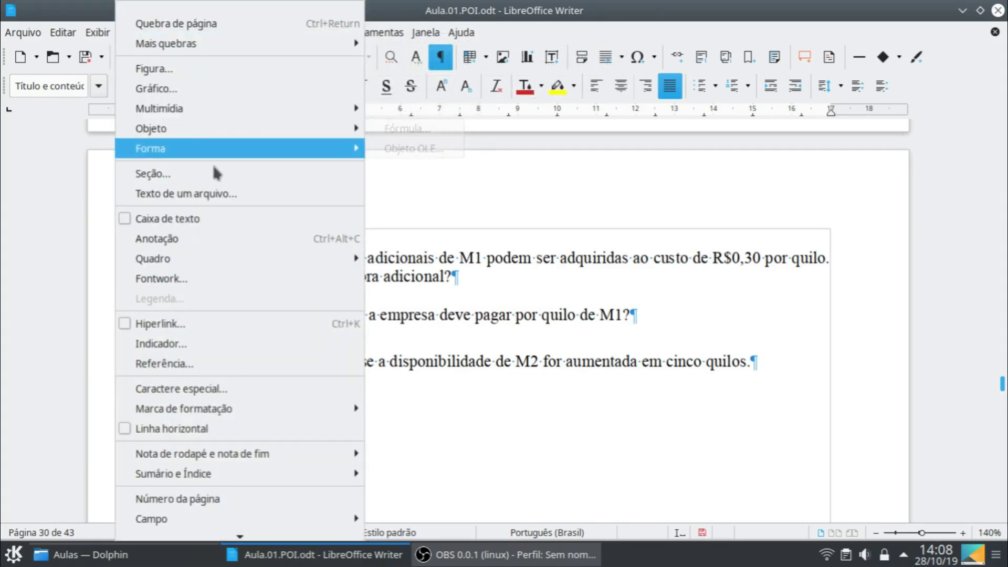
pyautogui.moveTo(213, 130)
pyautogui.click(430, 129)
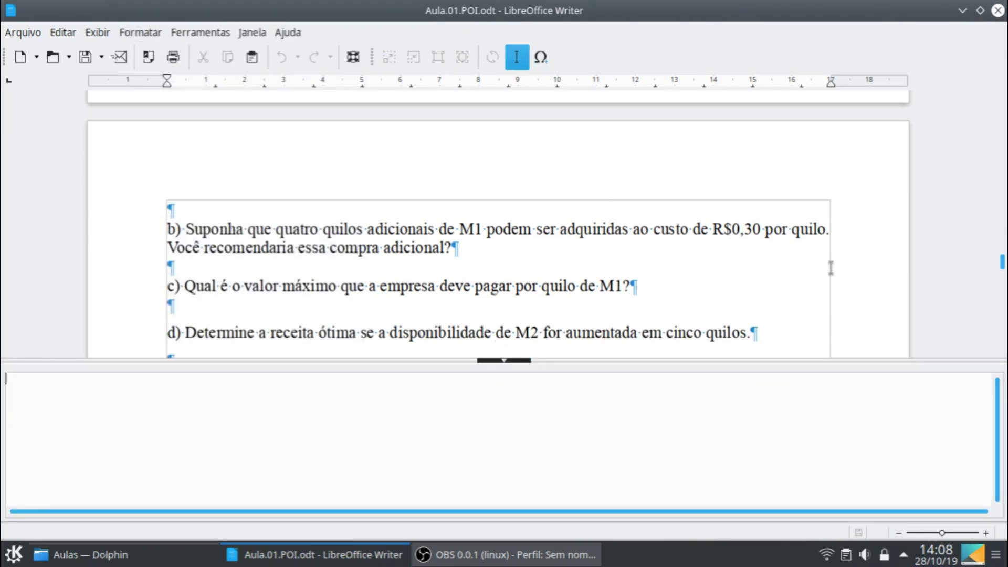
# - Enter the first variable definition in the formula: "x_1: quantidade do produto A aser produzida newline", based on the Exercício 01 statement
pyautogui.scroll(3, 940, 279)
pyautogui.scroll(8, 932, 270)
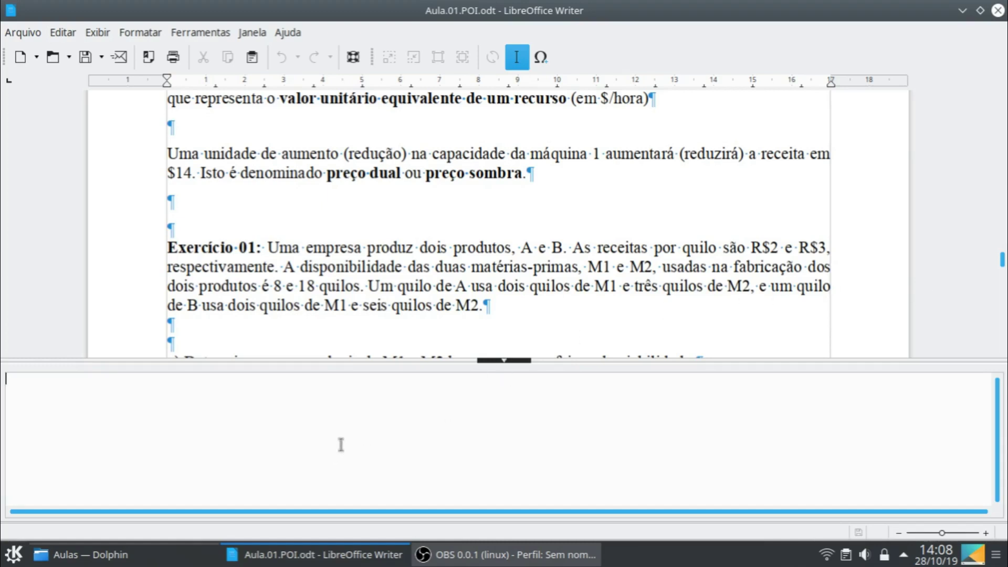
pyautogui.write('x_1: quan')
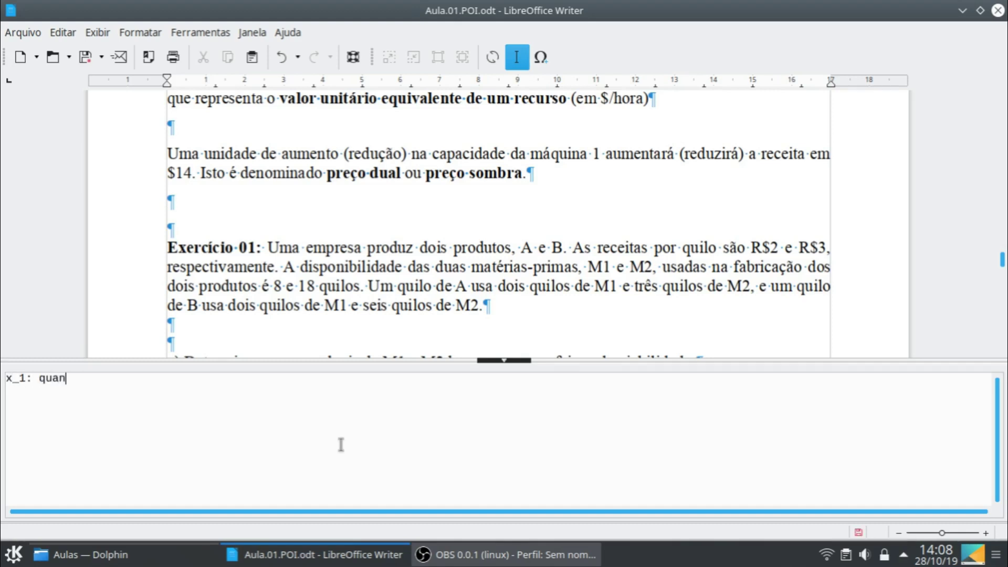
pyautogui.write('tidade')
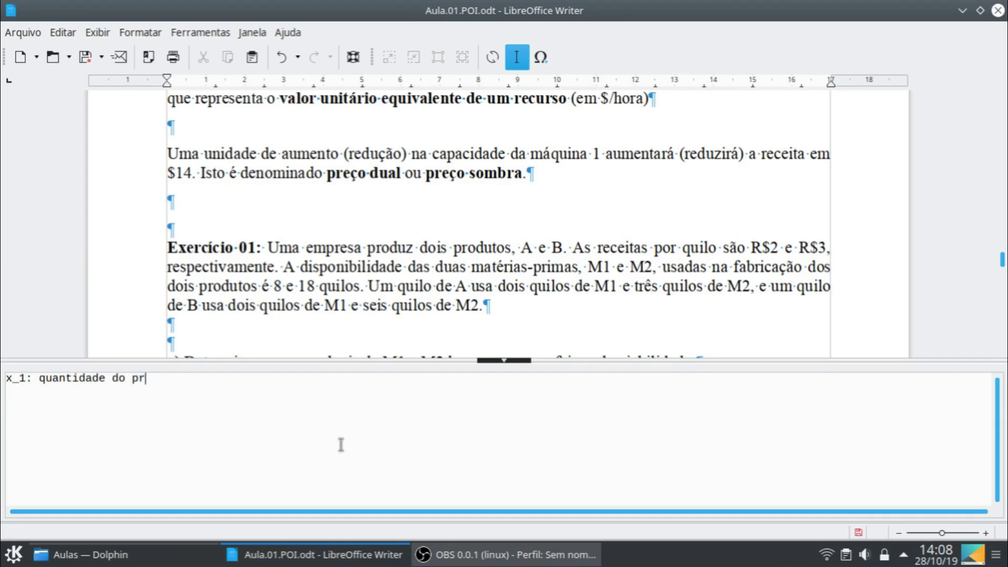
pyautogui.write('do produto A aser pr')
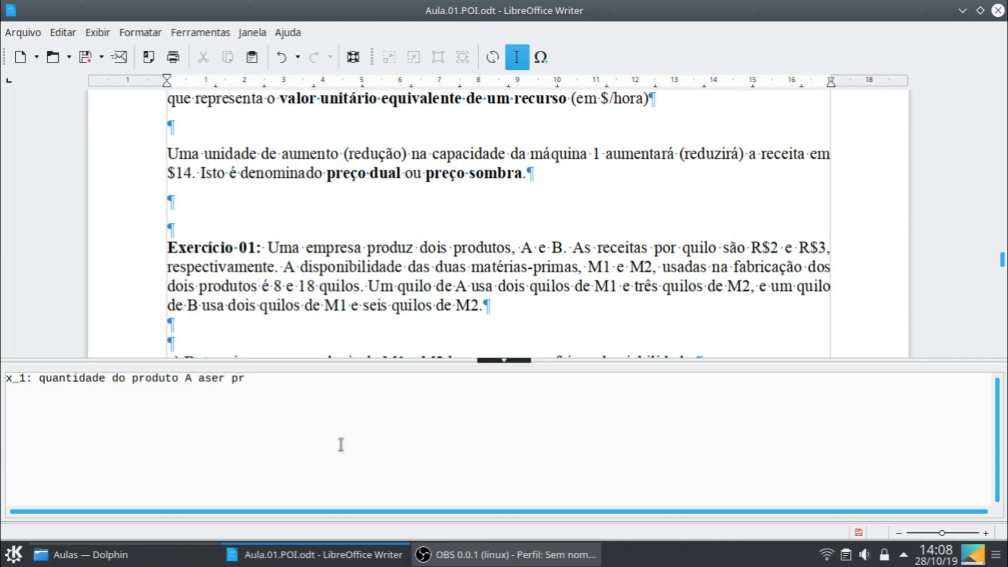
pyautogui.write('oduzidanewline')
# - Separate "produzida" from "newline" with a space and duplicate the x_1 definition on the line below
pyautogui.click(292, 378)
pyautogui.moveTo(355, 381); pyautogui.dragTo(3, 379)
pyautogui.hotkey('ctrl', 'c')
pyautogui.click(355, 382)
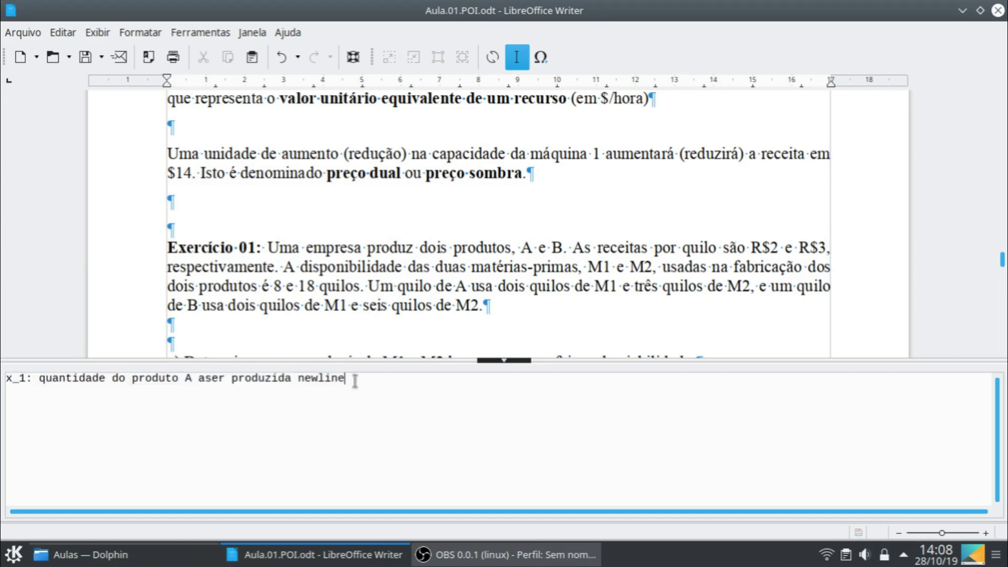
pyautogui.hotkey('ctrl', 'v')
pyautogui.click(22, 392)
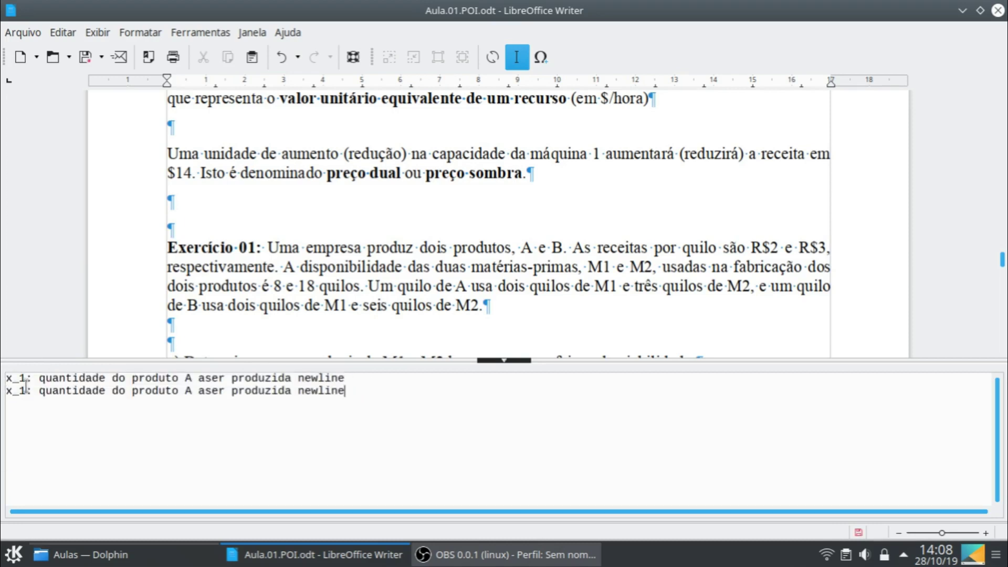
# - Change the copied line to x_2 and product B, and correct "aser" to "a ser" in both definitions
pyautogui.moveTo(22, 391); pyautogui.dragTo(20, 391)
pyautogui.write('2')
pyautogui.moveTo(195, 391); pyautogui.dragTo(185, 391)
pyautogui.write('B')
pyautogui.click(205, 392)
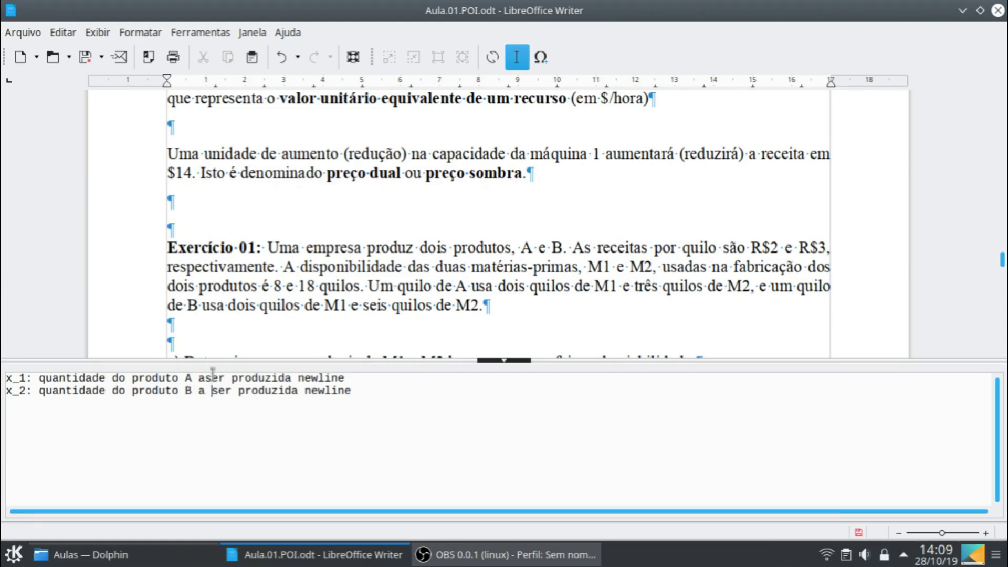
pyautogui.click(205, 378)
# - Add the objective line "Maximizar z = 2 x_1 + 3 x_2 newline", followed by the constraint limits "<= 8 newline" and "<= 18 newline" on separate lines
pyautogui.click(383, 394)
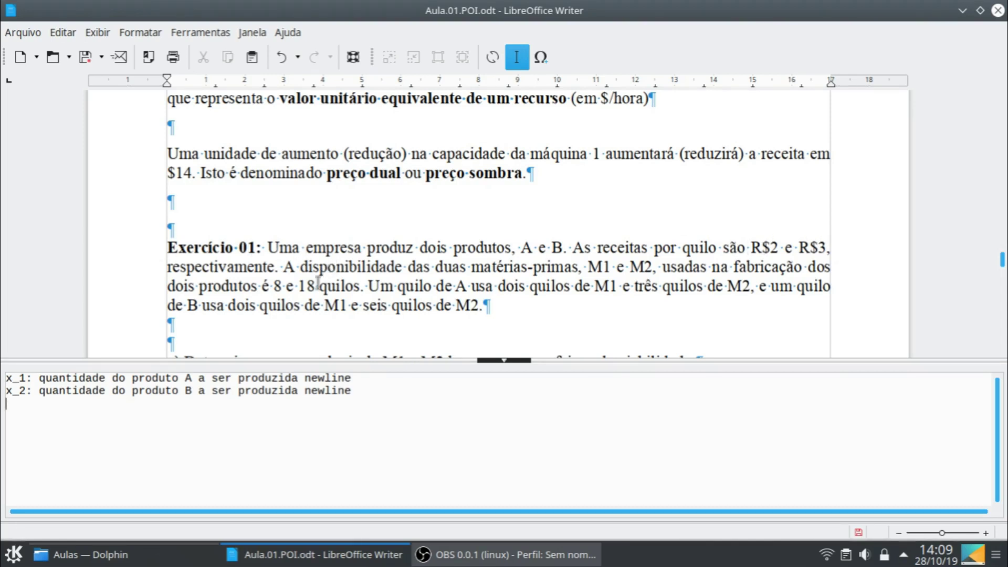
pyautogui.write('imizar z = 2 x_1 + 3 x_2')
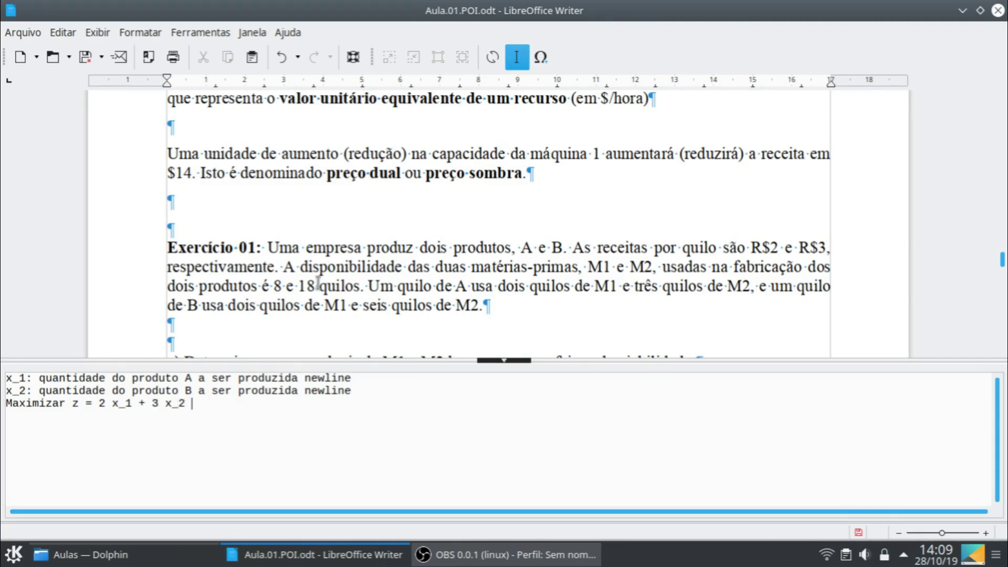
pyautogui.write('ewlin')
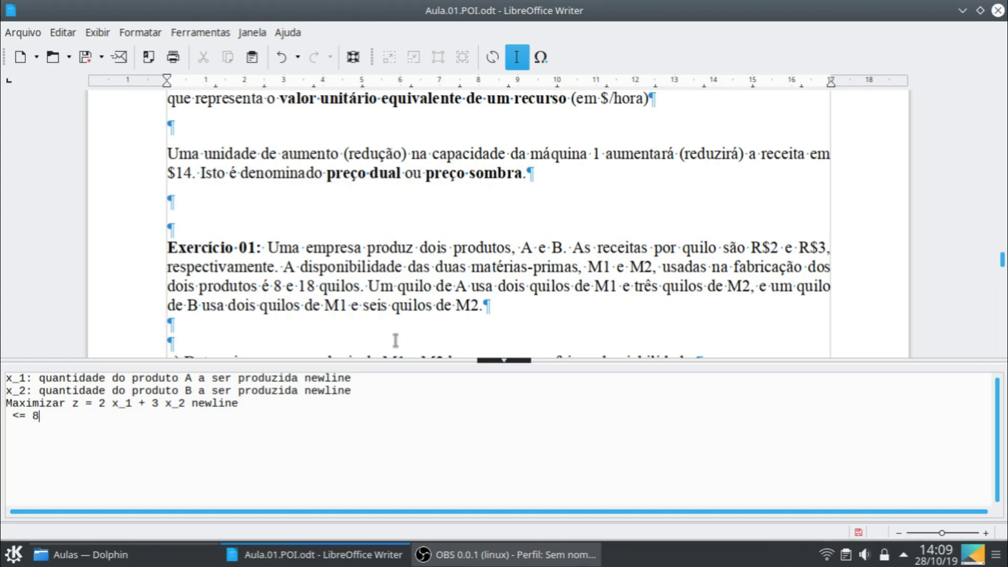
pyautogui.write('ewl')
pyautogui.write('new')
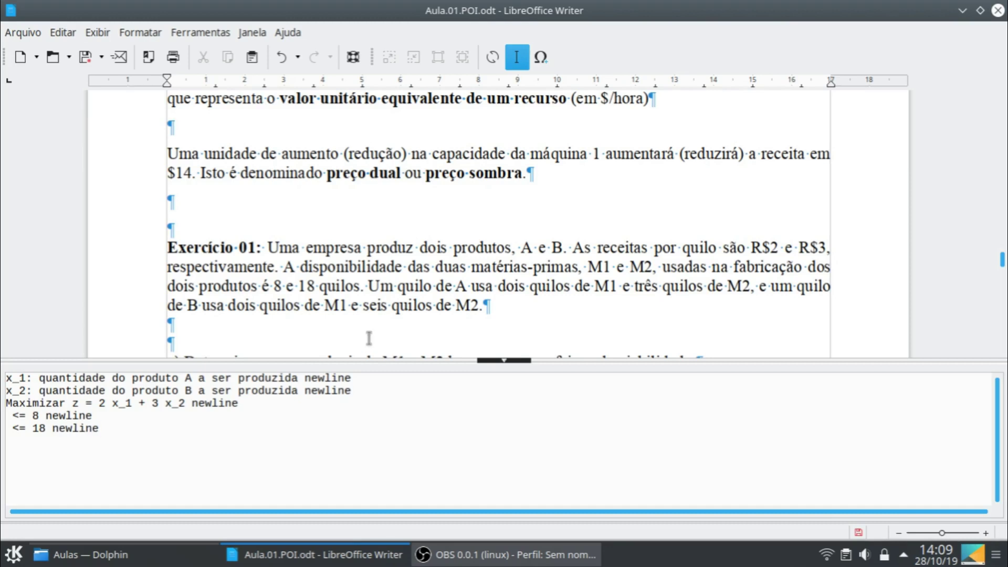
# - Put the term 2 x_1 before the limit of 8 and 3 x_1 before the limit of 18
pyautogui.click(10, 415)
pyautogui.write('x_1')
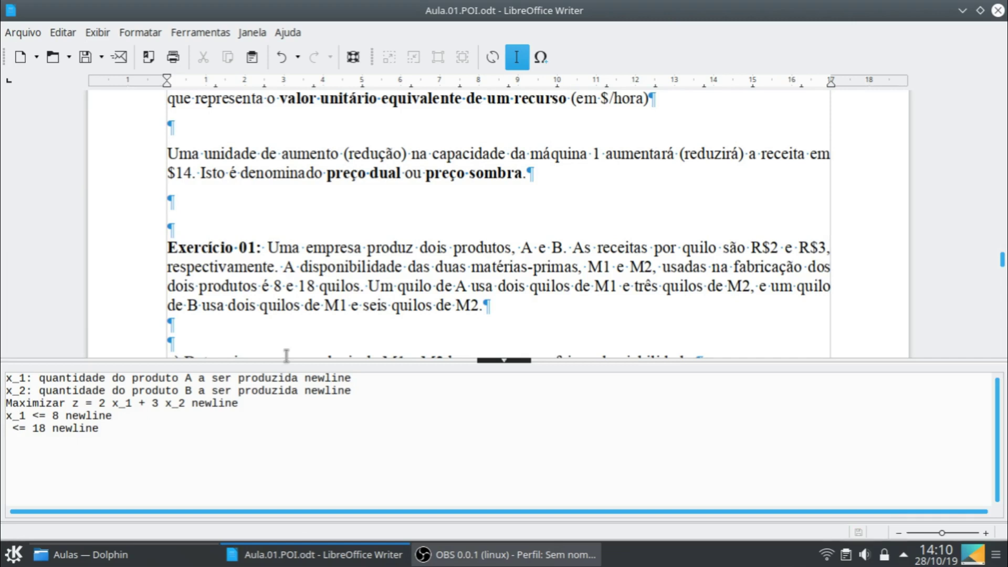
pyautogui.press('Left')
pyautogui.write('2')
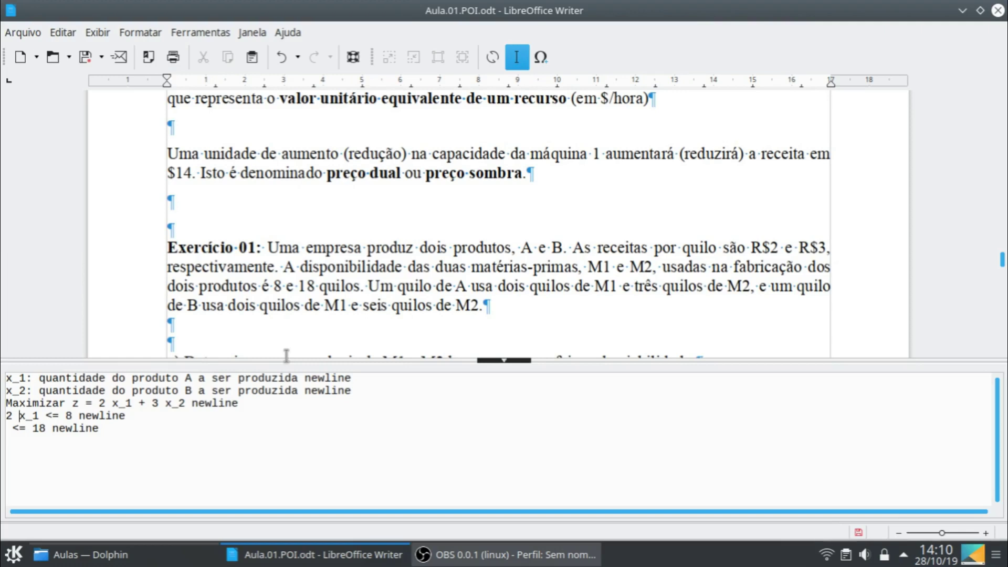
pyautogui.write('3 x_1')
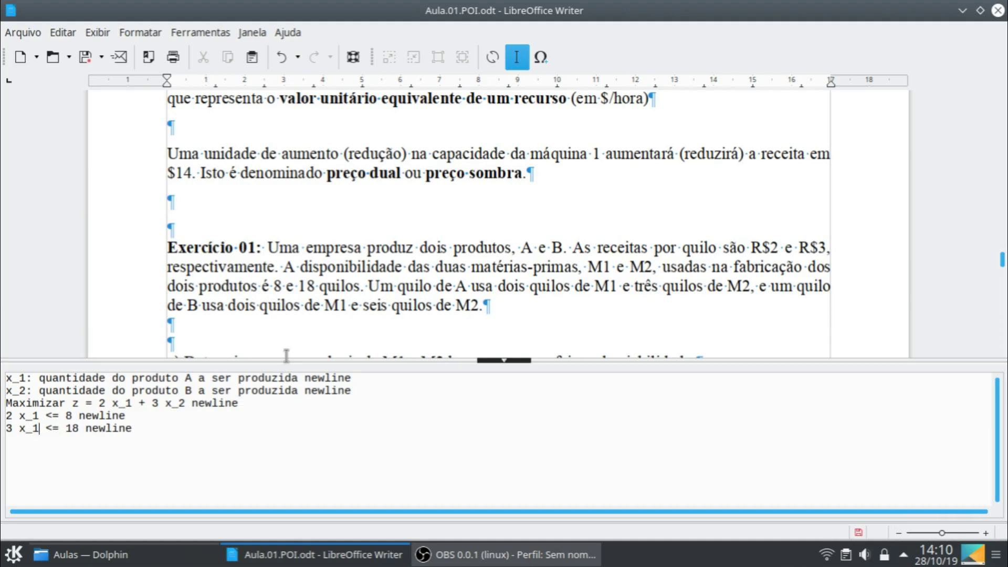
# - Add + 2 x_2 to the first constraint and + 6 x_2 to the second, with a space before each <=
pyautogui.write(' + ')
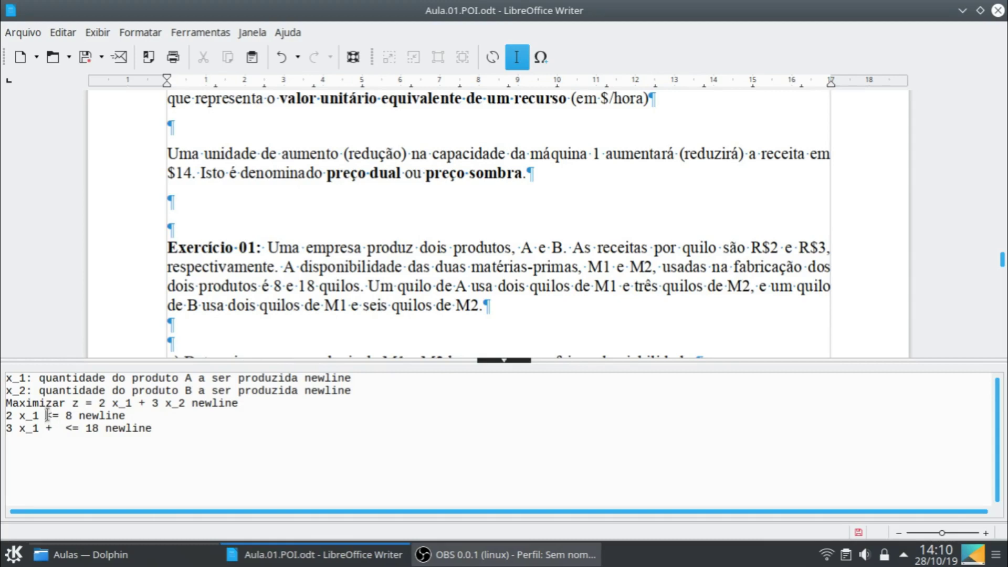
pyautogui.write('+')
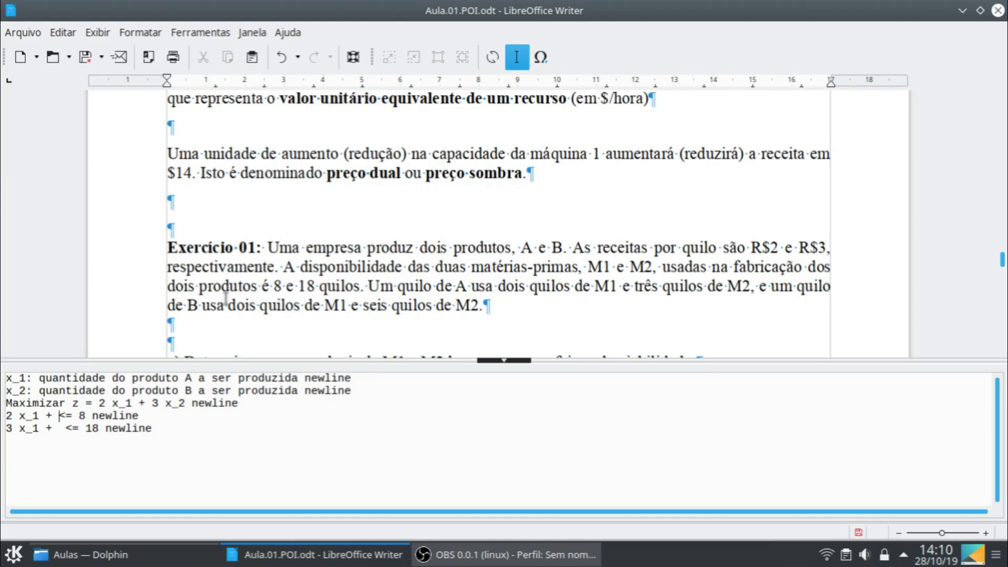
pyautogui.write('x_2')
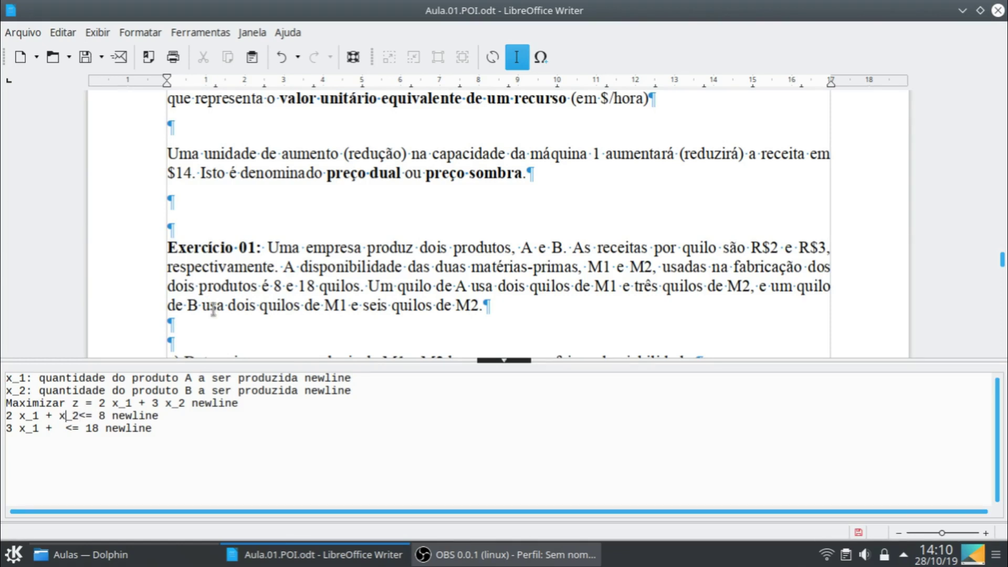
pyautogui.write('2')
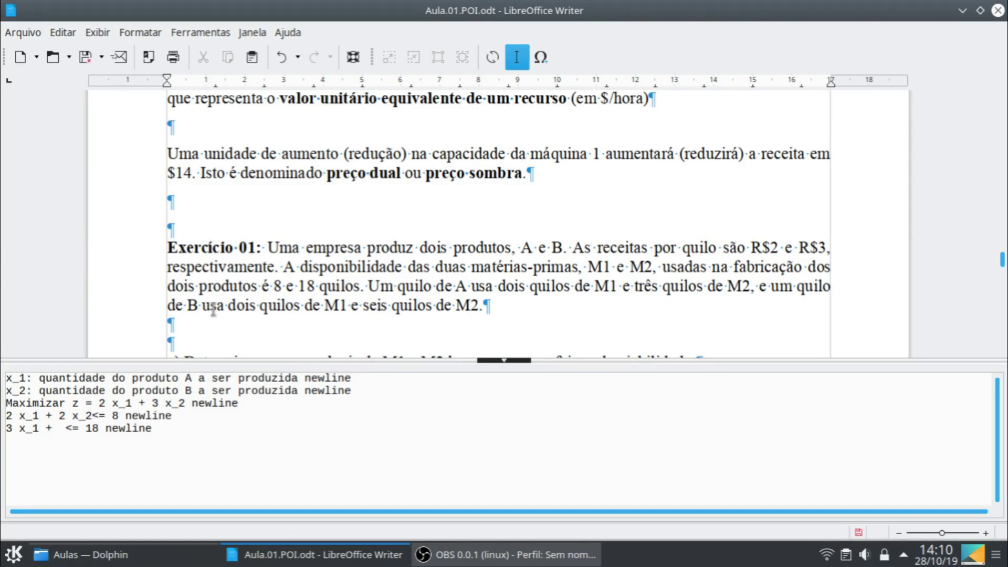
pyautogui.click(67, 429)
pyautogui.write('6 x_2')
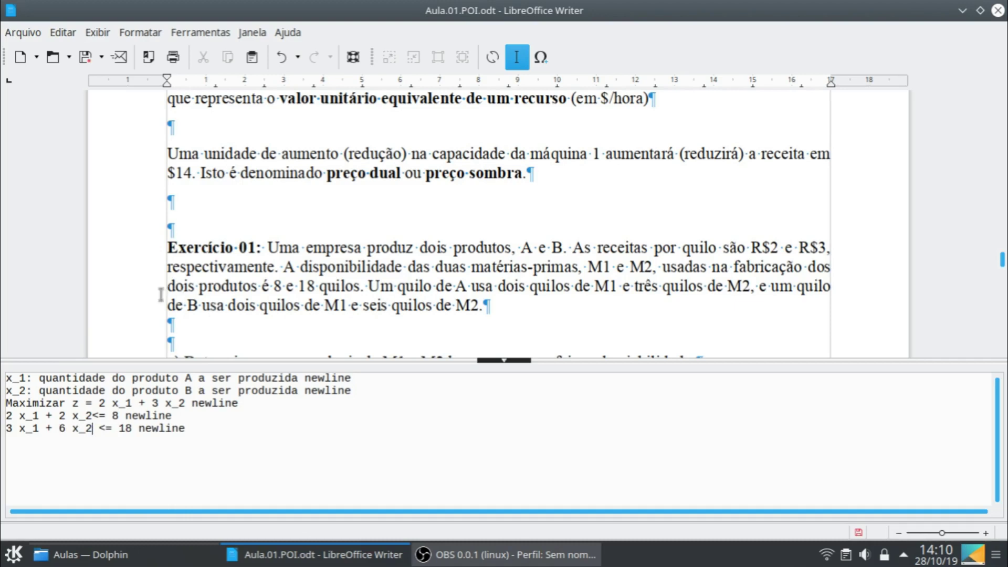
pyautogui.click(93, 416)
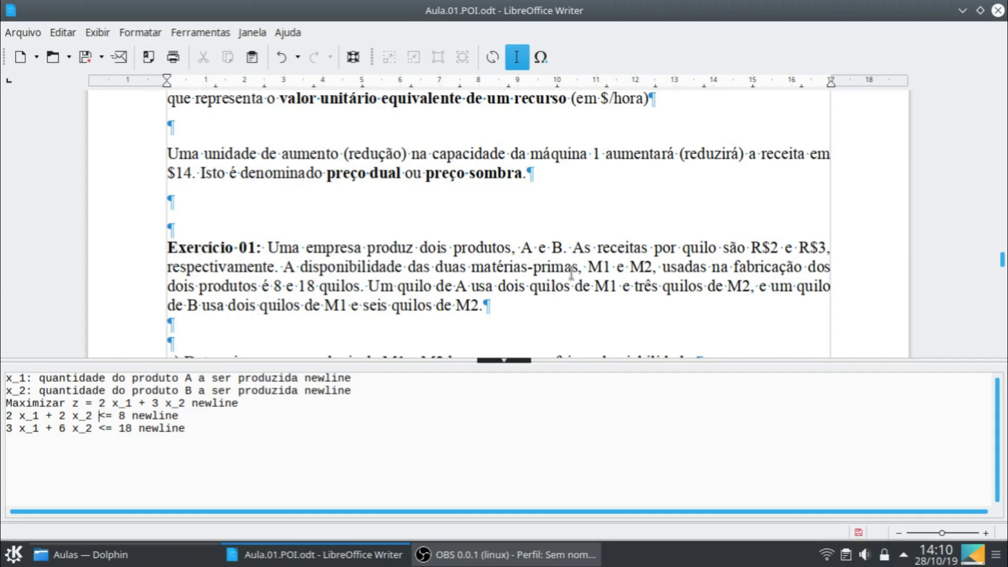
# - Add the lines "x_1, x_2 >= 0 newline" and "x_1, x_2 in setR" below the constraints and finish editing the formula
pyautogui.scroll(-1, 571, 273)
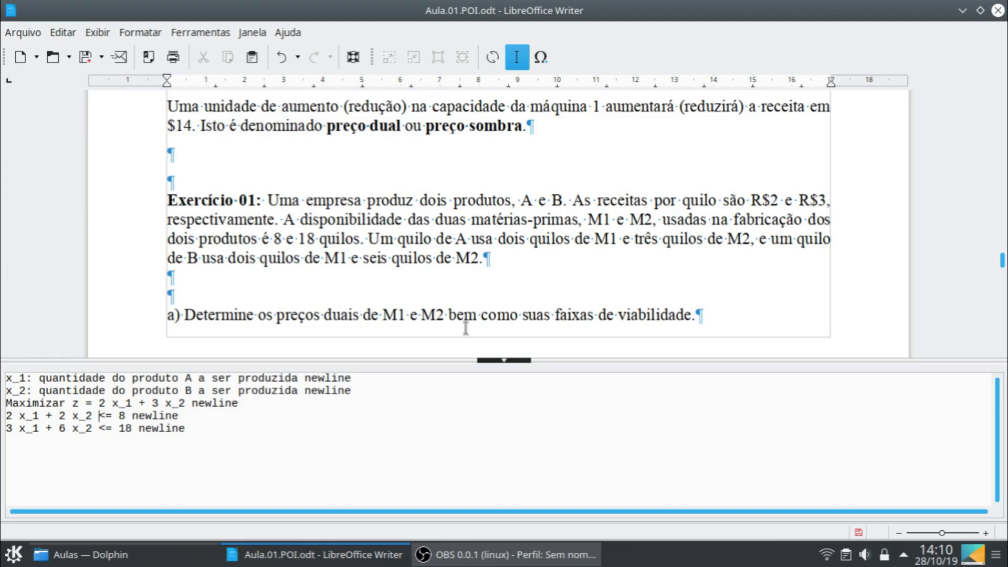
pyautogui.click(194, 428)
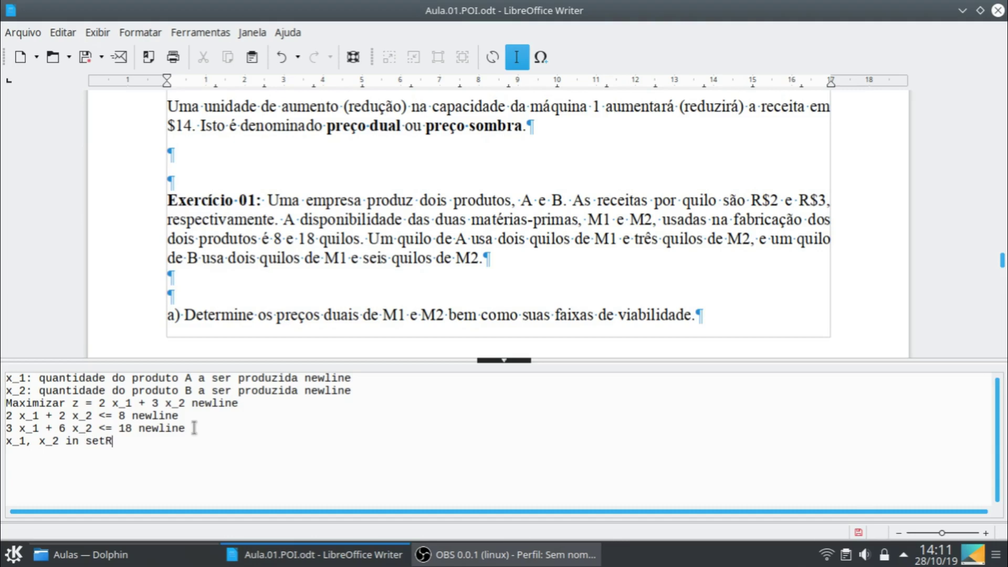
pyautogui.press('Return')
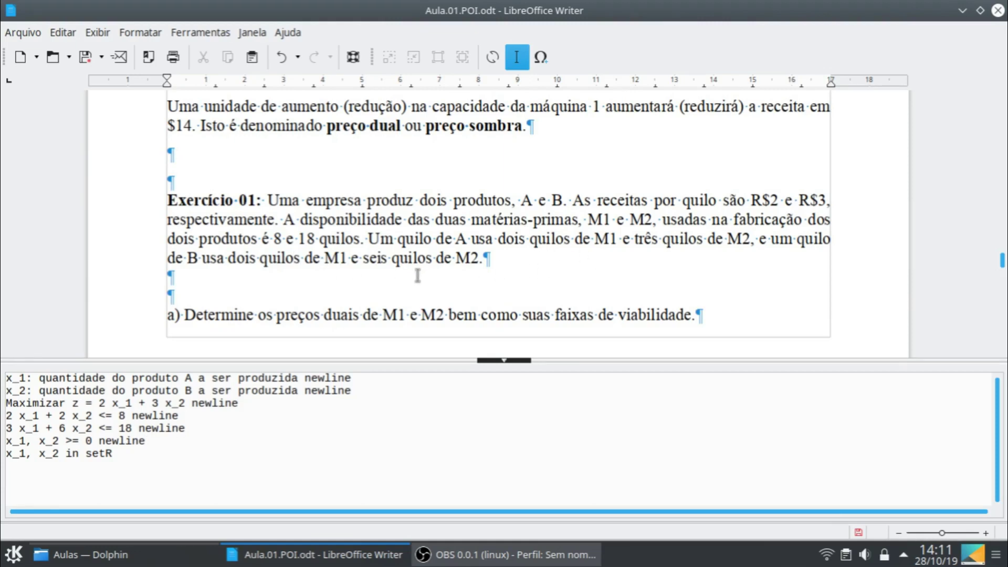
pyautogui.scroll(-10, 417, 275)
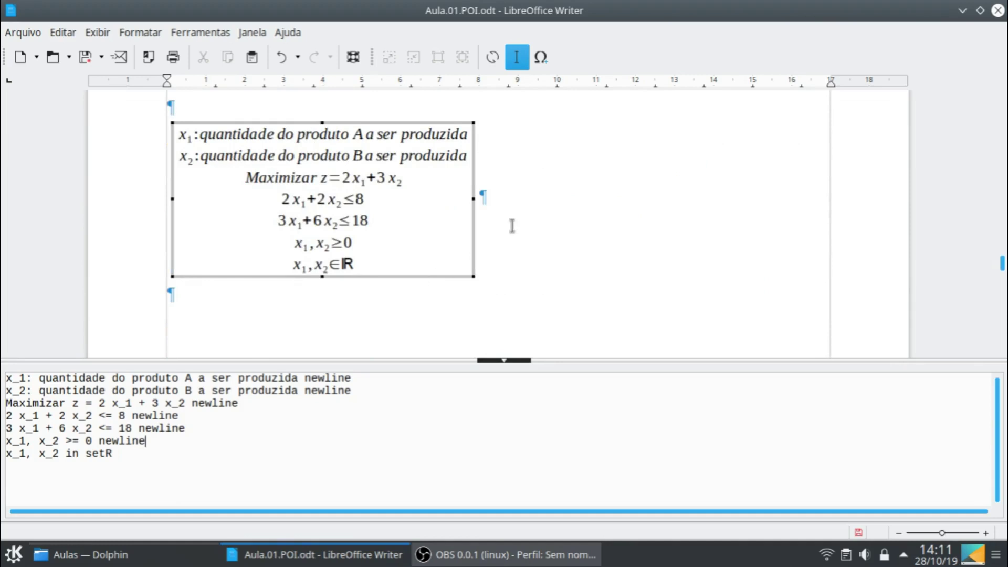
pyautogui.press('Escape')
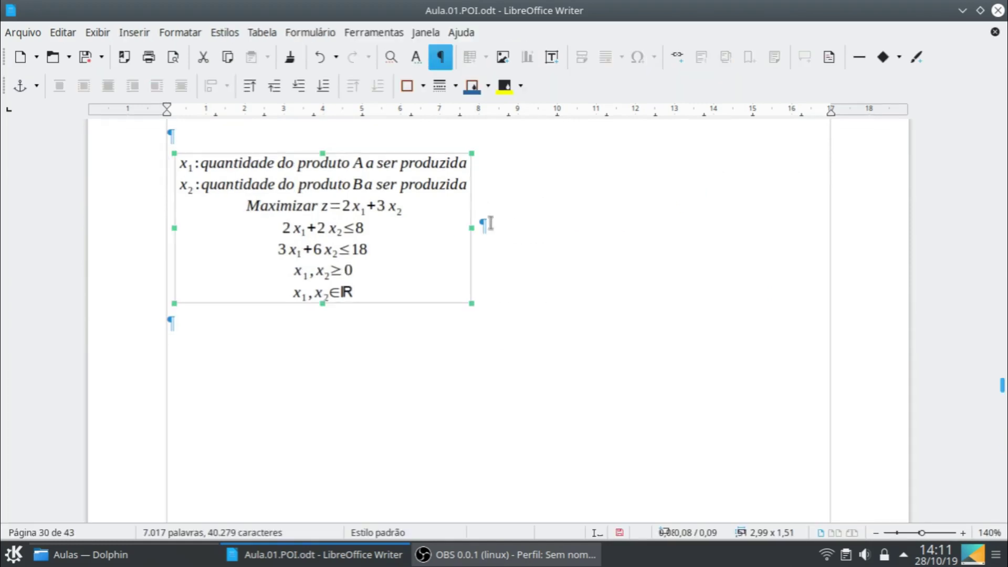
# - Copy the finished formula object and paste it at cell A1 of the Análise de Sensibilidade sheet in the Aula.03.POI.xlsx workbook in WPS Spreadsheets
pyautogui.rightClick(336, 228)
pyautogui.click(462, 259)
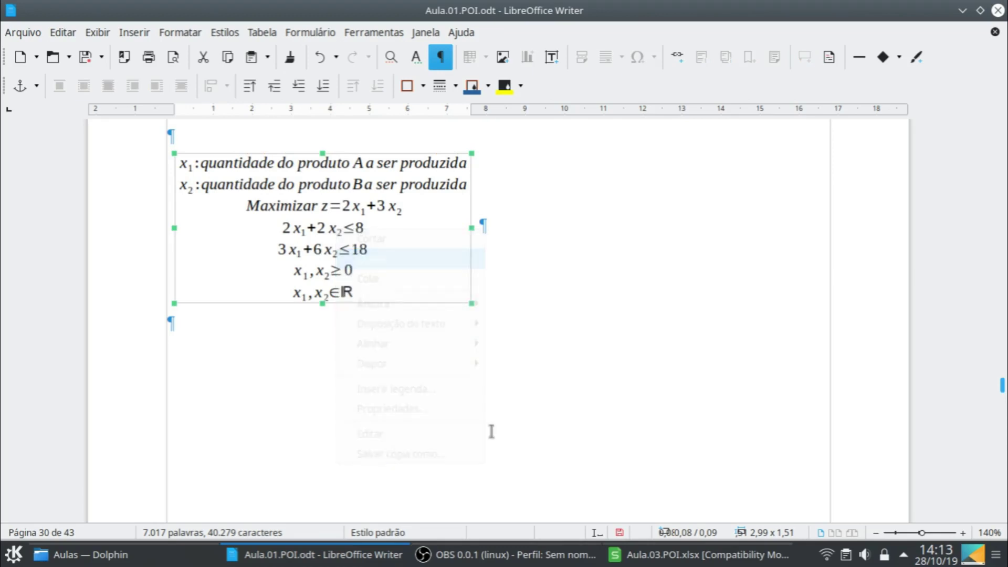
pyautogui.click(745, 555)
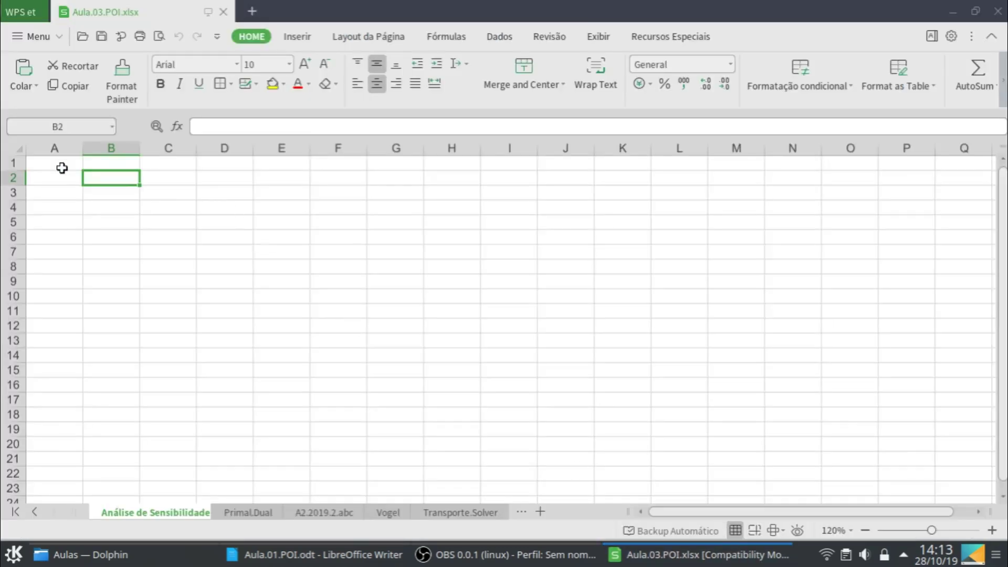
pyautogui.click(62, 166)
pyautogui.rightClick(63, 166)
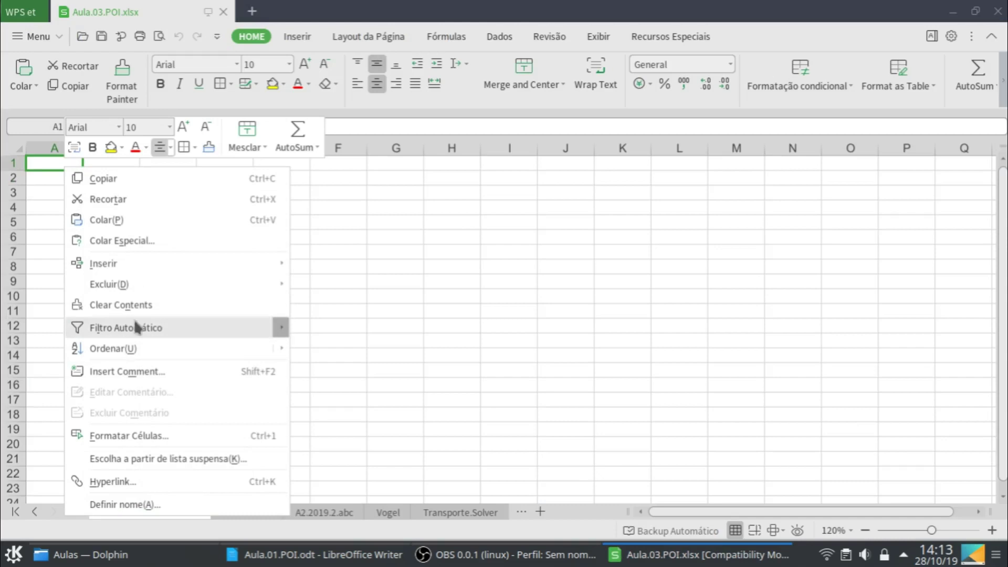
pyautogui.click(126, 220)
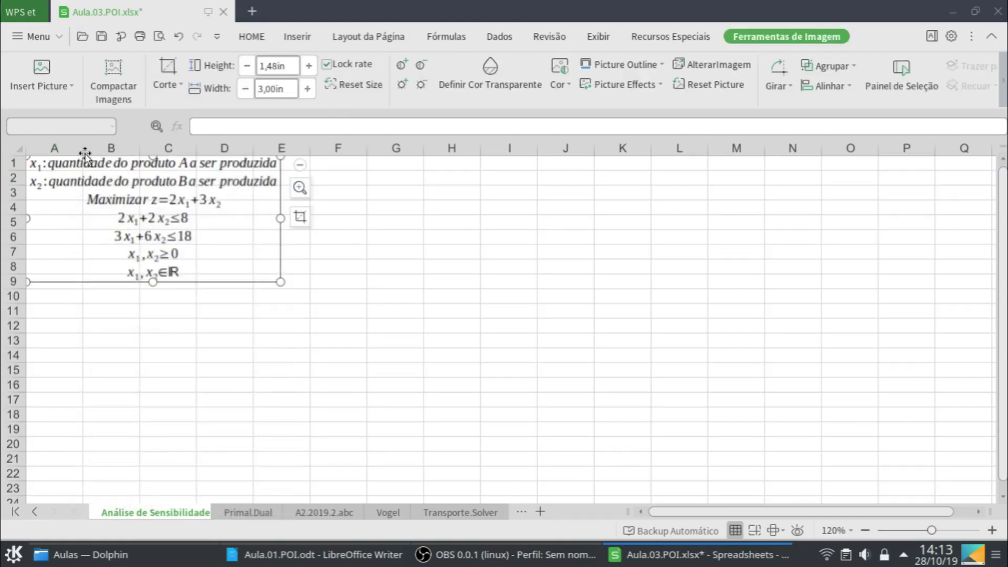
# - Widen column A to fit the pasted model and set the whole sheet's font to Times New Roman, size 12
pyautogui.moveTo(83, 149); pyautogui.dragTo(303, 160)
pyautogui.click(377, 225)
pyautogui.hotkey('ctrl', 'a')
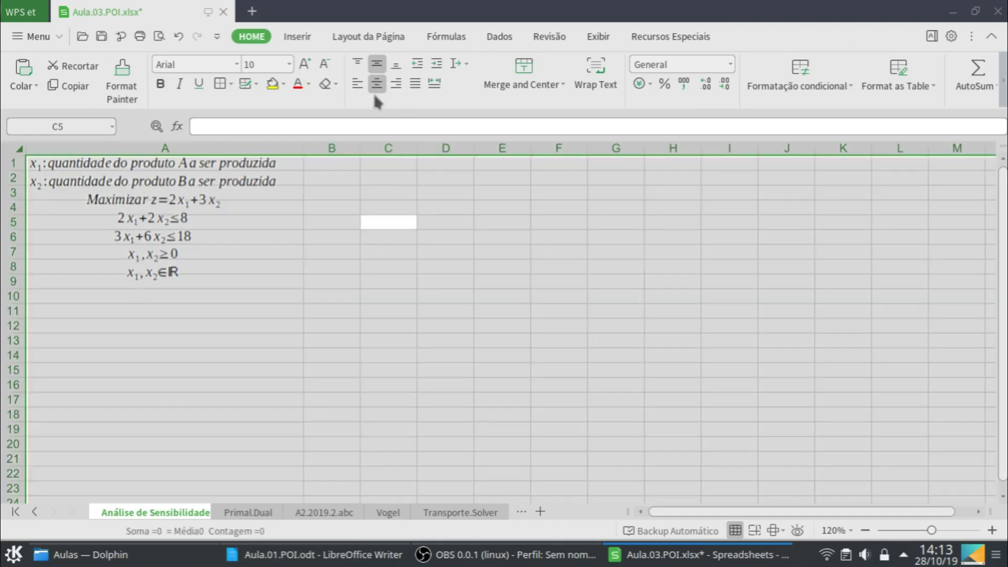
pyautogui.click(237, 64)
pyautogui.click(227, 97)
pyautogui.click(289, 64)
pyautogui.click(256, 181)
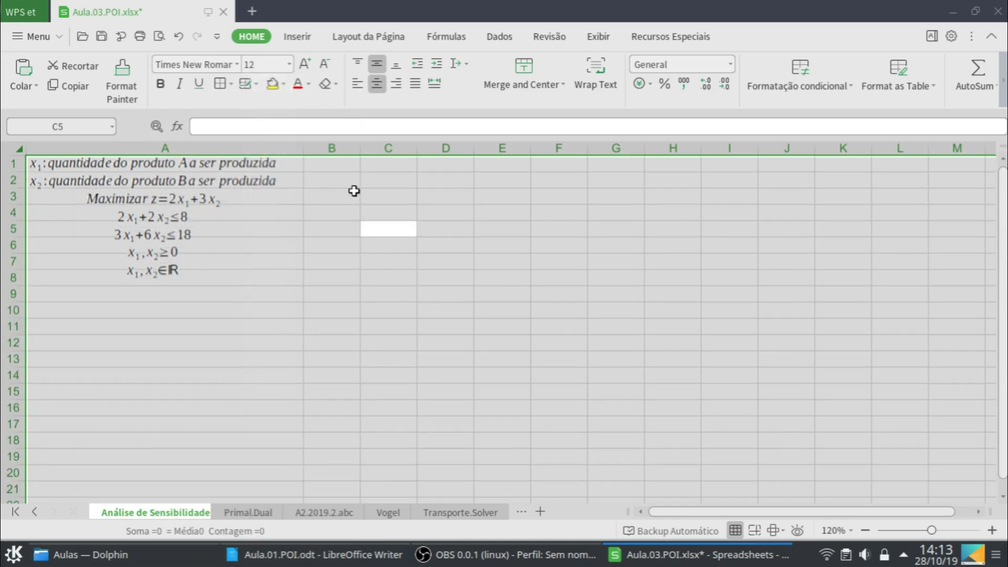
# - Label the decision variables x1 in cell B1 and x2 in cell B2, beside the pasted model
pyautogui.click(357, 190)
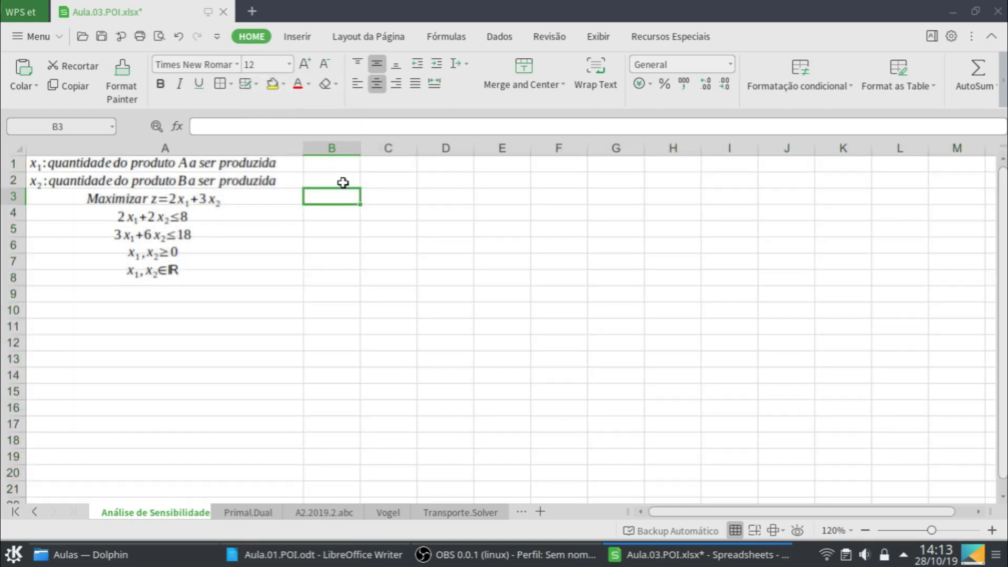
pyautogui.click(342, 178)
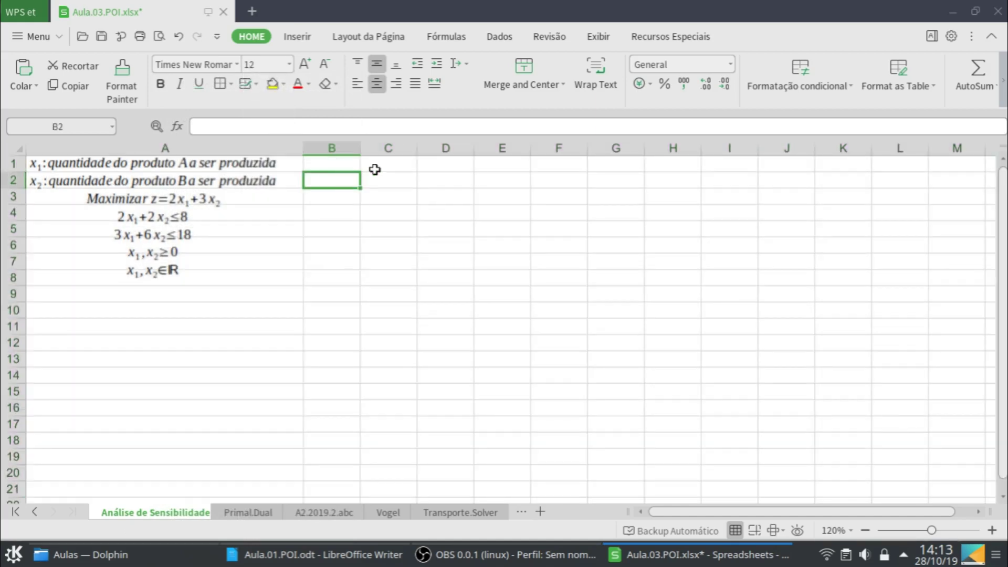
pyautogui.click(347, 166)
pyautogui.write('x1')
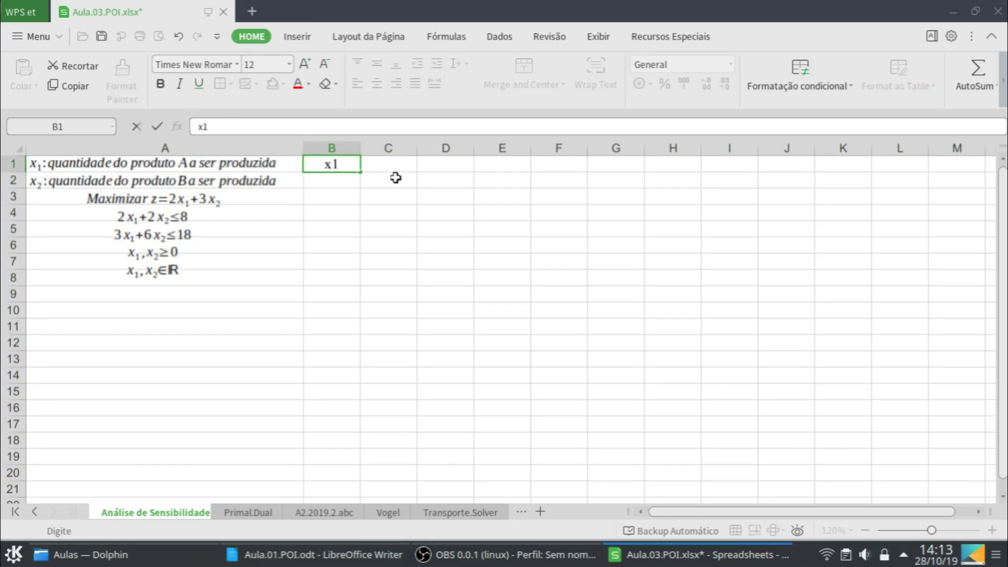
pyautogui.press('Return')
pyautogui.write('x2')
pyautogui.press('Return')
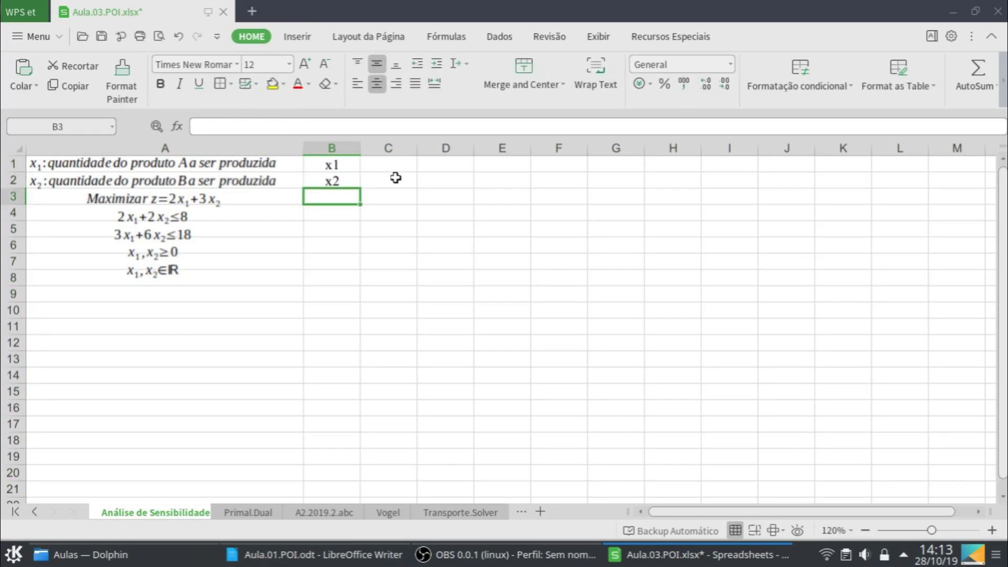
# - Enter the labels Z in B3 and R1 in B4, and fill the series down to R2 in B5
pyautogui.write('Z')
pyautogui.press('Return')
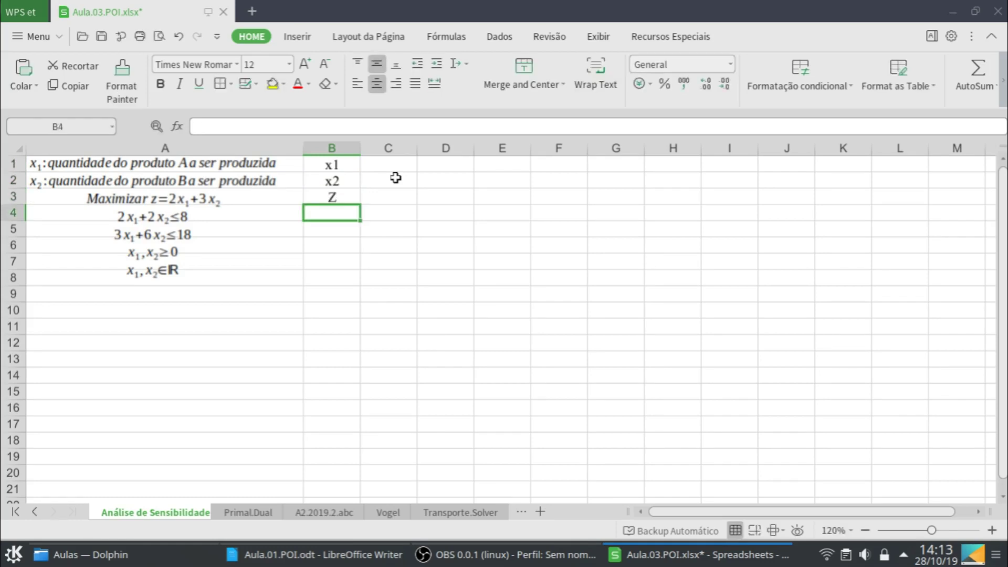
pyautogui.write('R1')
pyautogui.press('Return')
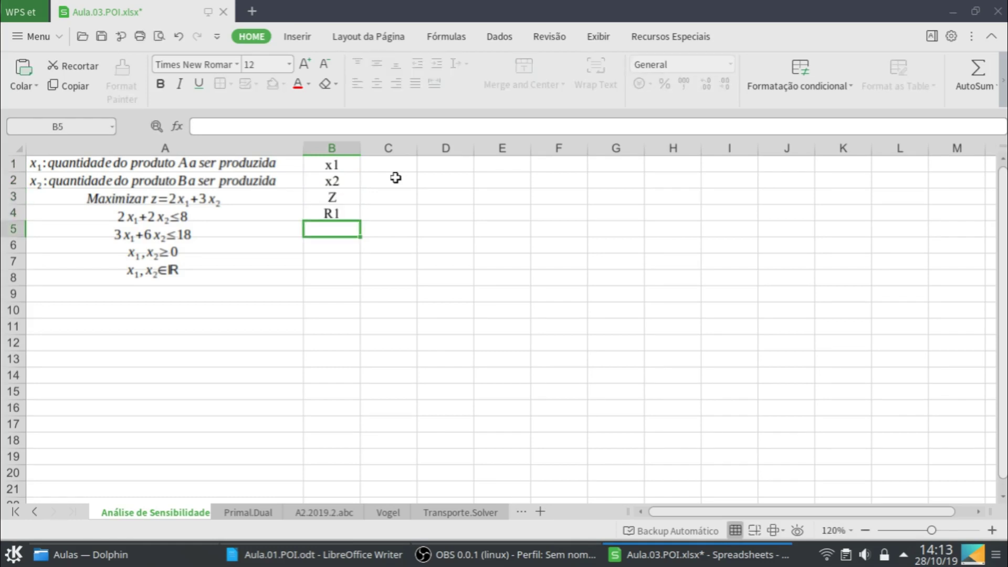
pyautogui.click(354, 210)
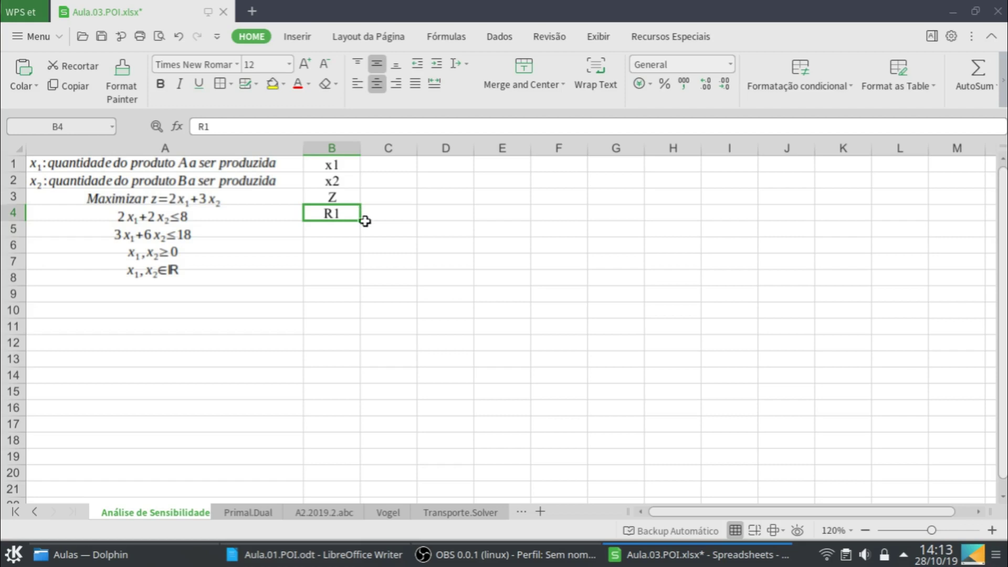
pyautogui.moveTo(361, 221); pyautogui.dragTo(367, 237)
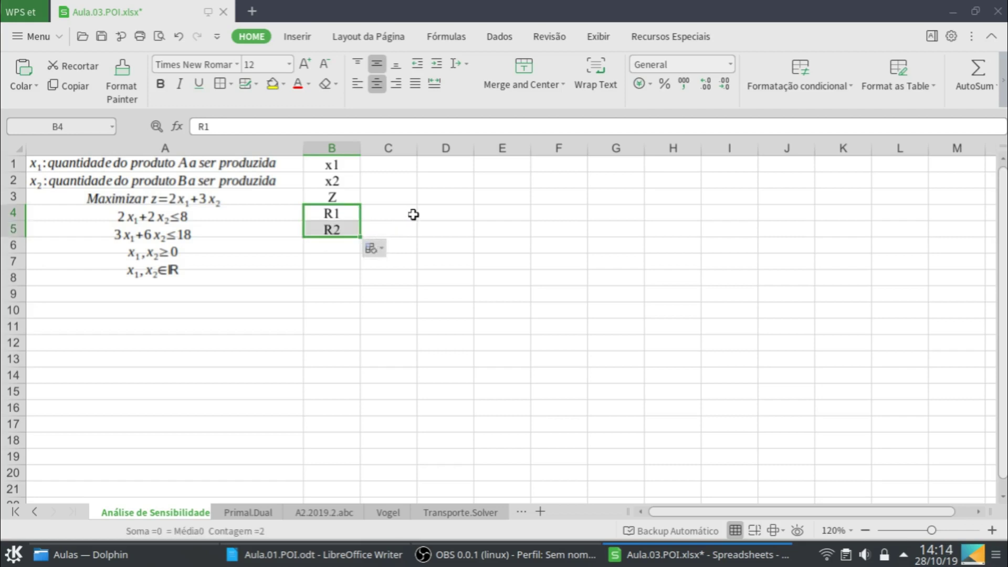
# - Enter the objective function =2*C1+3*C2 in cell C3, beside the Z label
pyautogui.click(388, 203)
pyautogui.write('=2*')
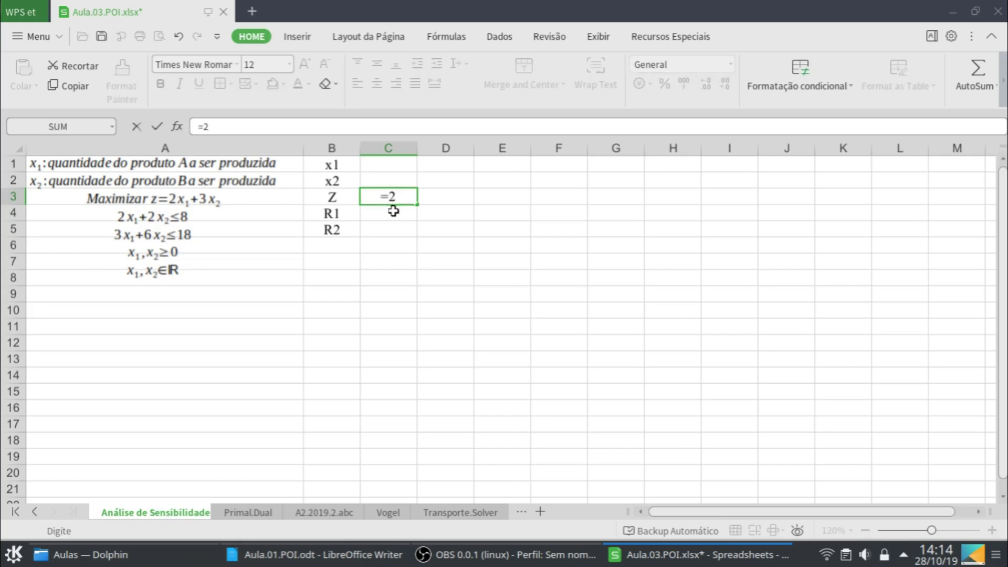
pyautogui.click(405, 162)
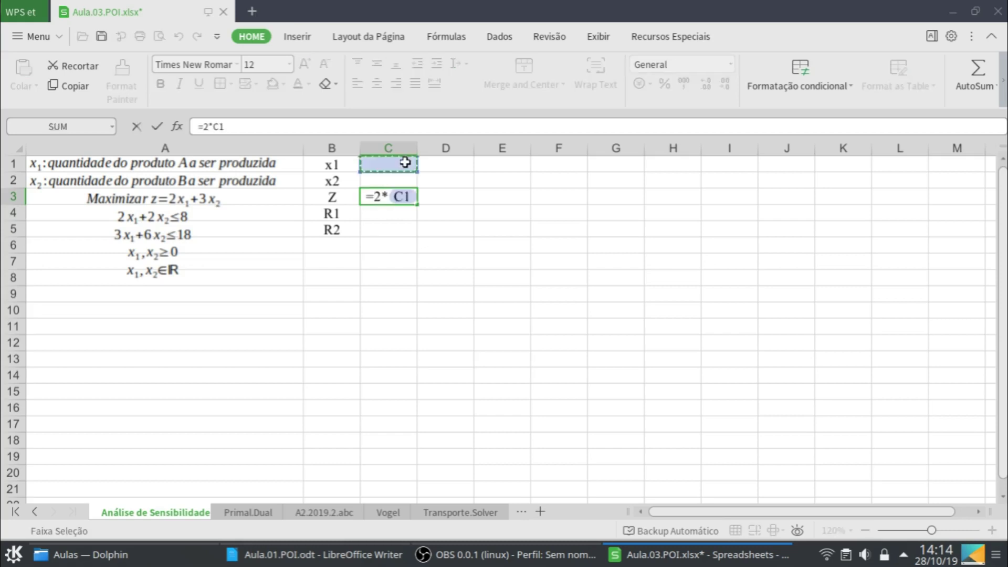
pyautogui.write('+3')
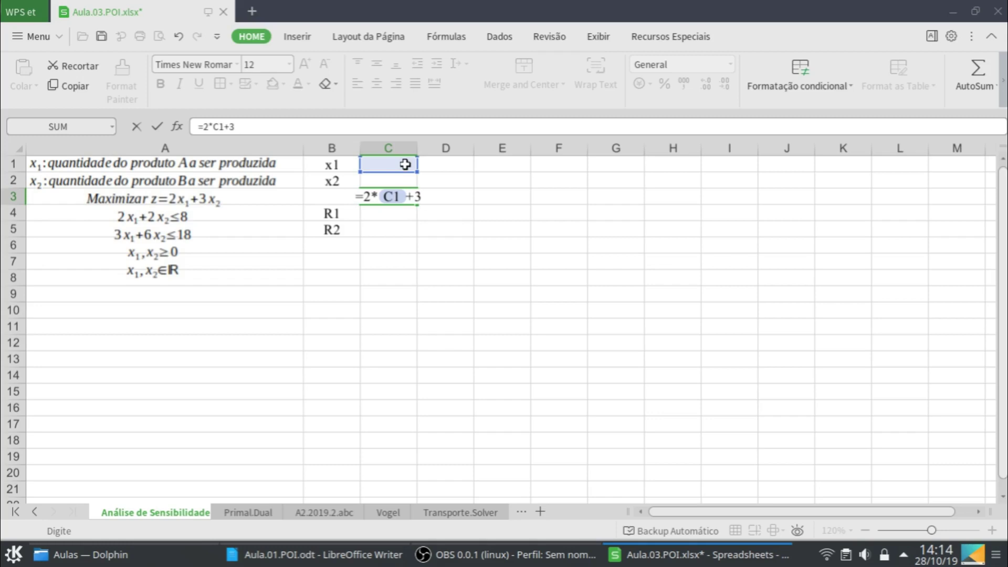
pyautogui.write('*')
pyautogui.click(405, 182)
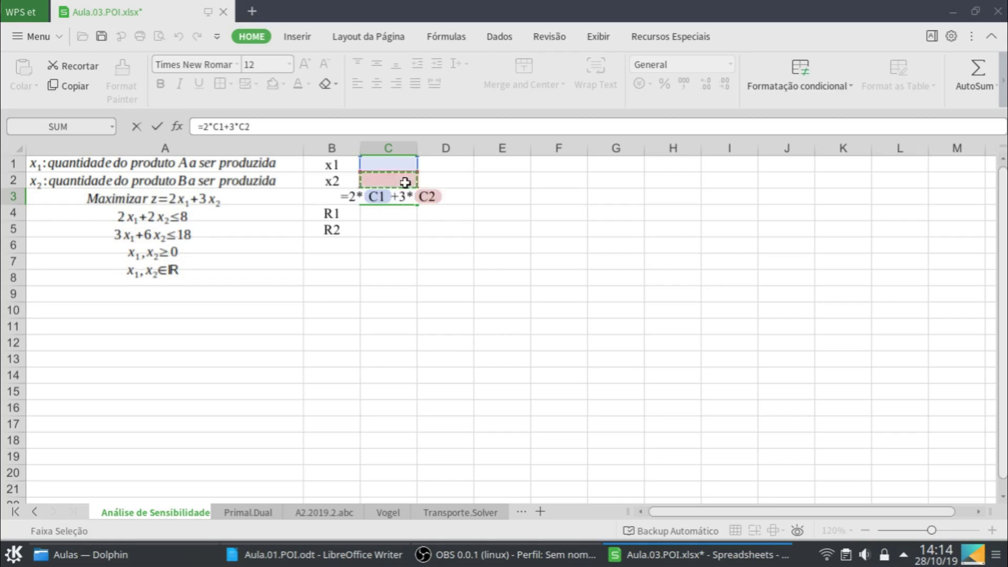
pyautogui.press('Return')
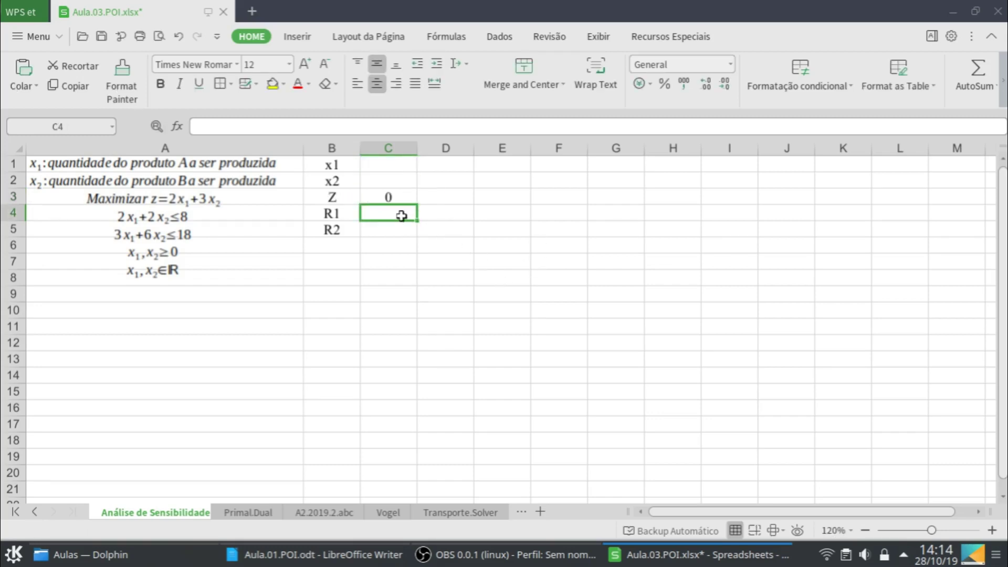
# - Enter the first constraint as =2*C1+2*C2 in C4, with its limit of 8 in D4
pyautogui.write('=')
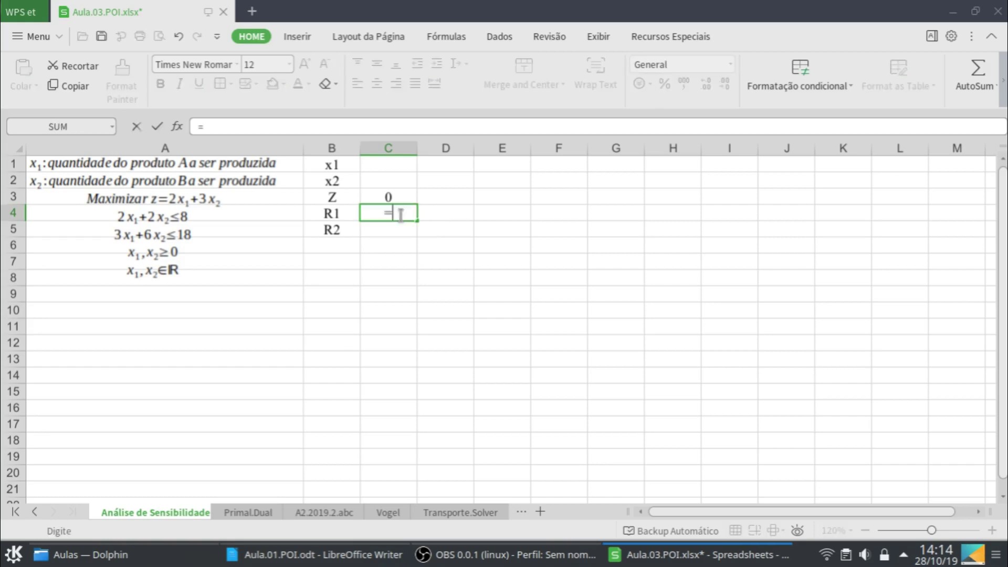
pyautogui.write('3*')
pyautogui.press('BackSpace')
pyautogui.press('BackSpace')
pyautogui.write('2*')
pyautogui.click(391, 168)
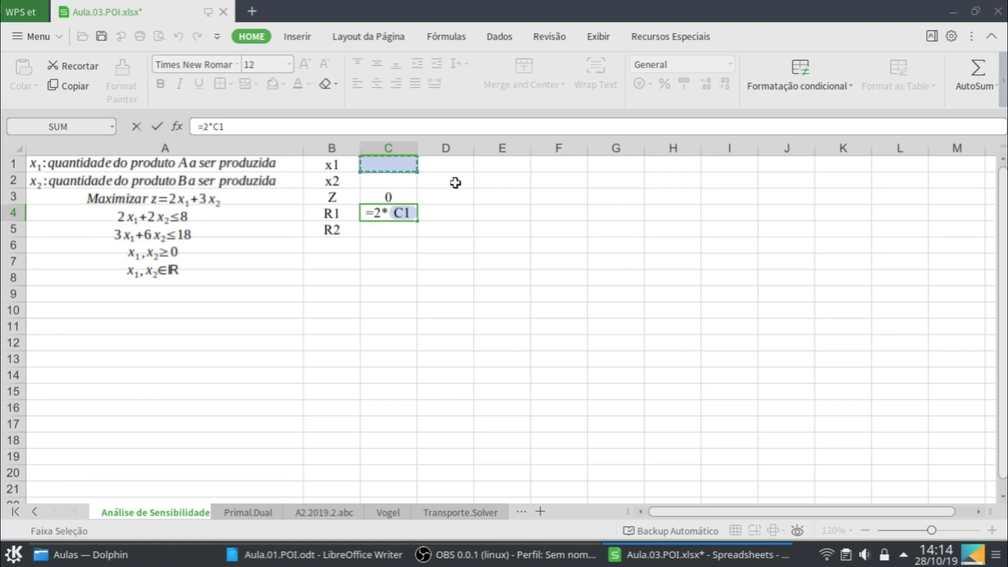
pyautogui.write('+2*')
pyautogui.click(399, 184)
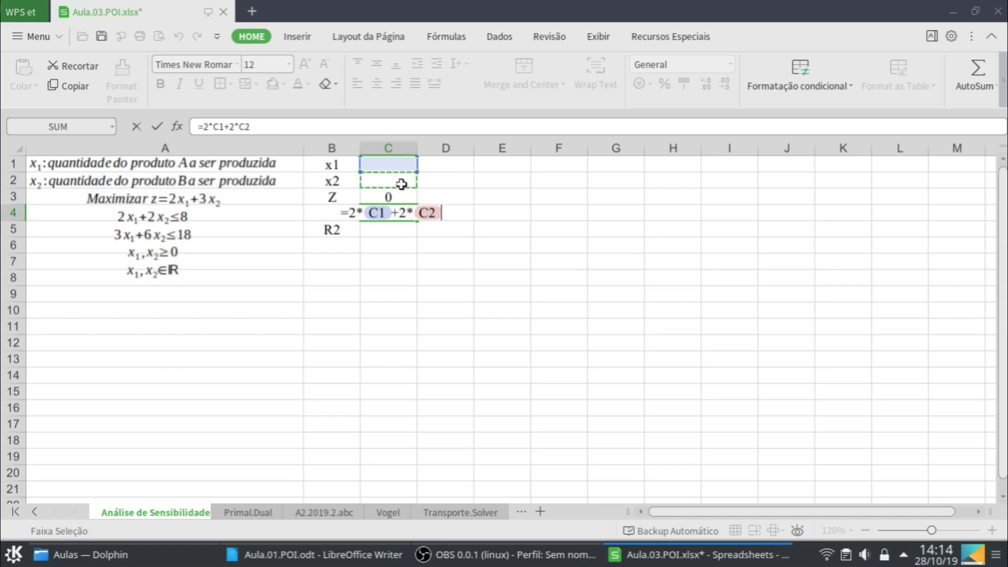
pyautogui.press('Return')
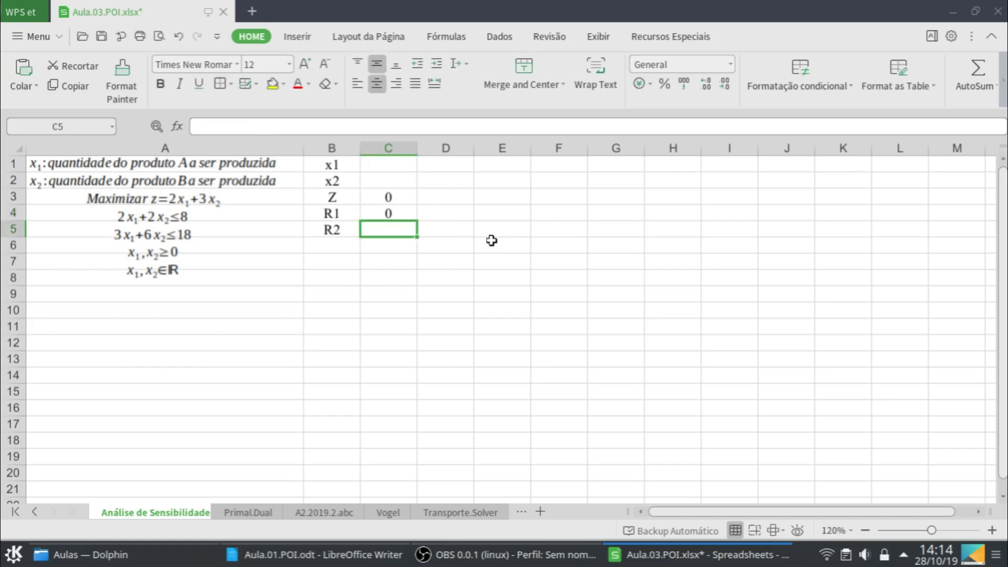
pyautogui.click(437, 220)
pyautogui.write('8')
pyautogui.press('Return')
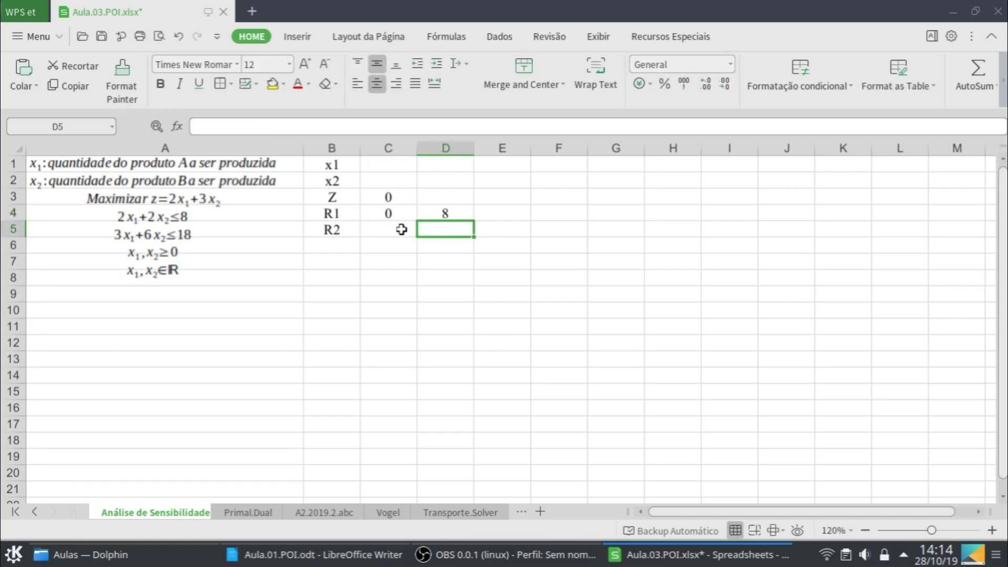
# - Enter the second constraint as =3*C1+6*C2 in C5, with its limit of 18 in D5
pyautogui.click(400, 228)
pyautogui.write('=3*')
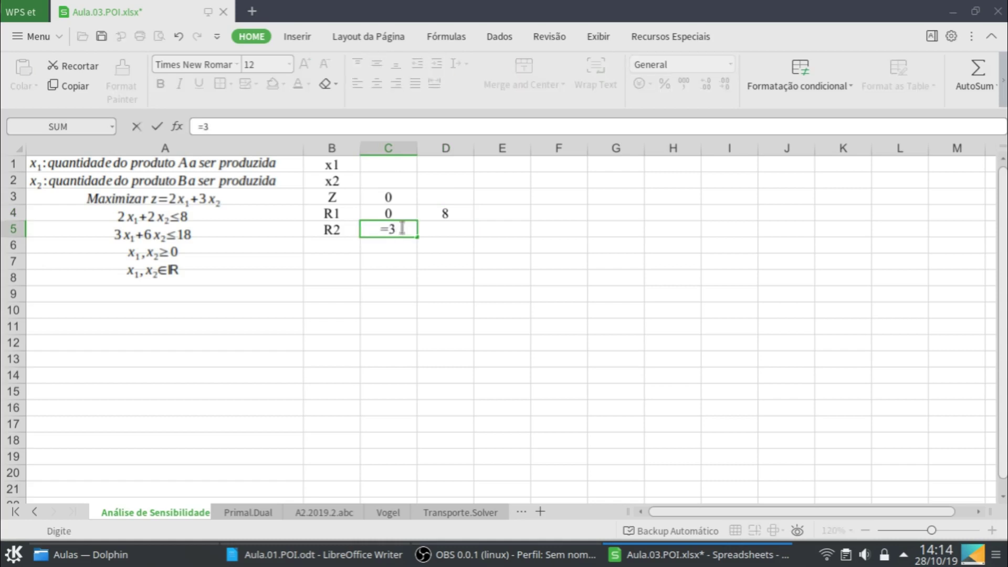
pyautogui.click(403, 167)
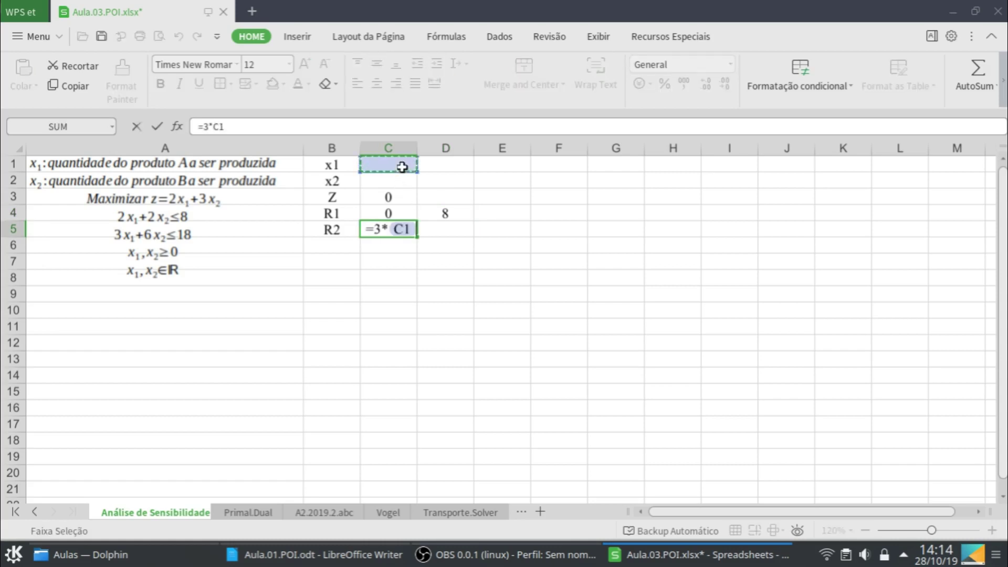
pyautogui.write('+6*')
pyautogui.click(409, 181)
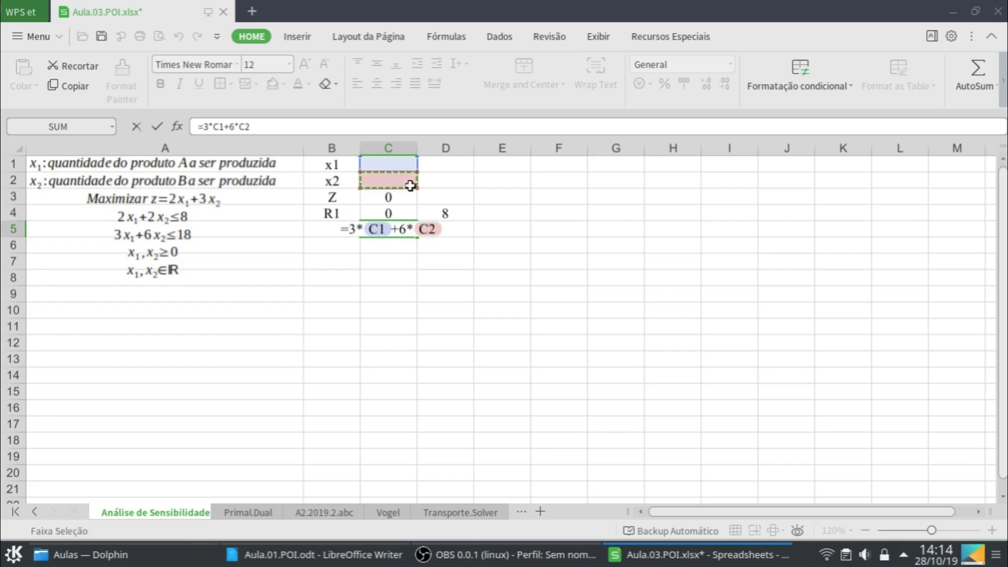
pyautogui.press('Return')
pyautogui.click(453, 231)
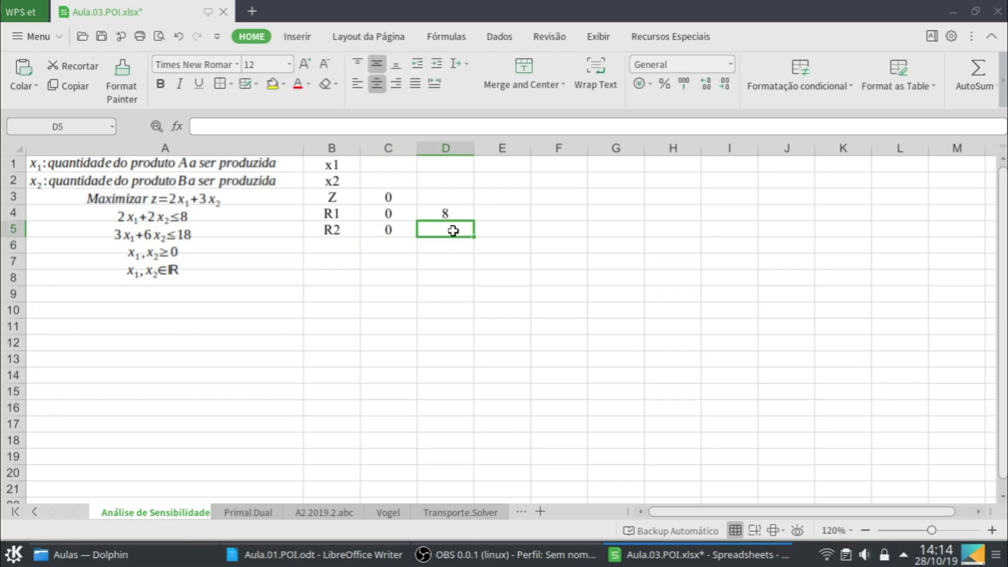
pyautogui.write('18')
pyautogui.press('Return')
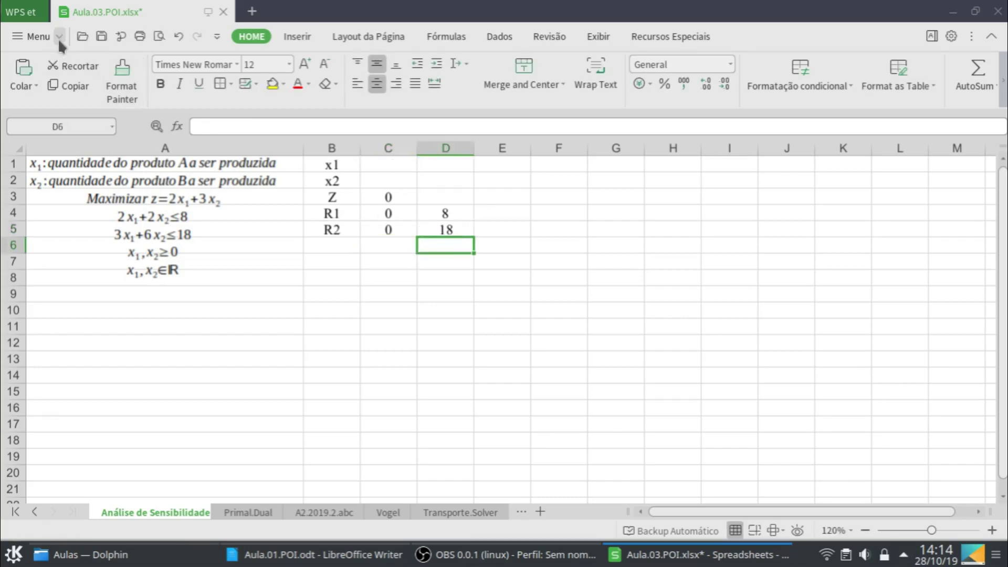
# - Open the Solver, set its objective to cell C3 and choose to maximize it
pyautogui.click(60, 37)
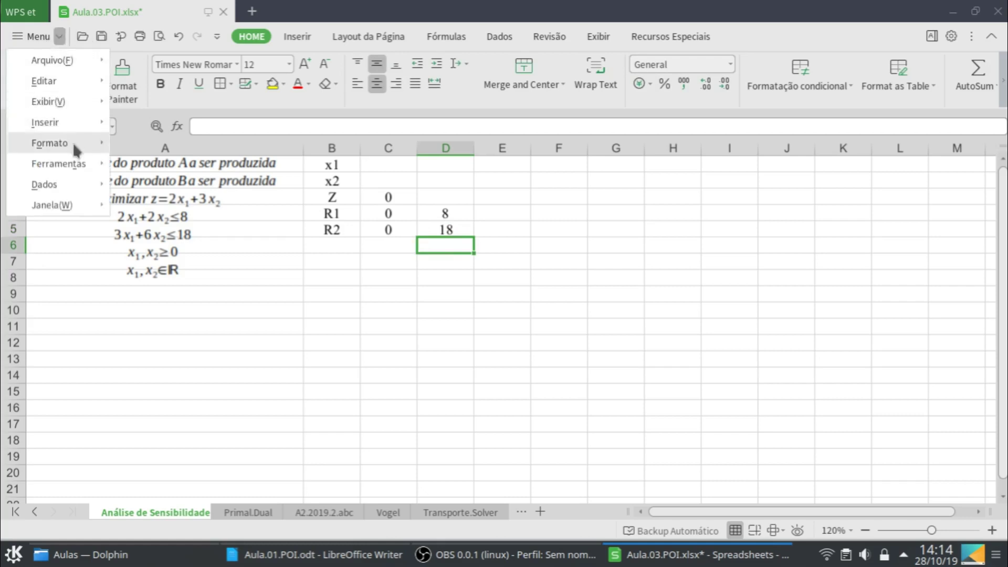
pyautogui.moveTo(73, 164)
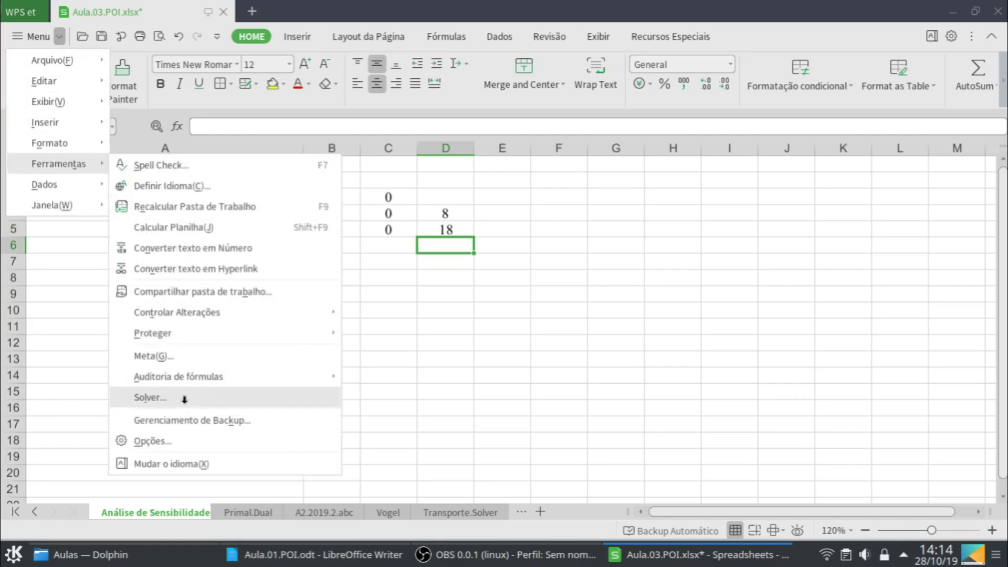
pyautogui.click(184, 399)
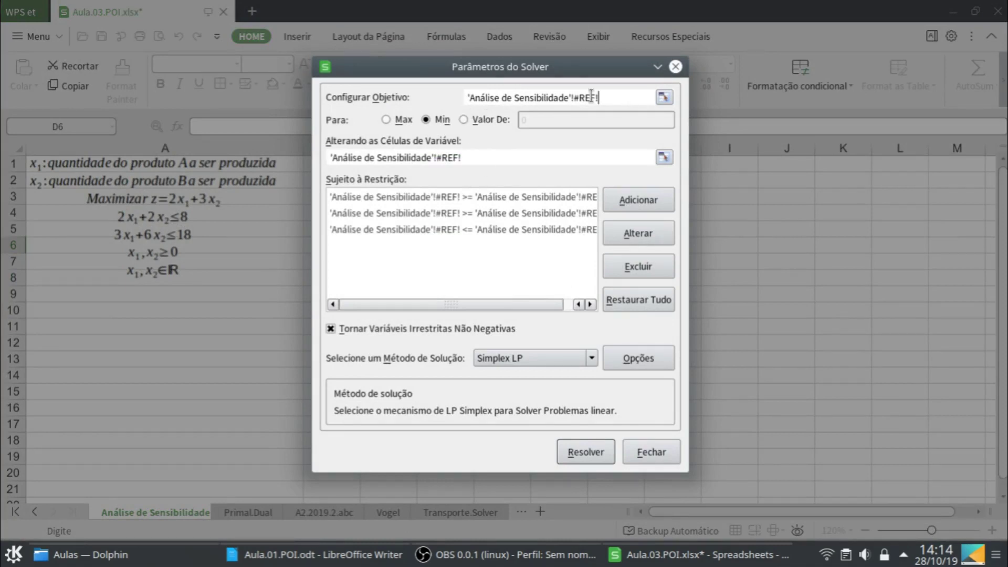
pyautogui.moveTo(630, 101); pyautogui.dragTo(402, 100)
pyautogui.moveTo(494, 73); pyautogui.dragTo(768, 126)
pyautogui.click(395, 199)
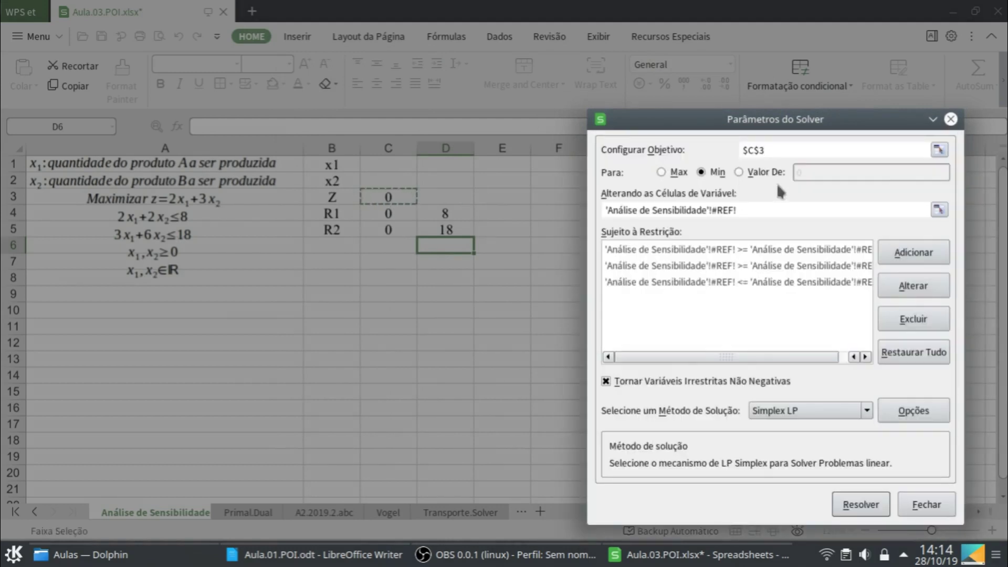
pyautogui.click(662, 172)
# - Replace the Solver's variable cells with the range C1:C2
pyautogui.moveTo(751, 210); pyautogui.dragTo(549, 216)
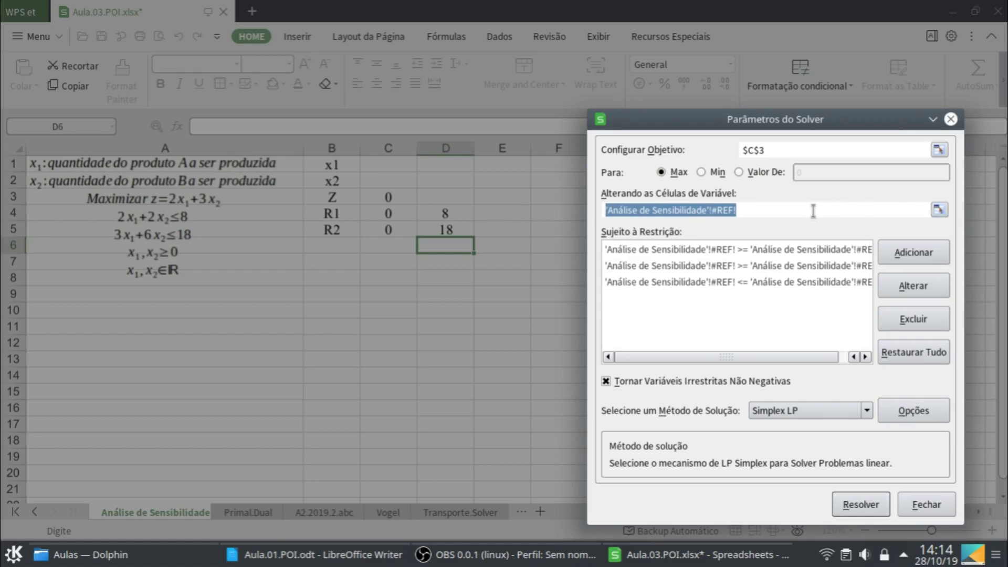
pyautogui.press('BackSpace')
pyautogui.click(391, 169)
pyautogui.moveTo(391, 169); pyautogui.dragTo(390, 184)
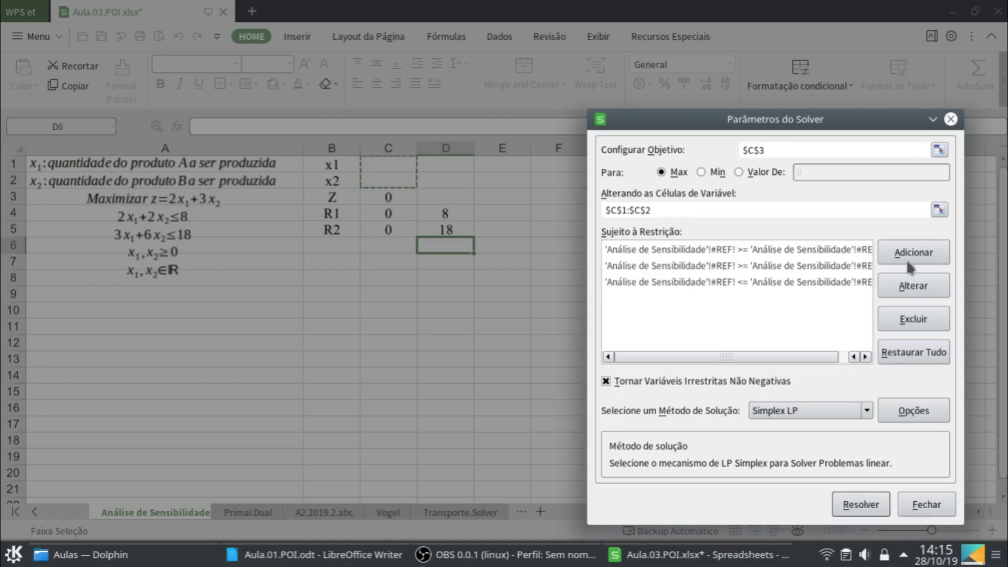
# - Delete the three old constraints with broken #REF! references from the Solver
pyautogui.click(840, 250)
pyautogui.click(913, 318)
pyautogui.click(838, 250)
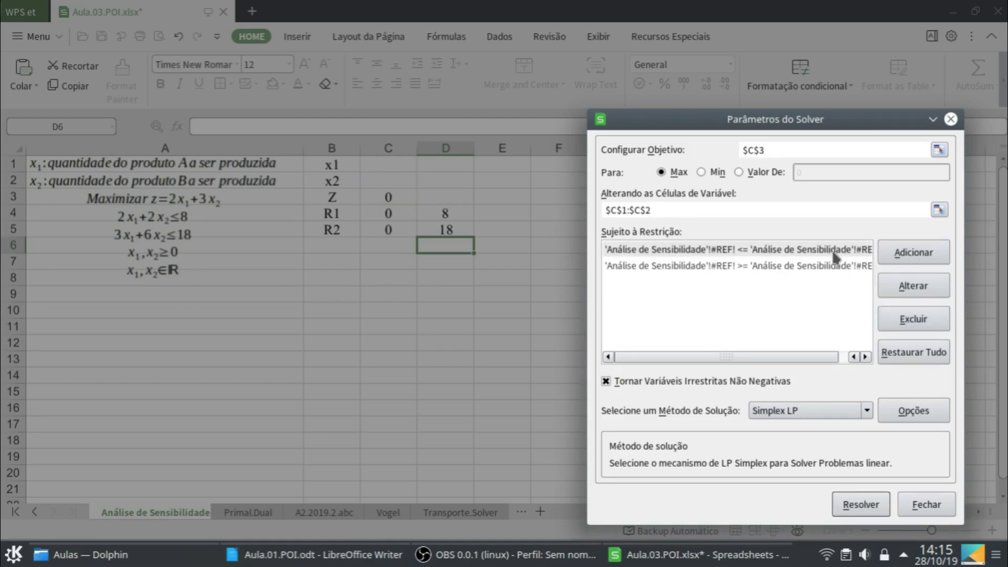
pyautogui.click(914, 319)
pyautogui.click(844, 252)
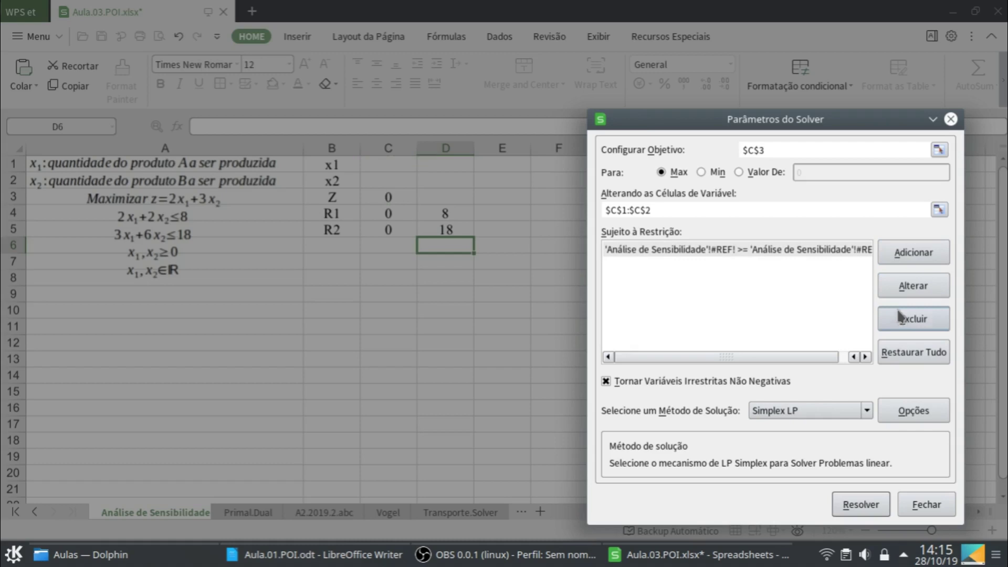
pyautogui.click(913, 318)
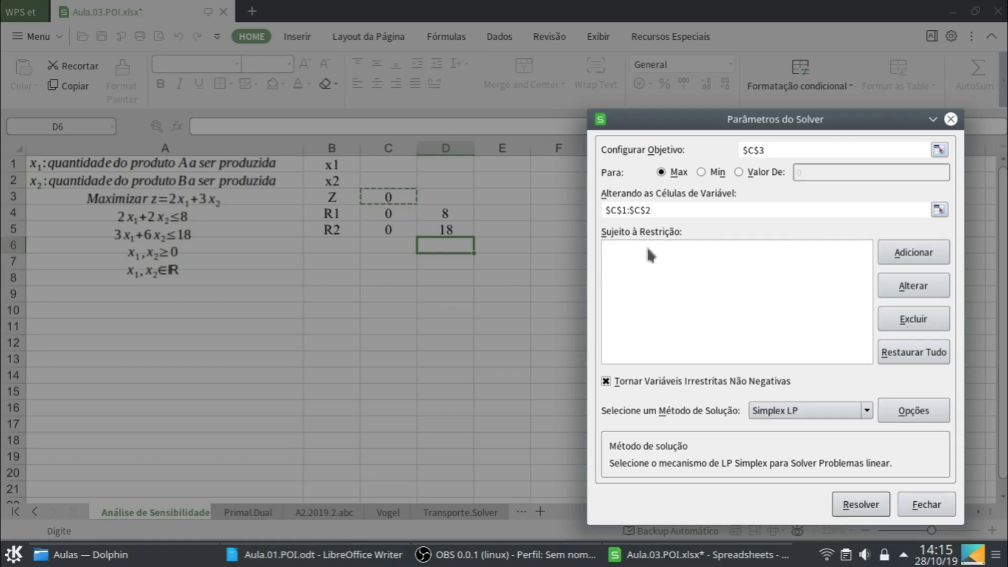
# - Add the Solver constraints $C$4 <= $D$4 and $C$5 <= $D$5, close the Solver and save the workbook
pyautogui.click(943, 258)
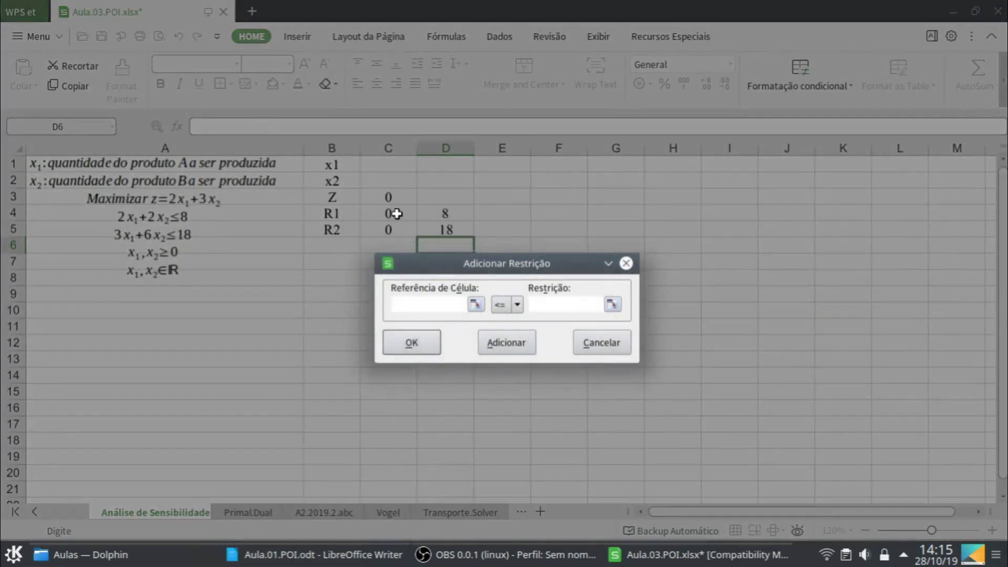
pyautogui.click(396, 213)
pyautogui.click(459, 216)
pyautogui.click(506, 342)
pyautogui.click(409, 231)
pyautogui.click(455, 232)
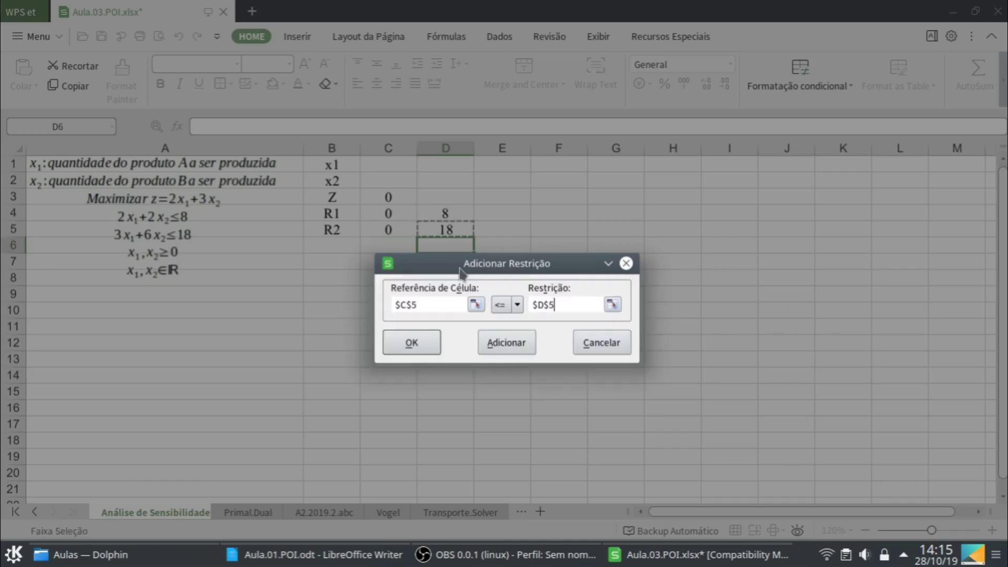
pyautogui.click(412, 342)
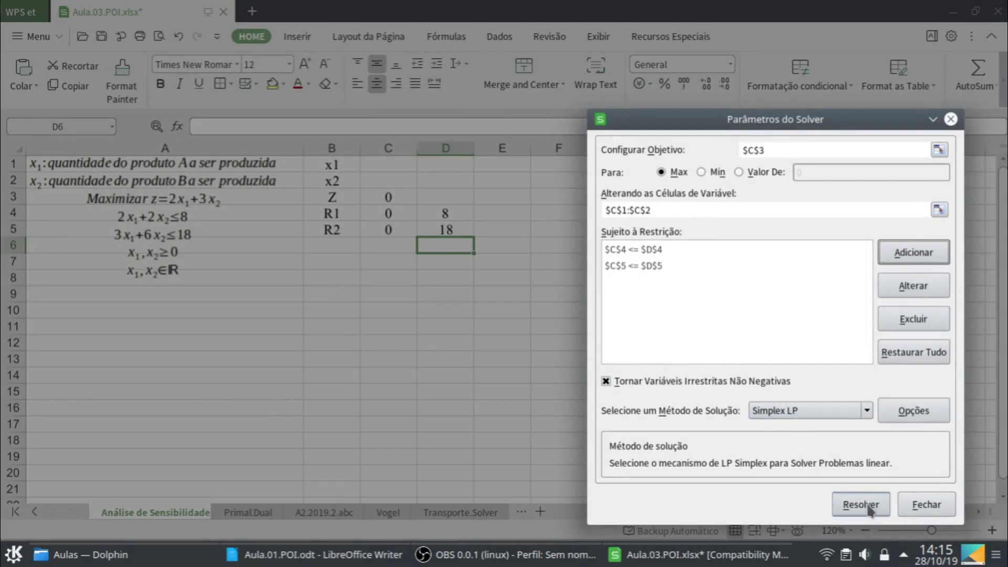
pyautogui.click(926, 504)
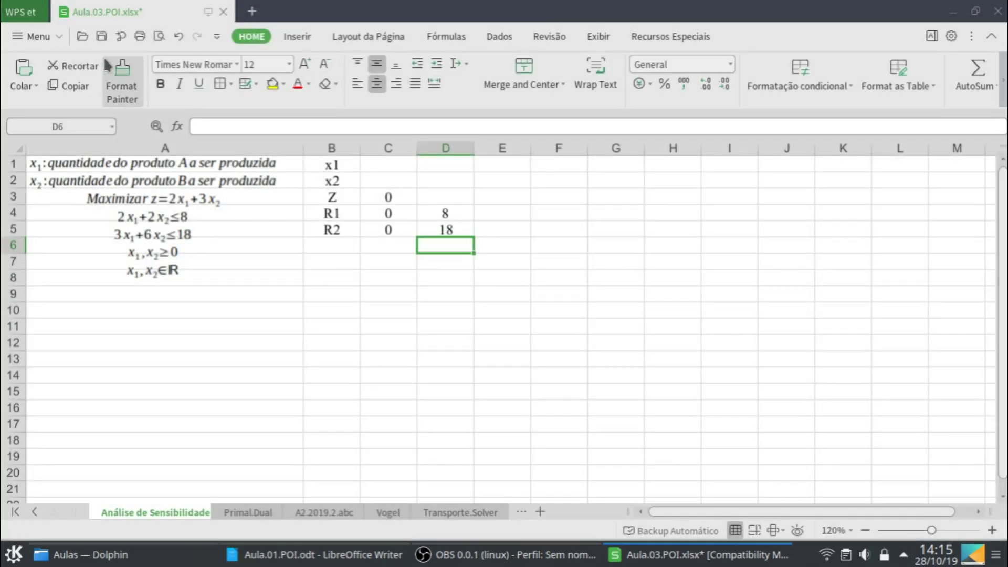
pyautogui.click(102, 37)
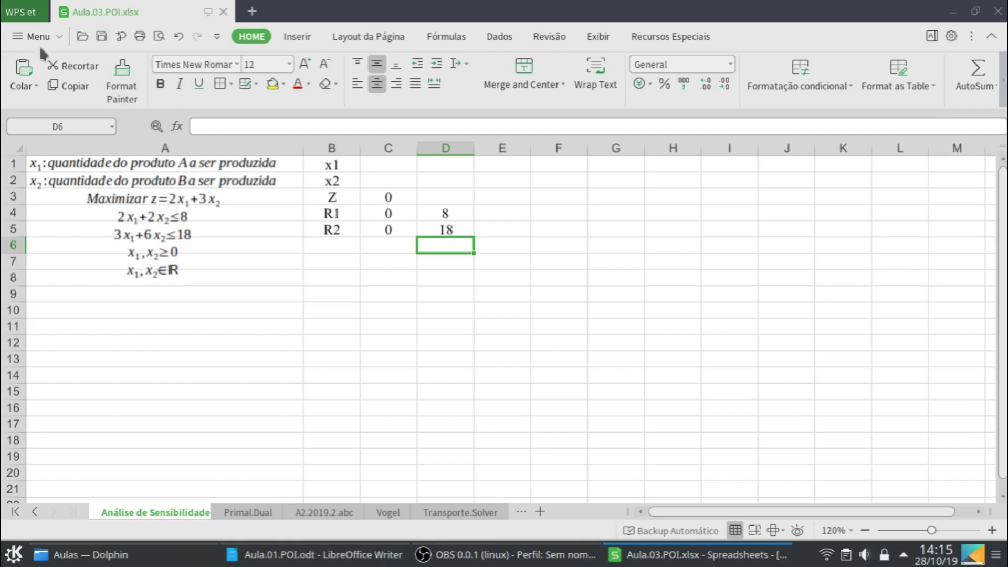
# - Solve the model with the Solver, keep its solution and generate the Resposta, Sensibilidade and Limites reports
pyautogui.click(59, 36)
pyautogui.moveTo(90, 167)
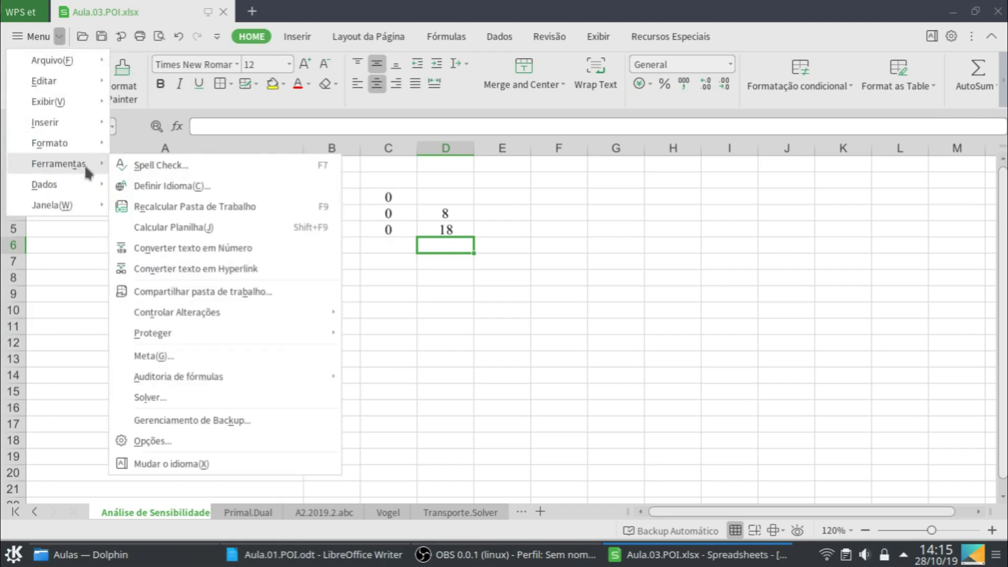
pyautogui.click(220, 396)
pyautogui.click(592, 452)
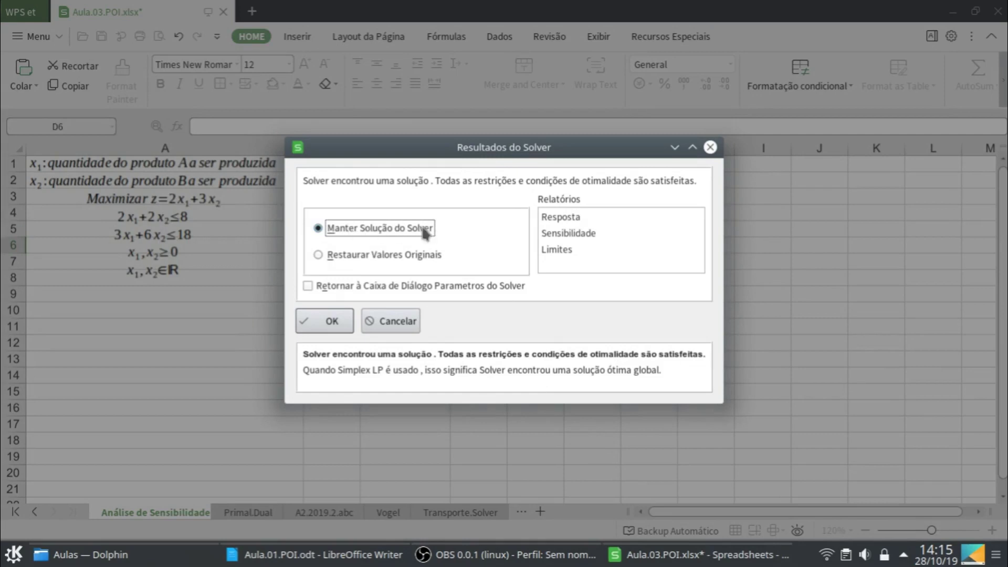
pyautogui.click(564, 222)
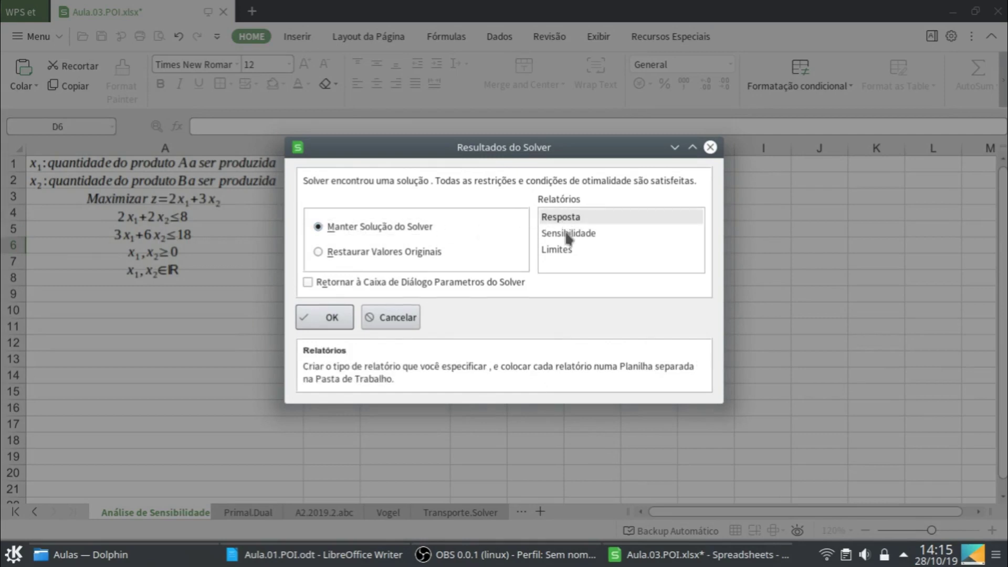
pyautogui.click(567, 236)
pyautogui.click(563, 251)
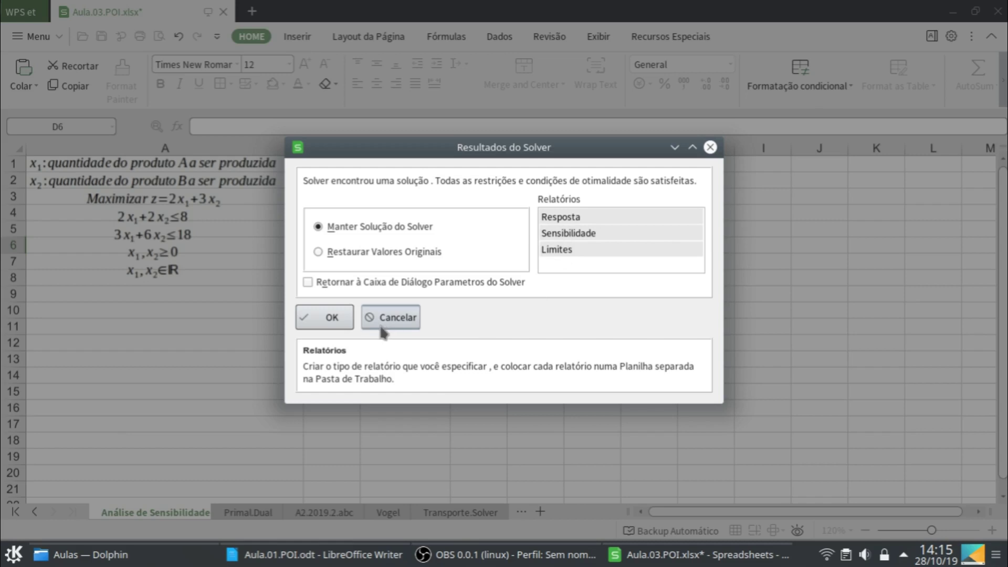
pyautogui.click(322, 319)
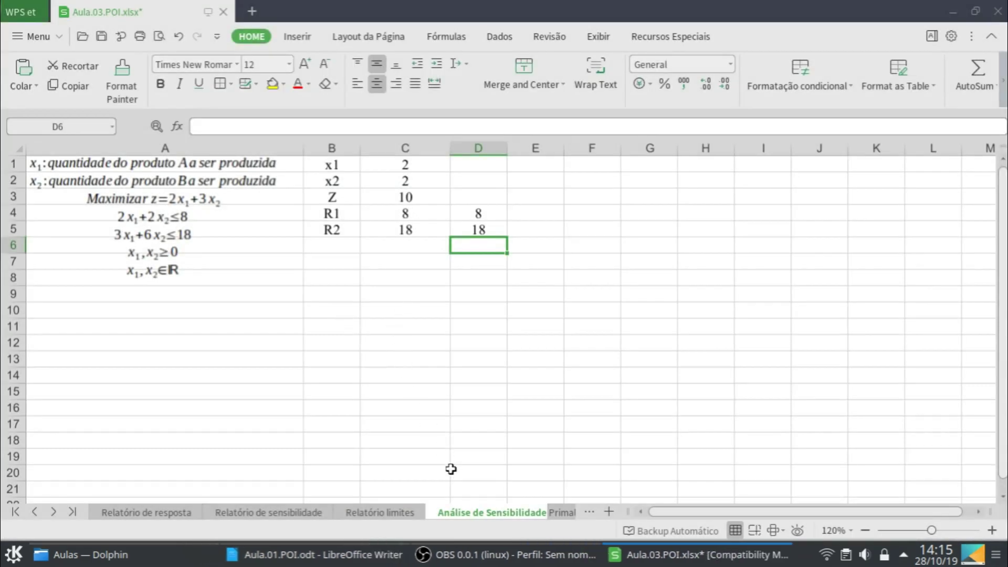
# - Review the objective, variables and constraints in Relatório de resposta and compare them with the Análise de Sensibilidade sheet
pyautogui.click(178, 511)
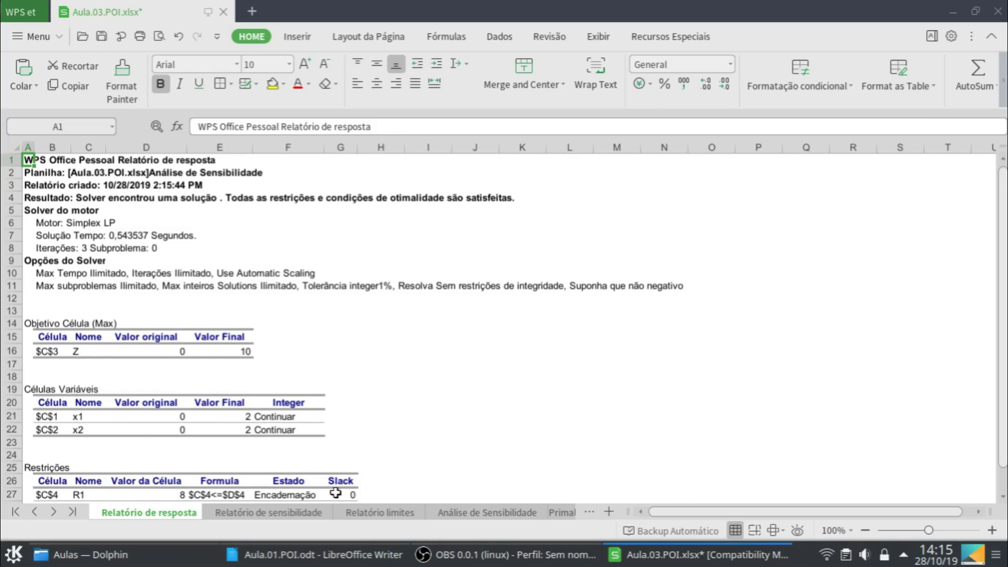
pyautogui.scroll(-2, 342, 441)
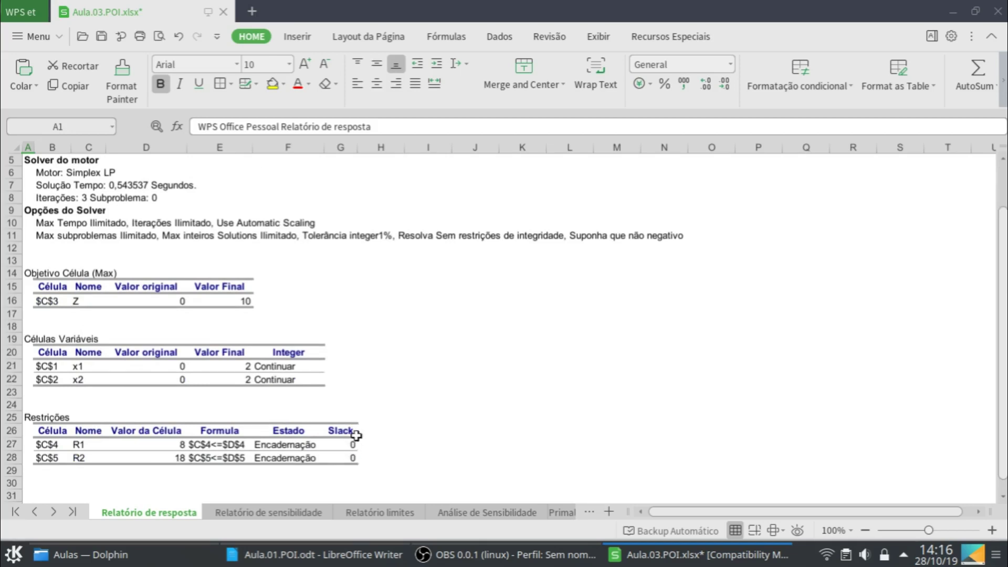
pyautogui.click(479, 512)
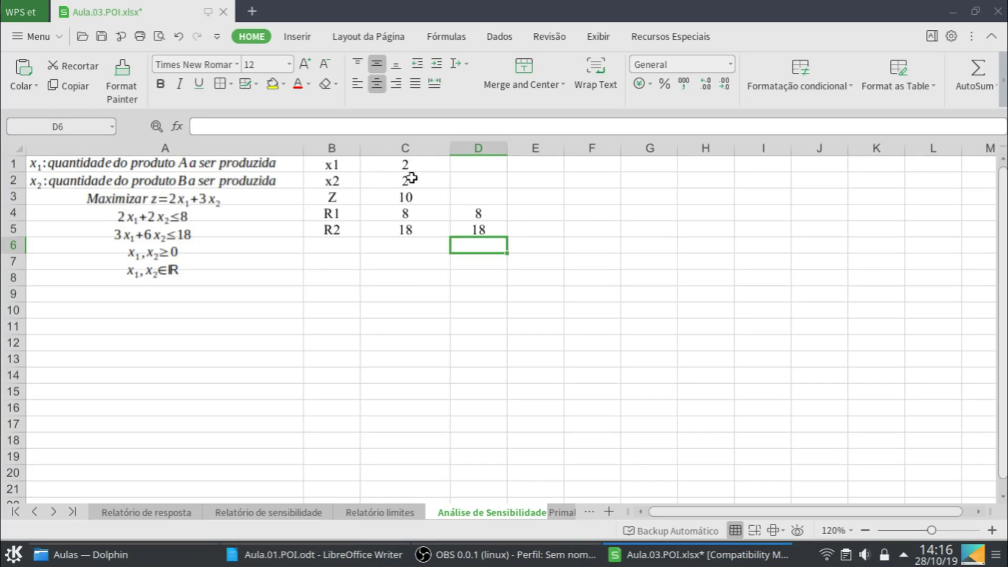
pyautogui.click(176, 517)
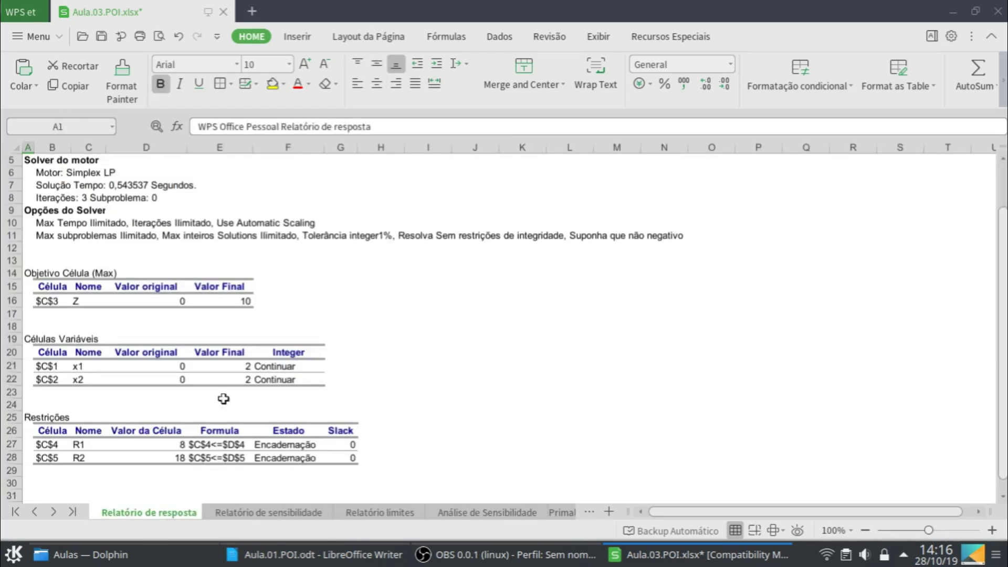
# - Examine x2's objective coefficient and its allowable increase and decrease in Relatório de sensibilidade
pyautogui.click(315, 509)
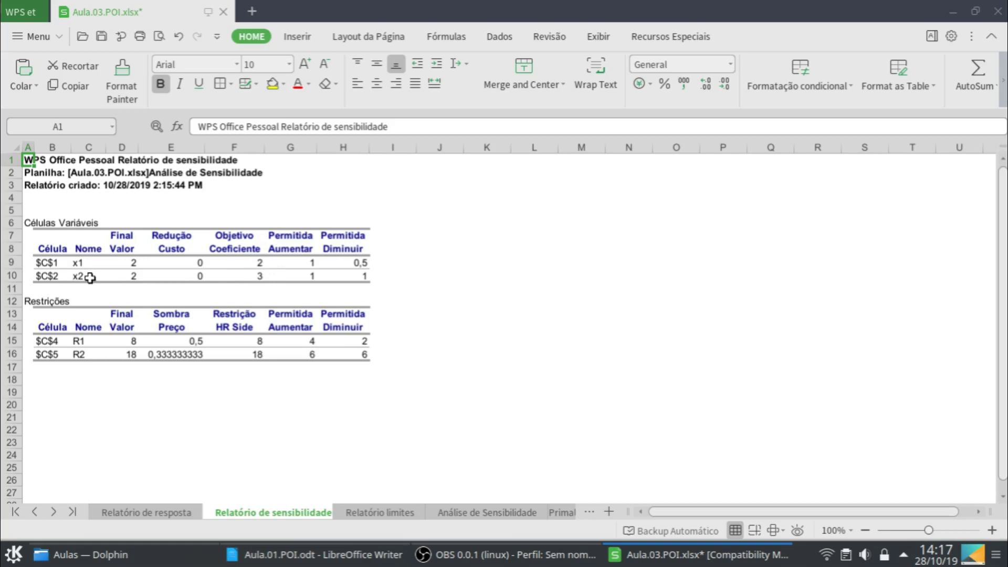
pyautogui.click(255, 276)
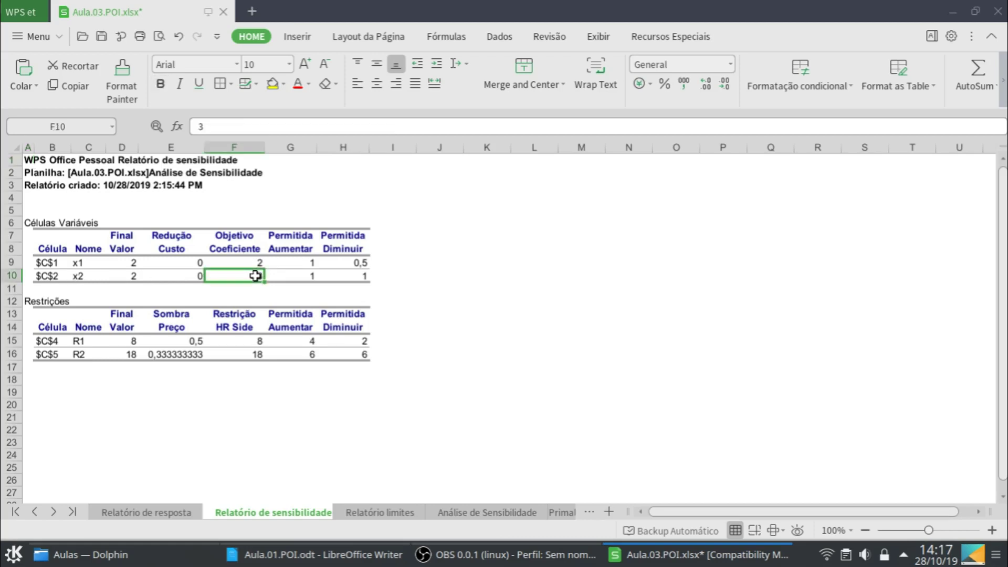
pyautogui.click(311, 274)
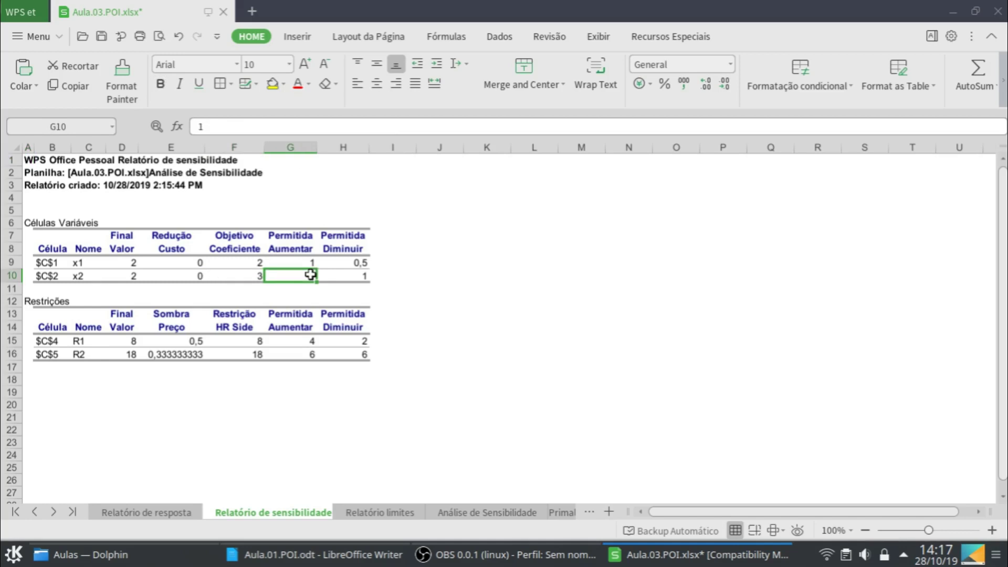
pyautogui.click(354, 275)
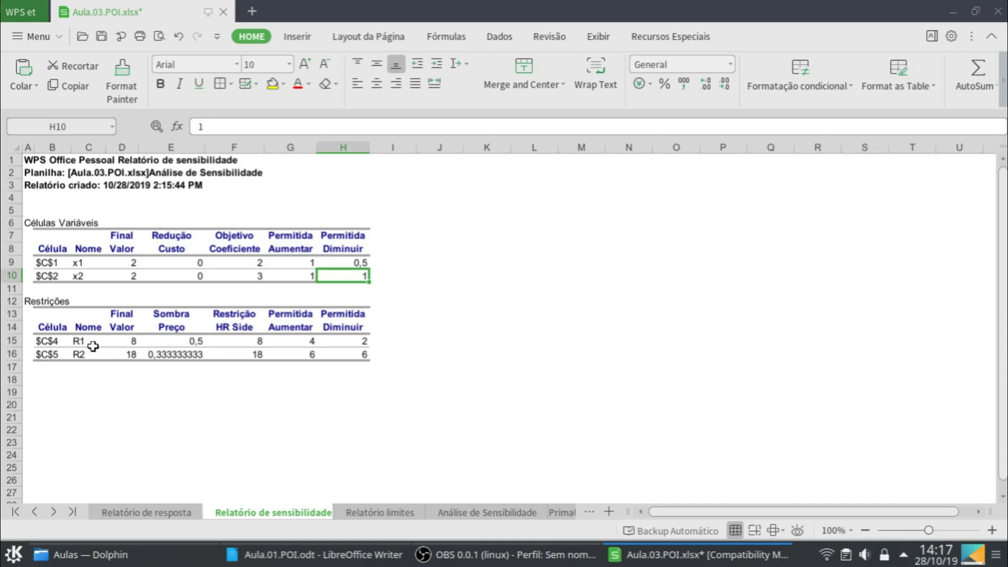
# - Examine the final values of R1 and R2, plus R1's shadow price and allowable increase and decrease, in the Restrições table
pyautogui.click(125, 344)
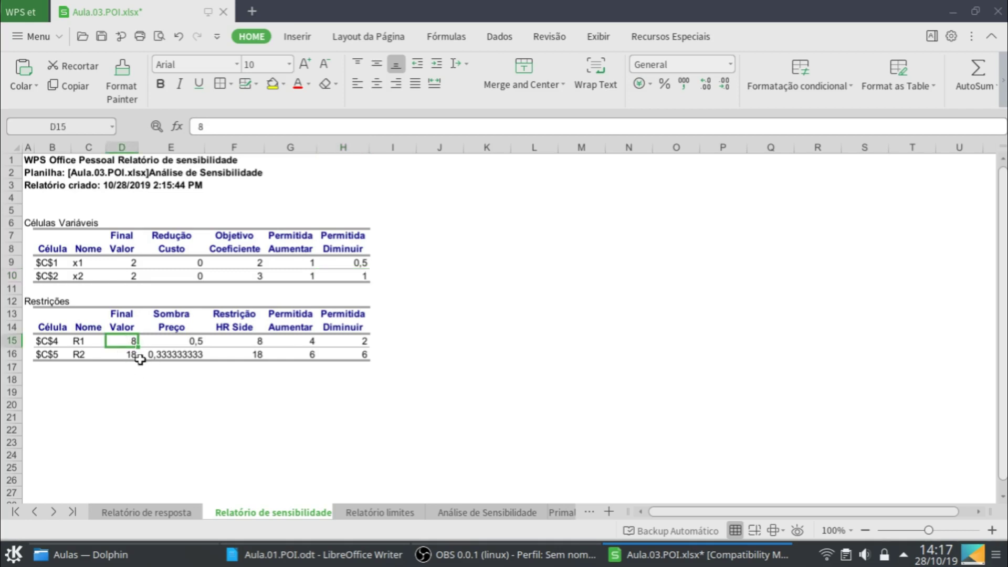
pyautogui.click(200, 344)
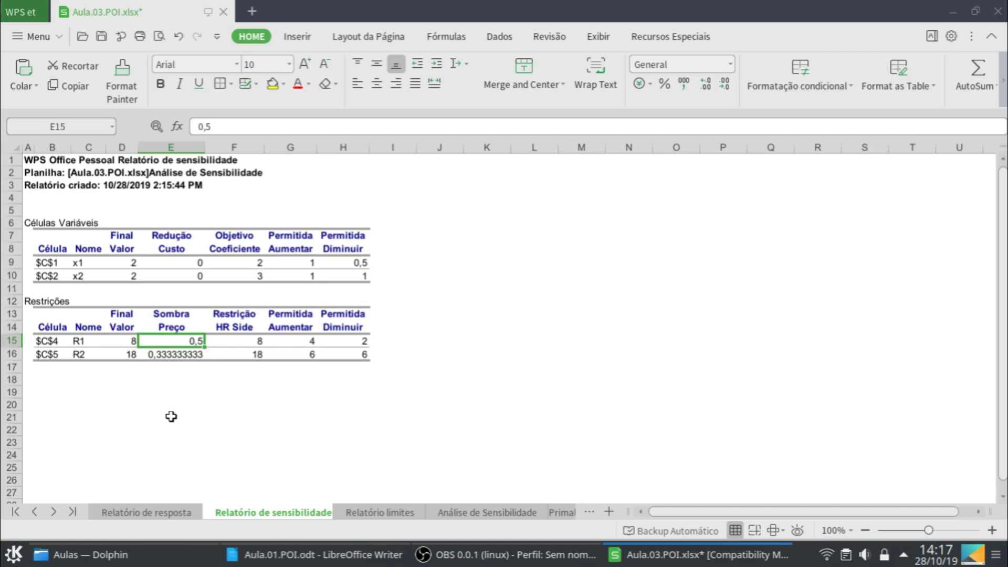
pyautogui.click(118, 355)
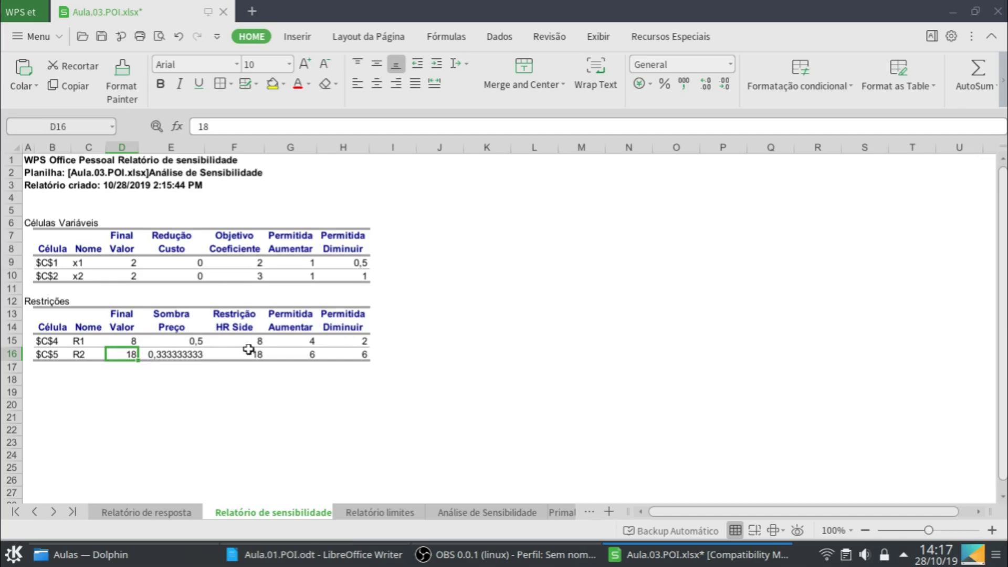
pyautogui.click(308, 343)
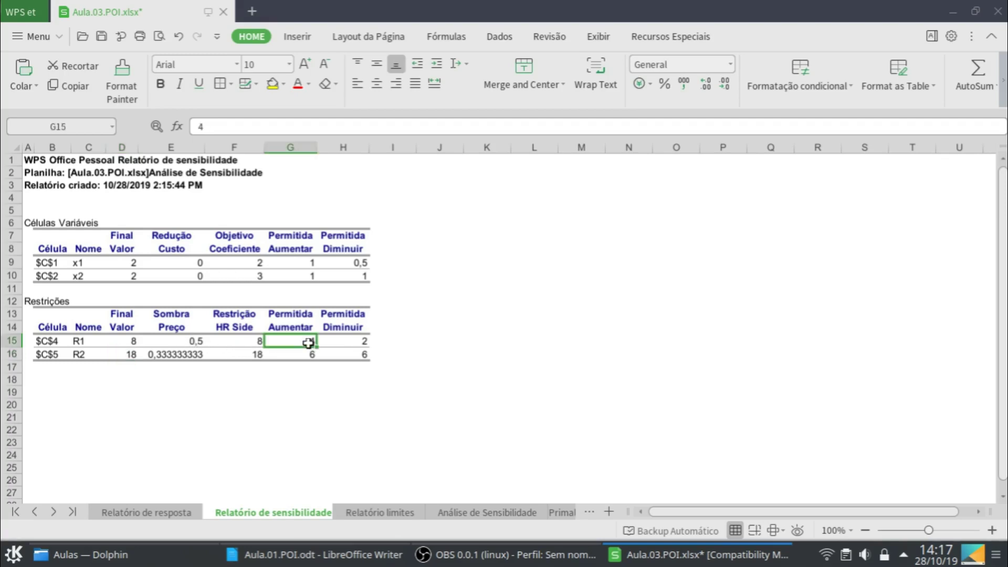
pyautogui.click(347, 343)
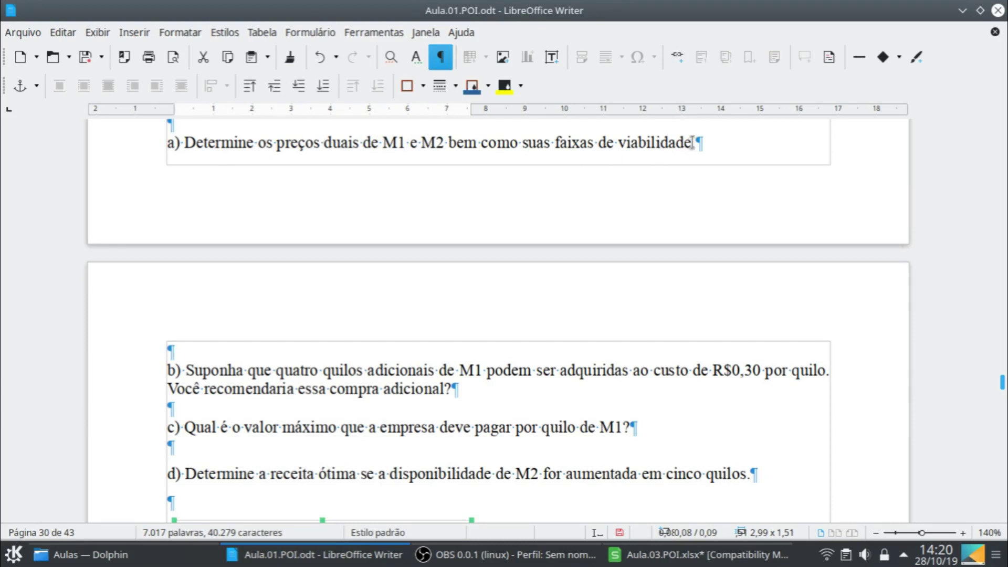
# - Check R1's shadow price in the sensitivity report and return to the exercise questions in Aula.01.POI.odt in LibreOffice Writer
pyautogui.click(658, 560)
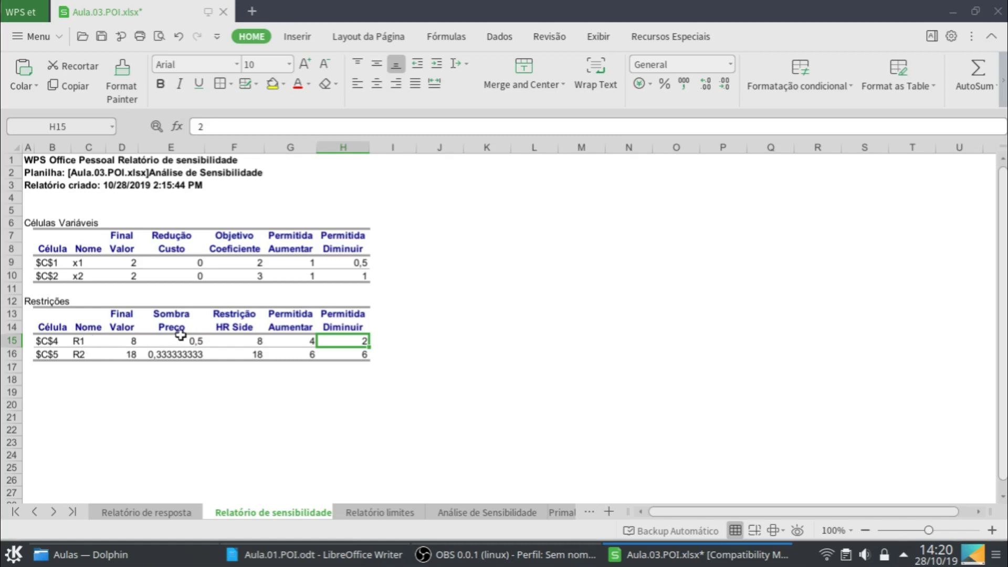
pyautogui.click(195, 344)
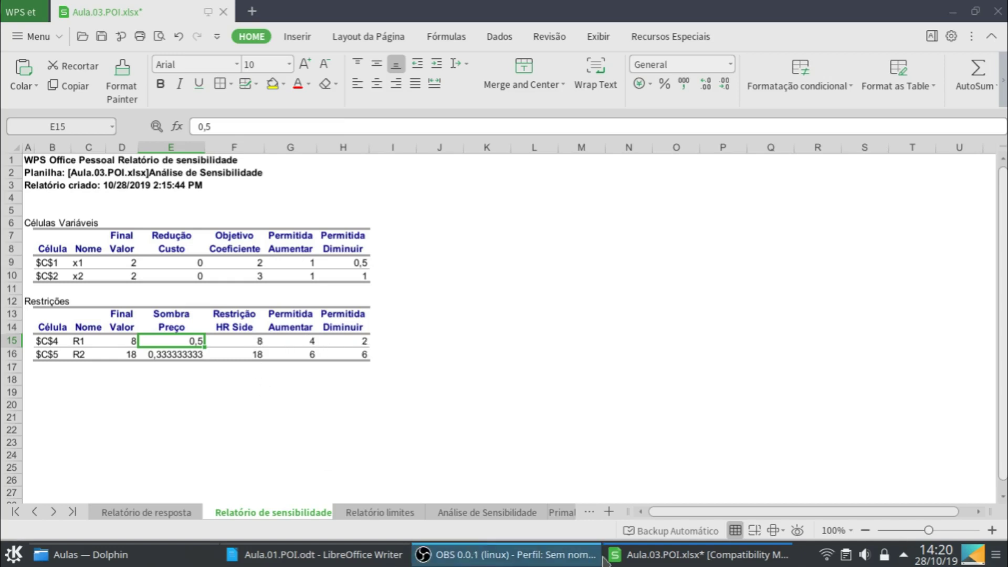
pyautogui.click(651, 559)
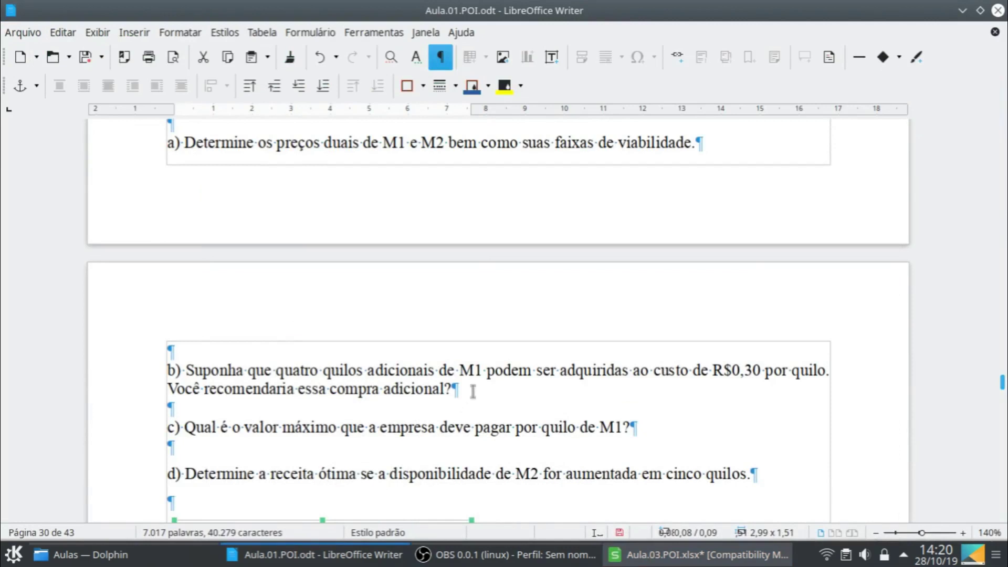
# - Start the answer to question a with "O preço dual de M1 é 0,5 variando entre", leaving an empty line before question b
pyautogui.click(199, 346)
pyautogui.press('Return')
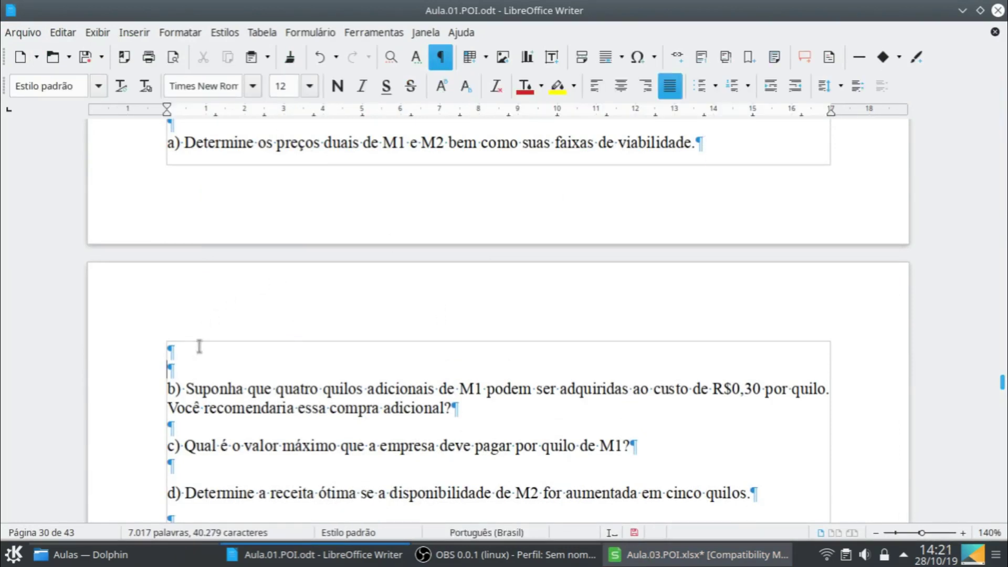
pyautogui.write('O pre')
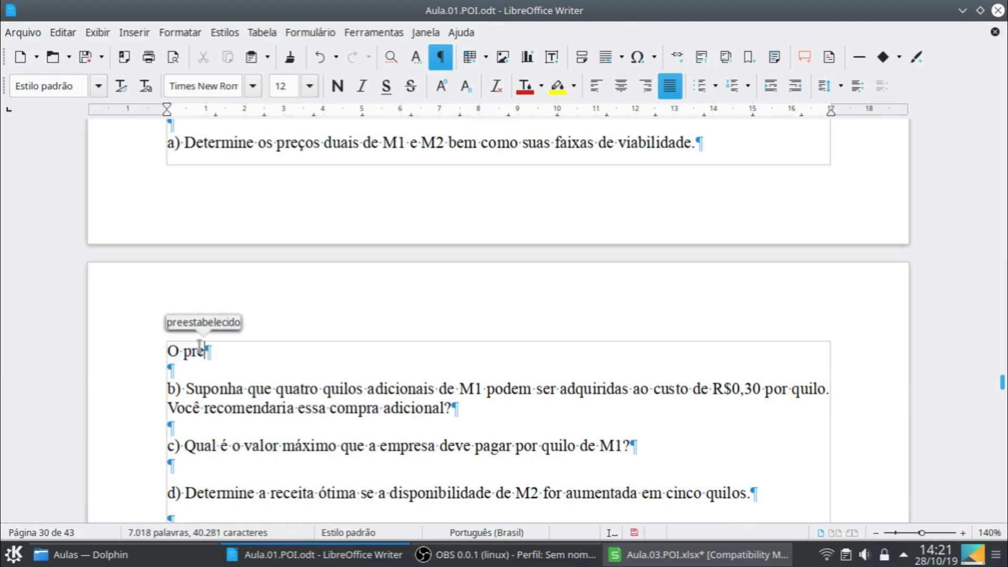
pyautogui.write('ço dual ')
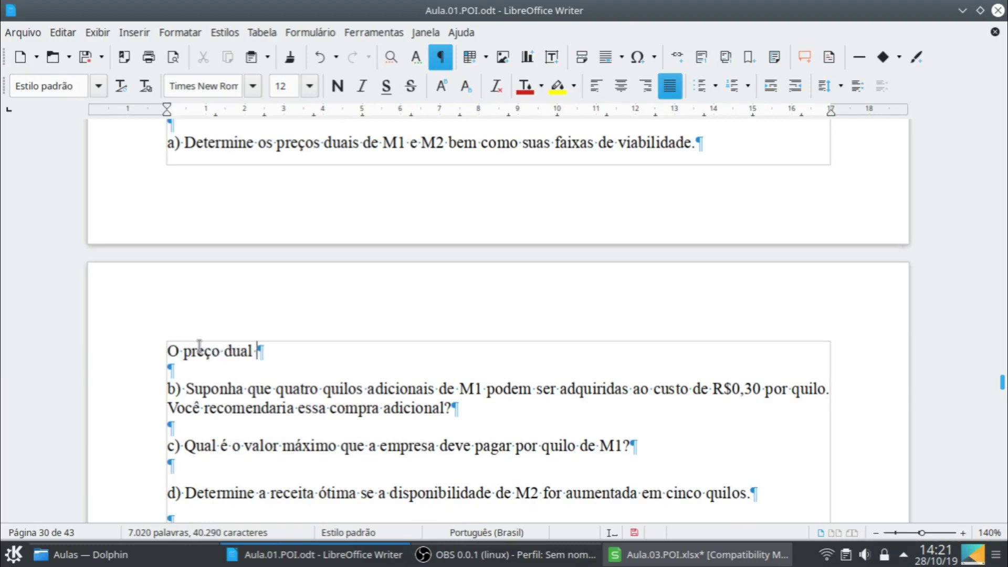
pyautogui.write('de M!')
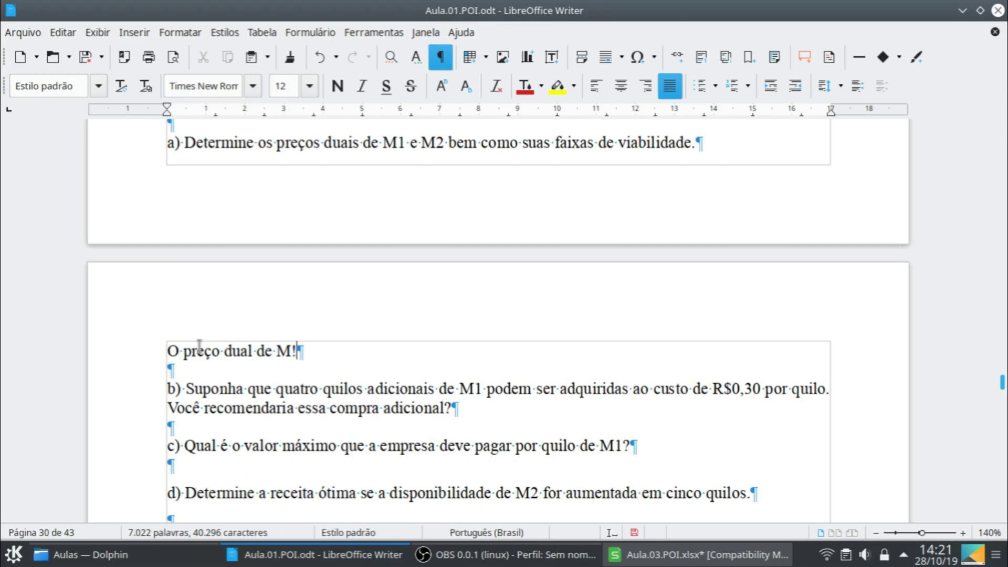
pyautogui.press('BackSpace')
pyautogui.write('1 é 0,5')
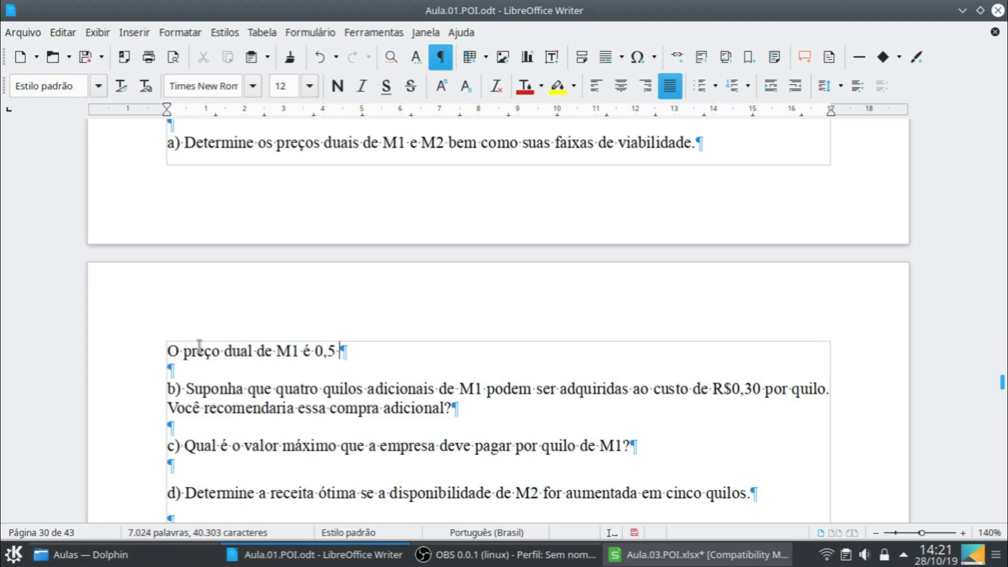
pyautogui.write(' varia')
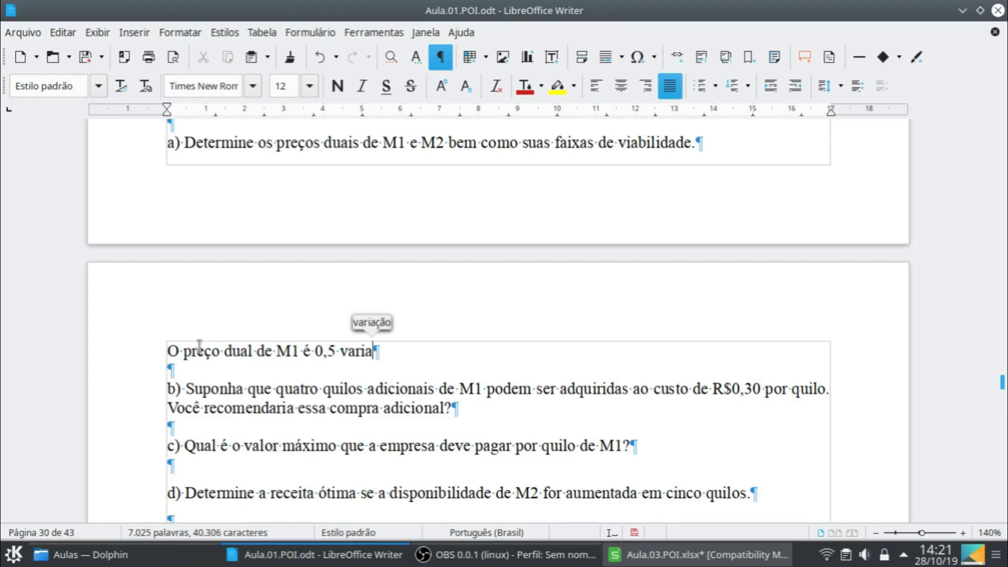
pyautogui.write('ndo entre')
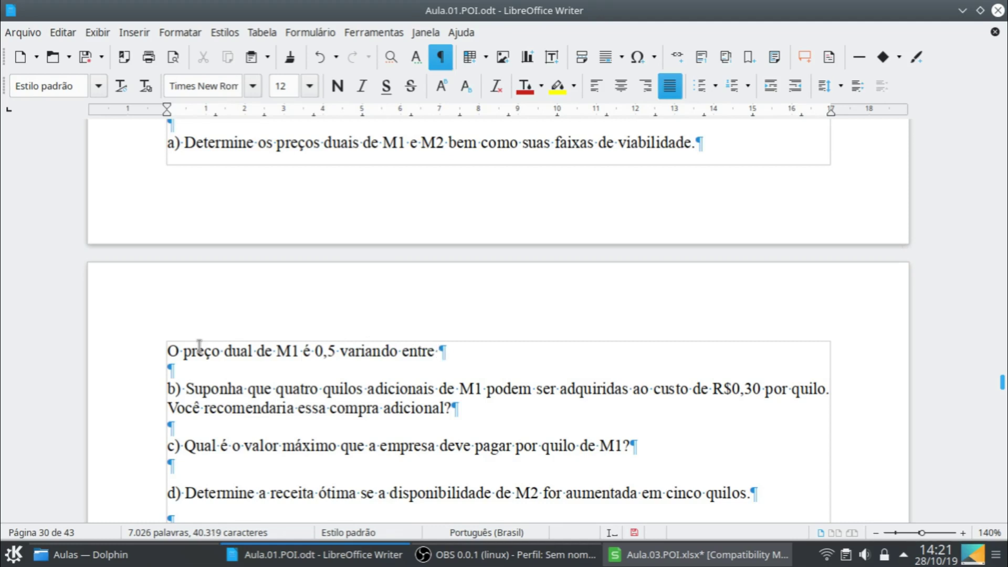
# - Check R1's allowable increase and decrease in the sensitivity report and complete the M1 sentence with "6 e 12 quilos"
pyautogui.click(706, 555)
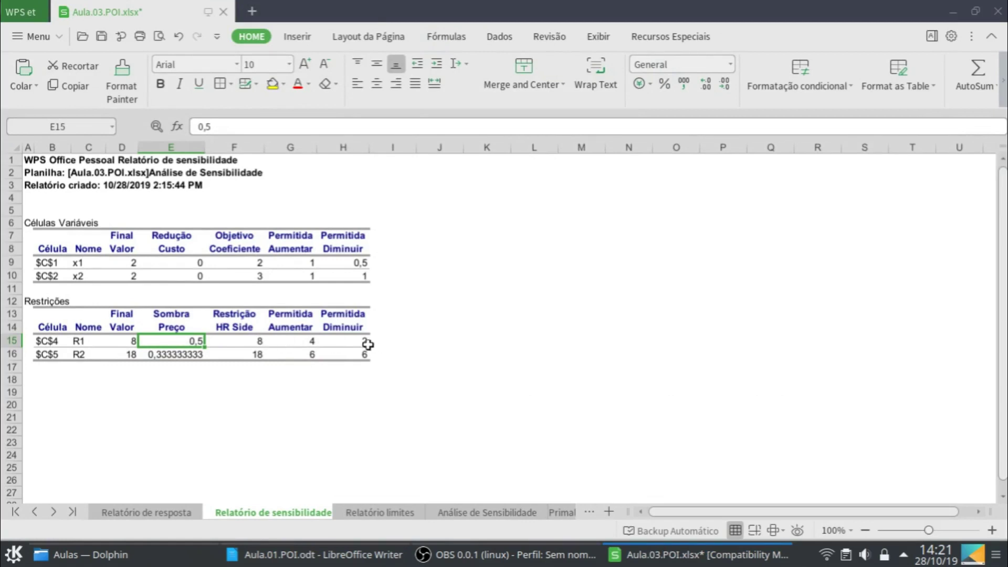
pyautogui.click(672, 559)
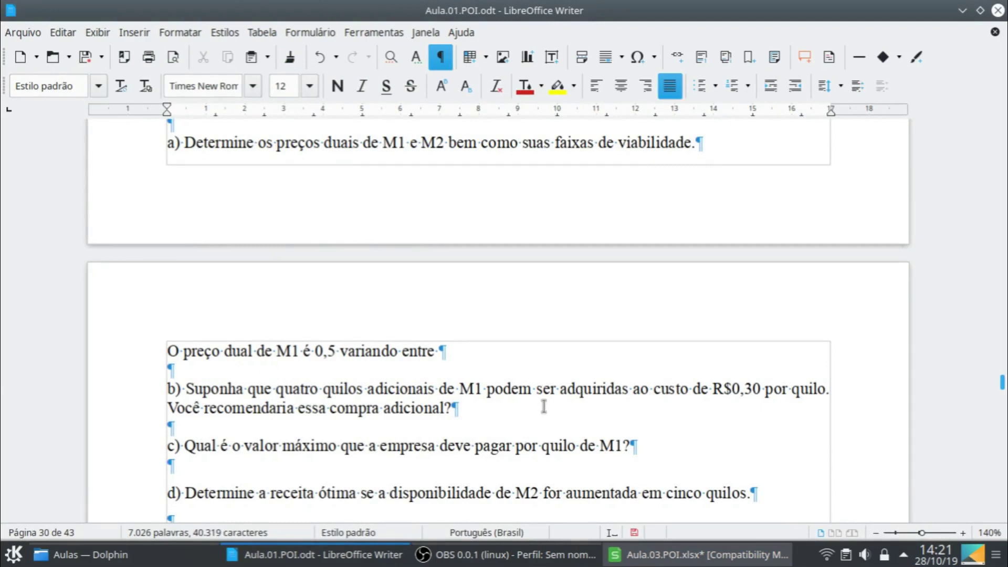
pyautogui.write('6 e 12 quilos')
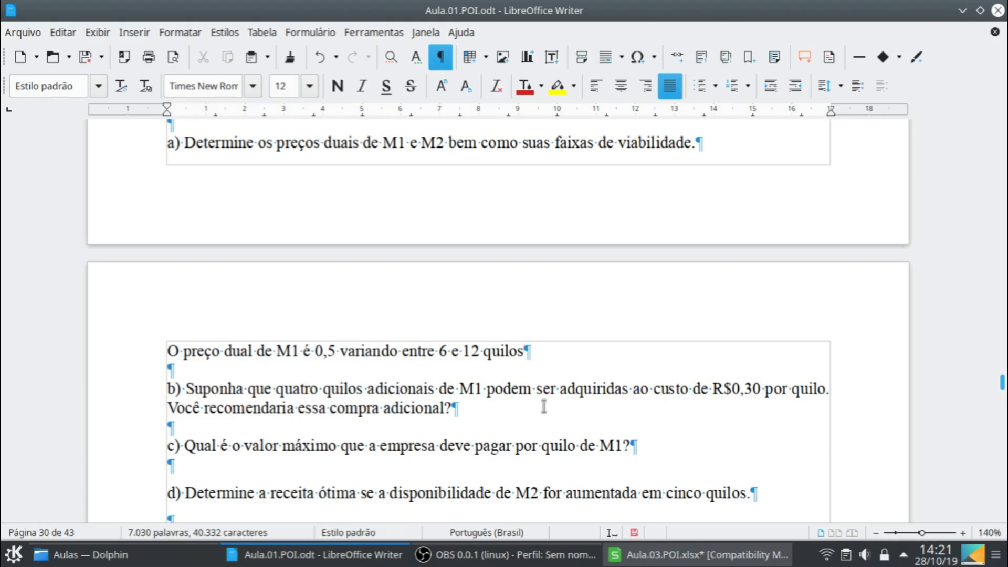
# - Duplicate the M1 dual price sentence on the line below it and end both sentences with a period
pyautogui.keyDown('shift'); pyautogui.click(167, 349); pyautogui.keyUp('shift')
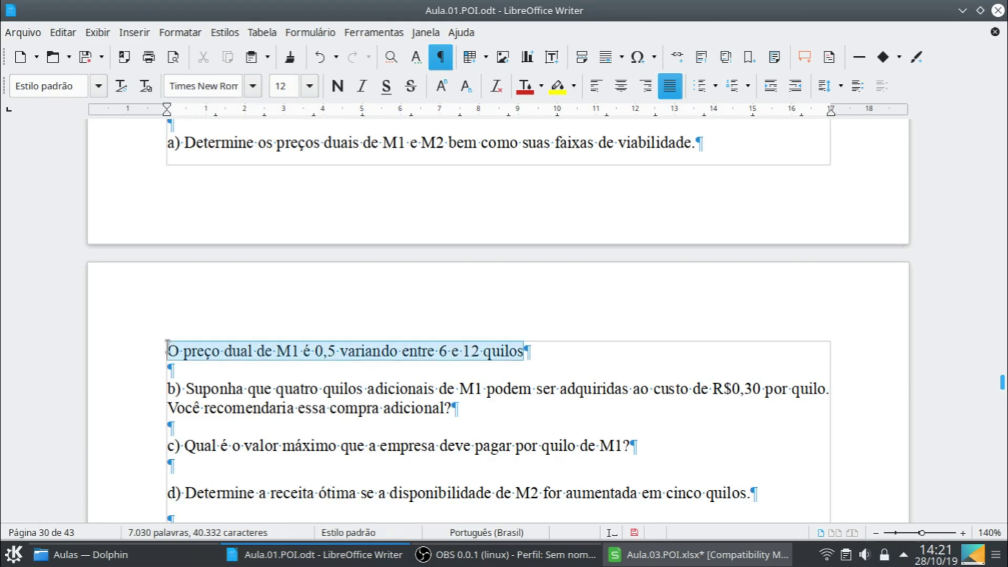
pyautogui.hotkey('ctrl', 'c')
pyautogui.click(530, 344)
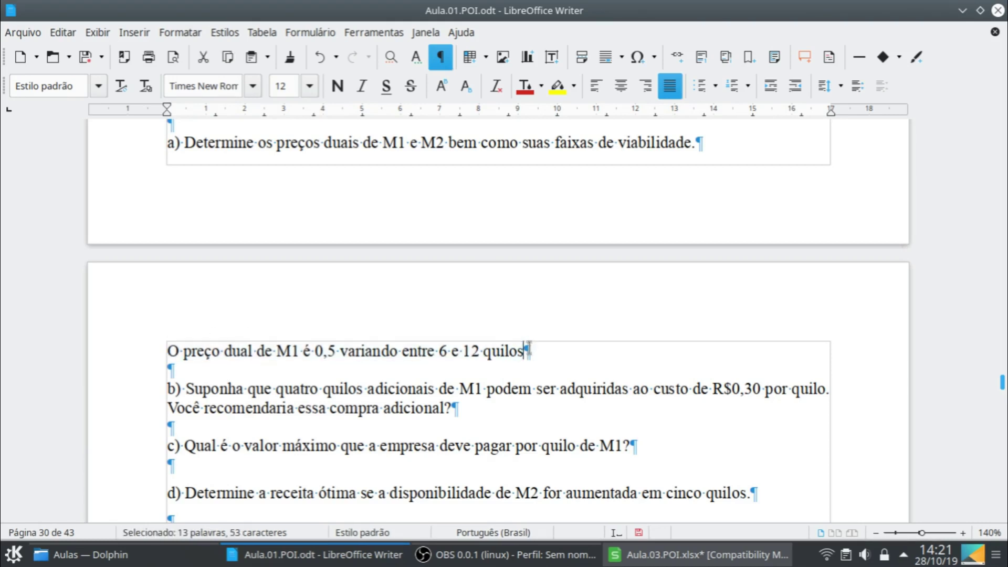
pyautogui.write('.')
pyautogui.press('Return')
pyautogui.hotkey('ctrl', 'v')
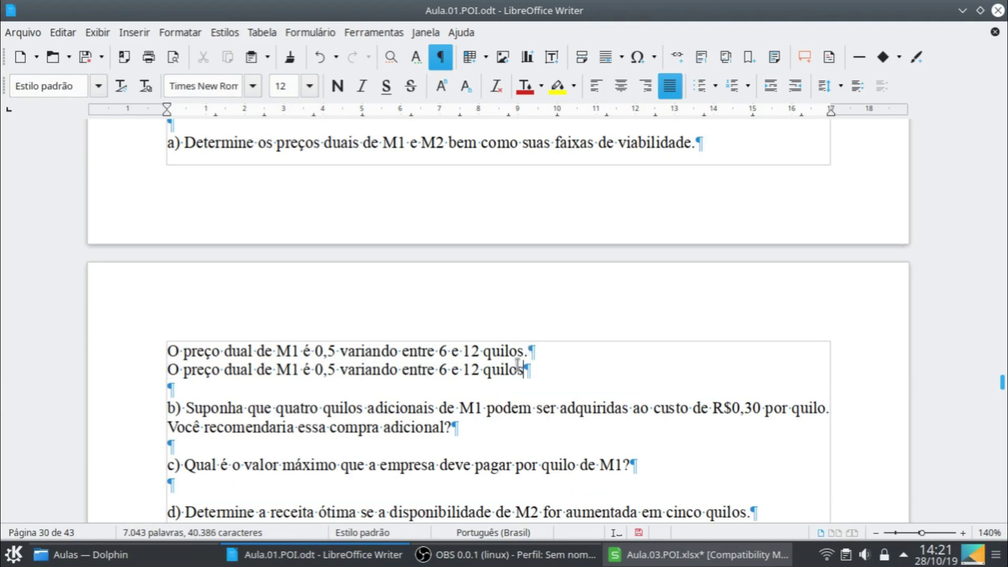
pyautogui.write('.')
# - Change the copied sentence to refer to M2 with a dual price of 0,33
pyautogui.moveTo(292, 369); pyautogui.dragTo(298, 369)
pyautogui.write('2')
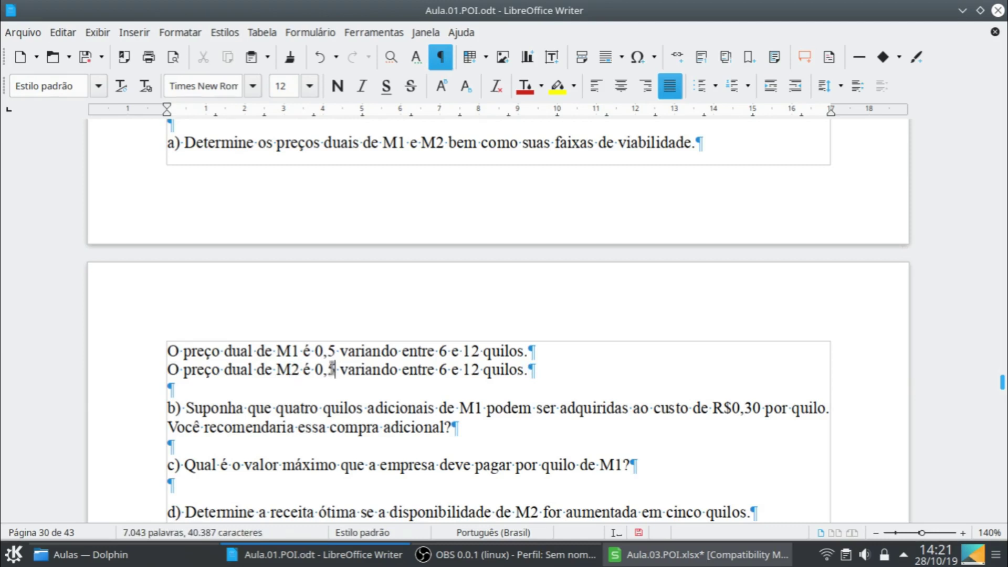
pyautogui.write('33')
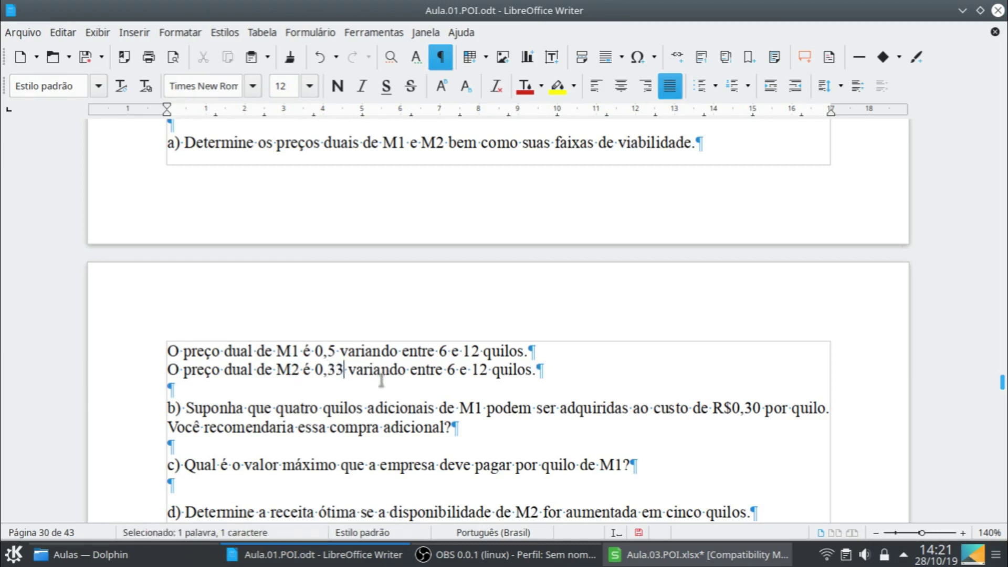
# - Check R2's allowable limits in the sensitivity report and set the range in the M2 sentence to 12 e 24 quilos
pyautogui.click(689, 563)
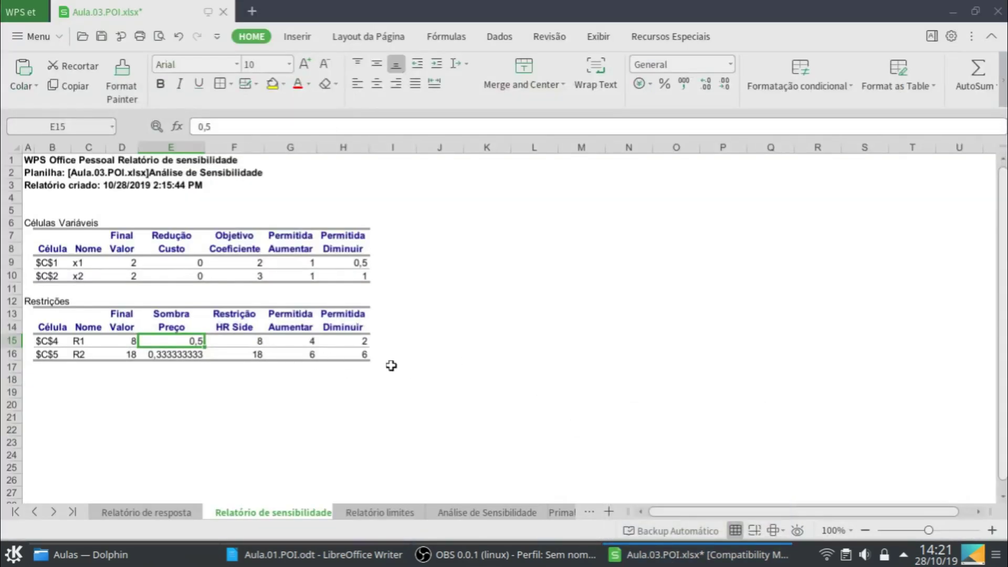
pyautogui.click(653, 557)
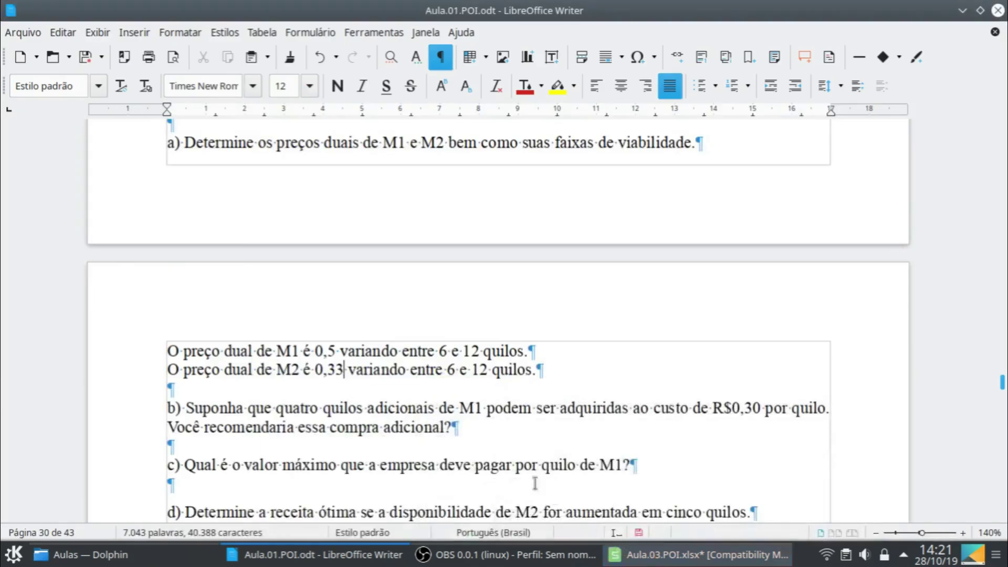
pyautogui.click(443, 371)
pyautogui.press('Right')
pyautogui.hotkey('shift', 'Left')
pyautogui.write('12')
pyautogui.click(488, 371)
pyautogui.write('24')
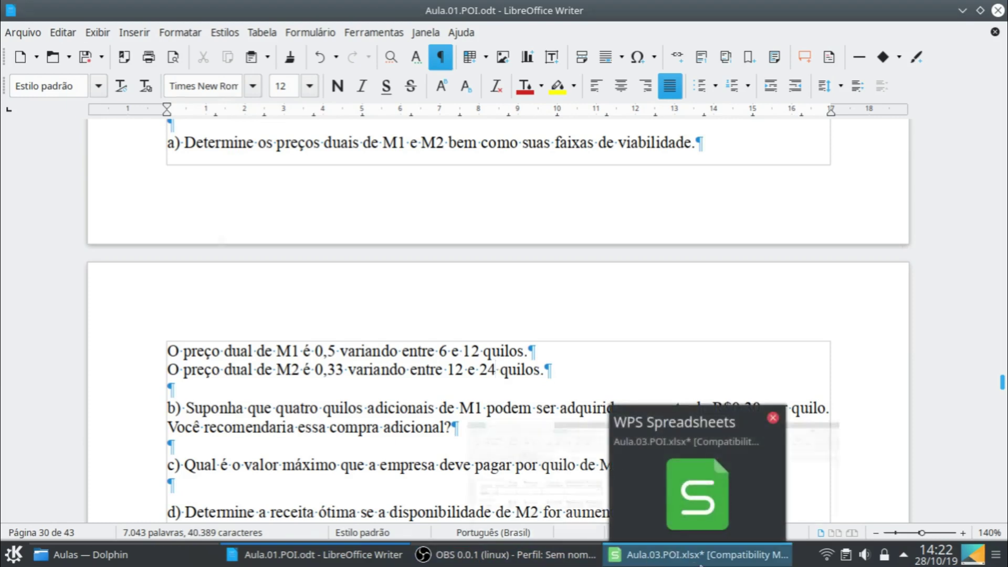
# - Recheck the sensitivity report and begin the answer below question b with "Sim, eu recomendo esta compra pois o preço dual de M1"
pyautogui.click(650, 561)
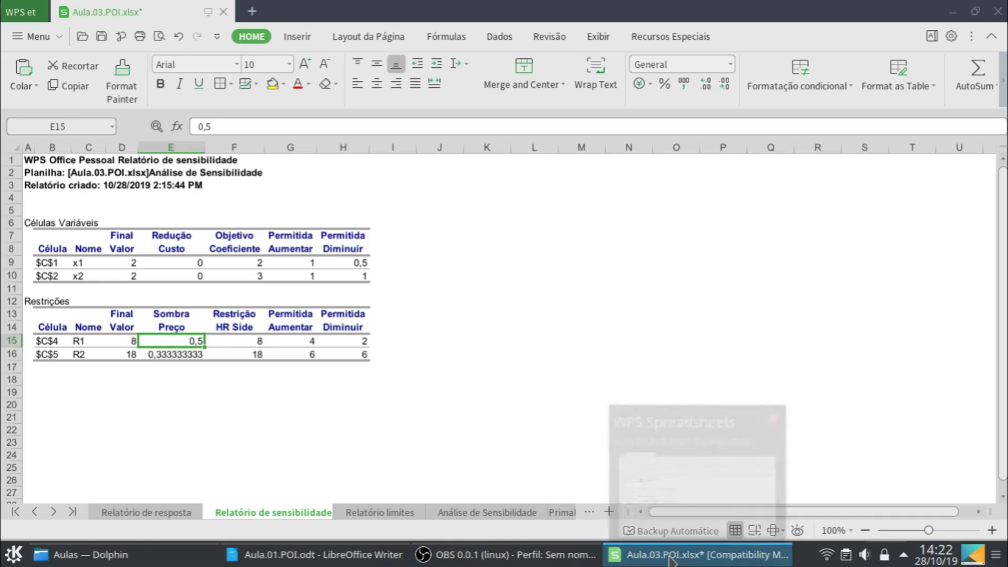
pyautogui.click(698, 554)
pyautogui.click(452, 427)
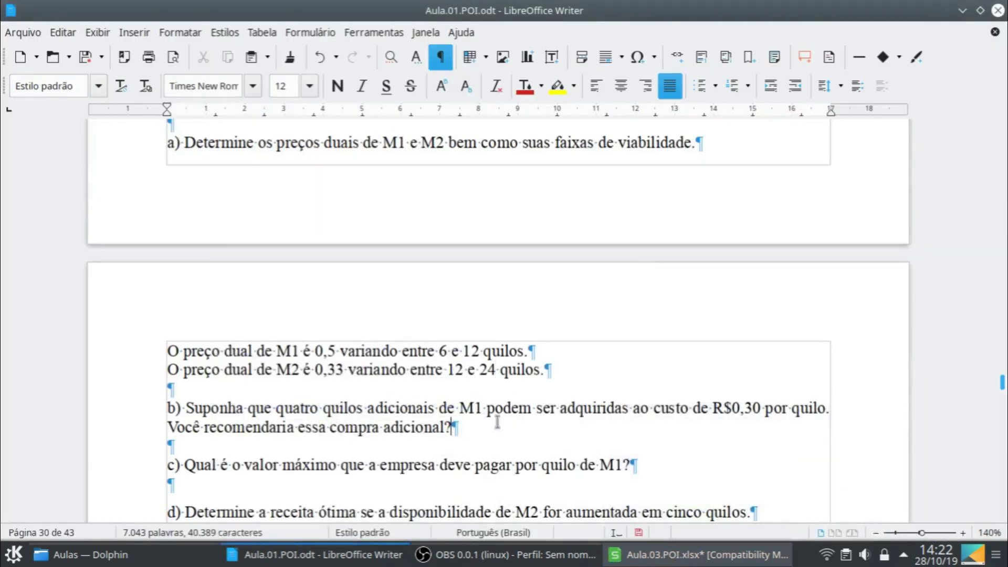
pyautogui.press('Return')
pyautogui.write('Si')
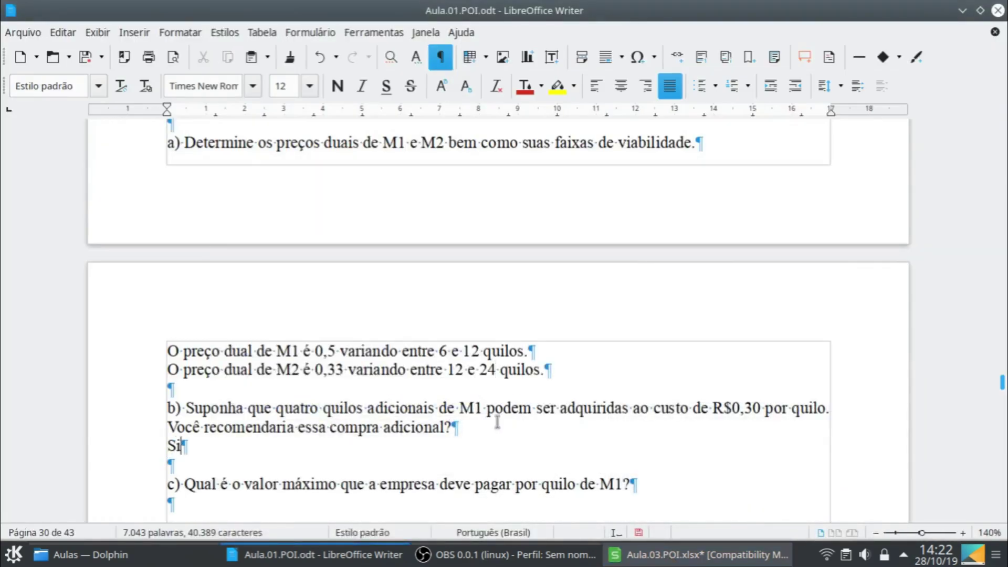
pyautogui.write('m, eu re')
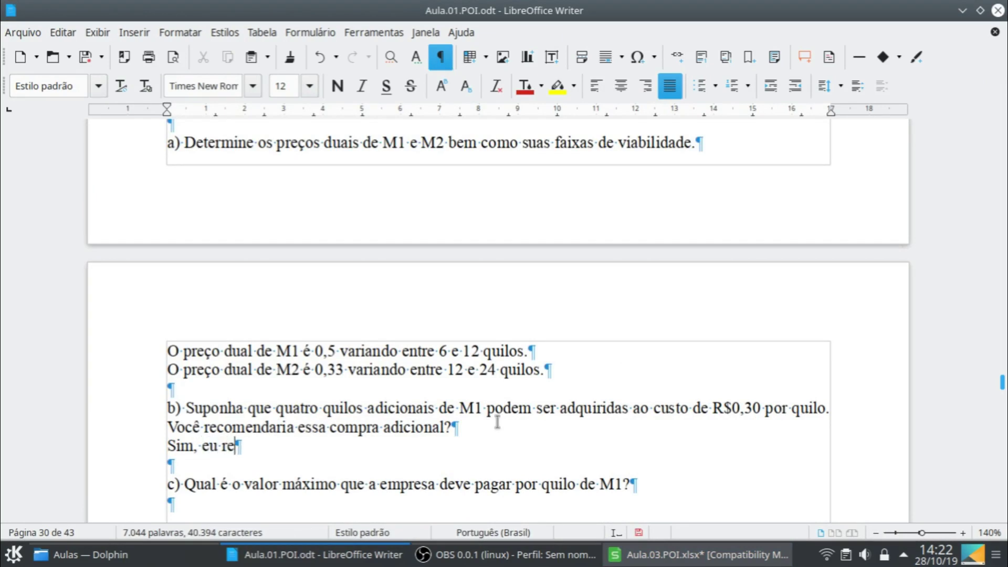
pyautogui.write('comendo esta compra')
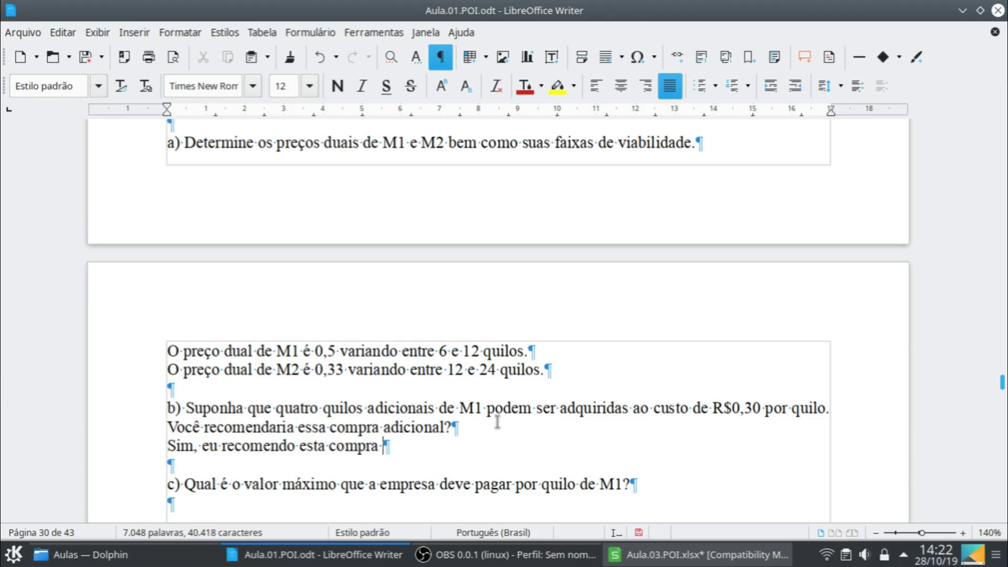
pyautogui.write(' poid ')
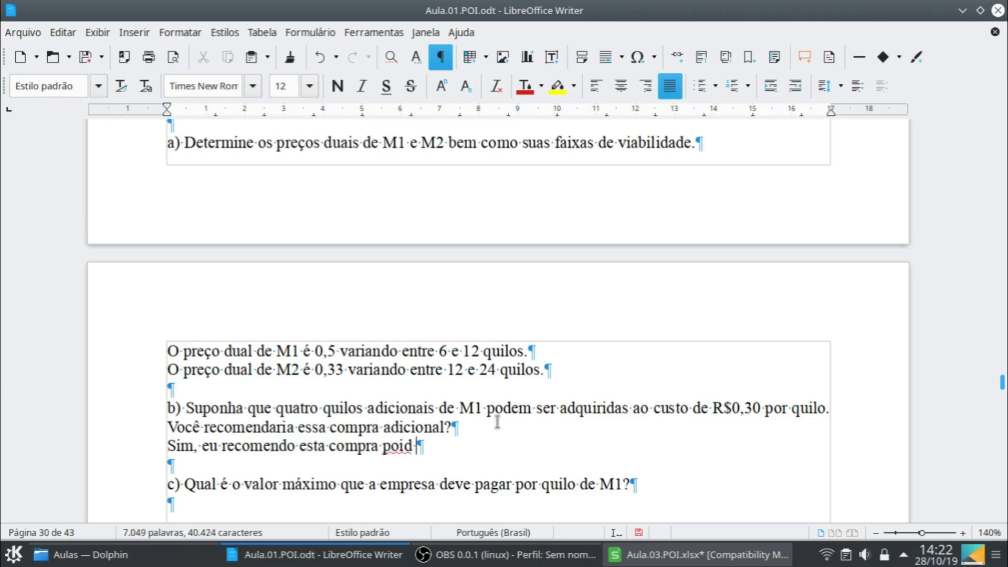
pyautogui.write('o pre')
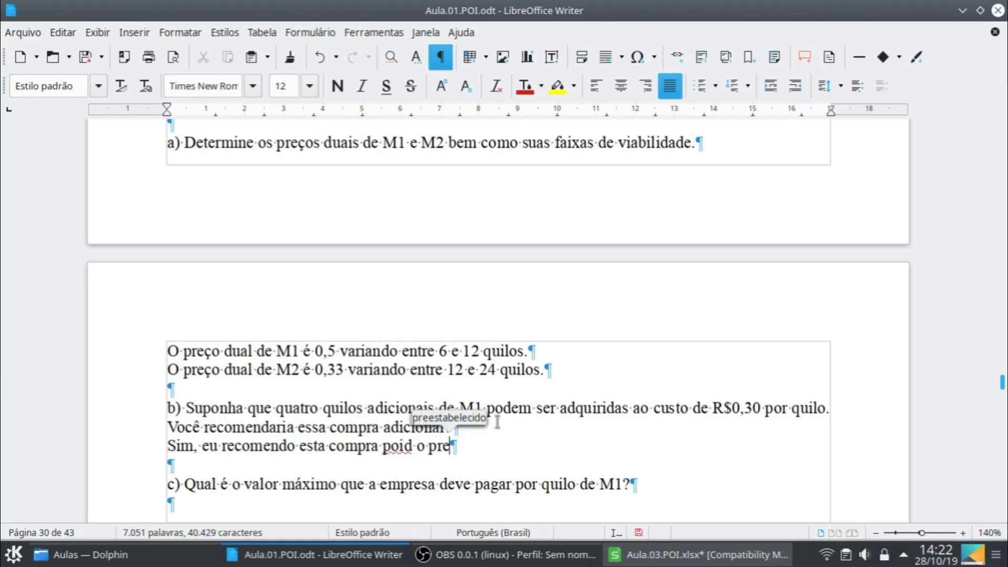
pyautogui.write('ço dual')
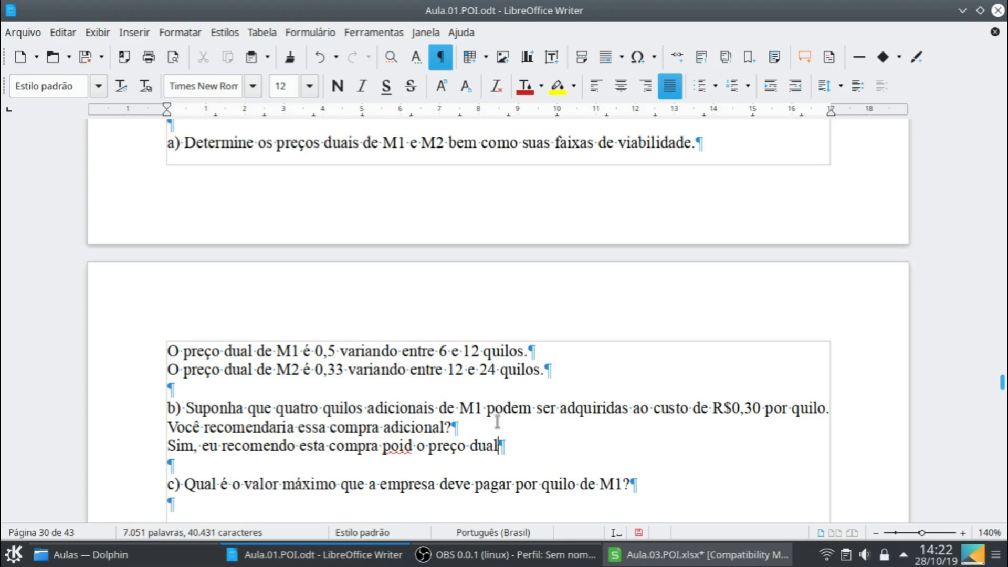
pyautogui.write(' de M!')
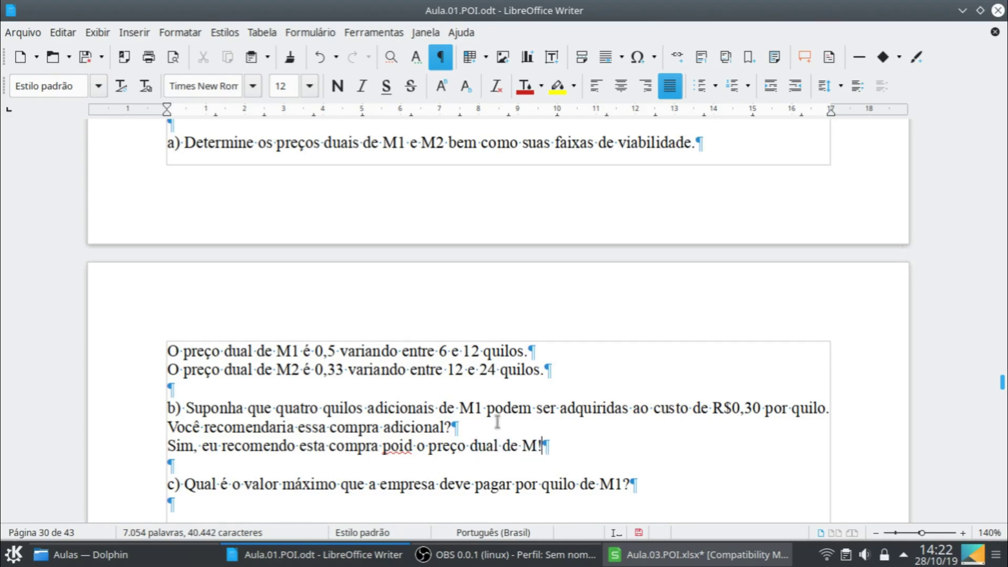
pyautogui.press('BackSpace')
pyautogui.write('1')
pyautogui.moveTo(404, 443); pyautogui.dragTo(417, 446)
pyautogui.write('s')
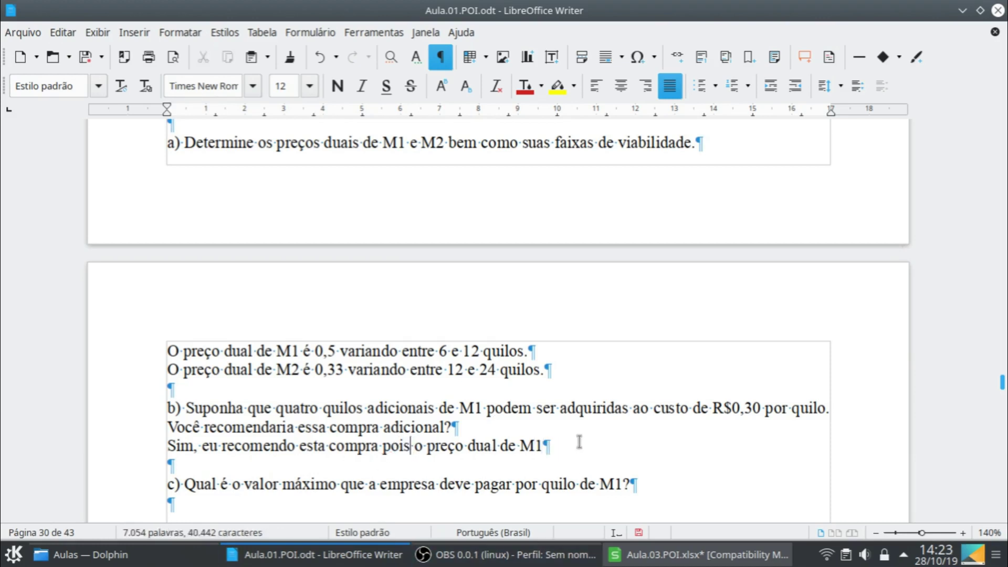
# - Complete the answer to question b with "é maior que R$0,30."
pyautogui.write('é maior ')
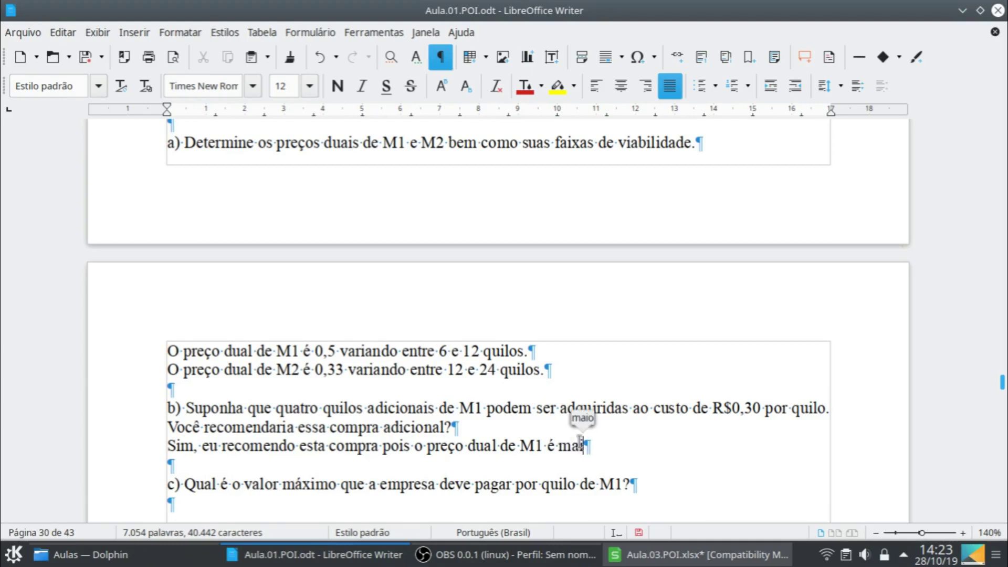
pyautogui.write('que ')
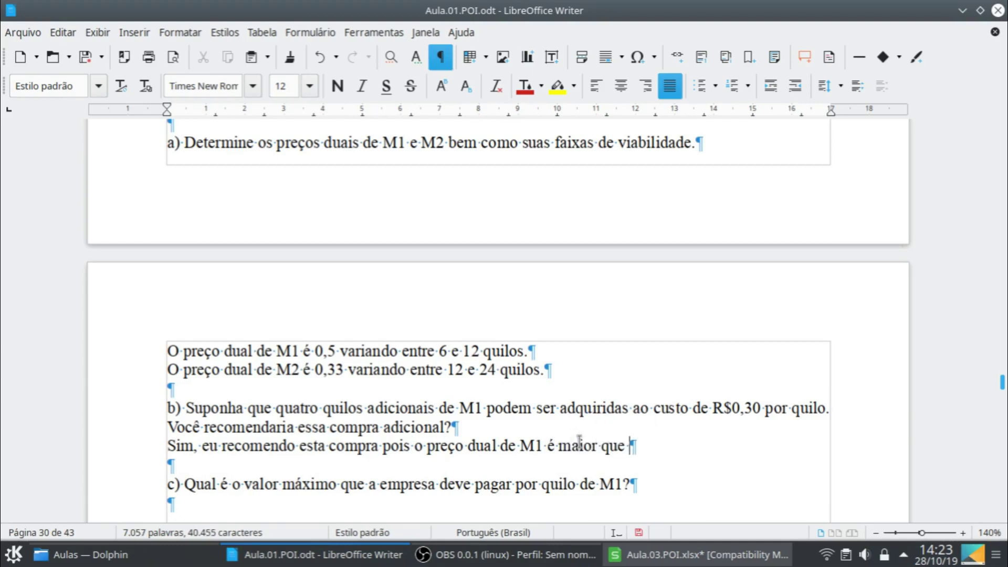
pyautogui.write('R40,30')
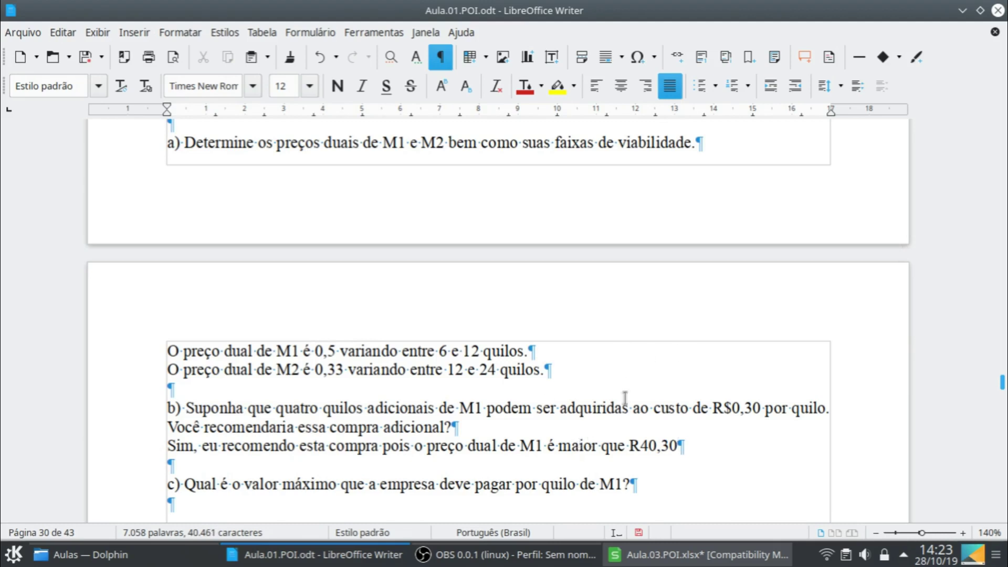
pyautogui.click(647, 445)
pyautogui.press('BackSpace')
pyautogui.write('$')
pyautogui.click(694, 446)
pyautogui.write('.')
# - Insert an empty line above the answer to question a and another above the answer to question b
pyautogui.press('Return')
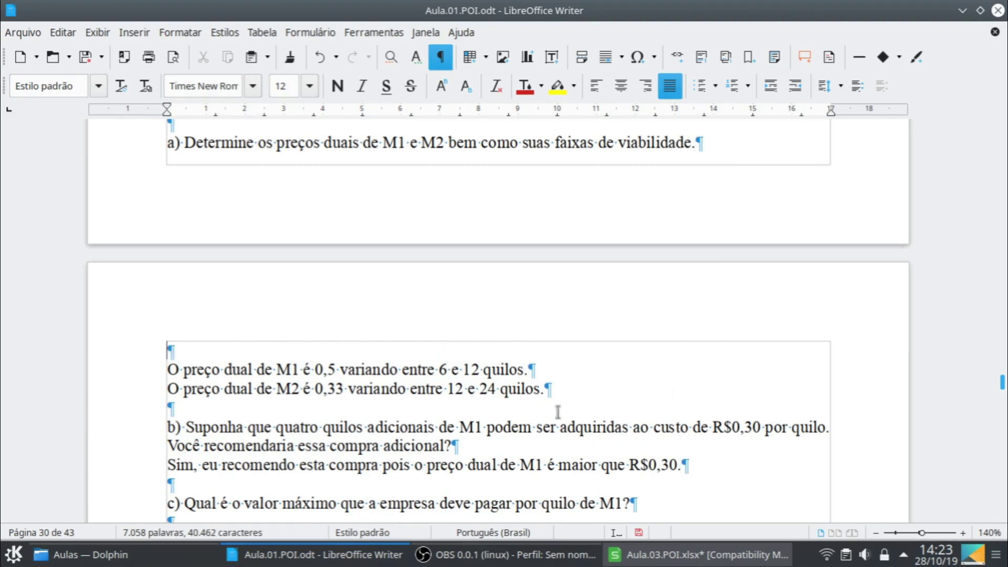
pyautogui.click(498, 445)
pyautogui.press('Return')
pyautogui.scroll(-3, 583, 454)
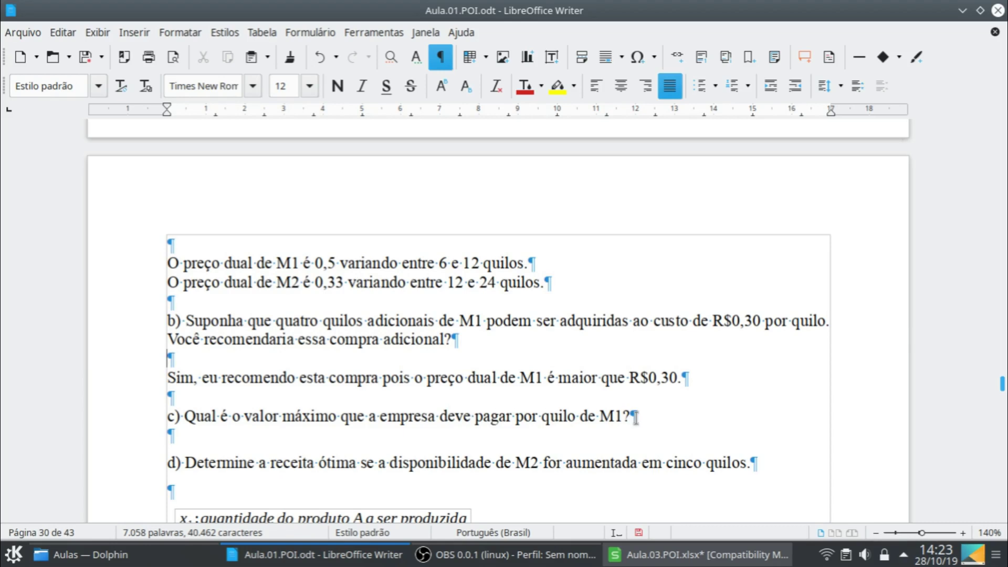
# - Check R1's shadow price in the sensitivity report for question c and return to the exercise document in LibreOffice Writer
pyautogui.click(654, 557)
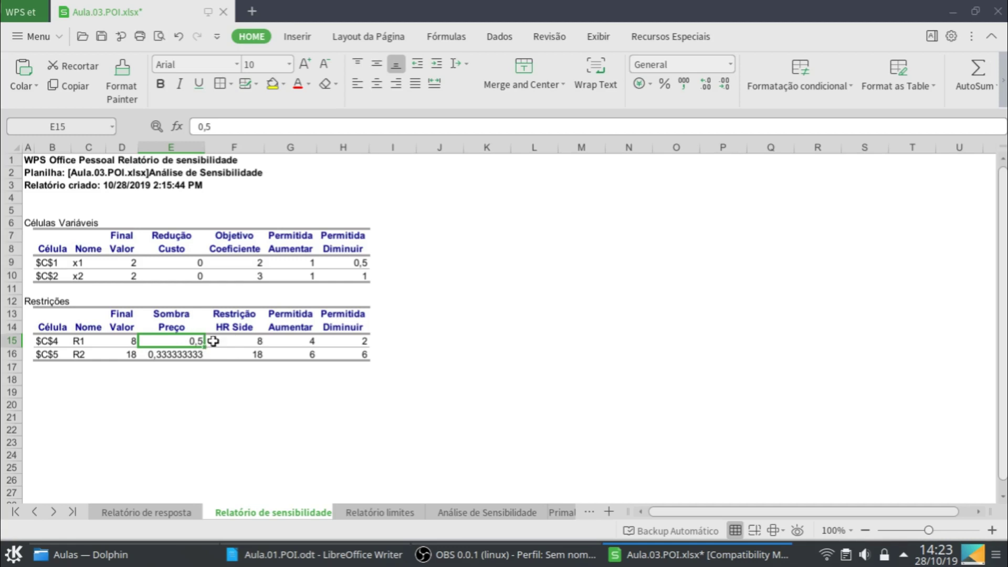
pyautogui.click(722, 555)
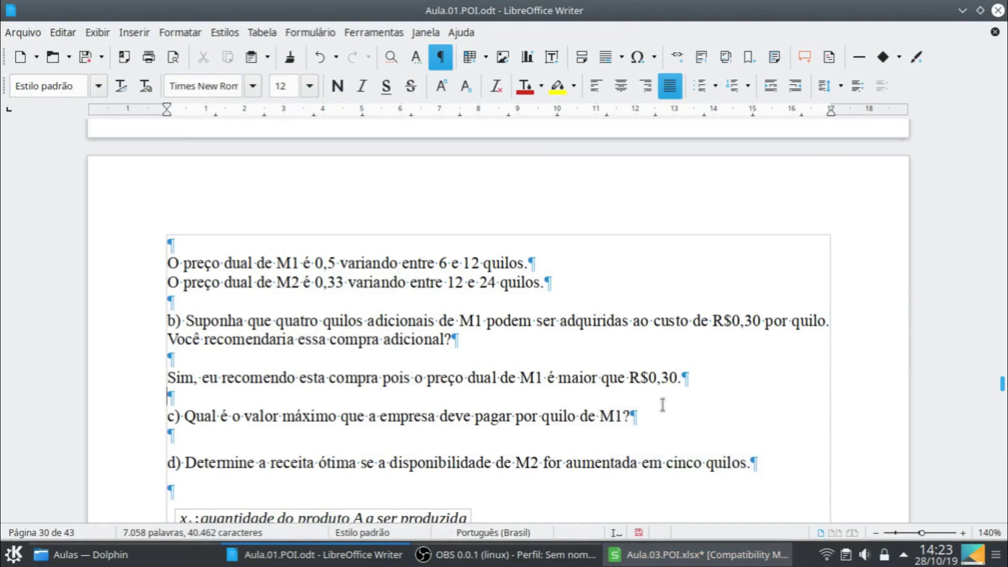
# - Below question c, leave an empty line and write "O valor deve ser inferior ao preço dual de M1"
pyautogui.click(650, 415)
pyautogui.press('Return')
pyautogui.press('Return')
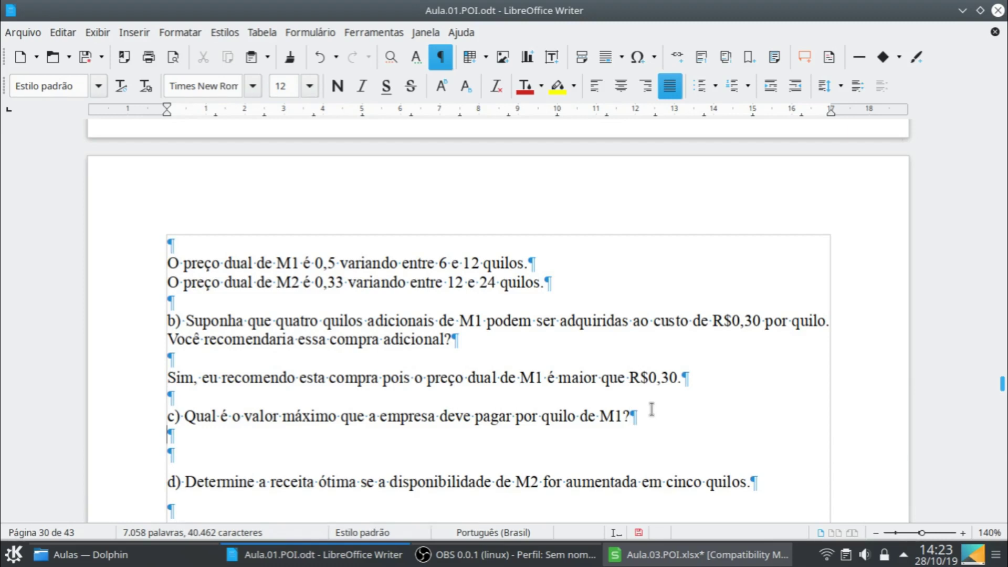
pyautogui.write('O val')
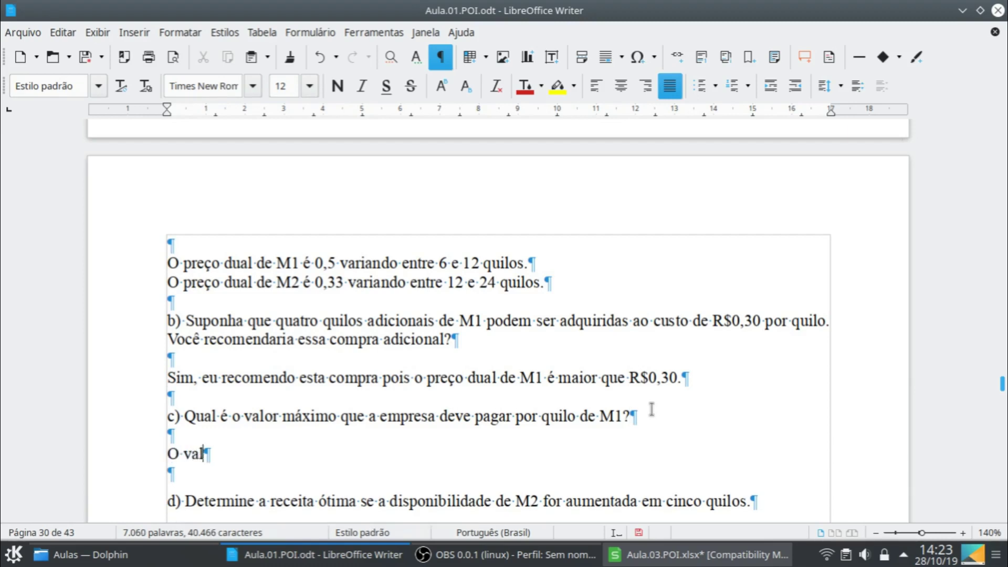
pyautogui.write('or deve ')
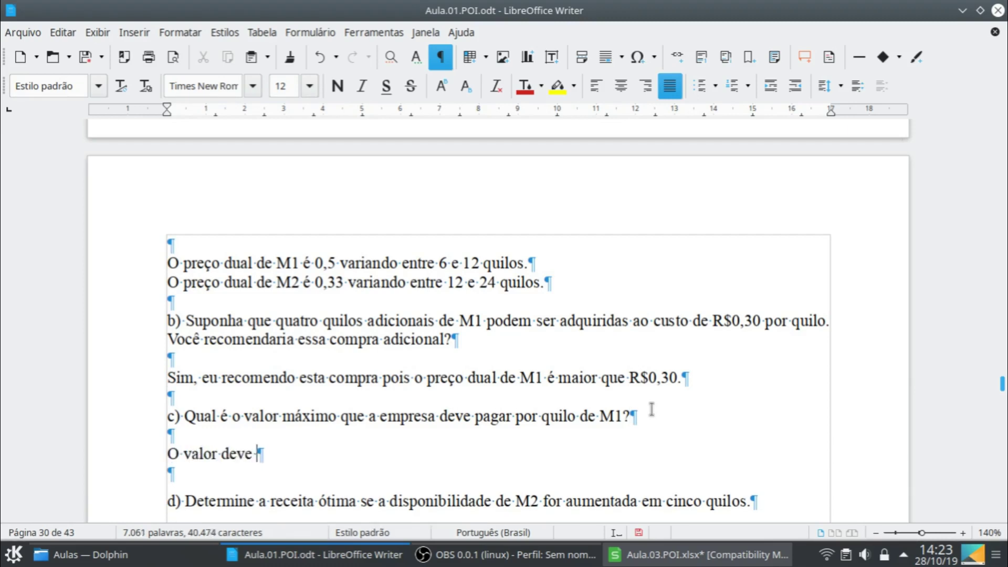
pyautogui.write('ser inferior')
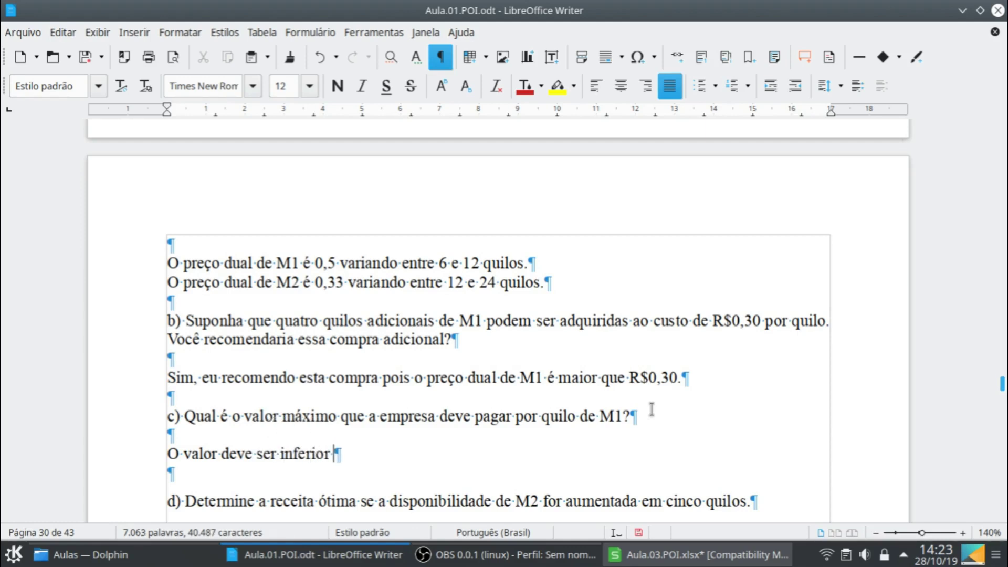
pyautogui.write(' ao preç')
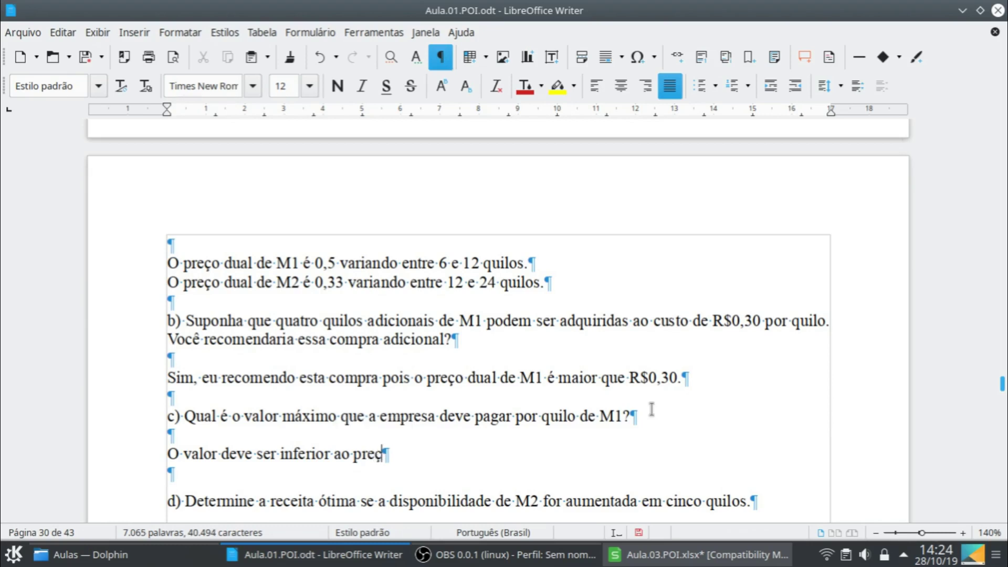
pyautogui.write('idual de ')
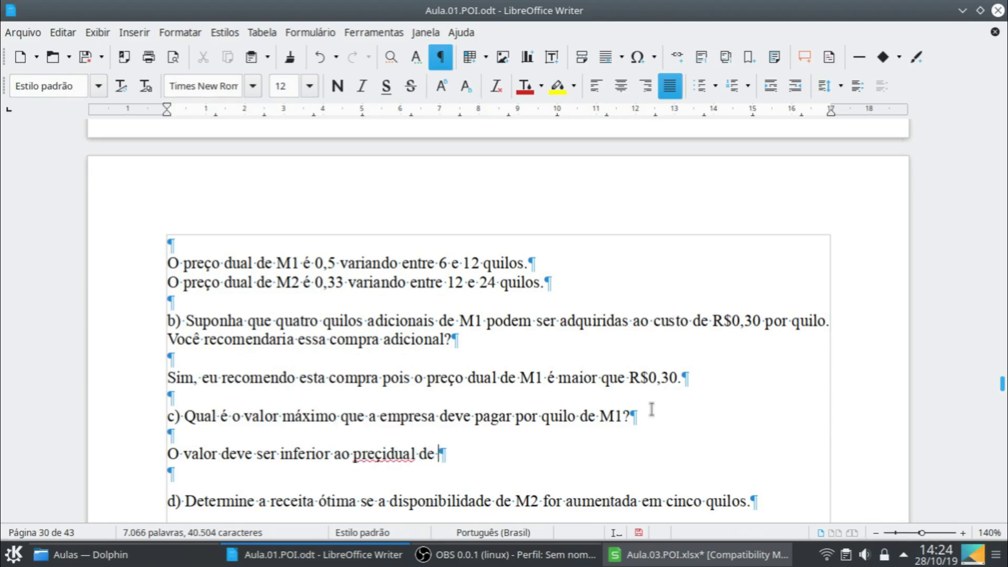
pyautogui.write('M1')
pyautogui.click(390, 444)
pyautogui.press('BackSpace')
pyautogui.write('o')
# - Complete the answer to question c with ", ou seja, R$0,50."
pyautogui.click(485, 456)
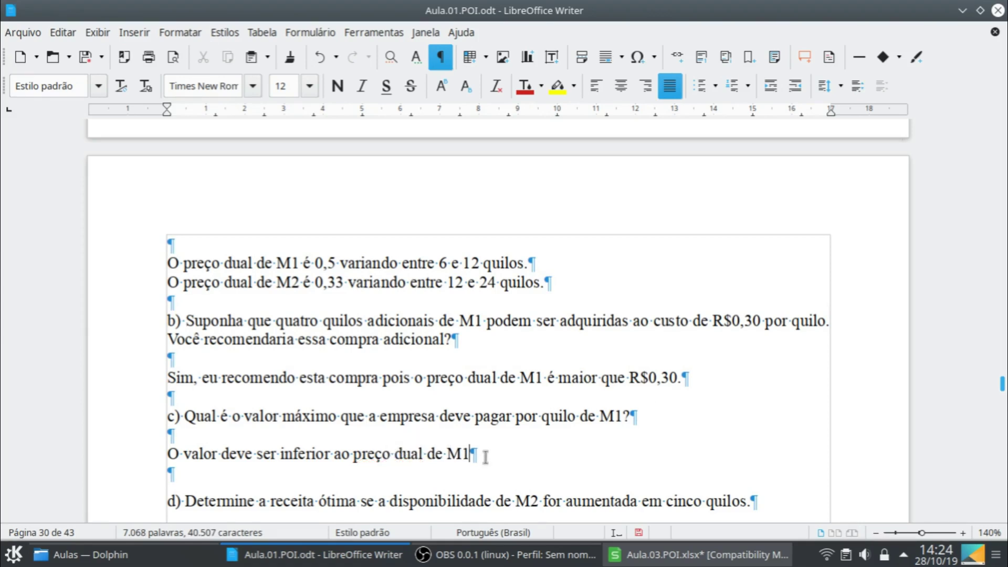
pyautogui.write(', ou se')
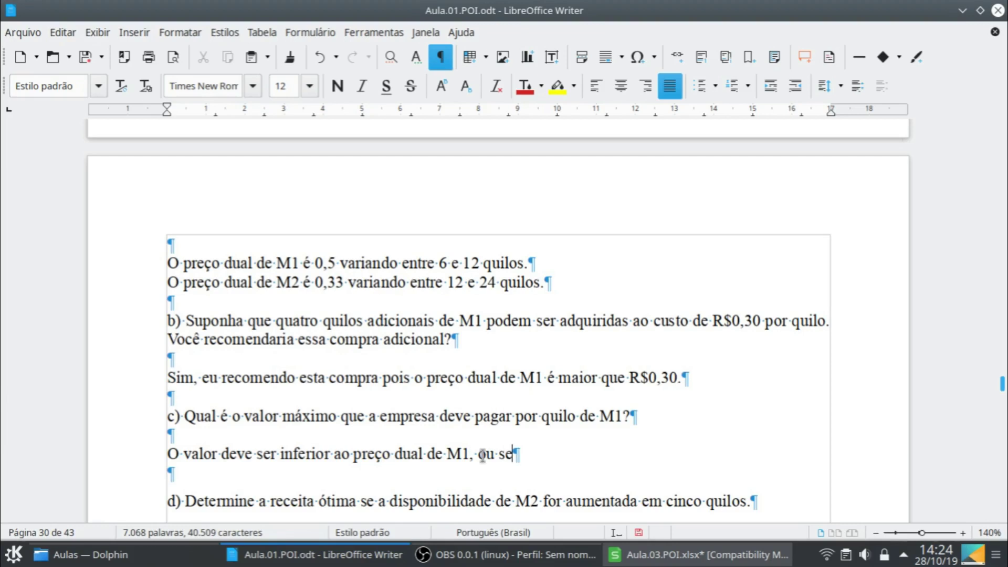
pyautogui.write('ja, R$')
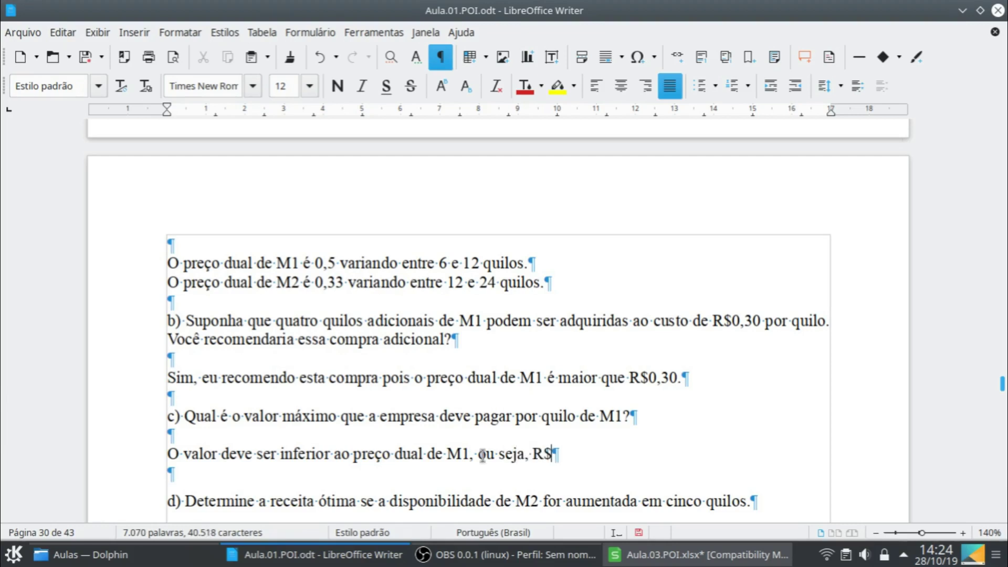
pyautogui.write('0,50')
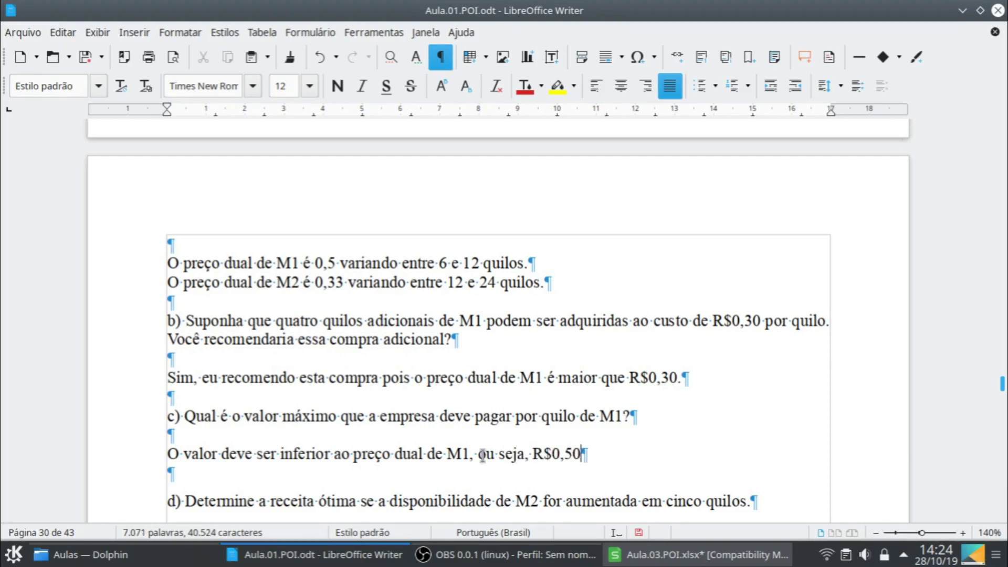
pyautogui.write('.')
# - Read question d, check R2's row in the sensitivity report in Aula.03.POI.xlsx, and return to the exercise document
pyautogui.scroll(-2, 649, 428)
pyautogui.scroll(-2, 649, 425)
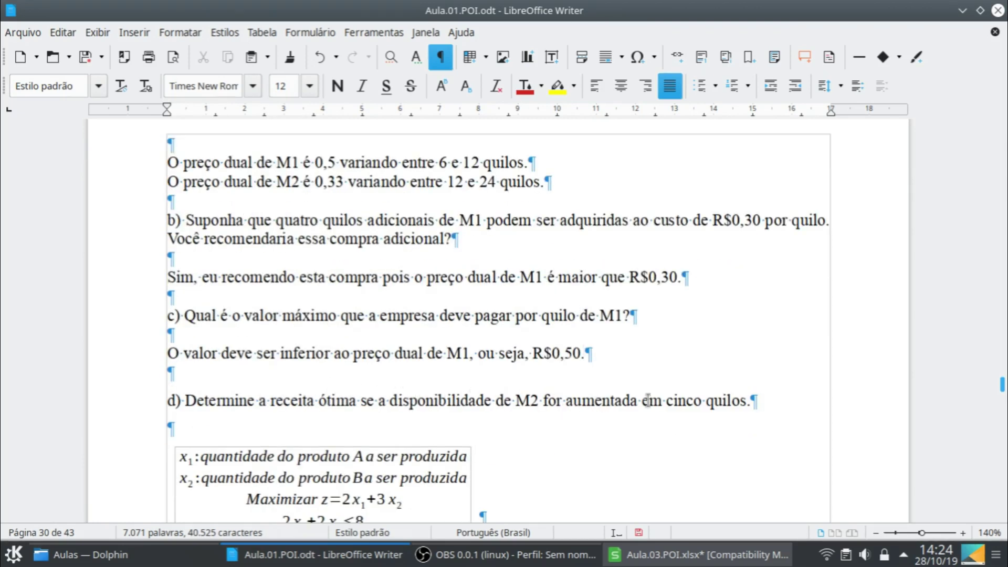
pyautogui.click(699, 554)
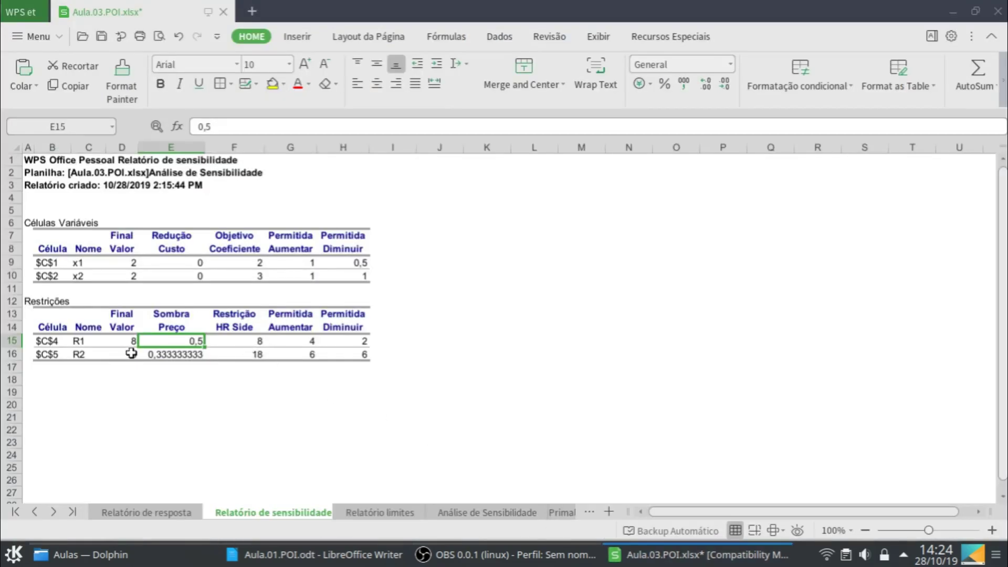
pyautogui.click(129, 356)
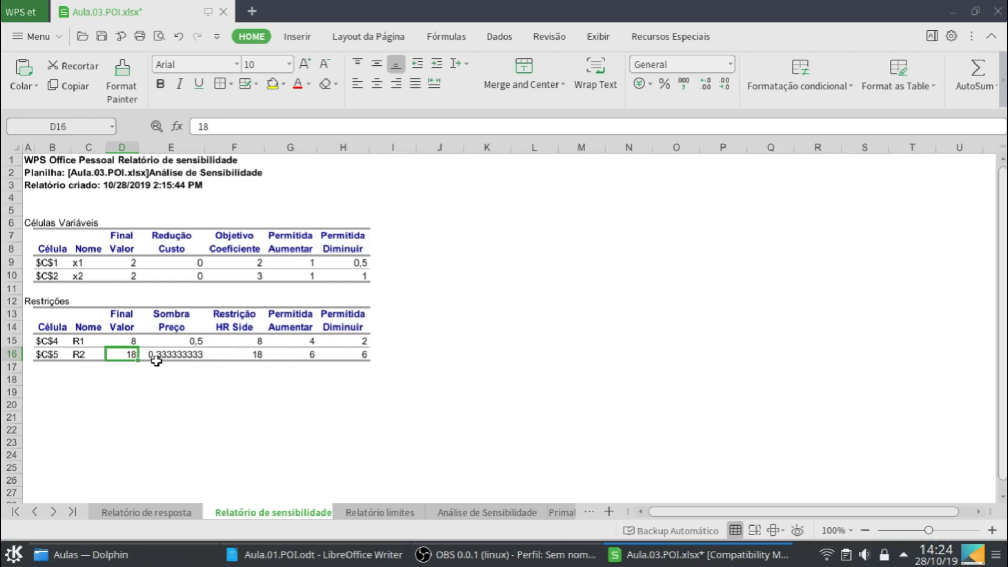
pyautogui.click(698, 555)
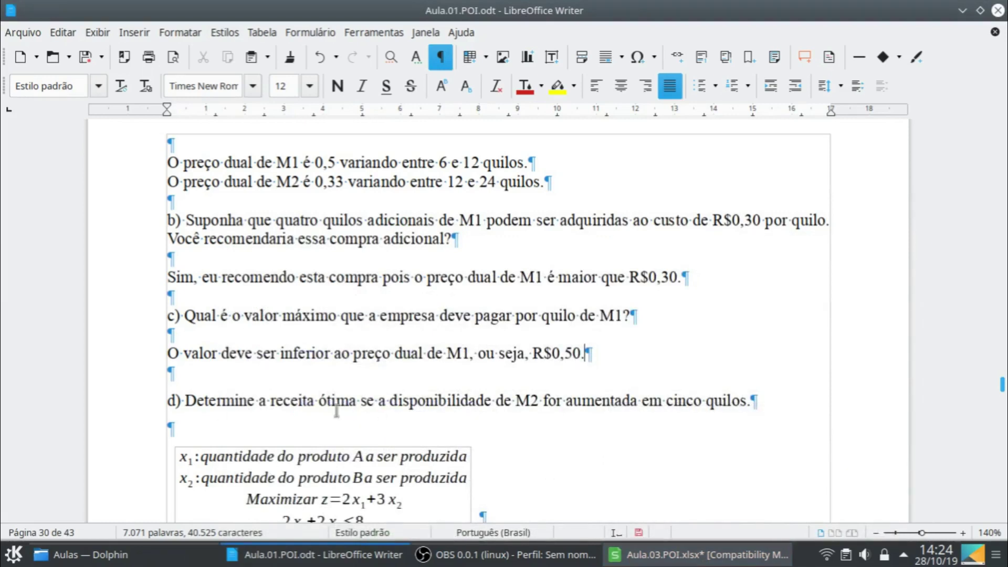
# - Below question d, leave an empty line and write "5 quilos * preço dual de M2 (R$0,33) ="
pyautogui.click(772, 405)
pyautogui.press('Return')
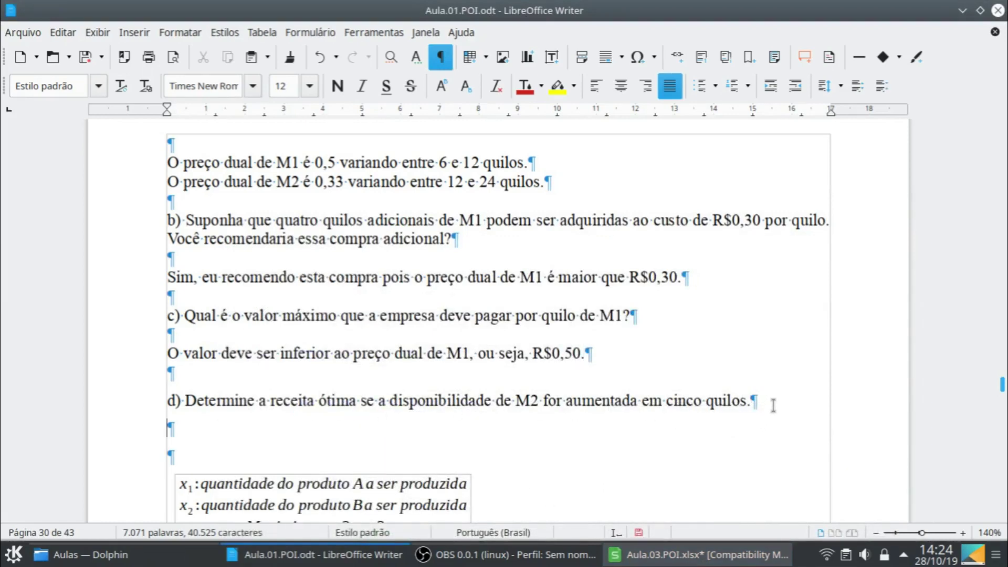
pyautogui.press('Return')
pyautogui.write('5 quilos ')
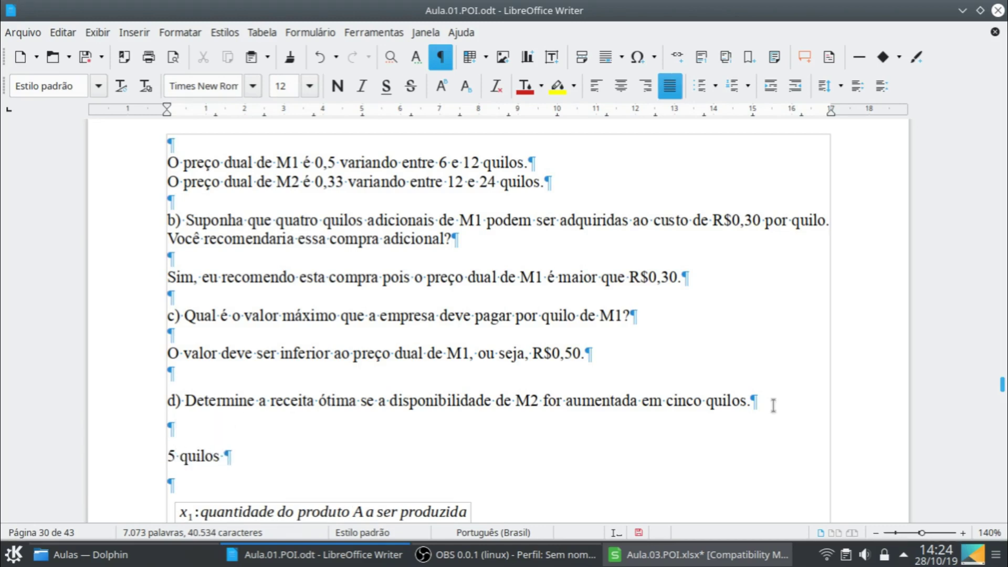
pyautogui.write('* pre')
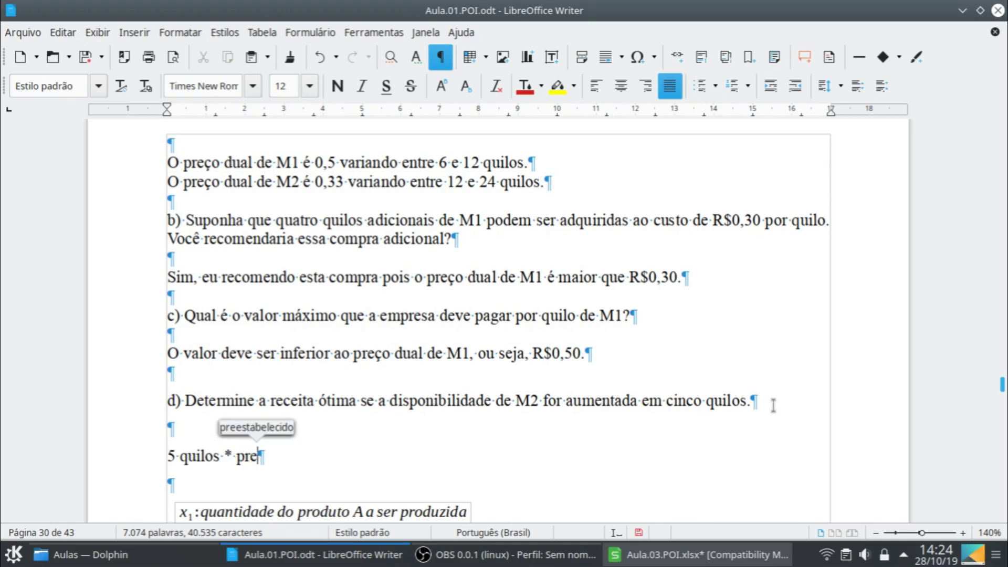
pyautogui.write('ço dual ')
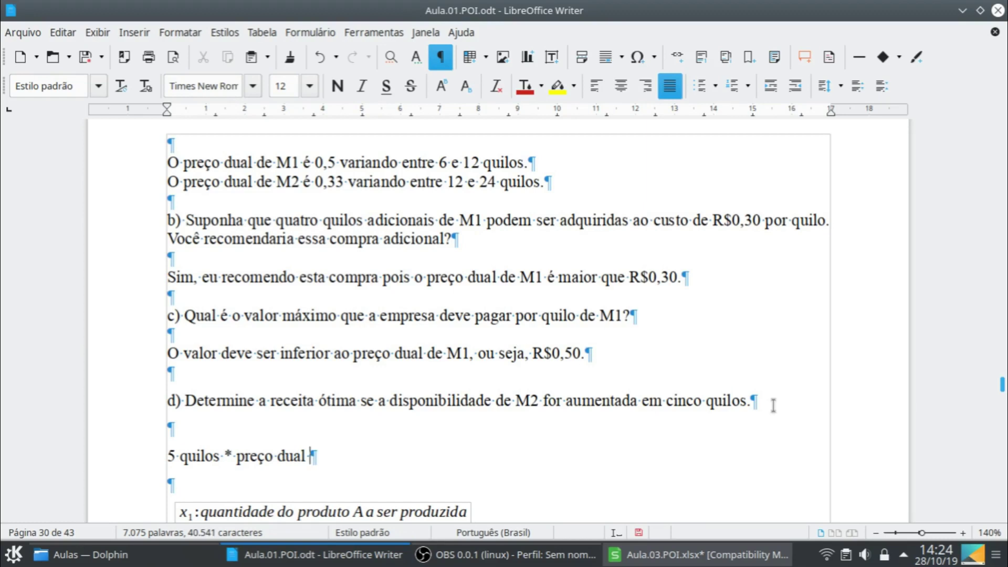
pyautogui.write('de M@')
pyautogui.press('BackSpace')
pyautogui.write('2 ')
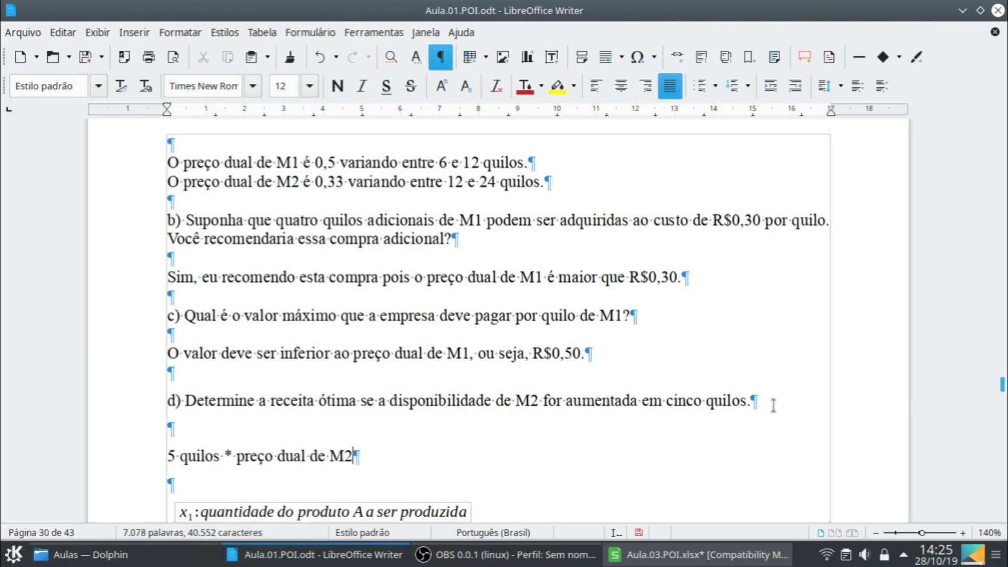
pyautogui.write('(R$0,33')
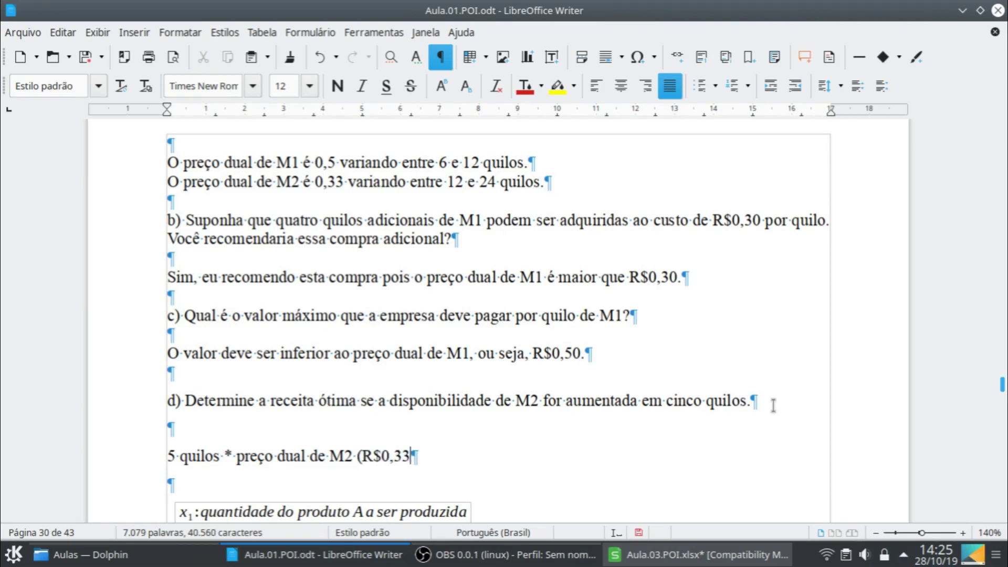
pyautogui.write(') =')
# - Open the KCalc calculator and multiply 5 by 0,33
pyautogui.click(12, 554)
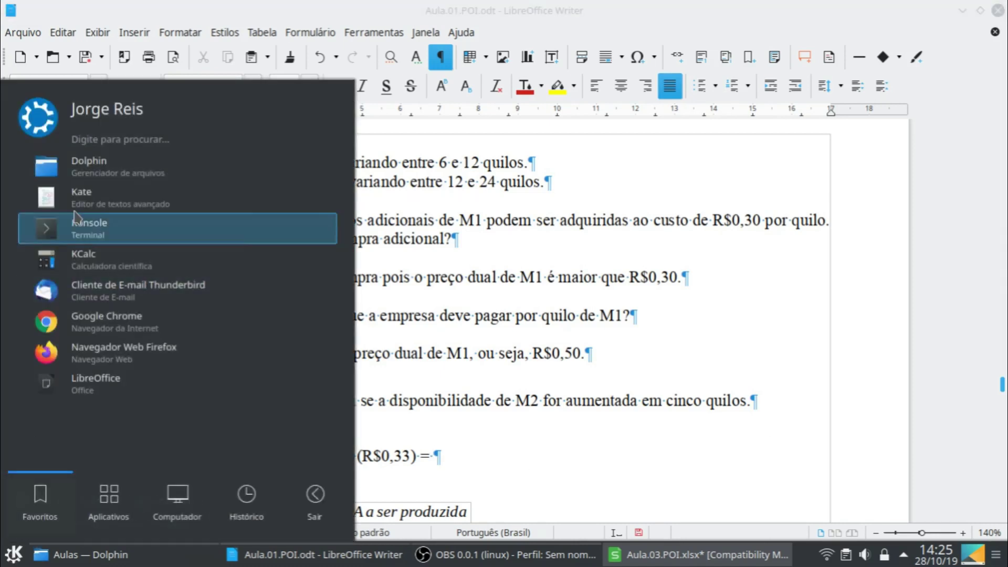
pyautogui.click(84, 265)
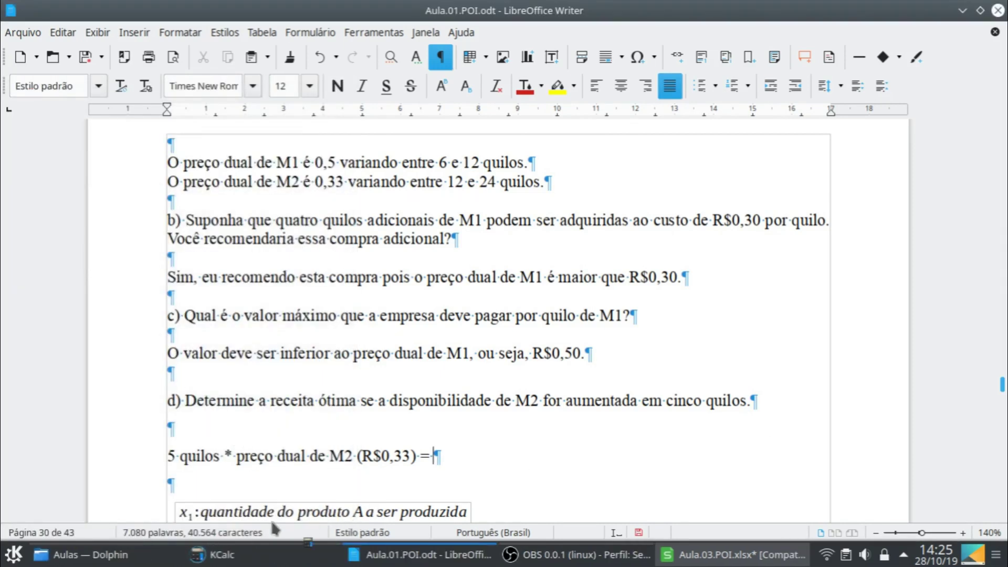
pyautogui.moveTo(947, 51); pyautogui.dragTo(544, 134)
pyautogui.press('5')
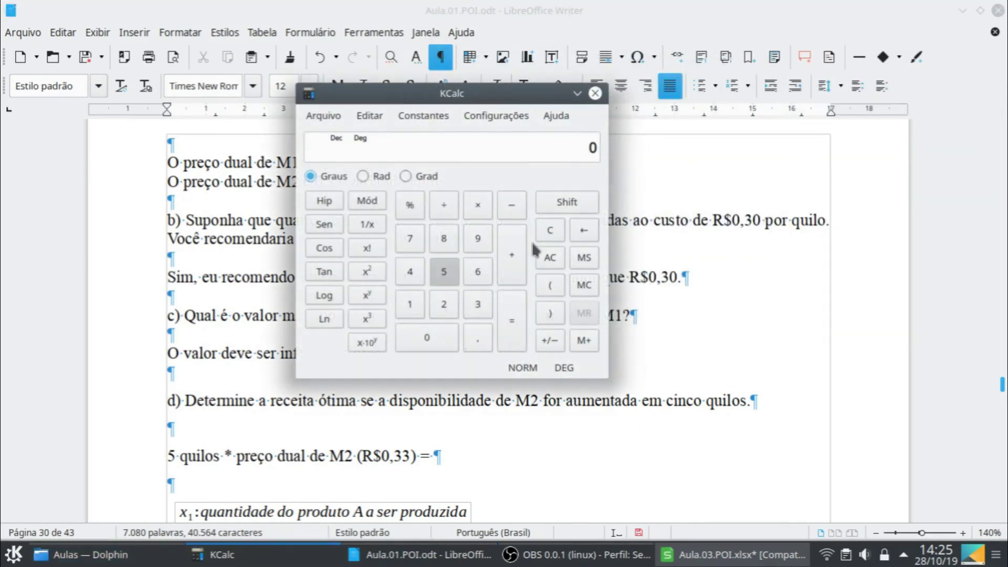
pyautogui.press('3')
pyautogui.press('3')
pyautogui.press('Return')
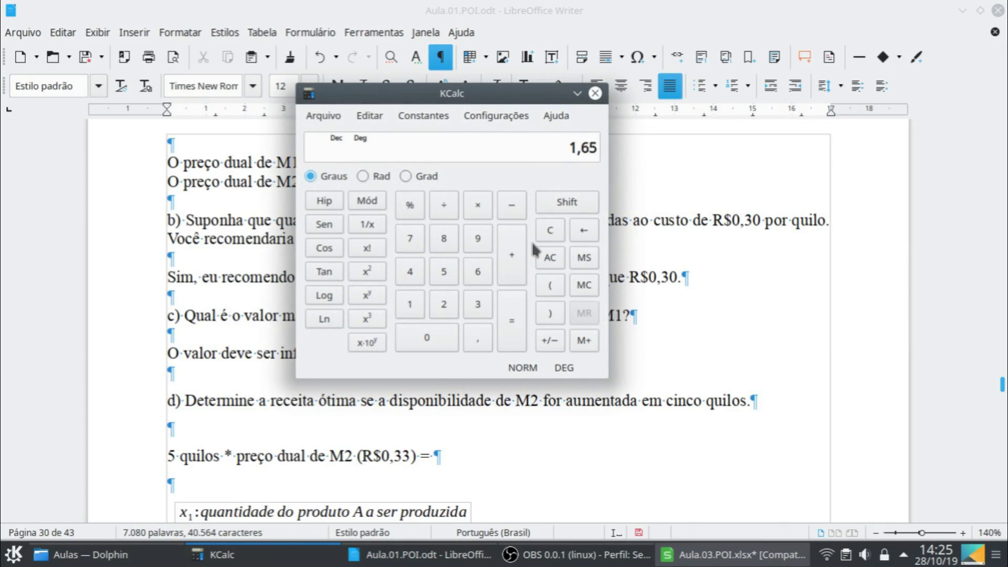
# - Back in the Writer document, enter R$1,65 after the equals sign in the answer to question d
pyautogui.click(436, 454)
pyautogui.write('1')
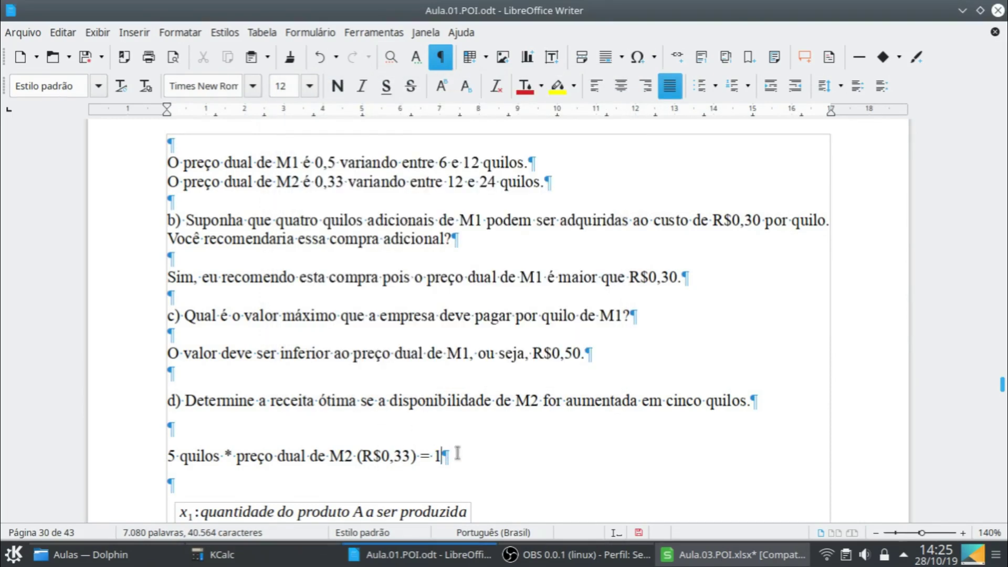
pyautogui.write(',65')
pyautogui.write('R$')
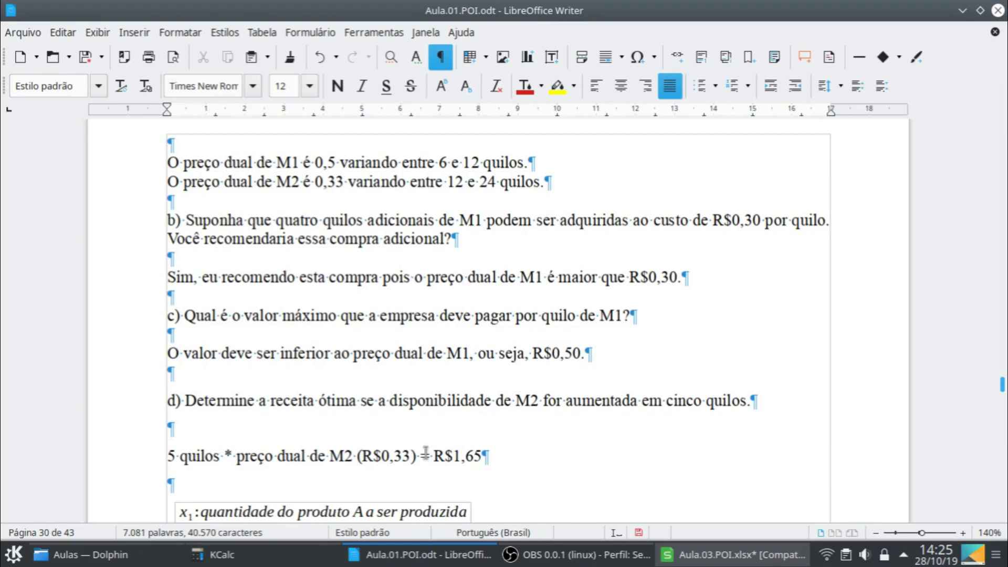
# - Replace the equals sign in the answer to question d with "aproximadamente" and end the sentence with a period
pyautogui.doubleClick(425, 457)
pyautogui.write('aproxima')
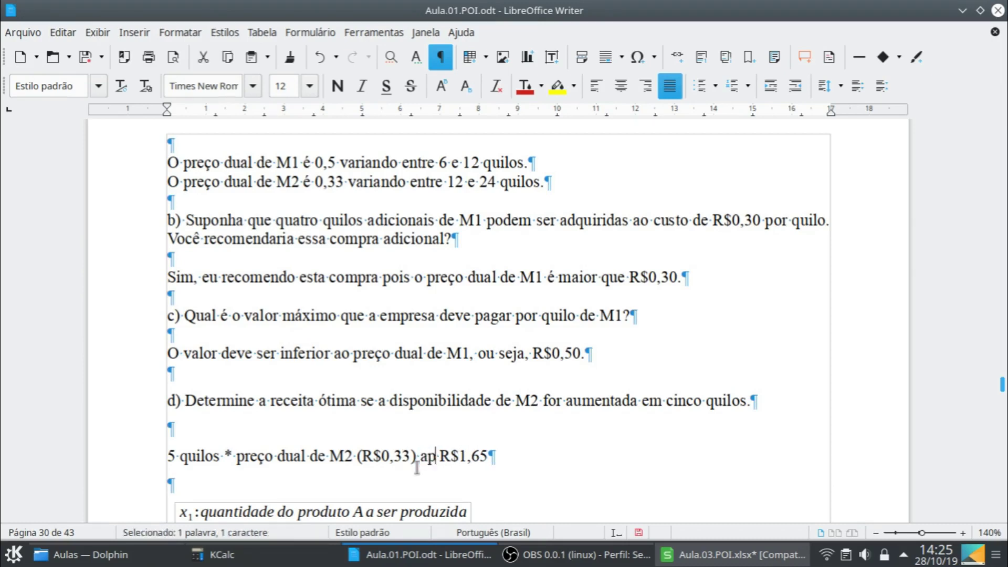
pyautogui.write('d')
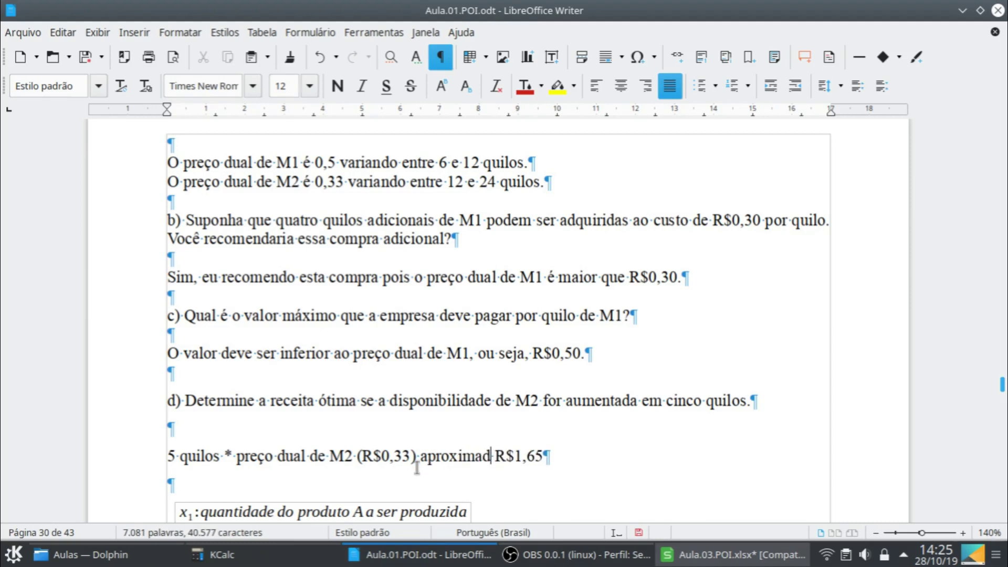
pyautogui.write('amente R$1,65')
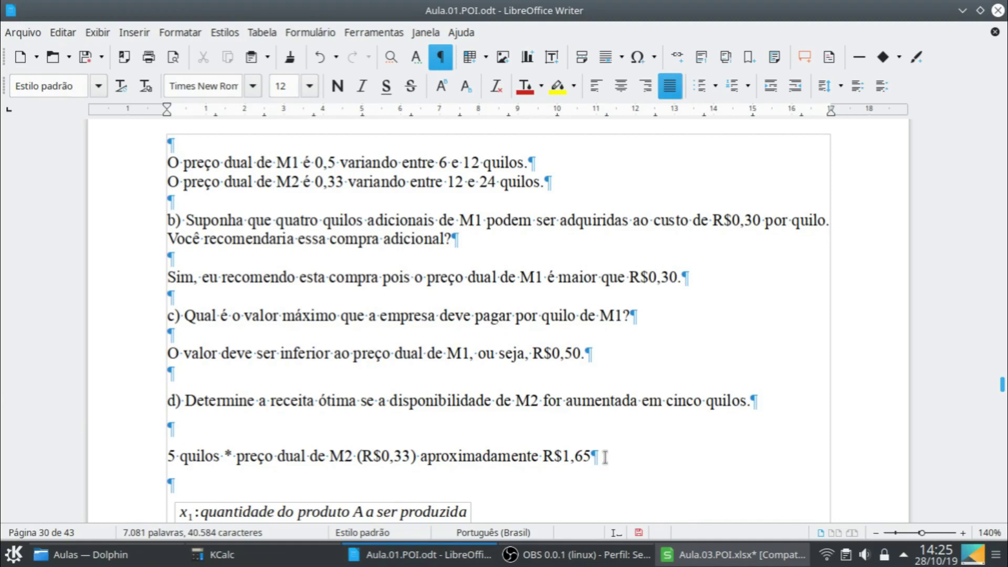
pyautogui.write('.')
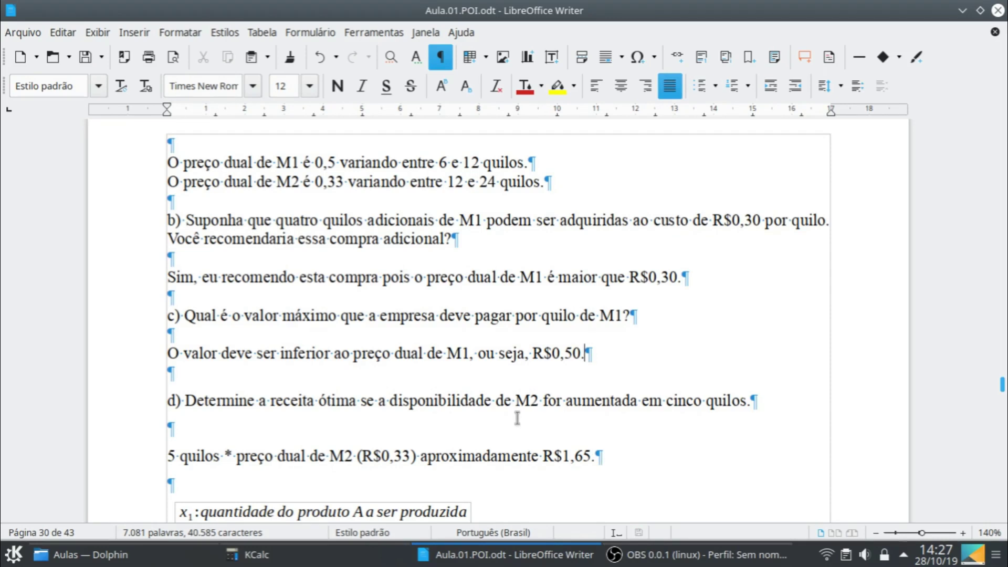
# - Copy the model formula object below question d into a new LibreOffice Calc spreadsheet and widen column A to fit it
pyautogui.scroll(-5, 518, 418)
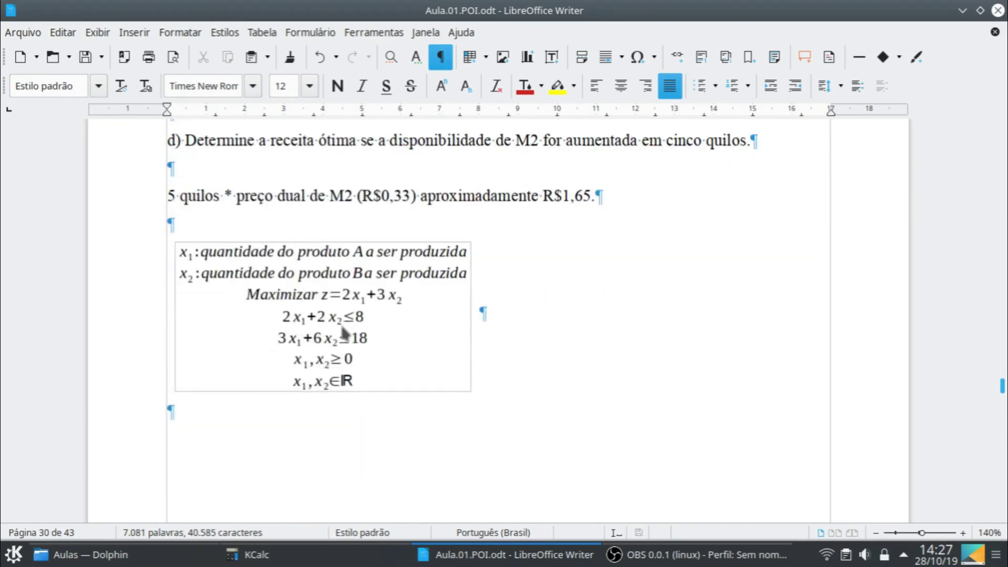
pyautogui.click(344, 333)
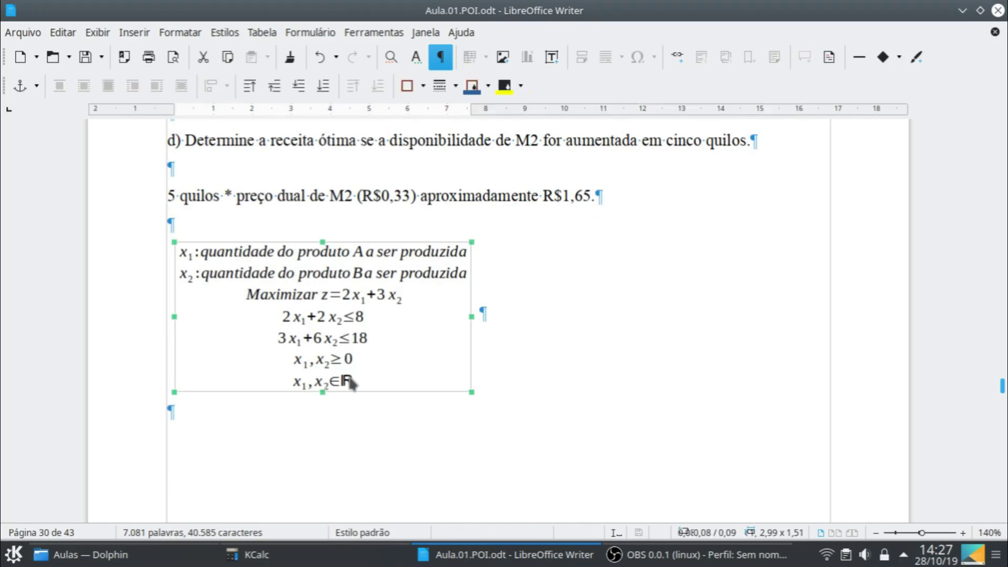
pyautogui.hotkey('ctrl', 'c')
pyautogui.click(36, 59)
pyautogui.click(44, 100)
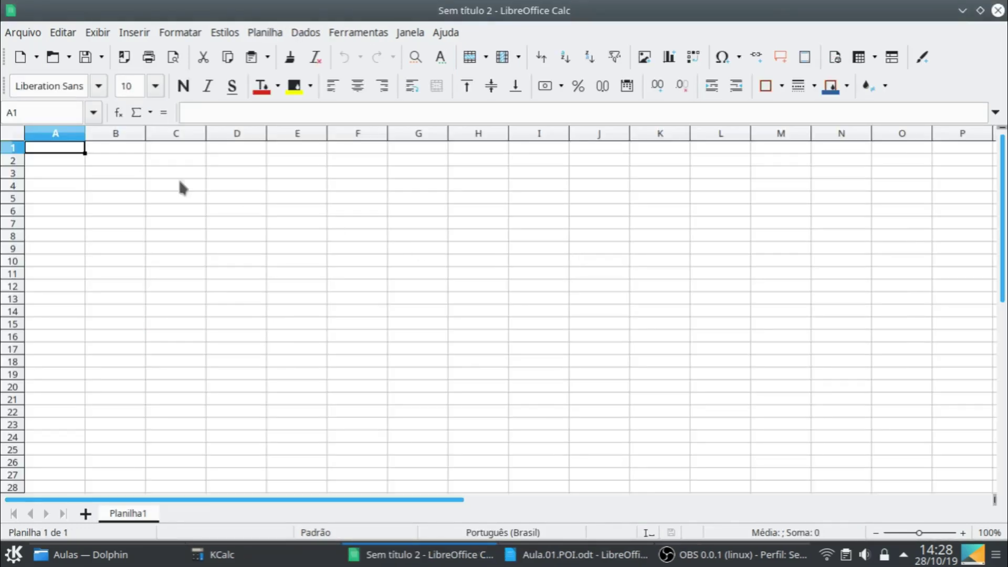
pyautogui.hotkey('ctrl', 'v')
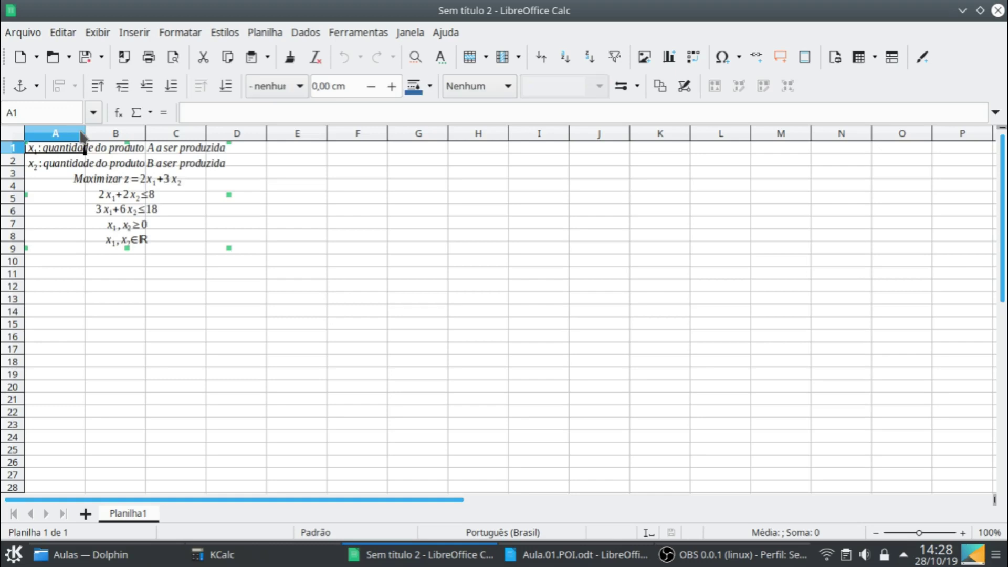
pyautogui.moveTo(236, 134); pyautogui.dragTo(268, 134)
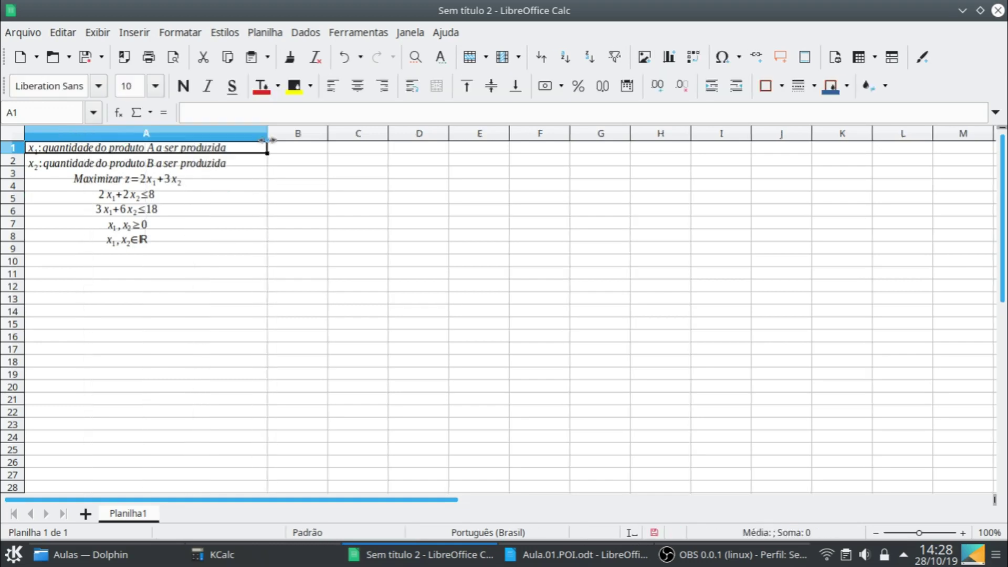
# - Paste a second copy of the model formula object at cell A11, below the first one
pyautogui.click(131, 191)
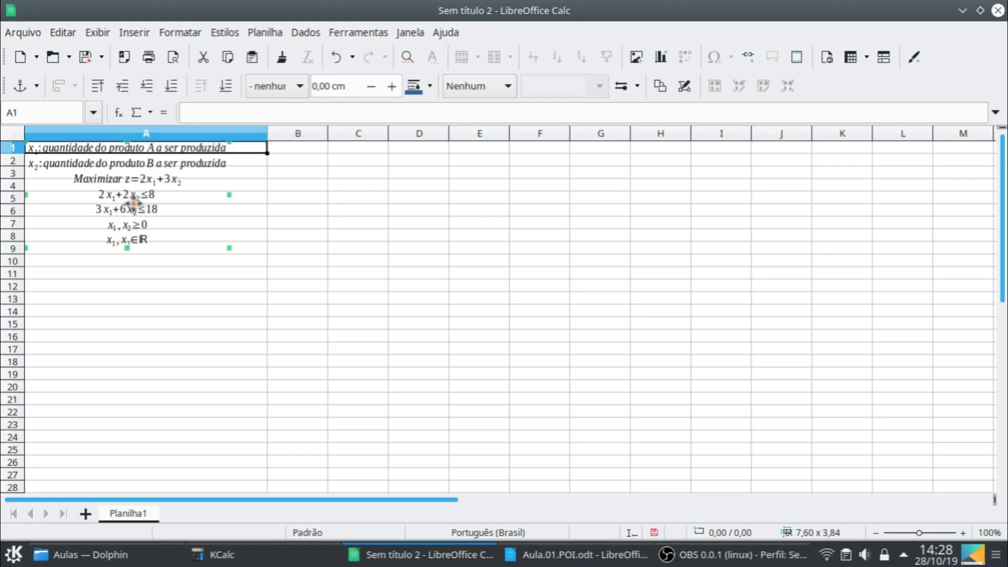
pyautogui.click(108, 273)
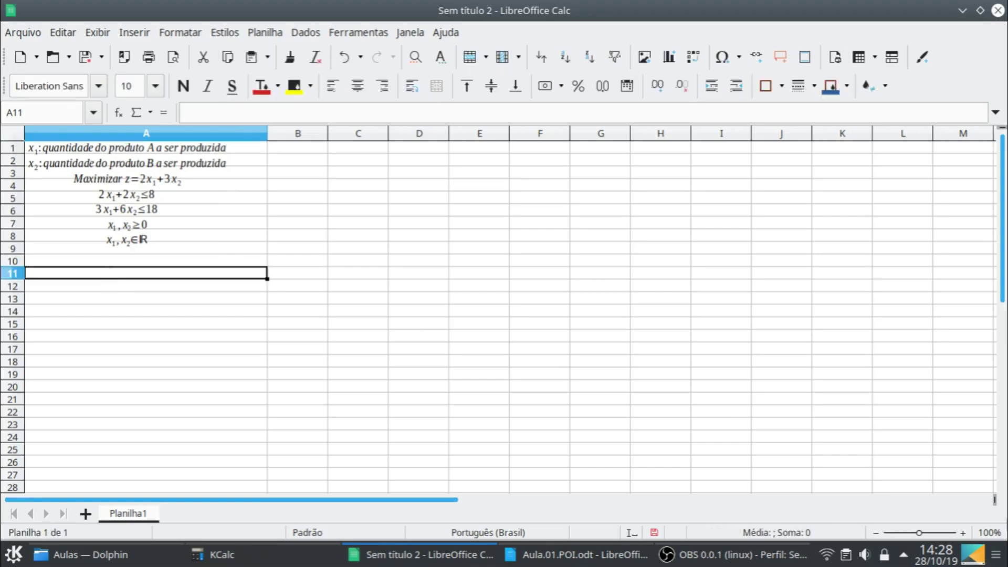
pyautogui.click(964, 533)
pyautogui.click(964, 533)
pyautogui.click(964, 533)
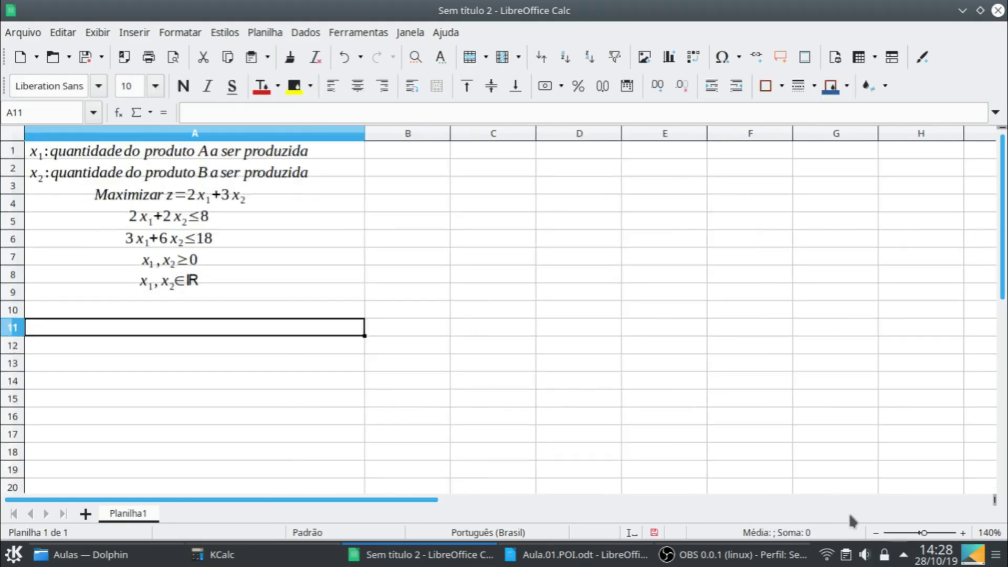
pyautogui.hotkey('ctrl', 'v')
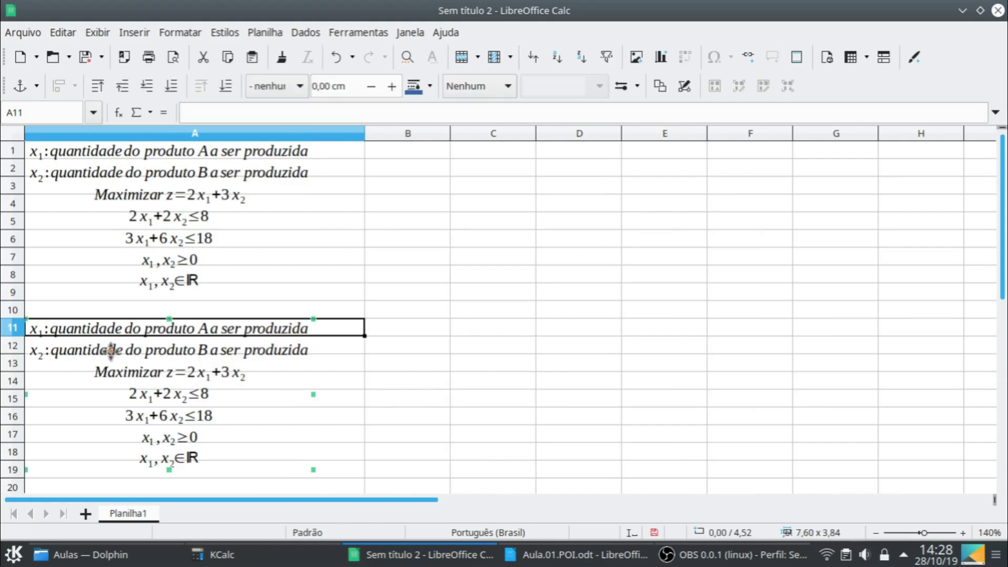
# - Open the copied formula for editing and delete its two lines defining x_1 and x_2
pyautogui.doubleClick(112, 351)
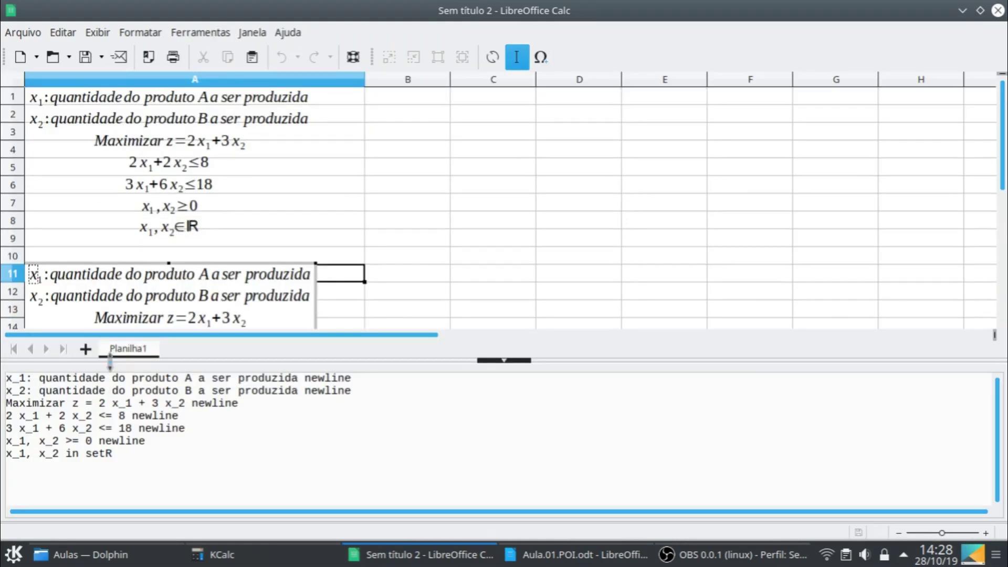
pyautogui.moveTo(7, 377); pyautogui.dragTo(7, 403)
pyautogui.press('Delete')
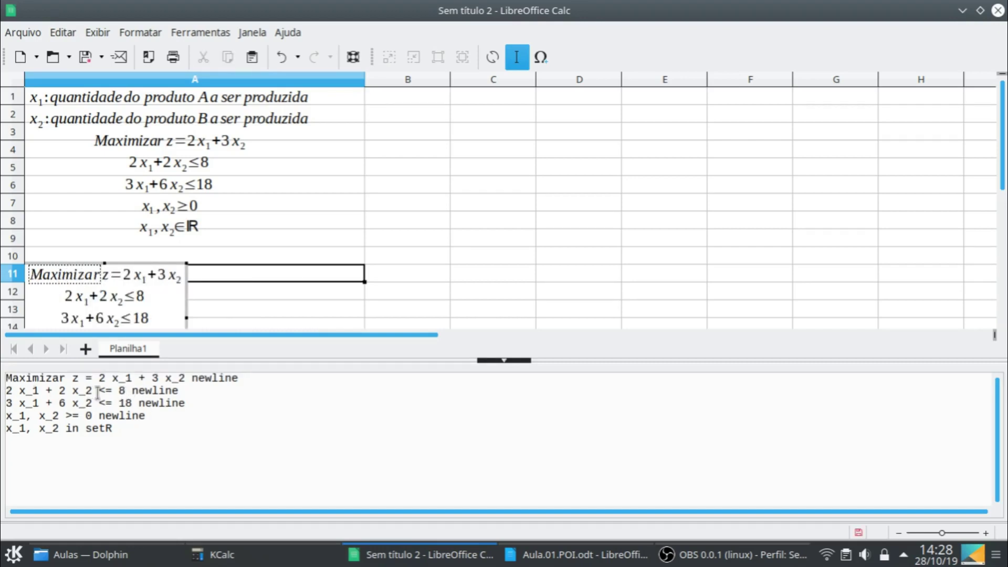
# - Add the slack term "+ x_3" to the first constraint and change its "<=" to "="
pyautogui.click(95, 390)
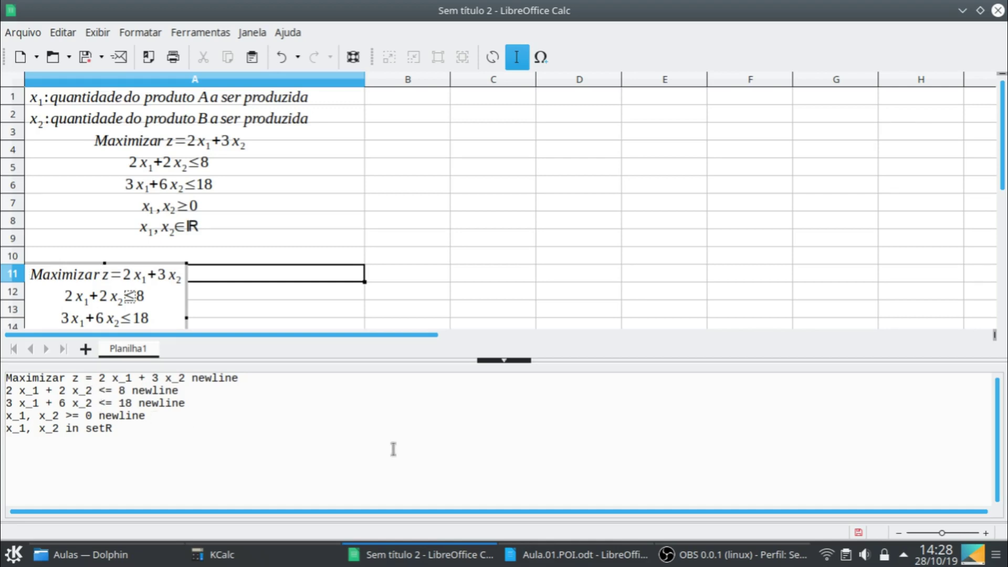
pyautogui.write('+')
pyautogui.write(' x')
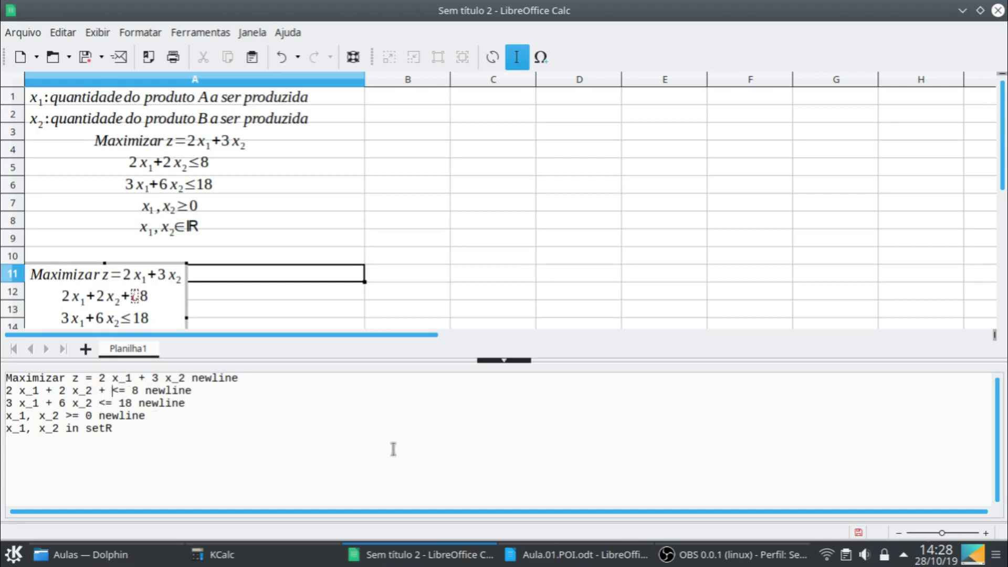
pyautogui.write('_3')
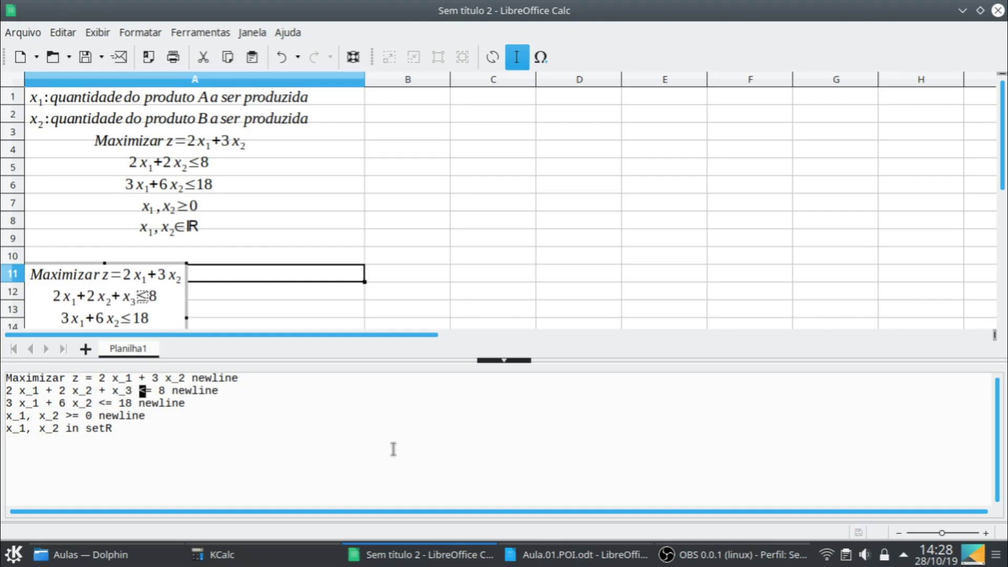
pyautogui.press('Delete')
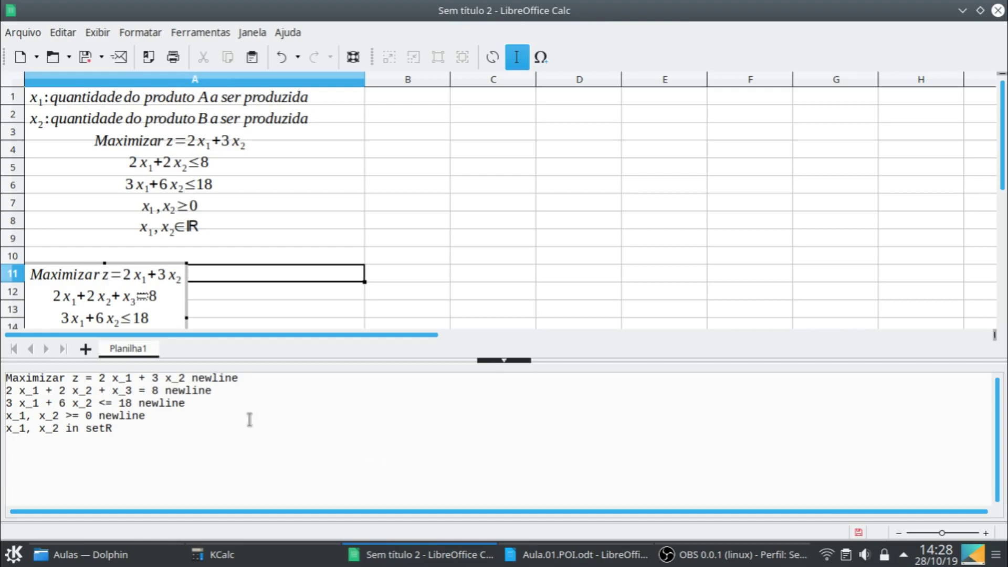
# - Add "+ 0 x_3" to the second constraint and give x_3 the coefficient 1 in the first constraint
pyautogui.click(97, 403)
pyautogui.write('+ 0')
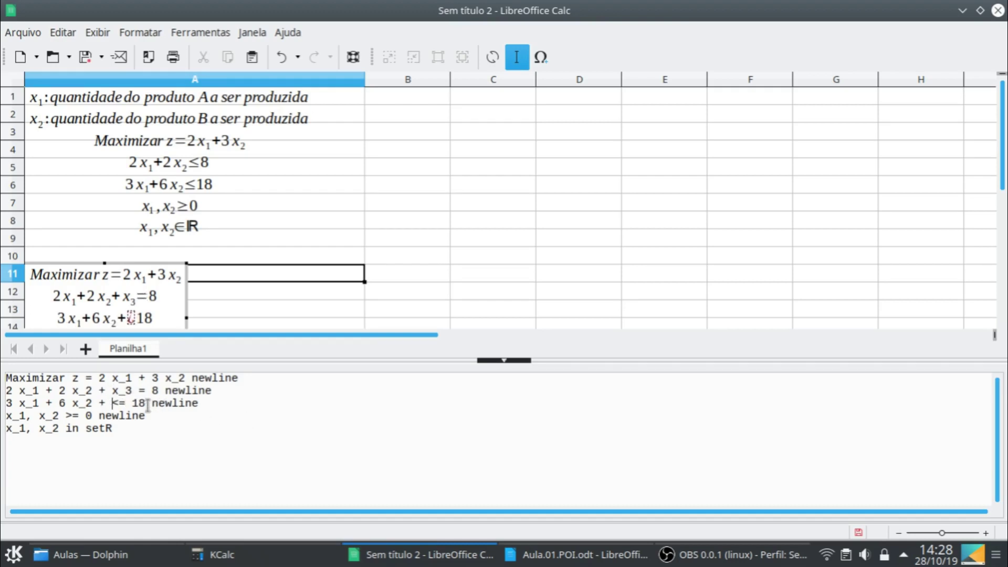
pyautogui.write(' x')
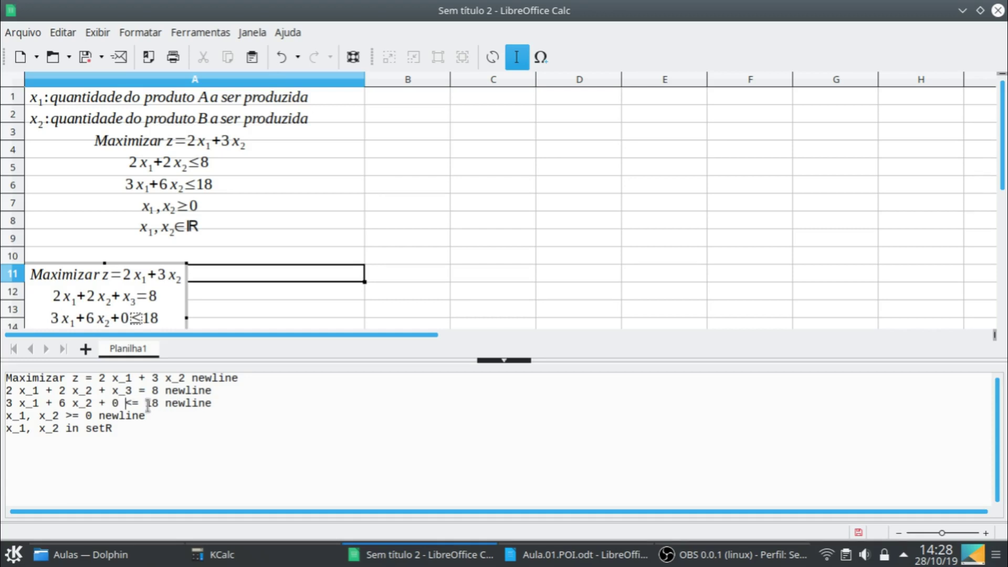
pyautogui.write('_3')
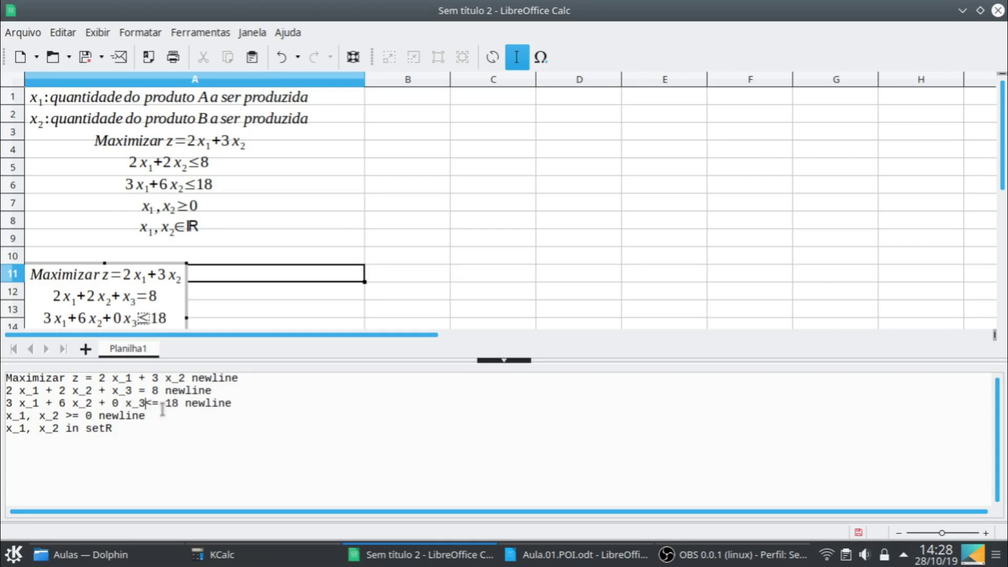
pyautogui.click(111, 378)
pyautogui.click(112, 390)
pyautogui.write('1')
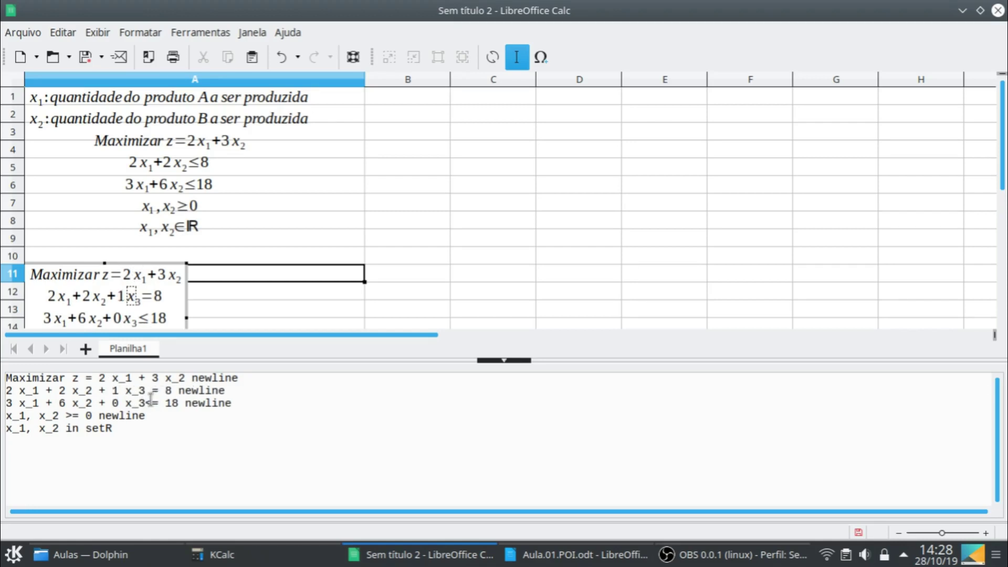
# - Add the slack term "+ 1 x_4" to the second constraint and change its "<=" to "="
pyautogui.moveTo(146, 403); pyautogui.dragTo(152, 404)
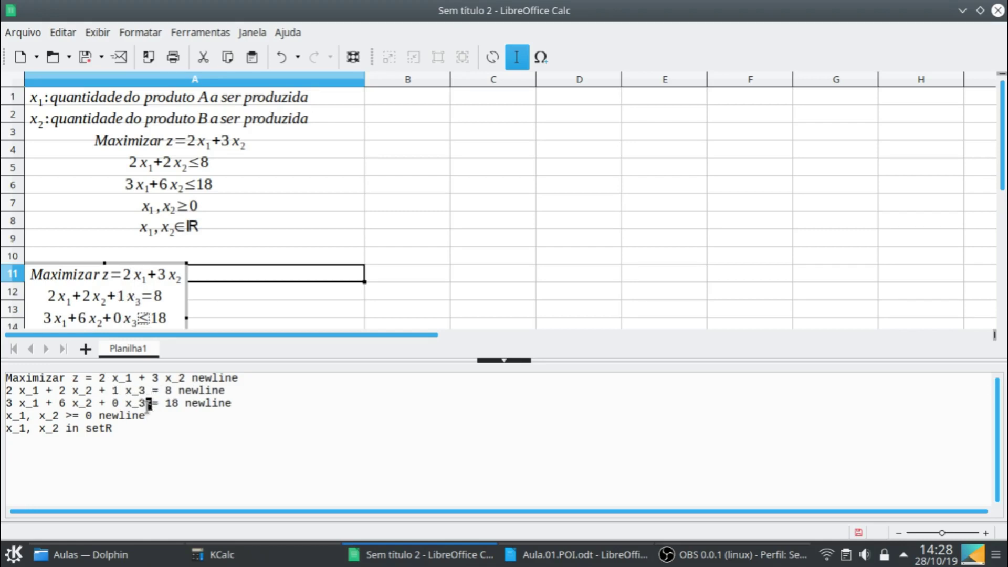
pyautogui.press('Left')
pyautogui.write('+')
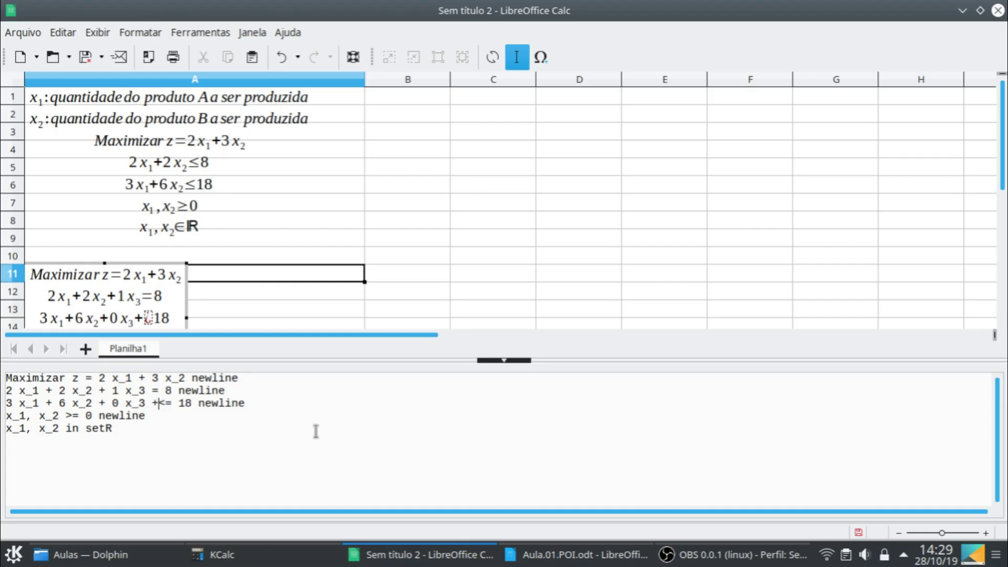
pyautogui.write(' 1 x_4')
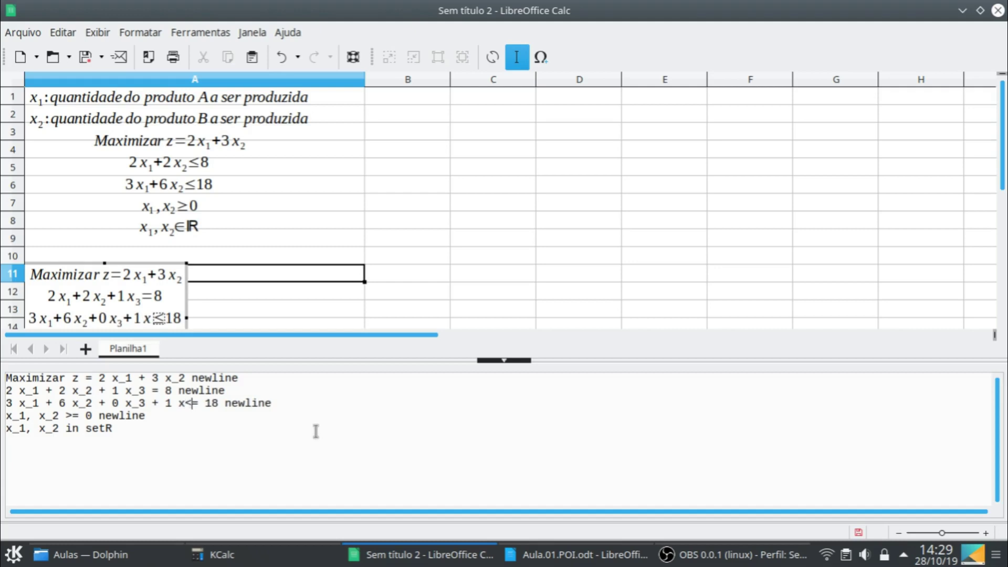
pyautogui.write('<')
pyautogui.press('BackSpace')
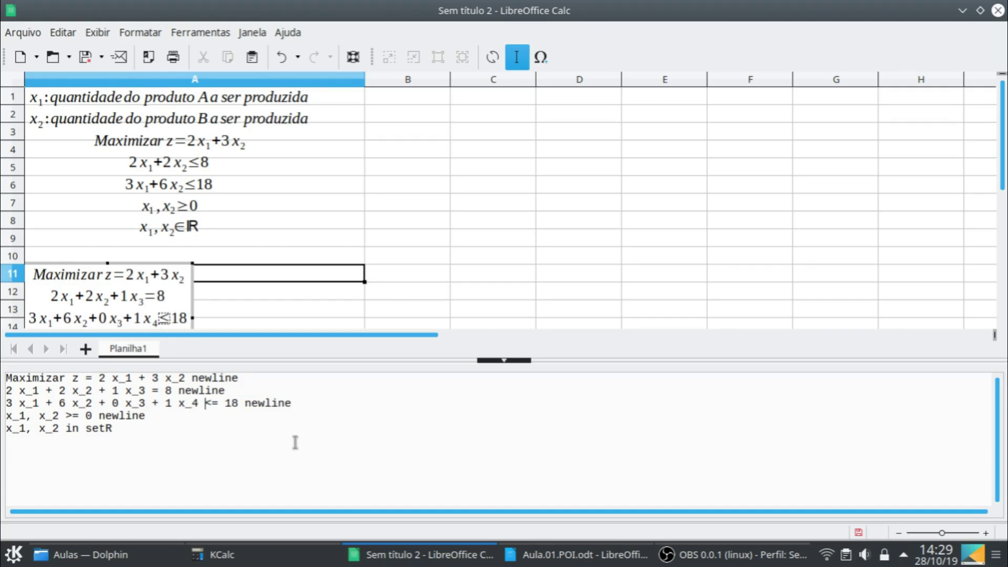
# - Add "+ 0 x_4" to the first constraint and "+ 0 x_3 + 0 x_4" to the objective function
pyautogui.click(152, 392)
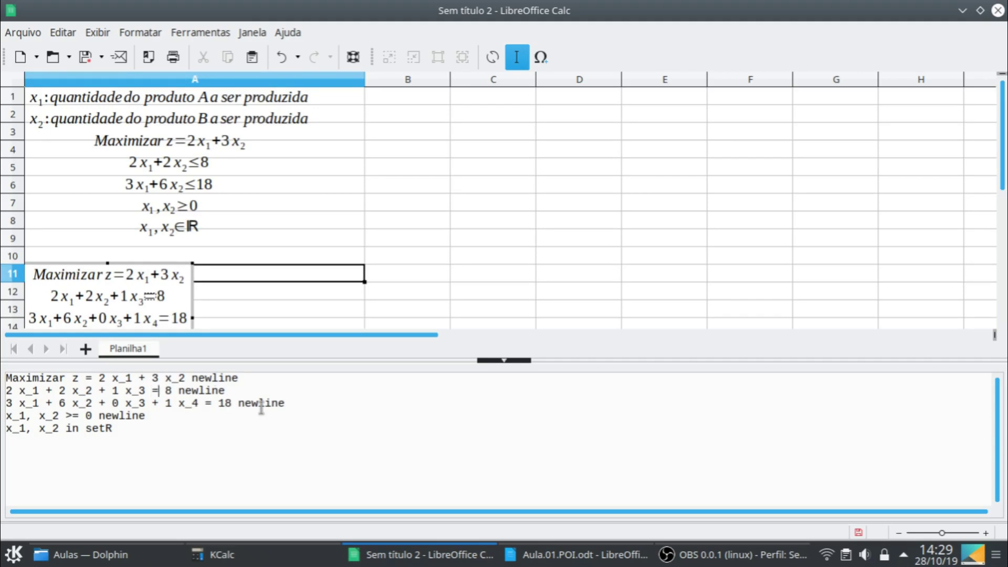
pyautogui.write('+ 0 ')
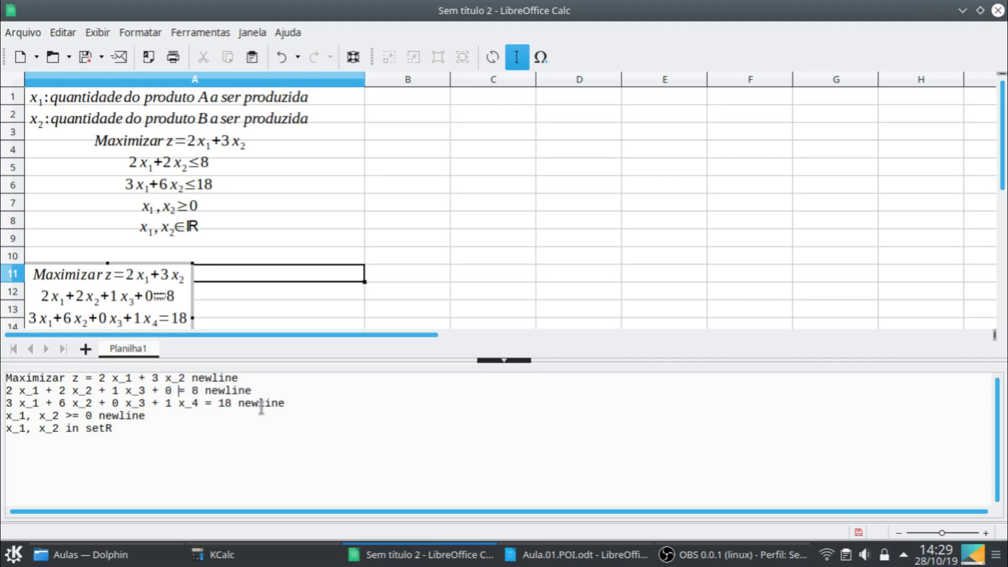
pyautogui.write('x_4')
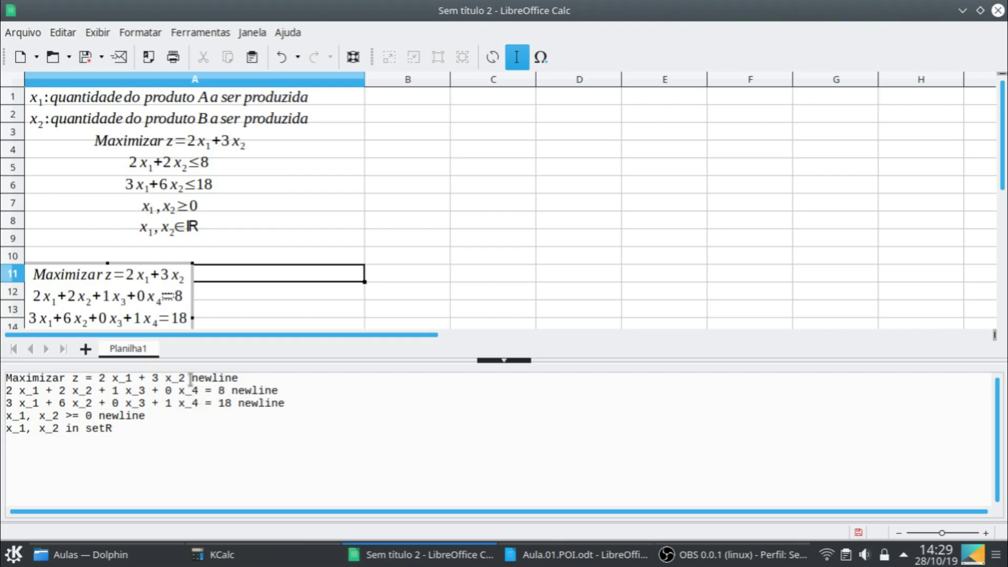
pyautogui.write(' + 0 ')
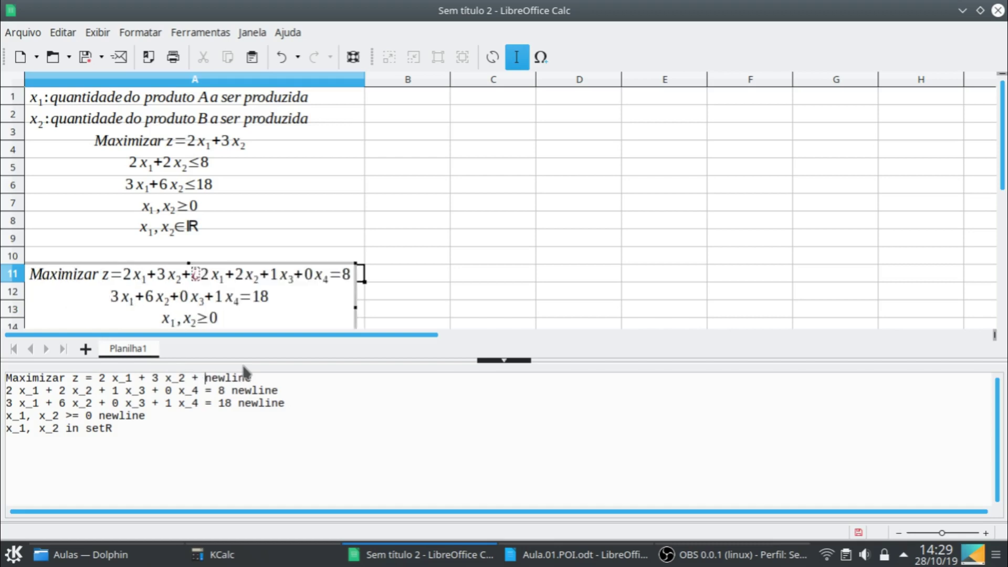
pyautogui.write('x_3 ')
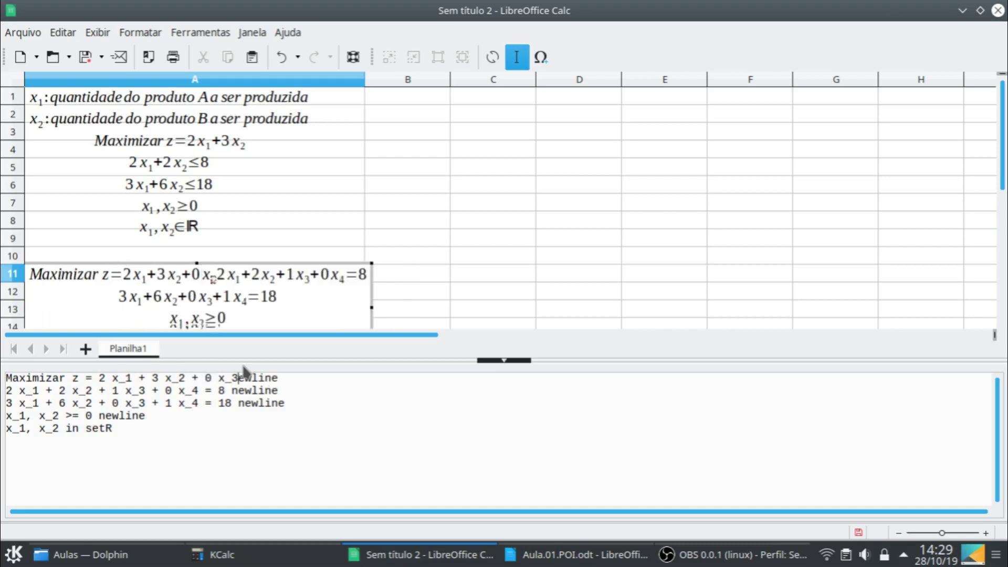
pyautogui.write('+ 0 x_4')
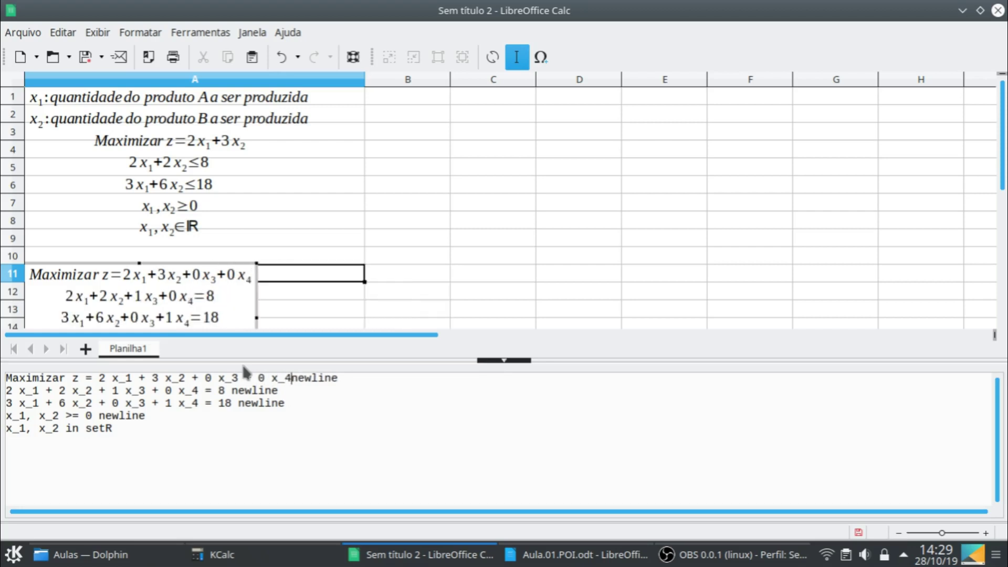
# - Extend the non-negativity line with "x_3, x_4" and delete the closing "x_1, x_2 in setR" line with its preceding newline
pyautogui.click(60, 416)
pyautogui.write(', x')
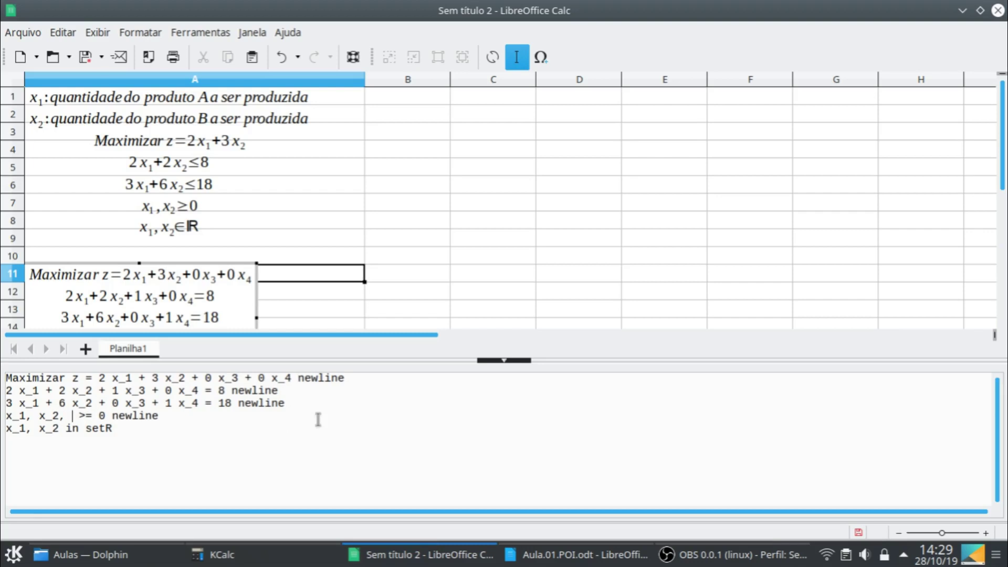
pyautogui.write('_3, x_4')
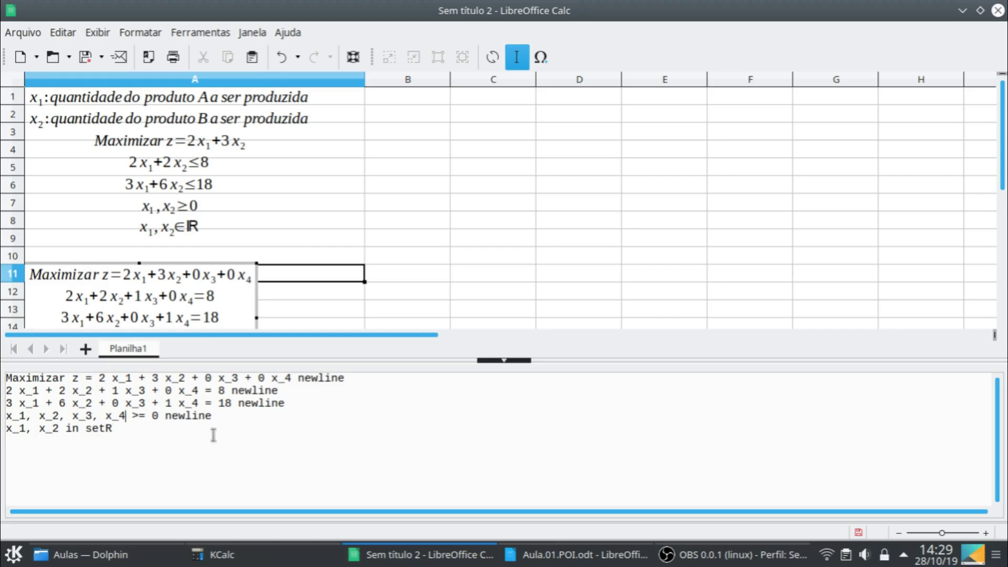
pyautogui.moveTo(168, 420); pyautogui.dragTo(182, 437)
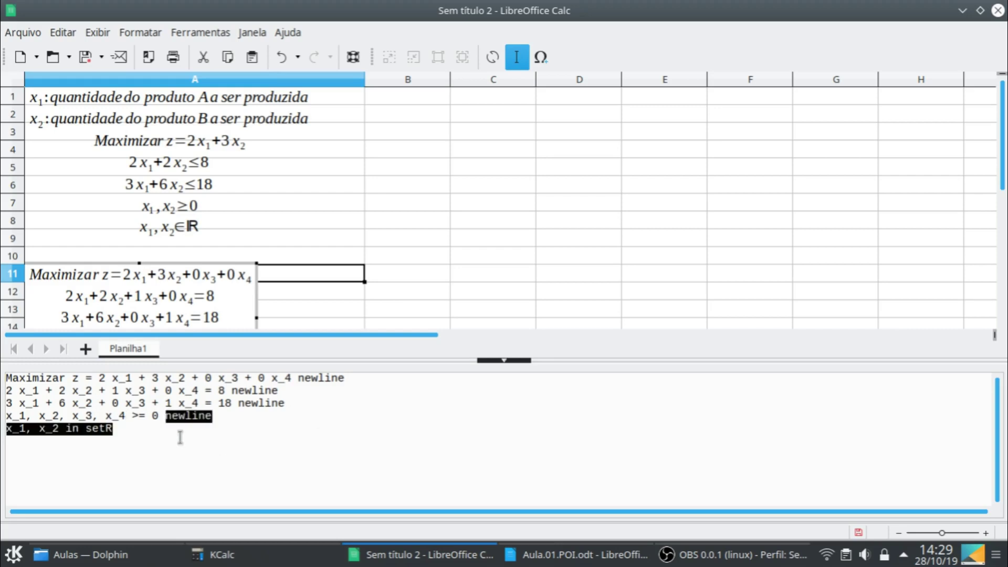
pyautogui.press('BackSpace')
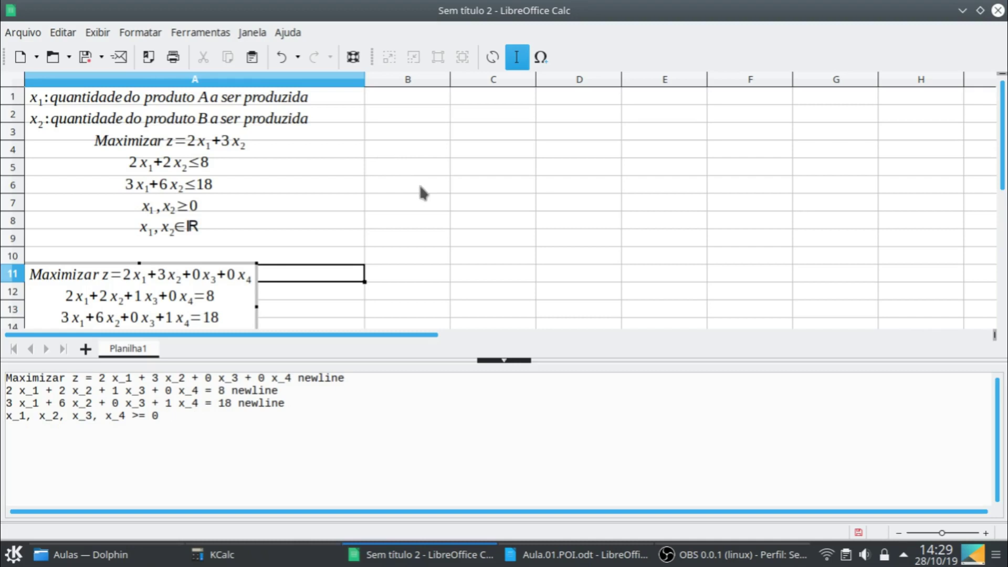
# - Prefix the first constraint with "y_1 rightarrow" and the second with "y_2 rightarrow", then leave formula editing
pyautogui.scroll(-2, 424, 200)
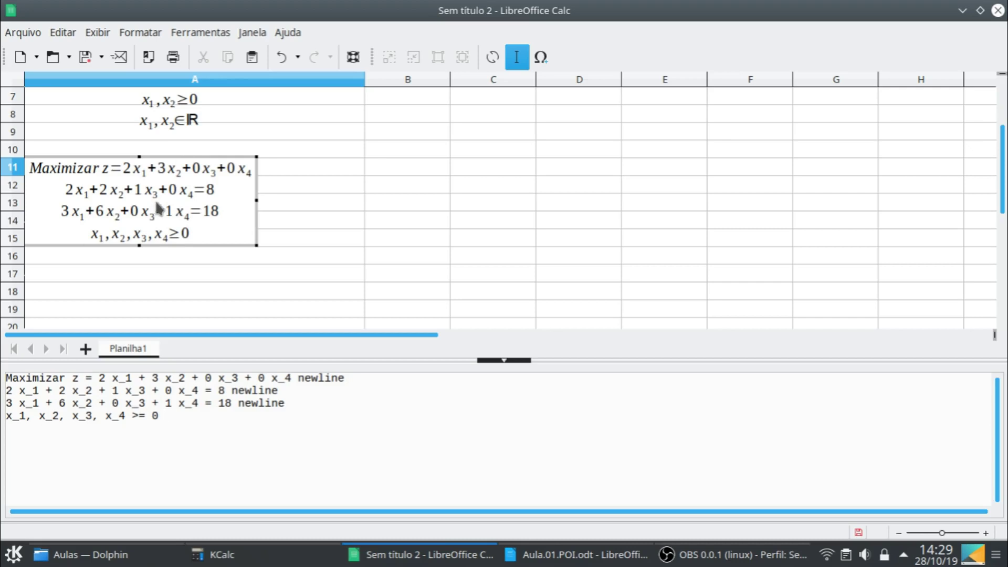
pyautogui.click(6, 390)
pyautogui.write('y_1 ')
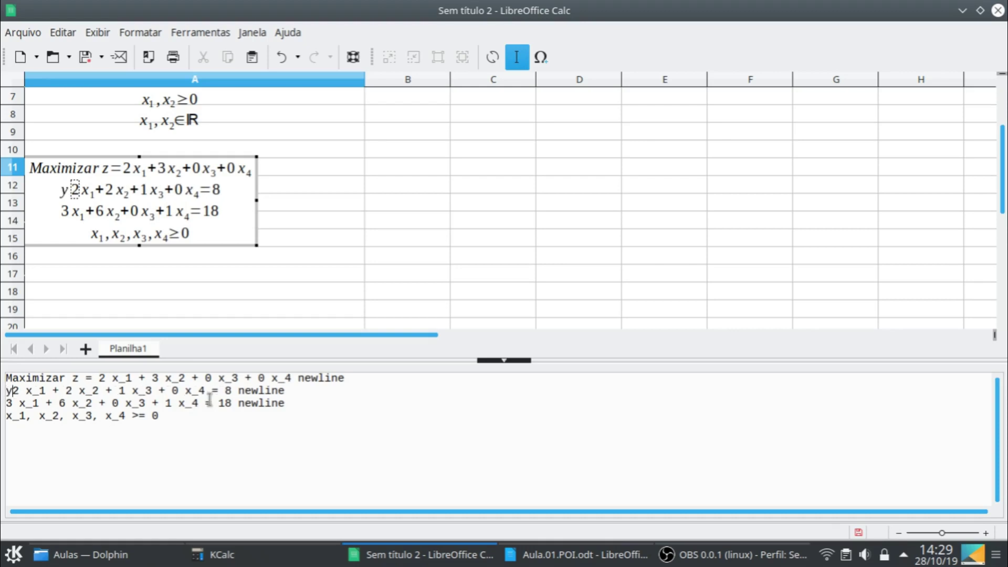
pyautogui.write('righta')
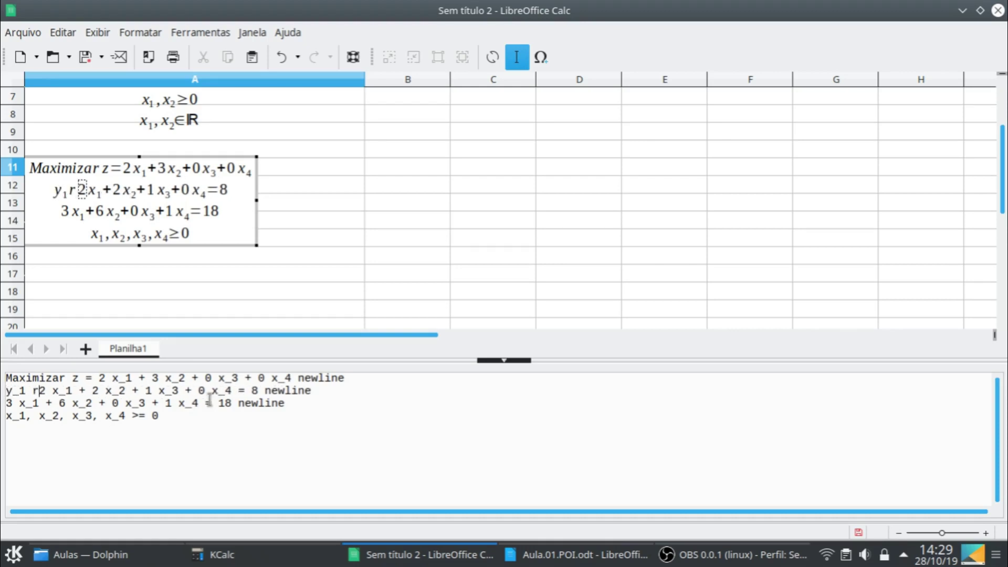
pyautogui.write('rrow')
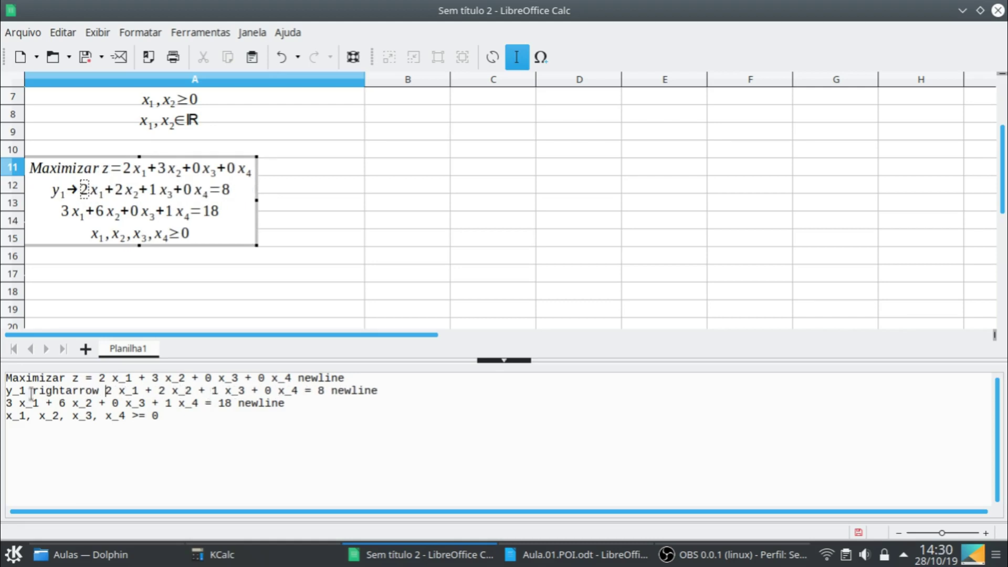
pyautogui.click(8, 403)
pyautogui.write('y_')
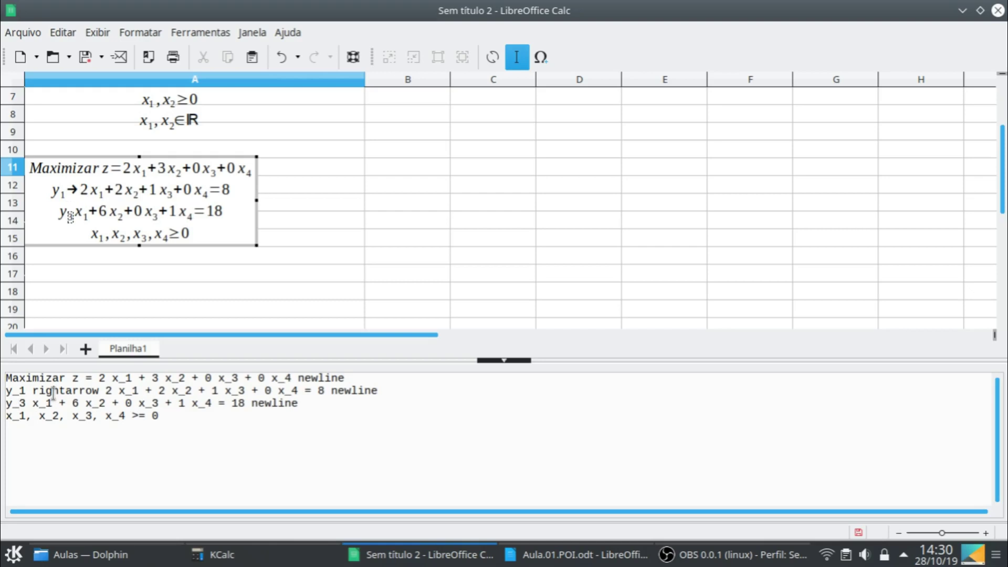
pyautogui.write('2 rightarrow')
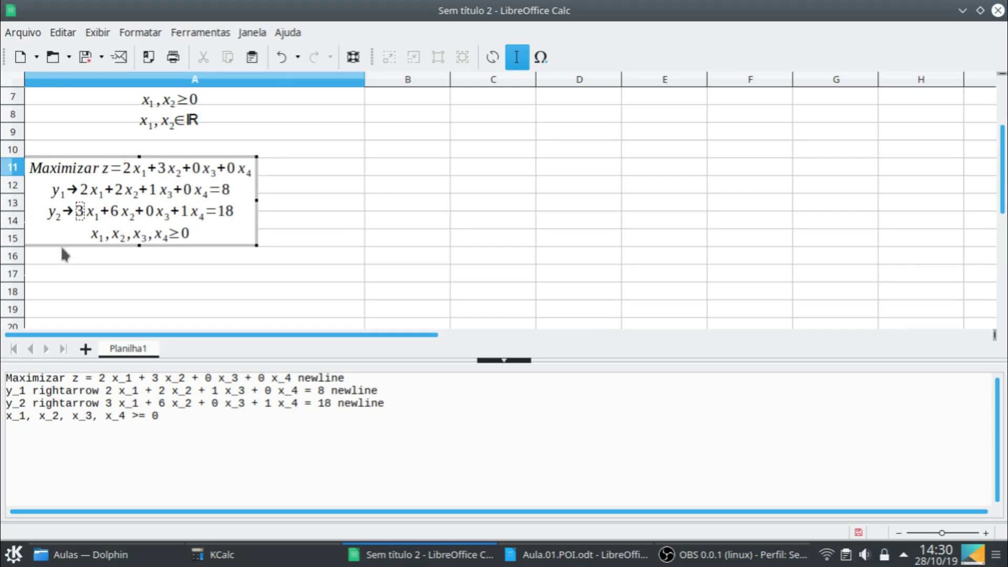
pyautogui.click(347, 257)
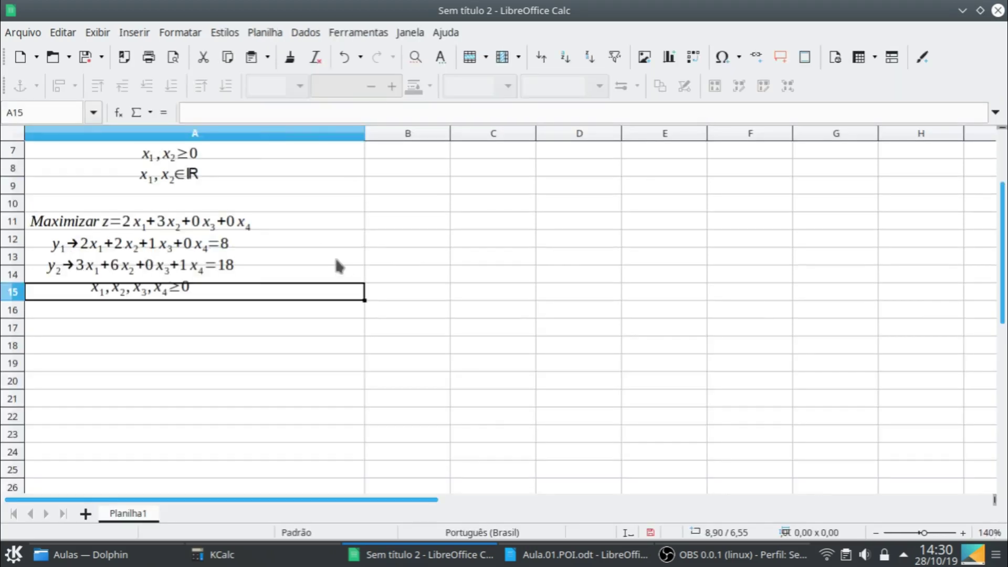
# - Copy the standard-form formula, paste the duplicate at cell A17, and open the copy for editing
pyautogui.click(142, 242)
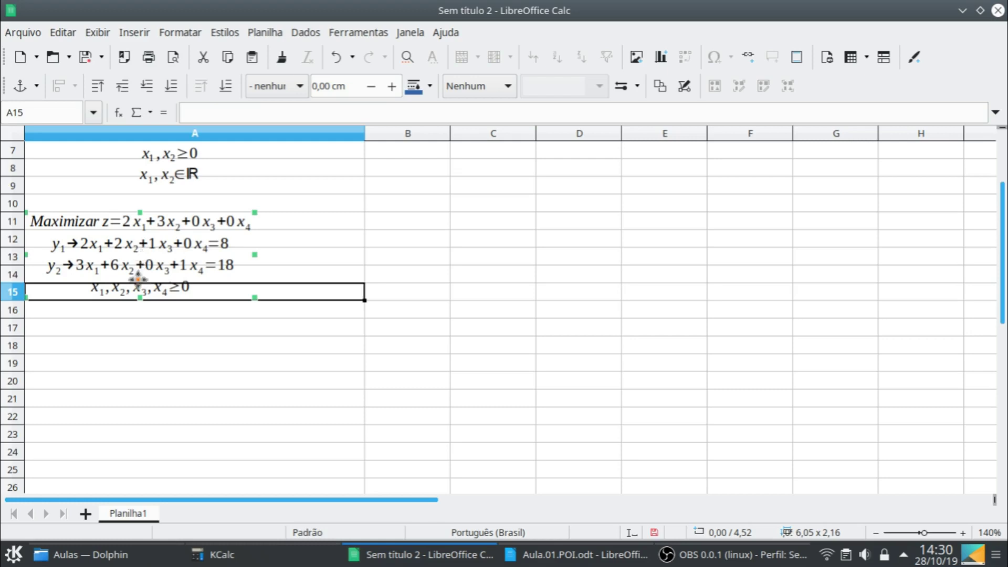
pyautogui.click(119, 326)
pyautogui.hotkey('ctrl', 'v')
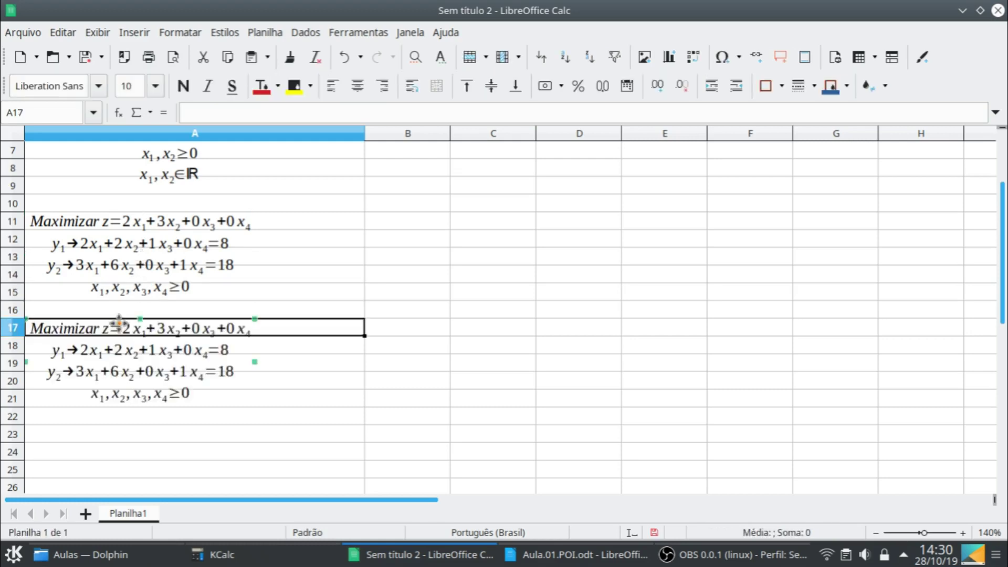
pyautogui.doubleClick(145, 372)
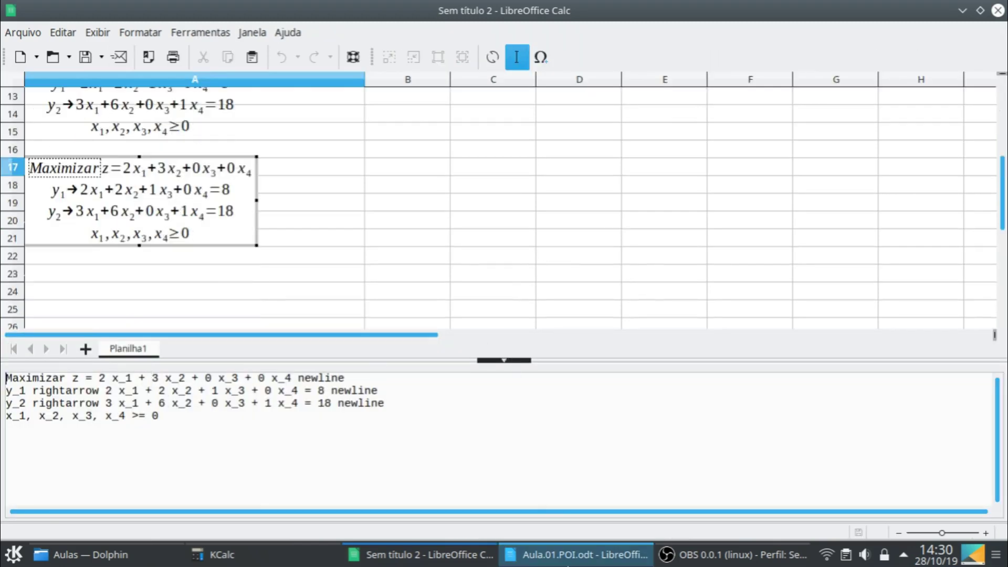
# - Switch to Aula.01.POI.odt in Writer and consult the table of rules for constructing the dual problem
pyautogui.click(567, 554)
pyautogui.scroll(-10, 593, 347)
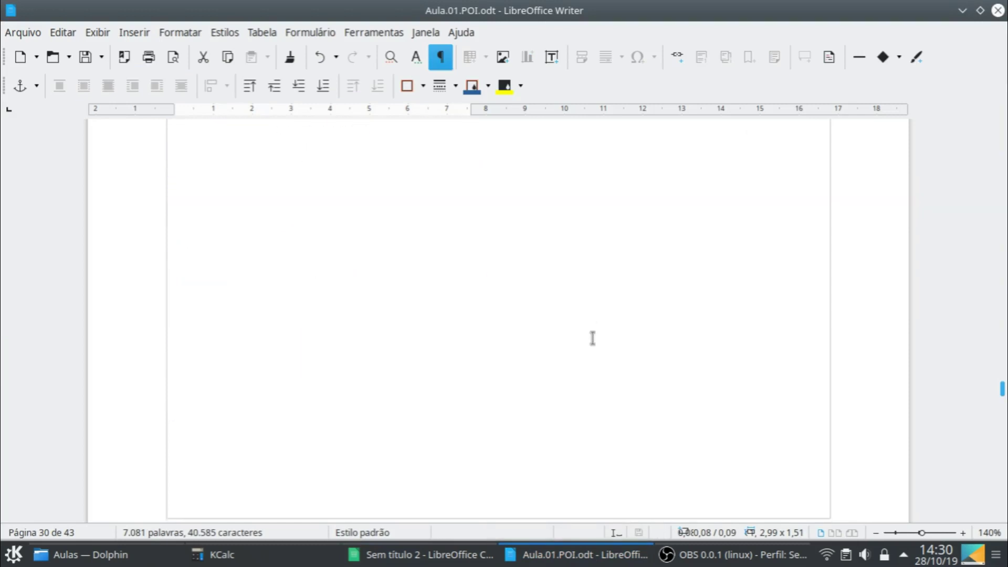
pyautogui.scroll(-10, 595, 357)
pyautogui.scroll(-20, 594, 373)
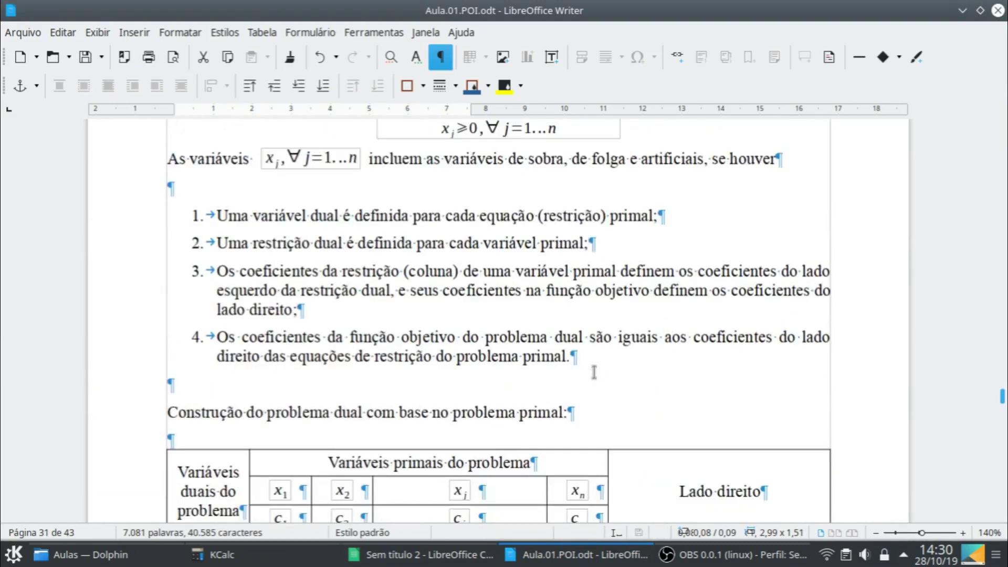
pyautogui.scroll(-10, 596, 375)
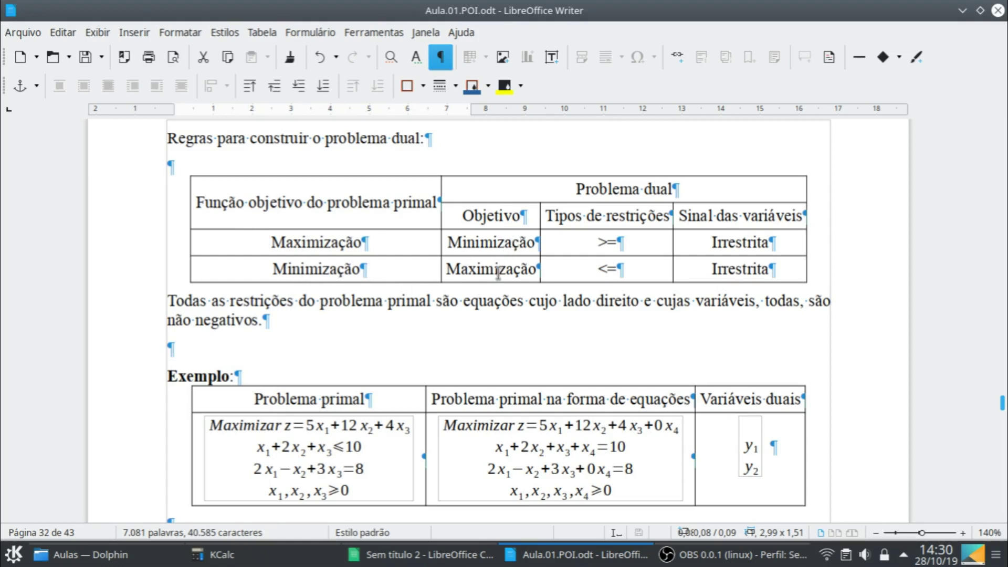
# - Return to the Calc spreadsheet and change "Maximizar z" to "Minimizar w" in the copied formula
pyautogui.click(558, 563)
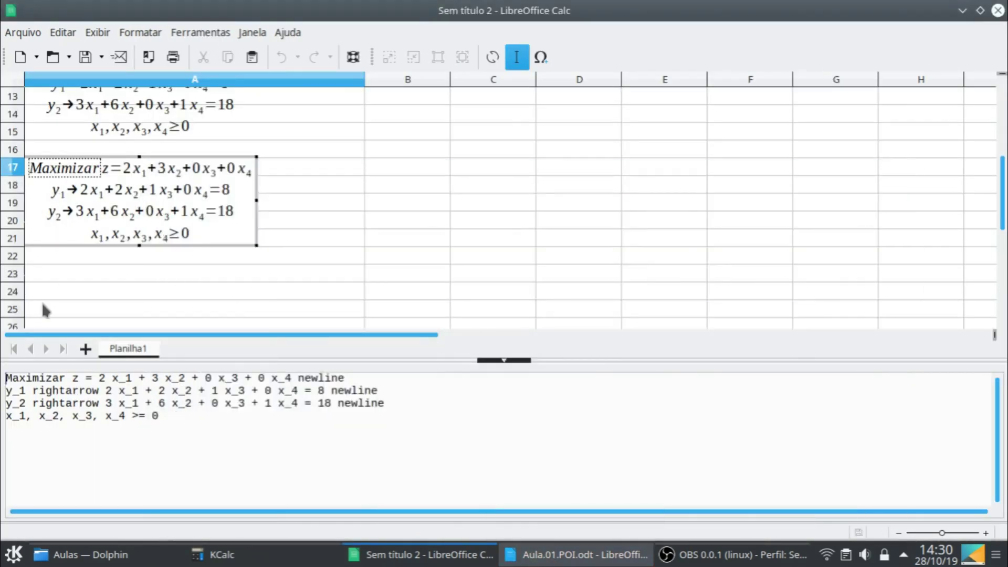
pyautogui.moveTo(14, 378); pyautogui.dragTo(28, 378)
pyautogui.write('in')
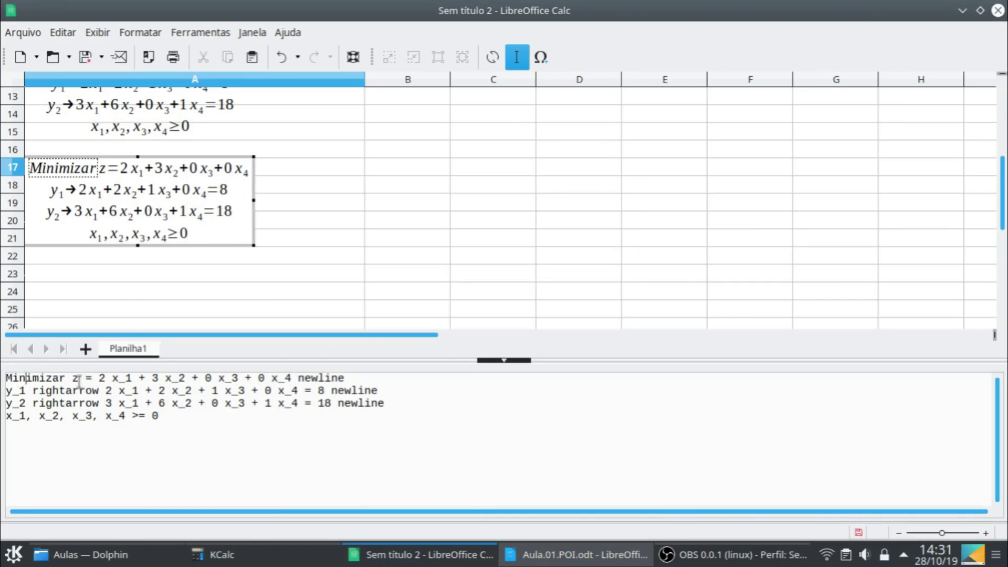
pyautogui.doubleClick(77, 378)
pyautogui.write('w')
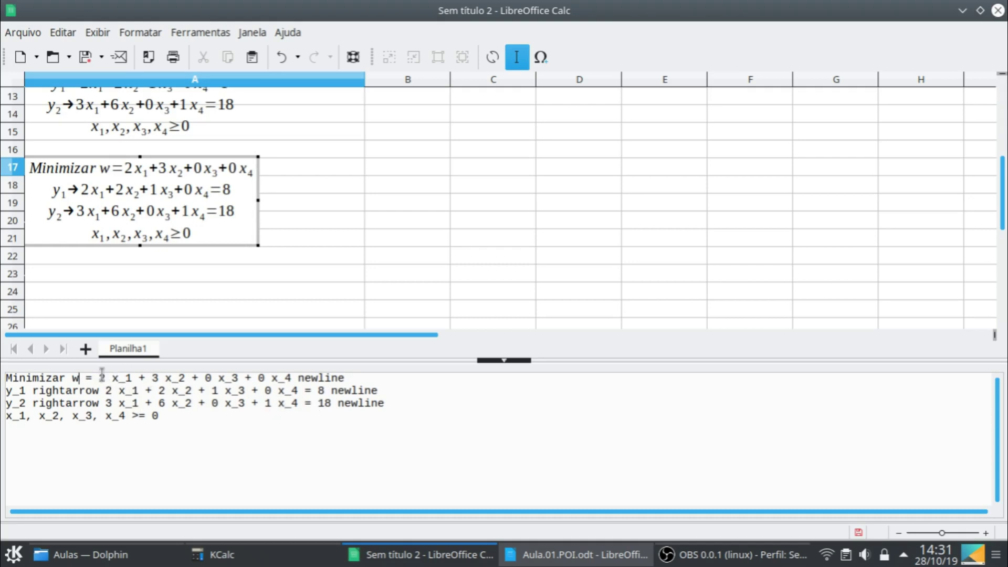
# - Replace x_1 and x_2 with y_1 and y_2 in the dual objective and delete its "+ 0 x_3 + 0 x_4" terms
pyautogui.moveTo(112, 380); pyautogui.dragTo(117, 379)
pyautogui.write('y')
pyautogui.moveTo(166, 378); pyautogui.dragTo(290, 378)
pyautogui.write('y')
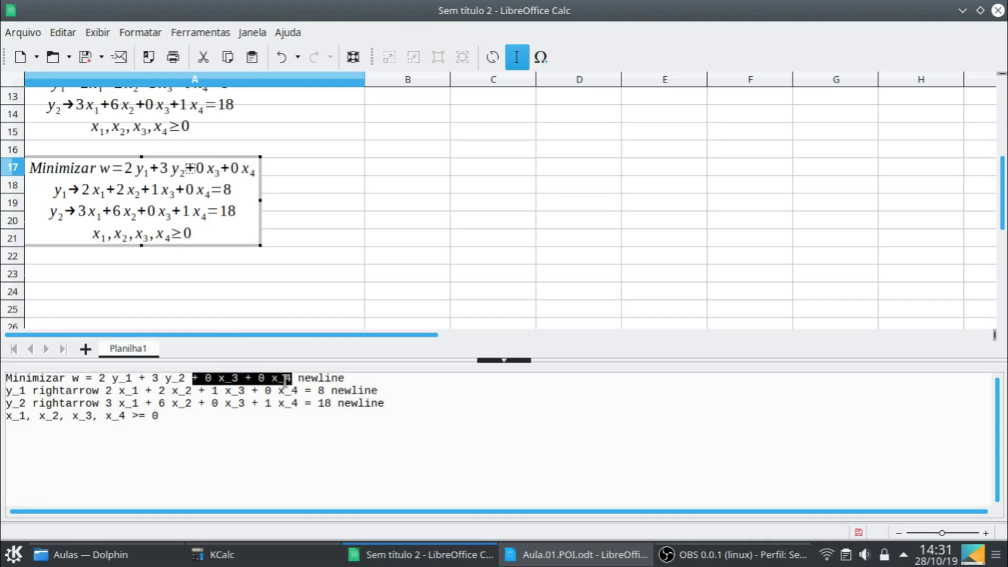
pyautogui.press('Delete')
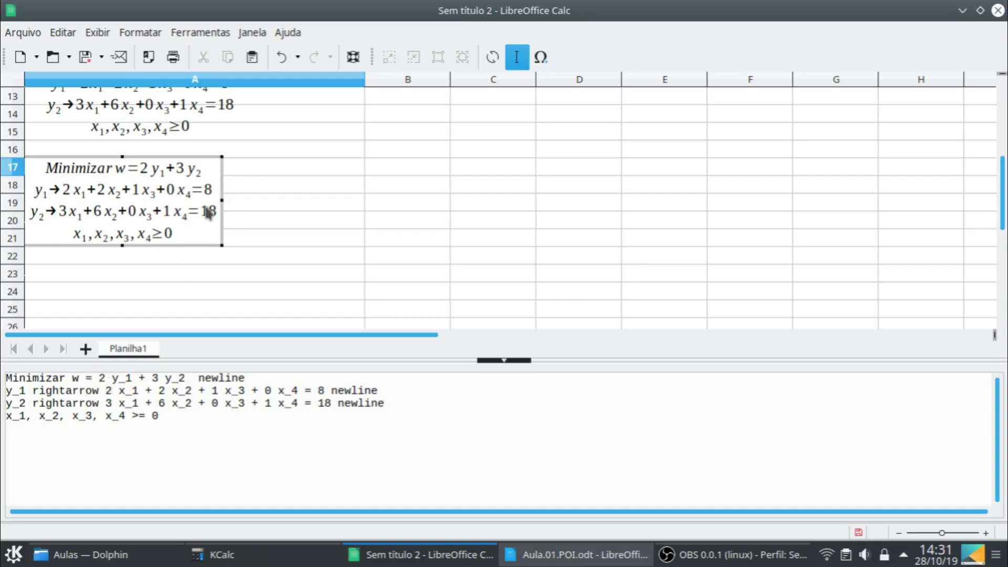
# - Set the dual objective's coefficients to 8 for y_1 and 18 for y_2
pyautogui.doubleClick(102, 377)
pyautogui.write('8')
pyautogui.doubleClick(155, 378)
pyautogui.write('18')
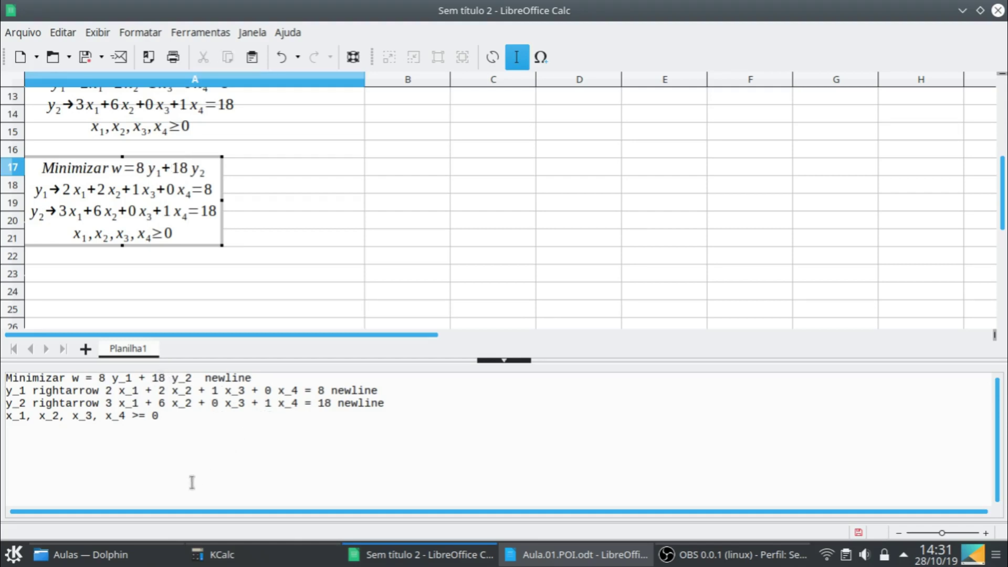
# - Relabel the copied formula's two constraint lines from y_1 and y_2 to x_1 and x_2 before the arrows
pyautogui.scroll(4, 340, 194)
pyautogui.scroll(-3, 341, 195)
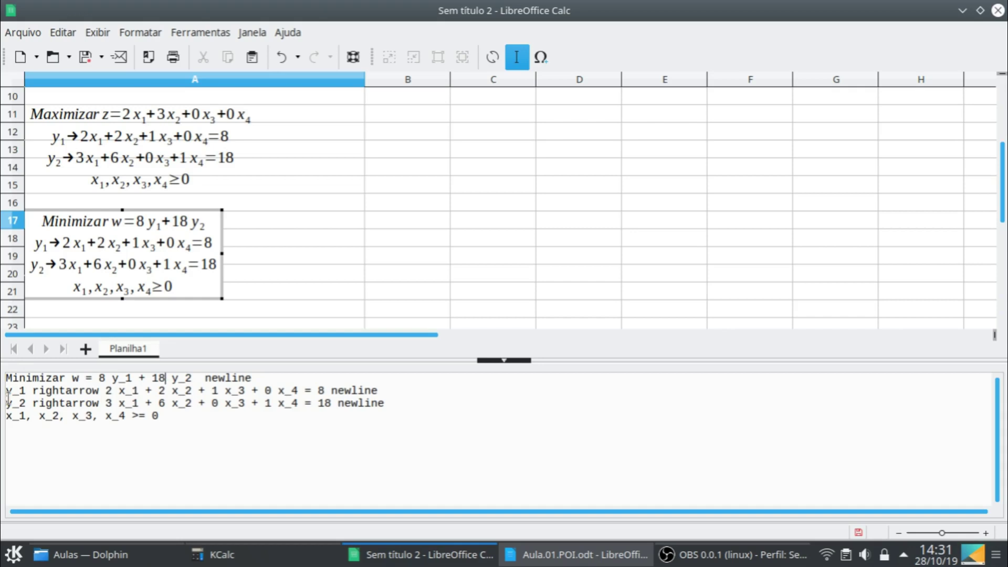
pyautogui.moveTo(12, 391); pyautogui.dragTo(6, 391)
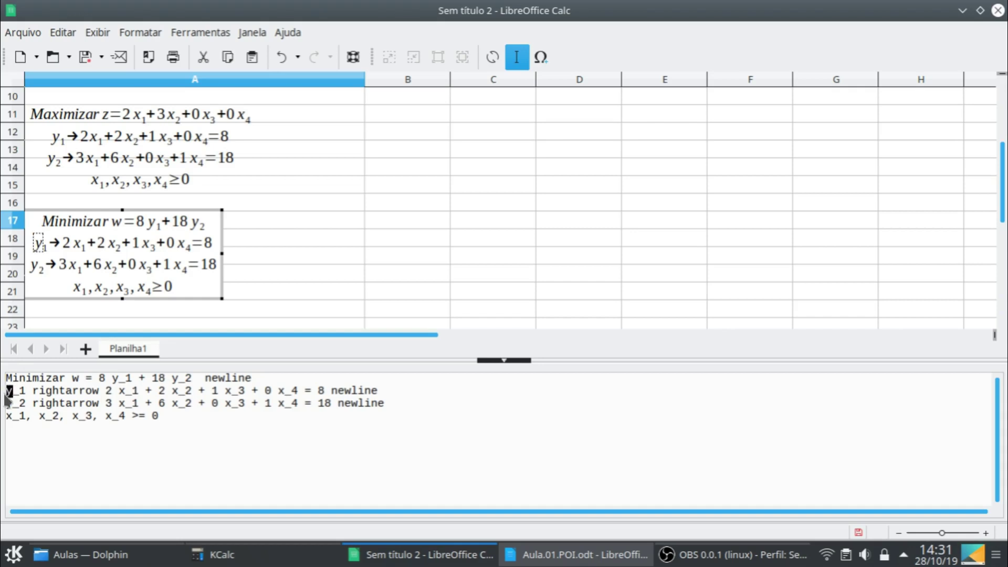
pyautogui.write('x')
pyautogui.moveTo(12, 403); pyautogui.dragTo(5, 405)
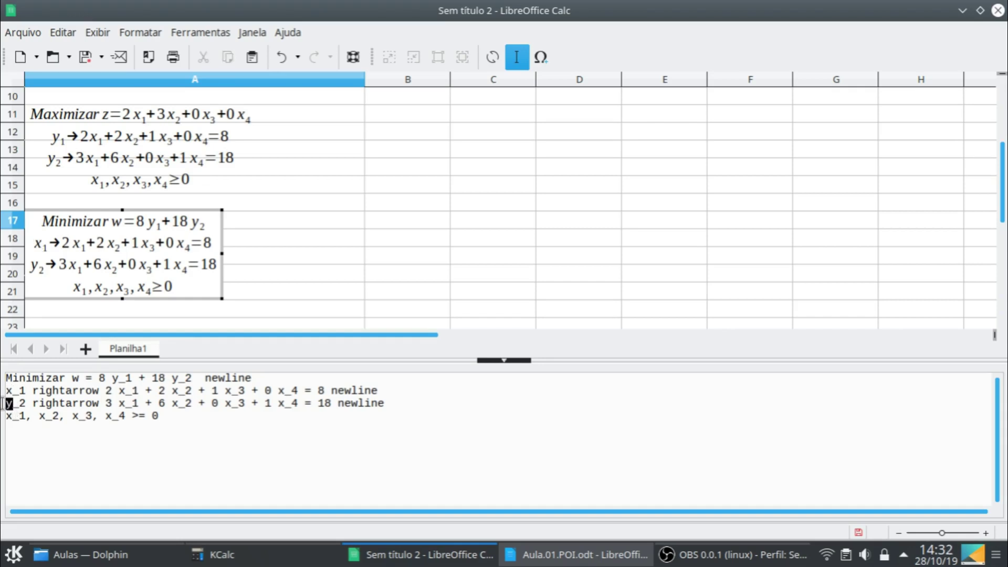
pyautogui.write('x')
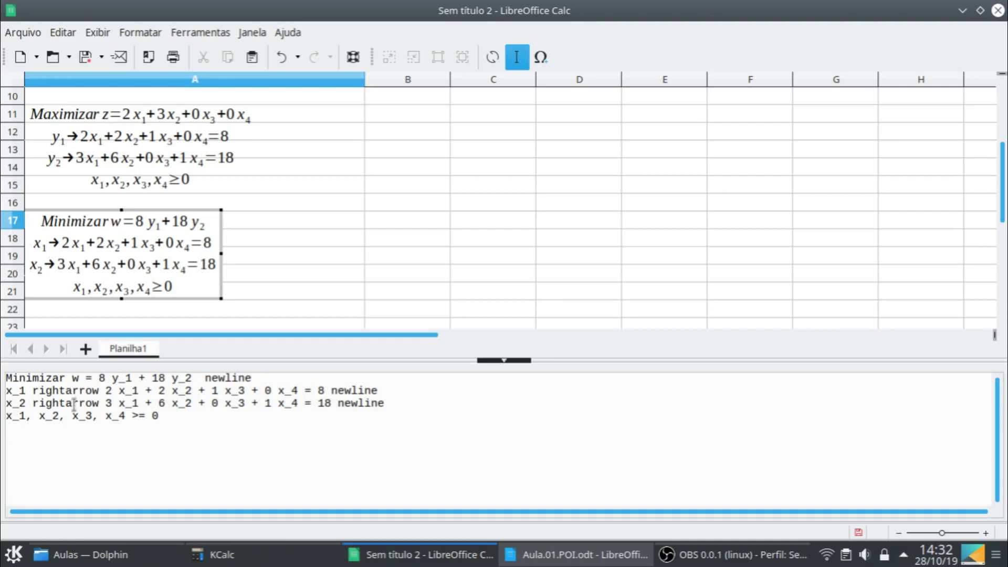
# - Duplicate the two constraint lines directly below themselves and label the new lines x_3 and x_4
pyautogui.moveTo(392, 403); pyautogui.dragTo(5, 392)
pyautogui.hotkey('ctrl', 'c')
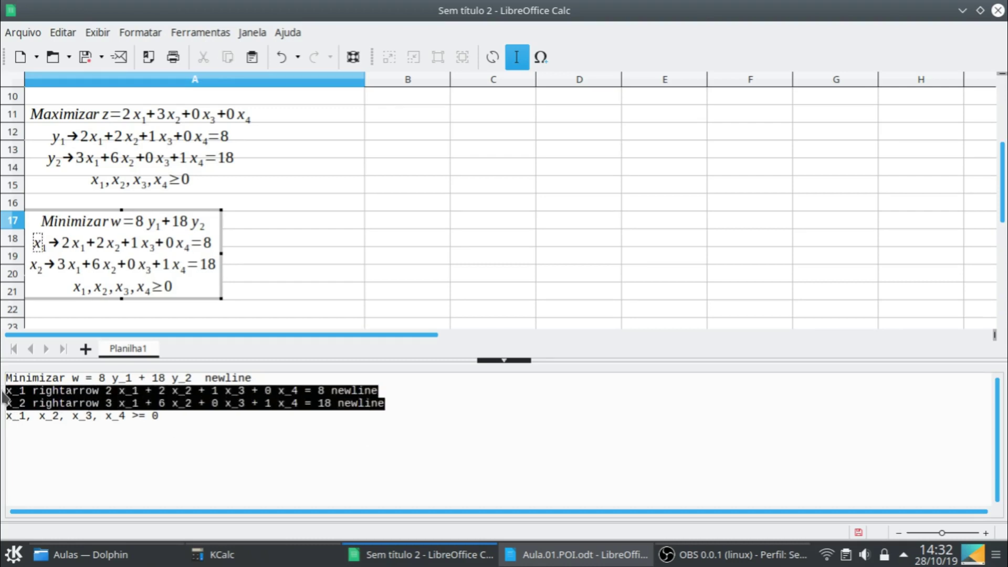
pyautogui.click(406, 404)
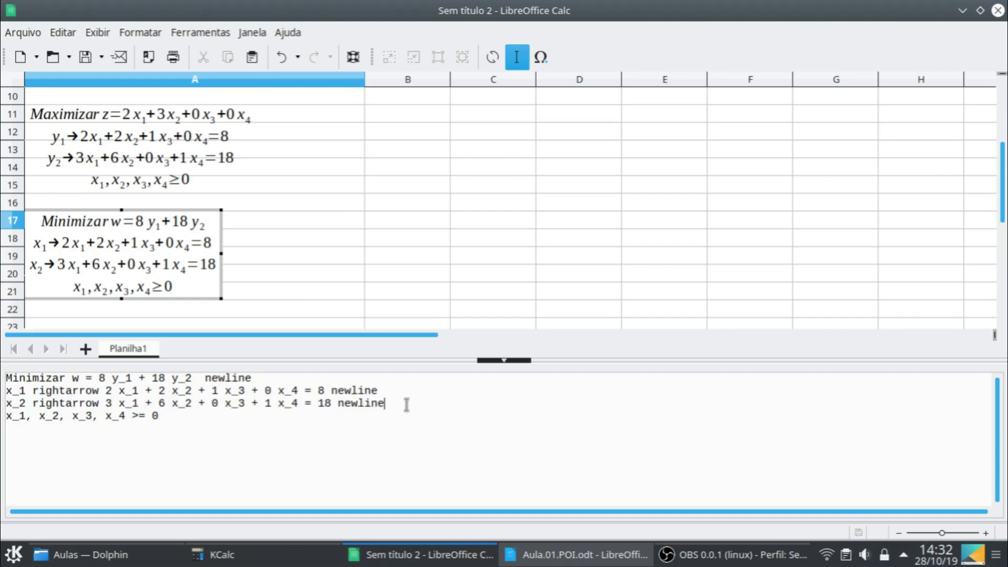
pyautogui.press('Return')
pyautogui.hotkey('ctrl', 'v')
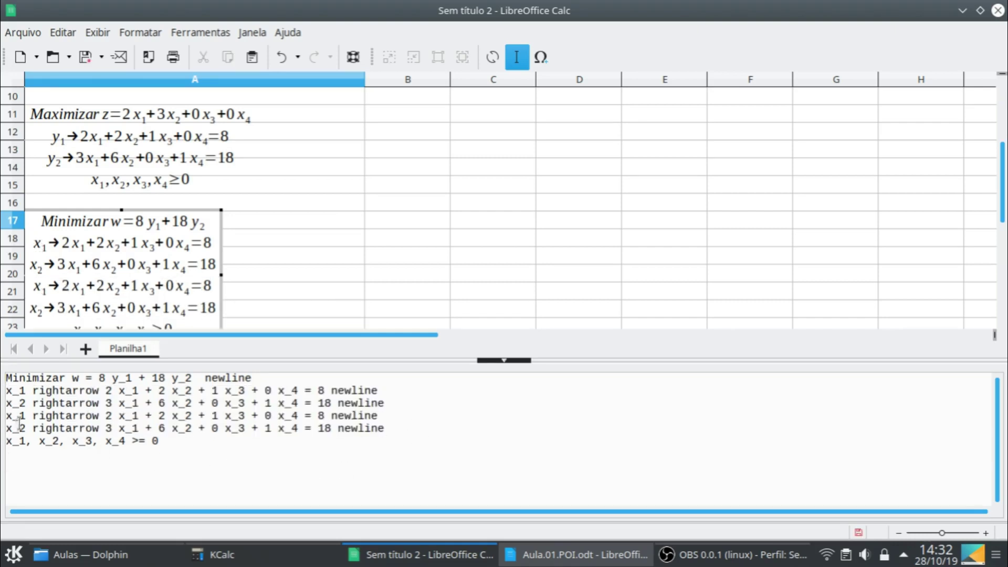
pyautogui.moveTo(25, 416); pyautogui.dragTo(20, 416)
pyautogui.write('3, x_')
pyautogui.write('4')
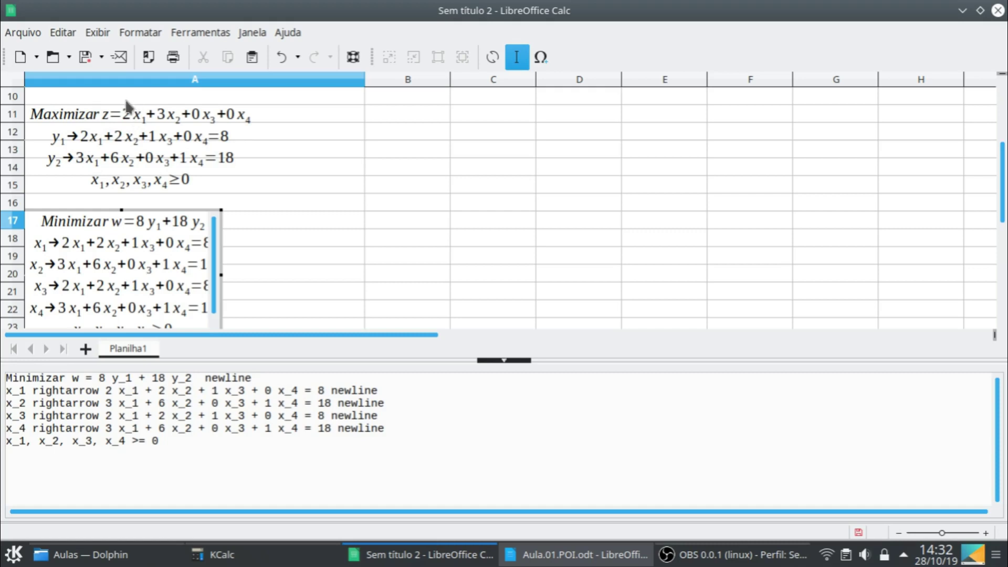
# - Set the right-hand sides of the x_1 to x_4 constraints to 2, 3, 0 and 0
pyautogui.doubleClick(321, 390)
pyautogui.write('2')
pyautogui.moveTo(321, 403); pyautogui.dragTo(332, 402)
pyautogui.write('3')
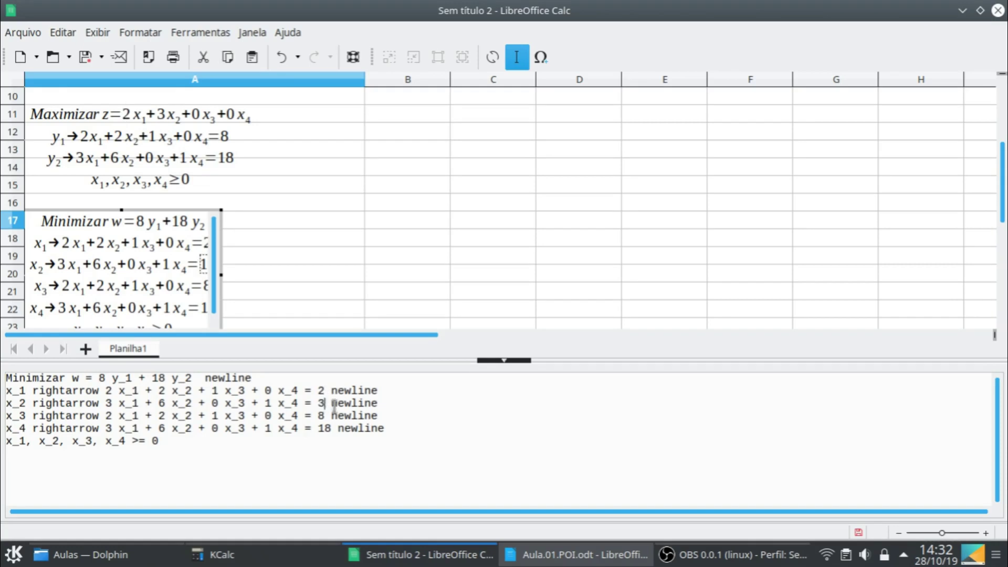
pyautogui.moveTo(319, 415); pyautogui.dragTo(329, 415)
pyautogui.write('0')
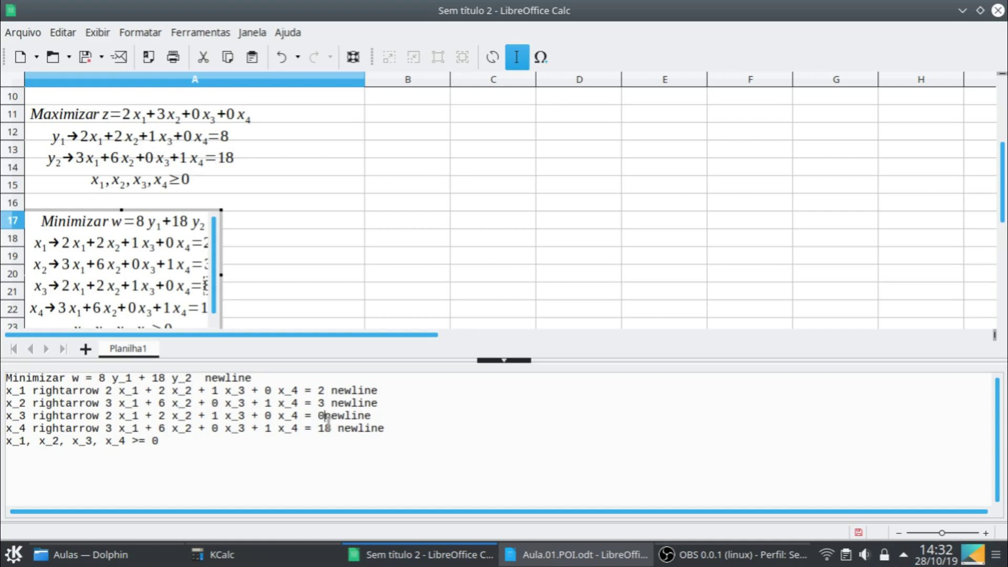
pyautogui.moveTo(319, 428); pyautogui.dragTo(331, 429)
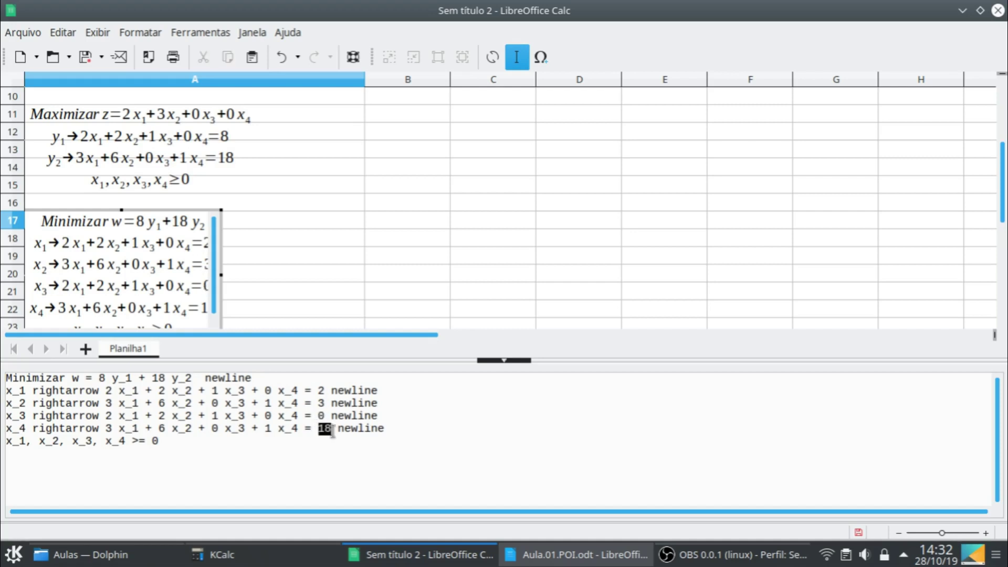
pyautogui.write('0')
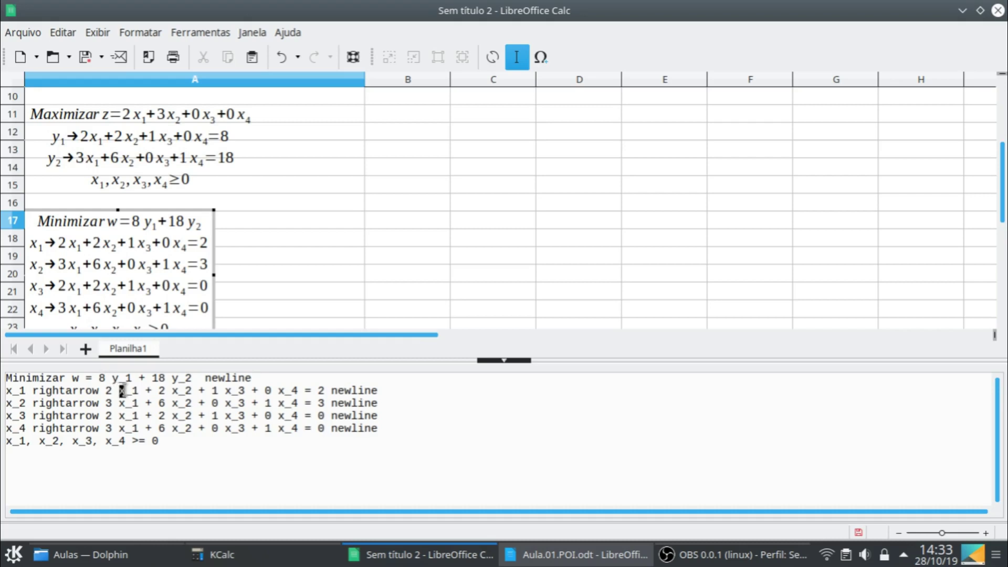
# - Rewrite the left side of the x_1 constraint as "2 y_1 + 3 y_2", deleting its x_3 and x_4 terms
pyautogui.write('y')
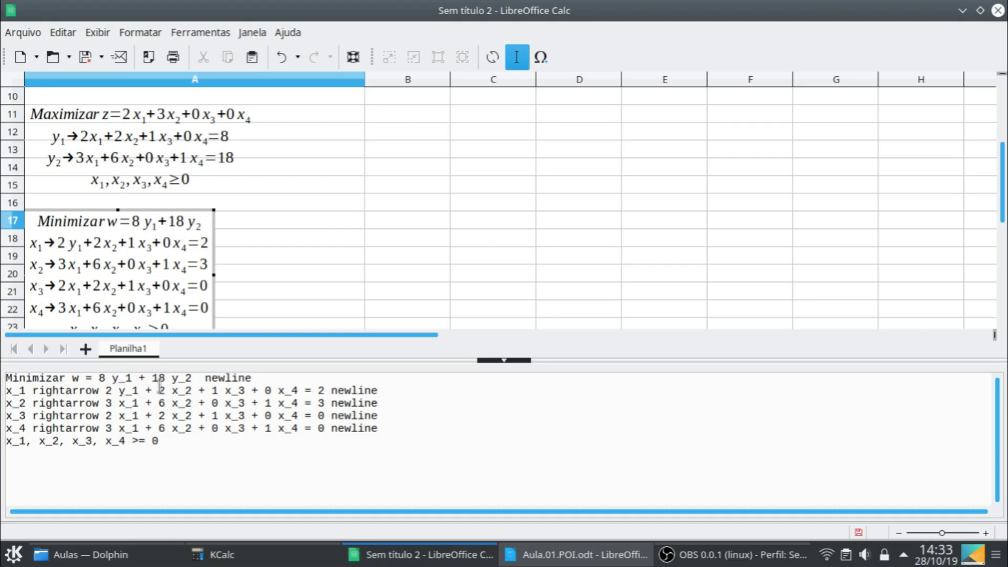
pyautogui.doubleClick(161, 390)
pyautogui.write('3 y')
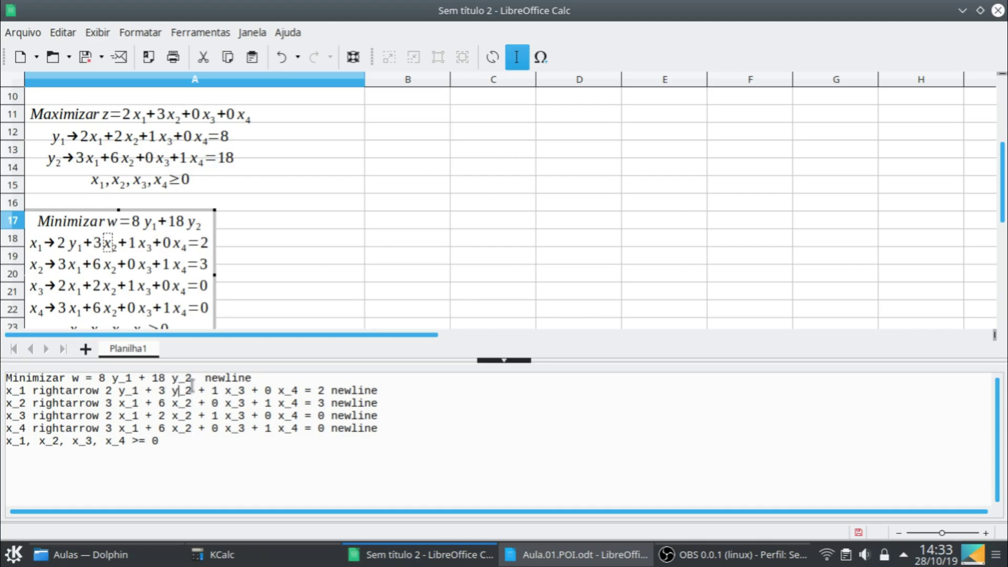
pyautogui.moveTo(193, 390); pyautogui.dragTo(300, 388)
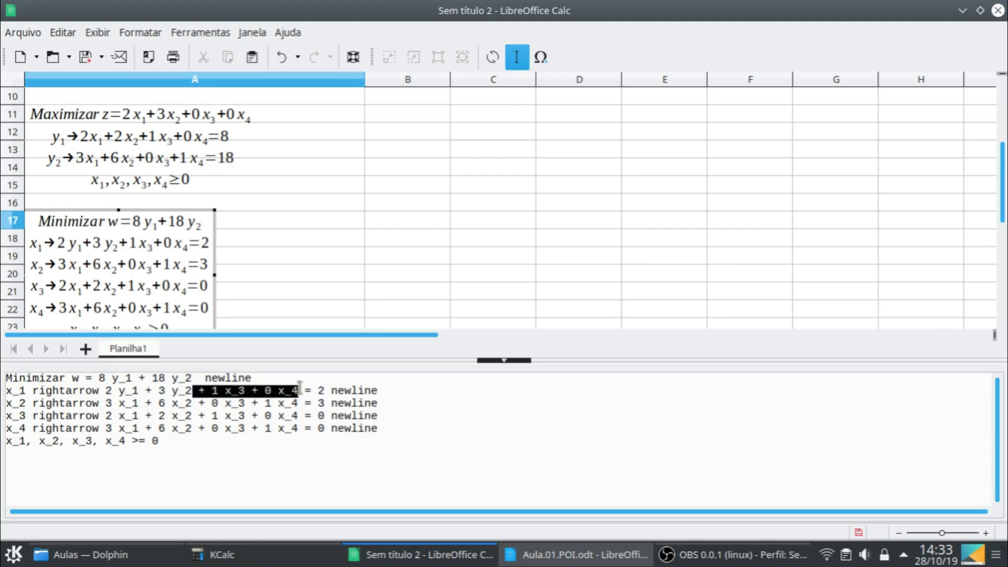
pyautogui.press('Delete')
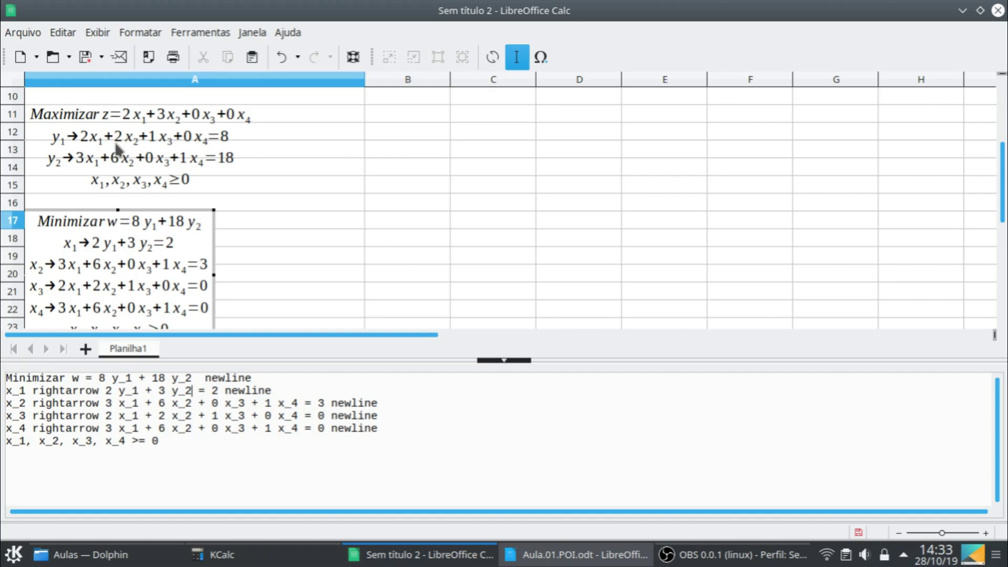
# - Rewrite the left side of the x_2 constraint as "2 y_1 + 6 y_2", deleting its x_3 and x_4 terms
pyautogui.doubleClick(110, 403)
pyautogui.write('2 y')
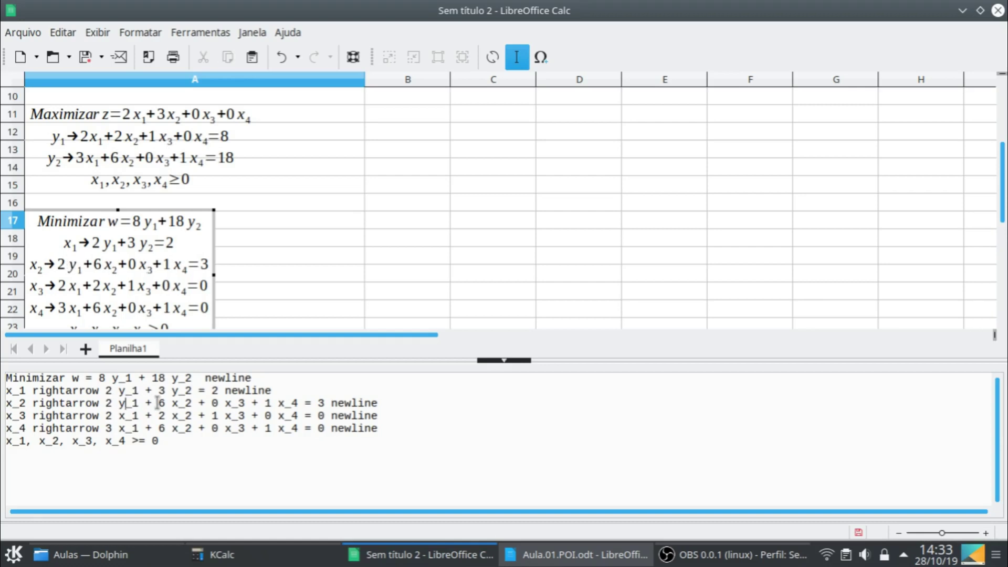
pyautogui.doubleClick(173, 404)
pyautogui.write('y')
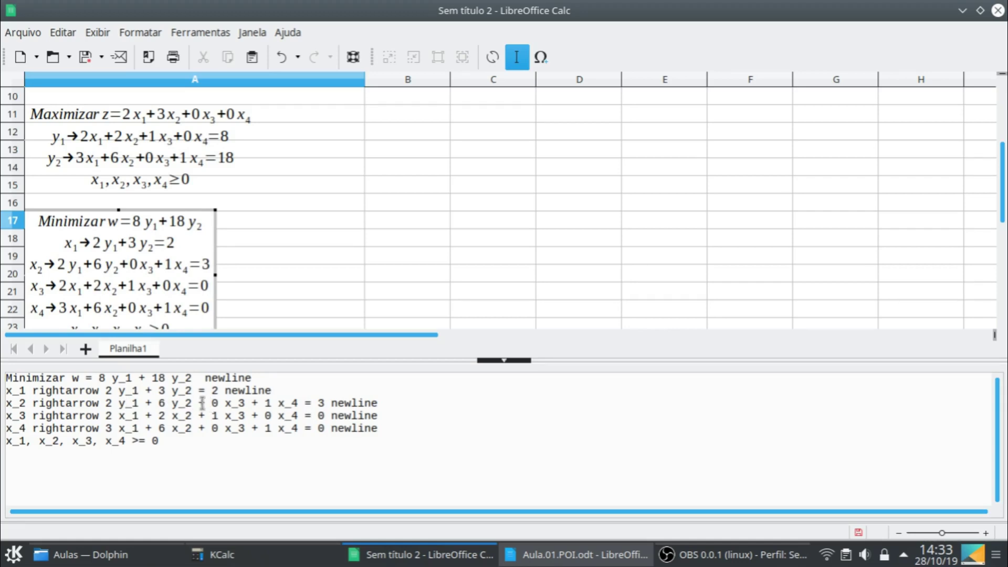
pyautogui.moveTo(200, 402); pyautogui.dragTo(298, 399)
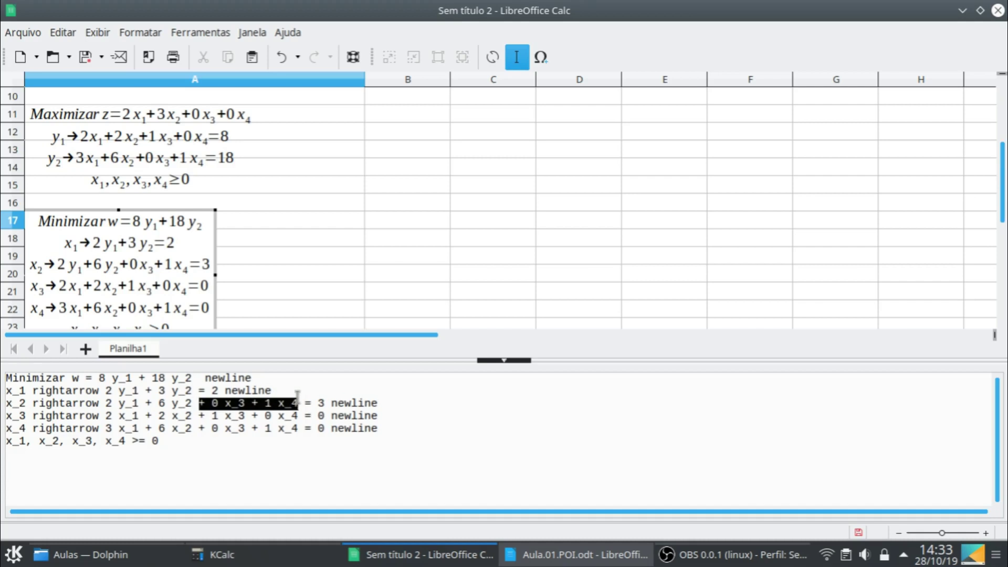
pyautogui.press('Delete')
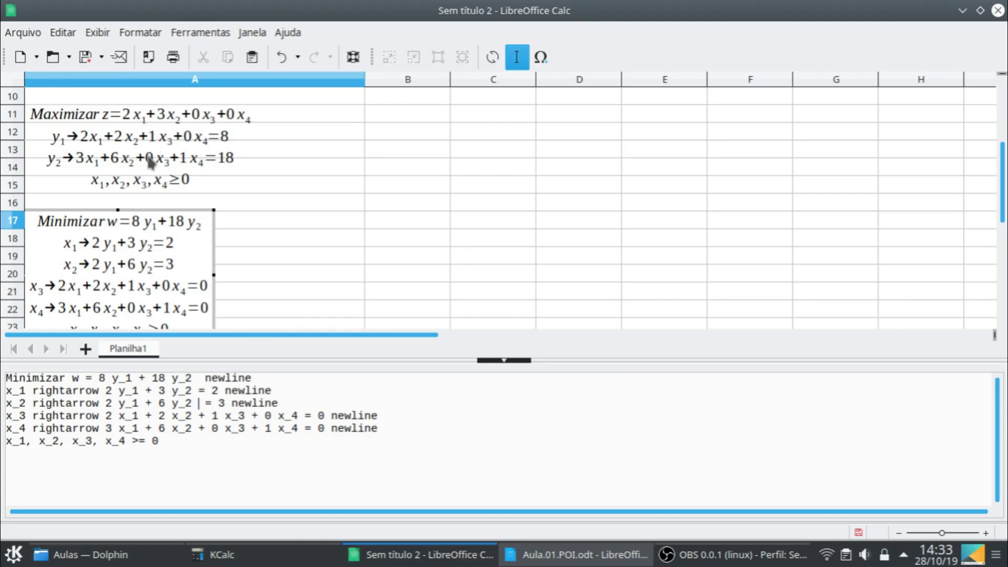
# - Rewrite the left side of the x_3 constraint as "1 y_1 + 0 y_2", deleting its x_3 and x_4 terms
pyautogui.moveTo(116, 415); pyautogui.dragTo(107, 410)
pyautogui.write('1')
pyautogui.moveTo(120, 412); pyautogui.dragTo(125, 413)
pyautogui.write('y')
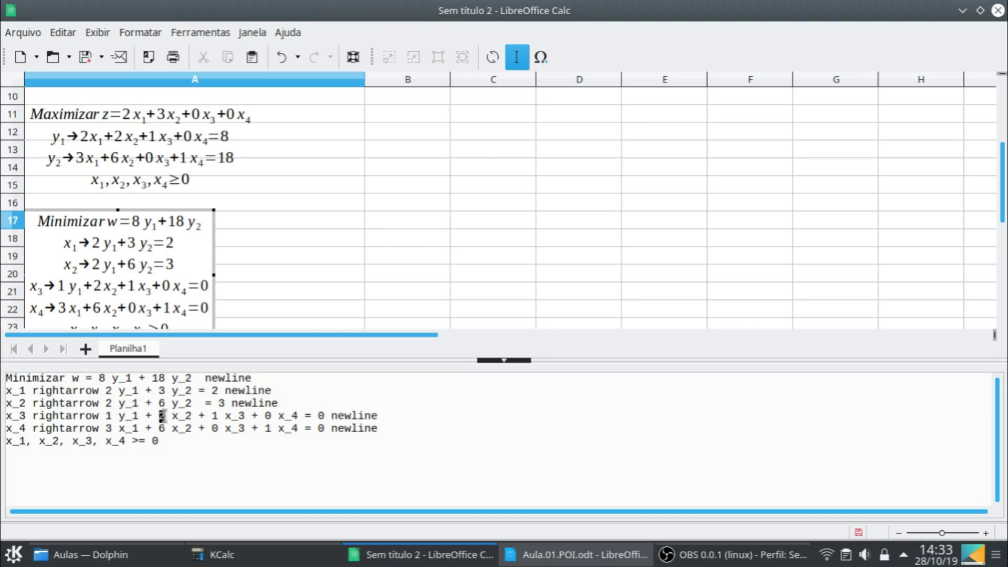
pyautogui.write('0')
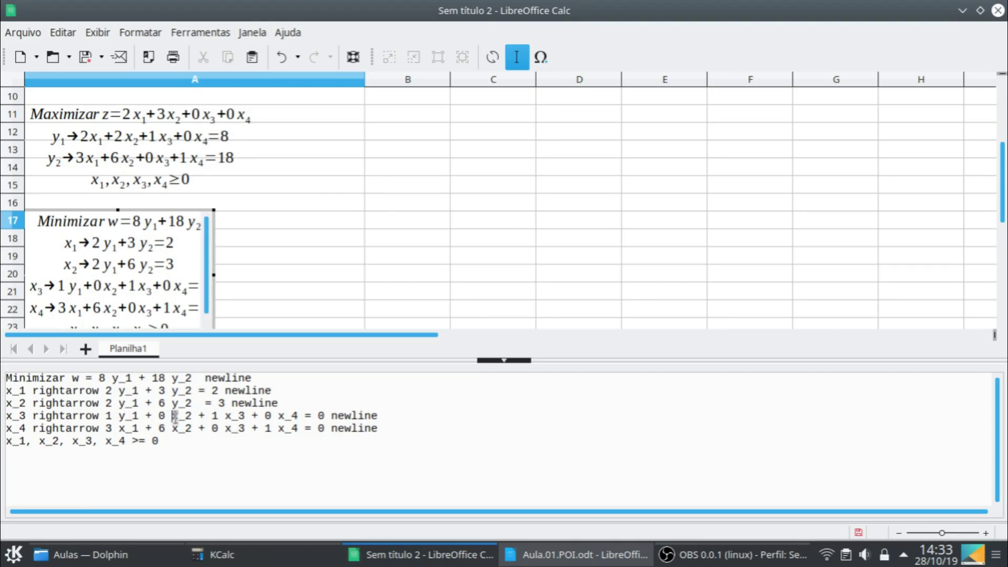
pyautogui.write('y')
pyautogui.moveTo(199, 417); pyautogui.dragTo(297, 416)
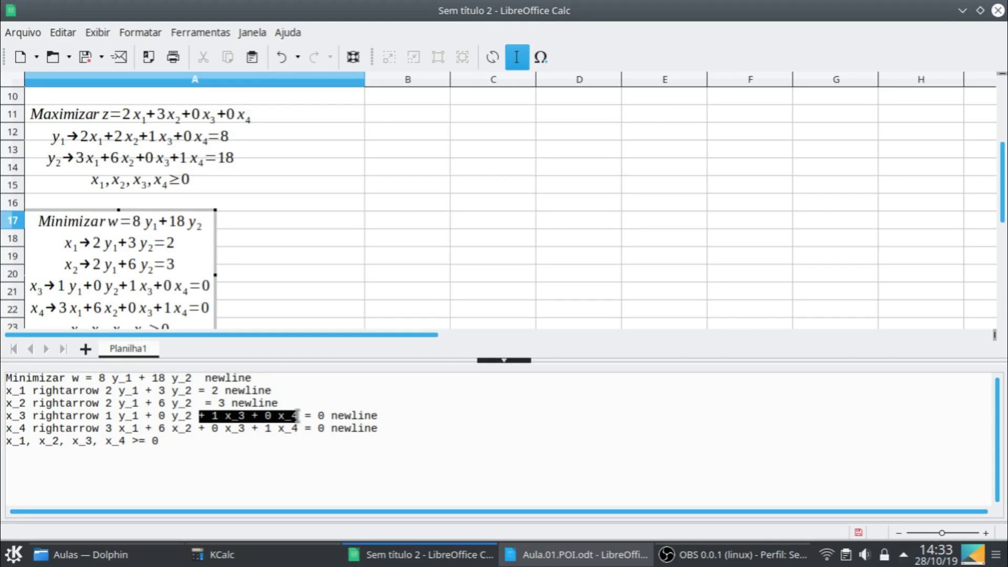
pyautogui.press('Delete')
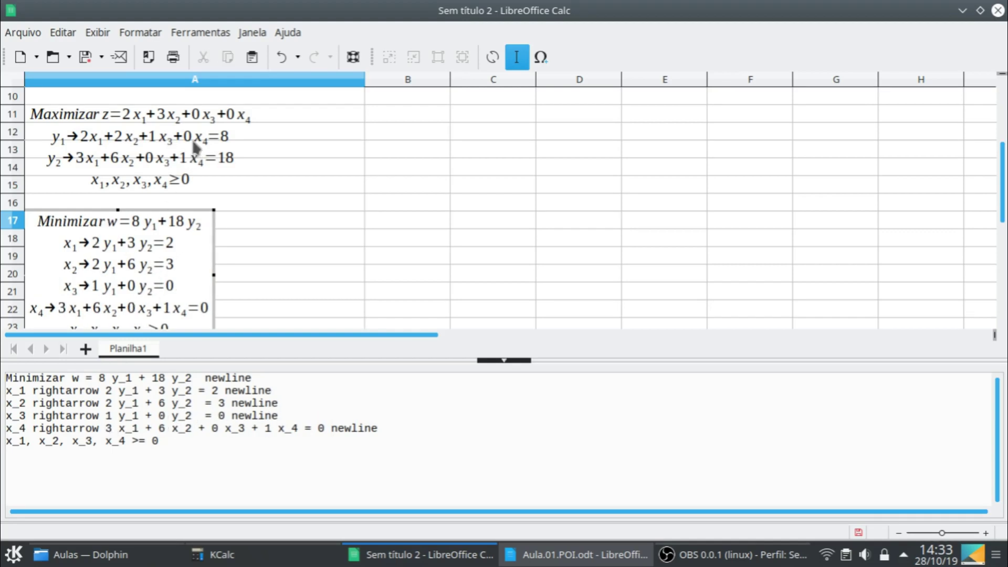
# - Rewrite the left side of the x_4 constraint as "0 y_1 + 1 y_2", deleting its x_3 and x_4 terms
pyautogui.doubleClick(108, 428)
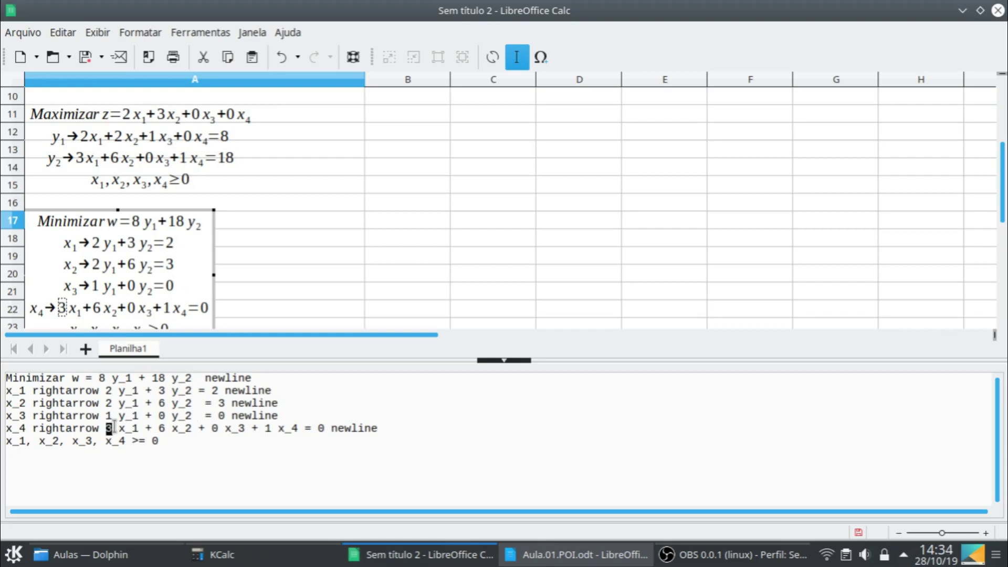
pyautogui.write('0')
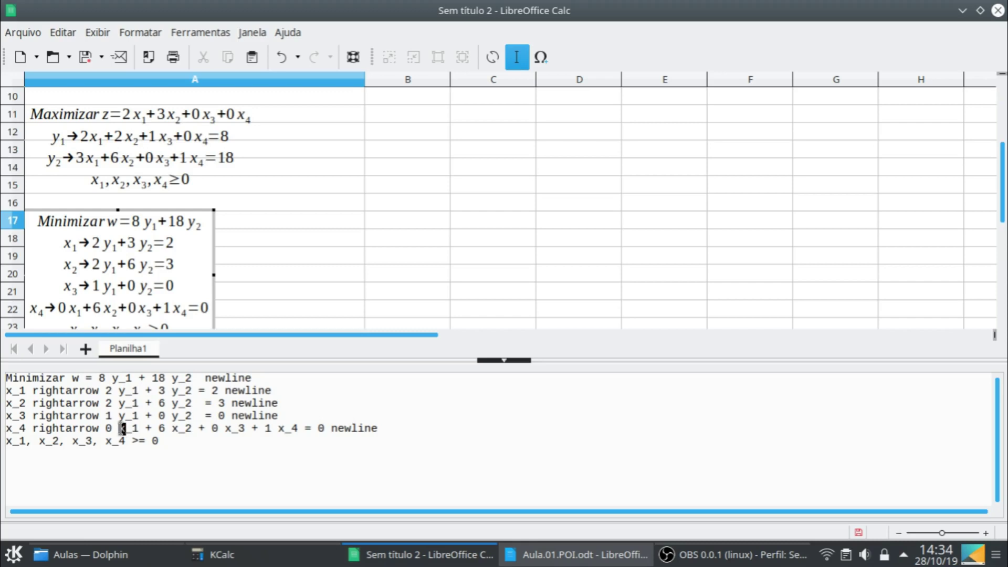
pyautogui.write('y')
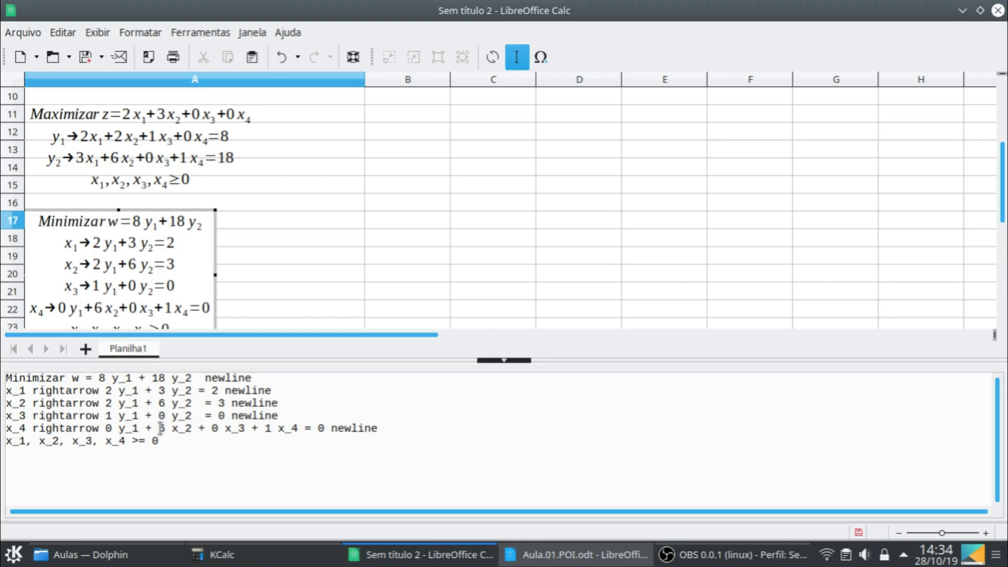
pyautogui.write('1')
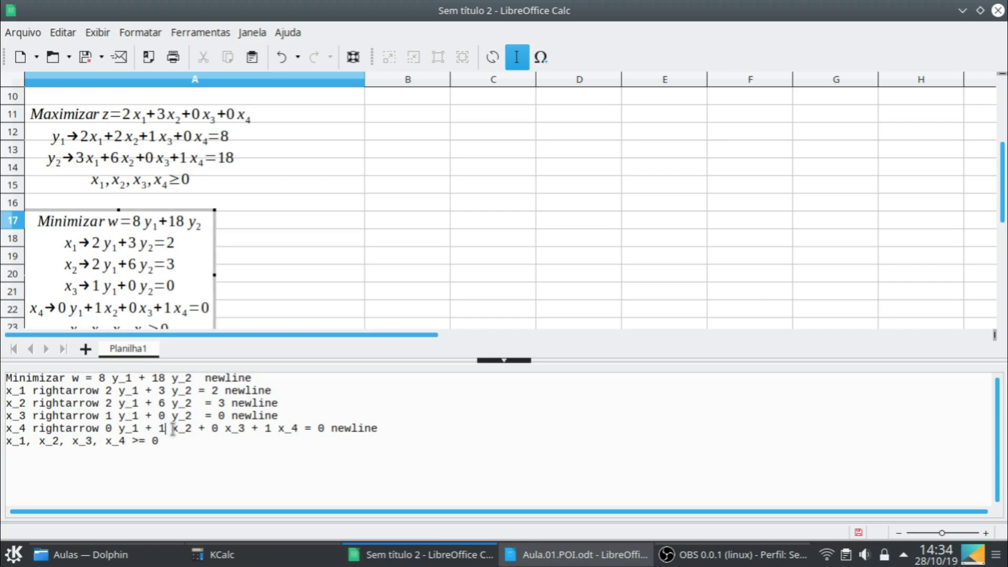
pyautogui.write('y')
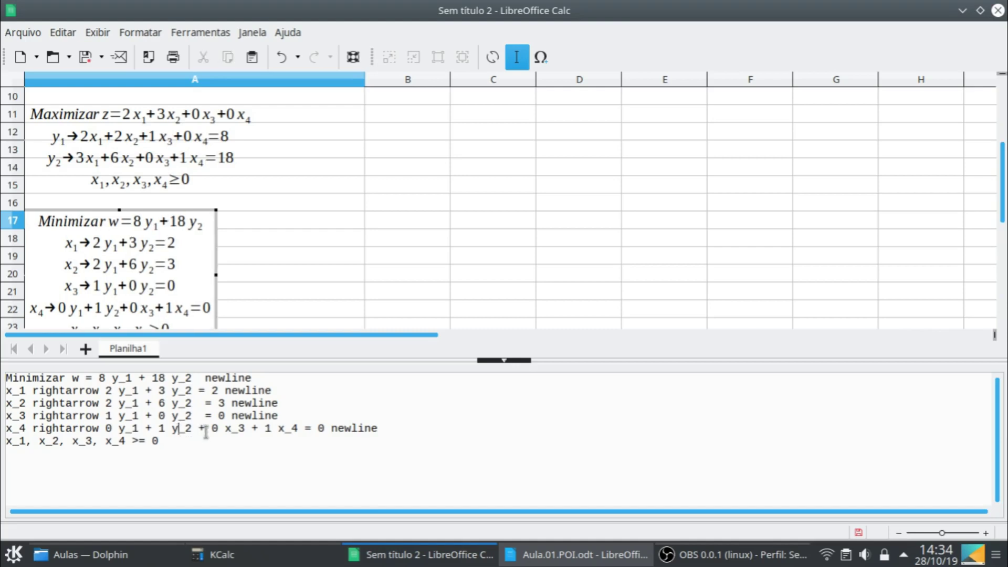
pyautogui.moveTo(192, 428); pyautogui.dragTo(298, 428)
pyautogui.press('BackSpace')
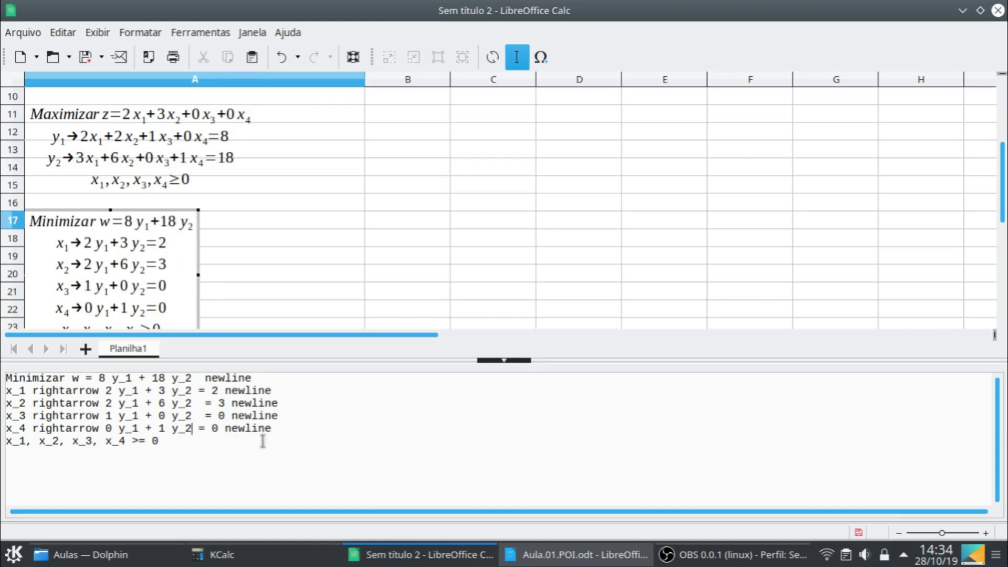
# - Switch to Aula.01.POI.odt in Writer and look up the dual constraint rule for ">= 0" variables in the summary table
pyautogui.moveTo(607, 561)
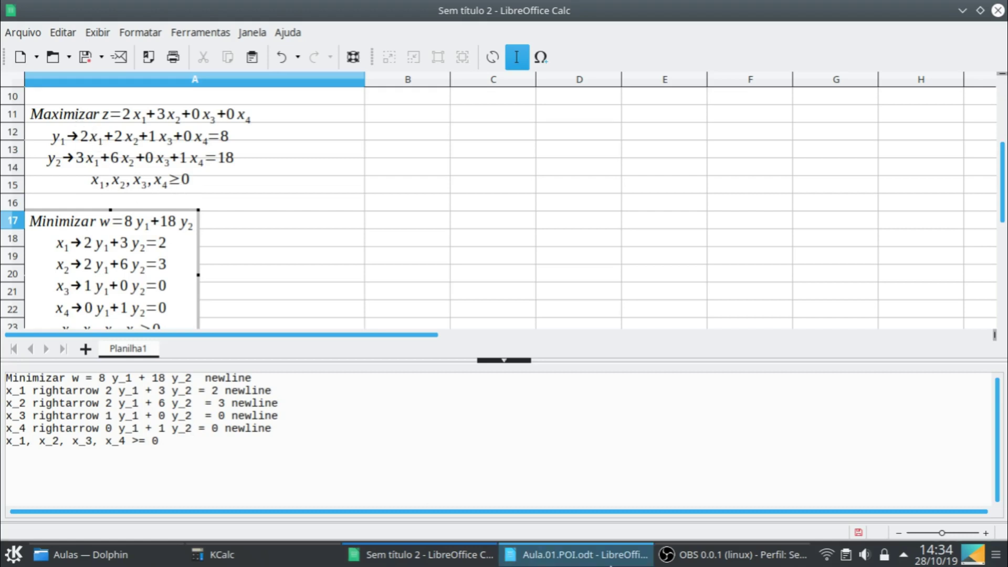
pyautogui.click(583, 554)
pyautogui.scroll(-15, 678, 294)
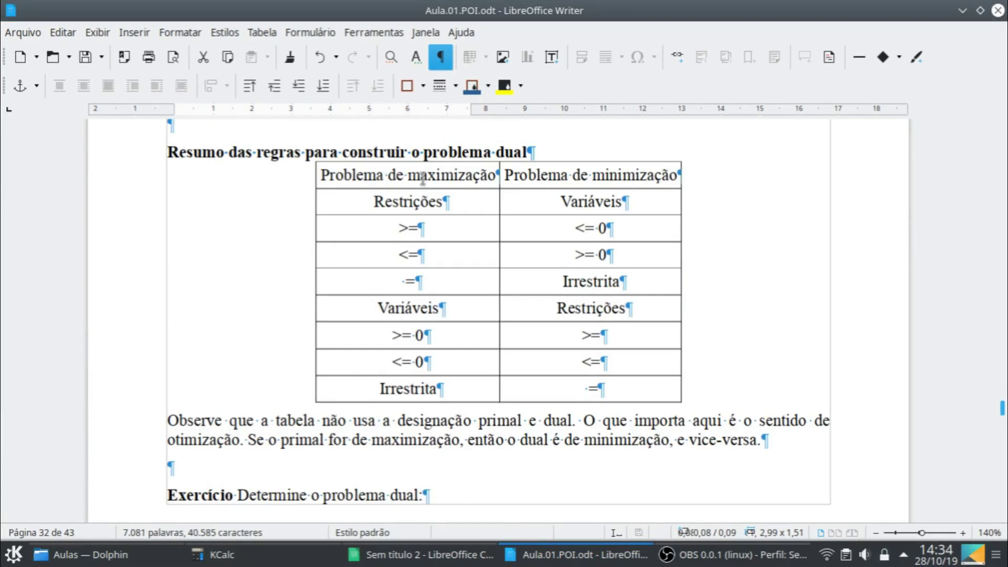
pyautogui.moveTo(386, 338); pyautogui.dragTo(430, 336)
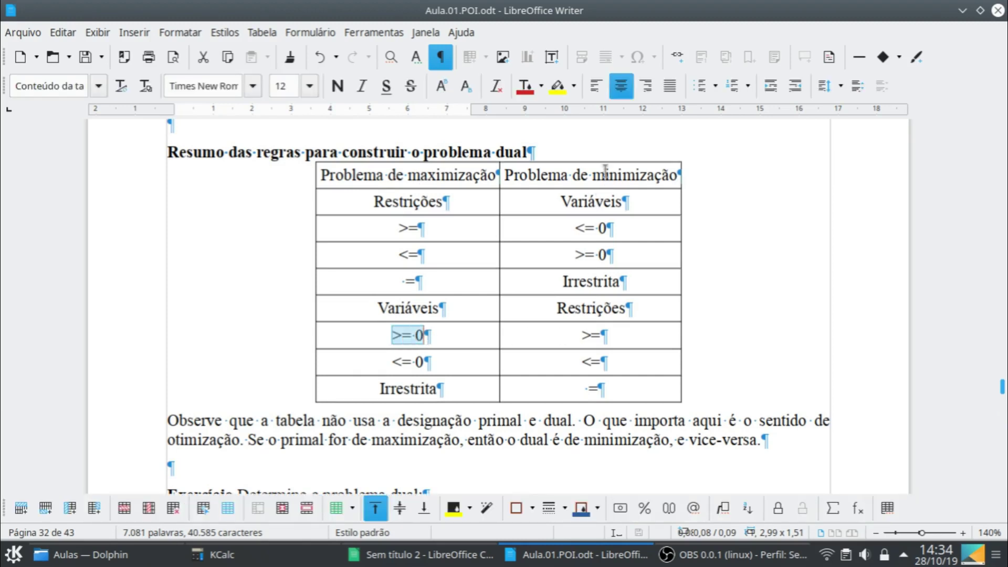
pyautogui.moveTo(580, 335); pyautogui.dragTo(601, 335)
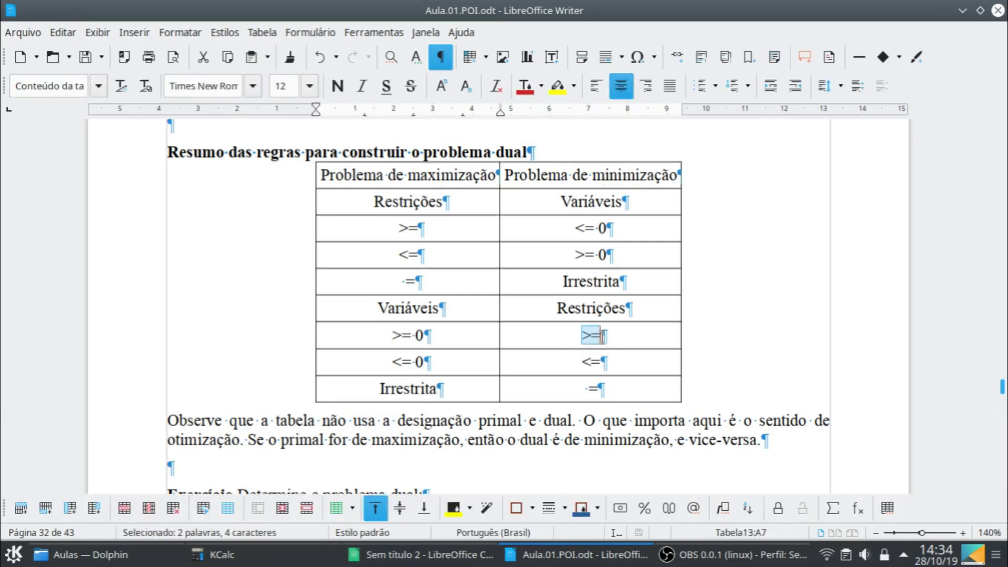
# - Return to the Calc spreadsheet and change the equality signs of the x_1 to x_4 constraints to ">="
pyautogui.click(577, 555)
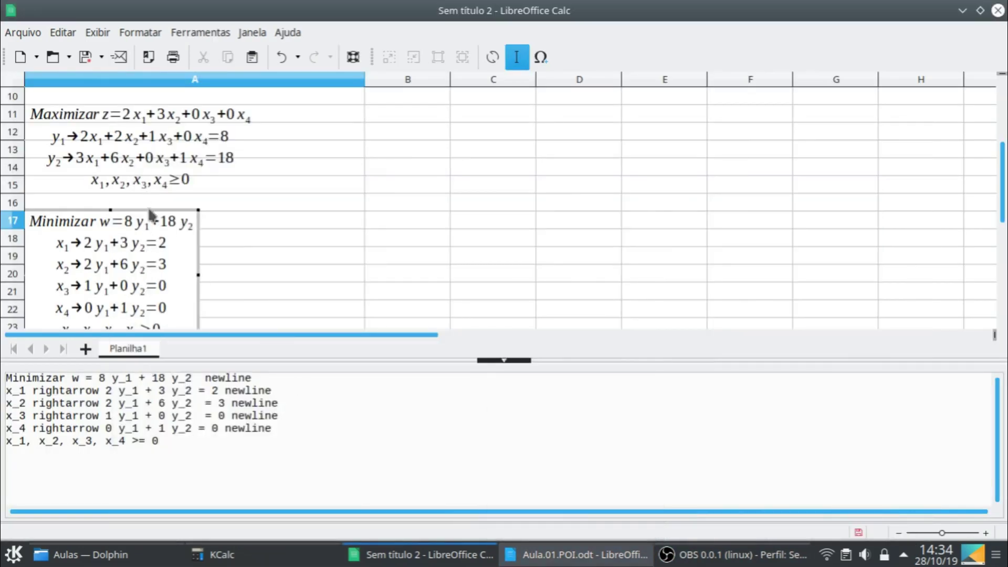
pyautogui.click(200, 390)
pyautogui.write('>')
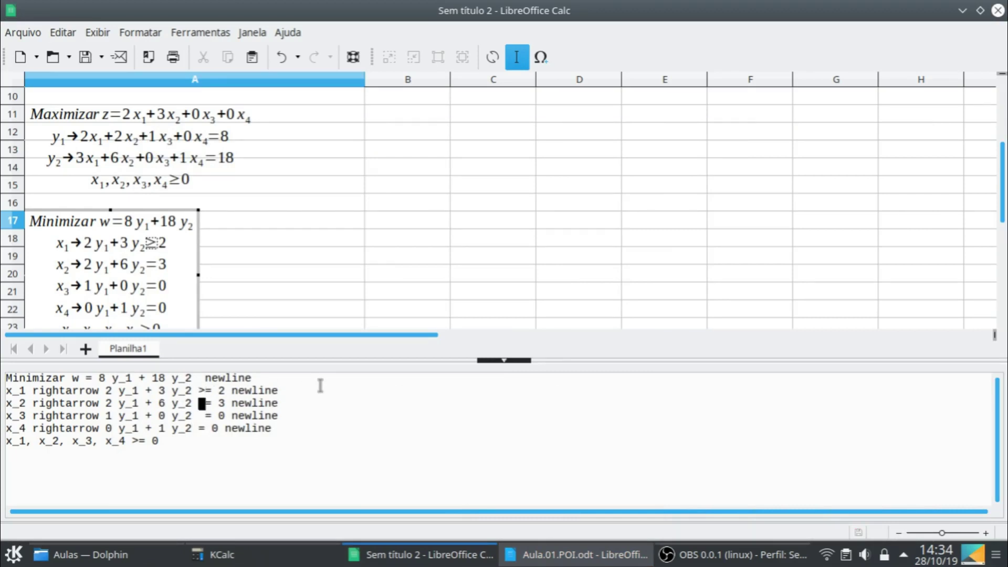
pyautogui.press('Down')
pyautogui.write('>')
pyautogui.press('Down')
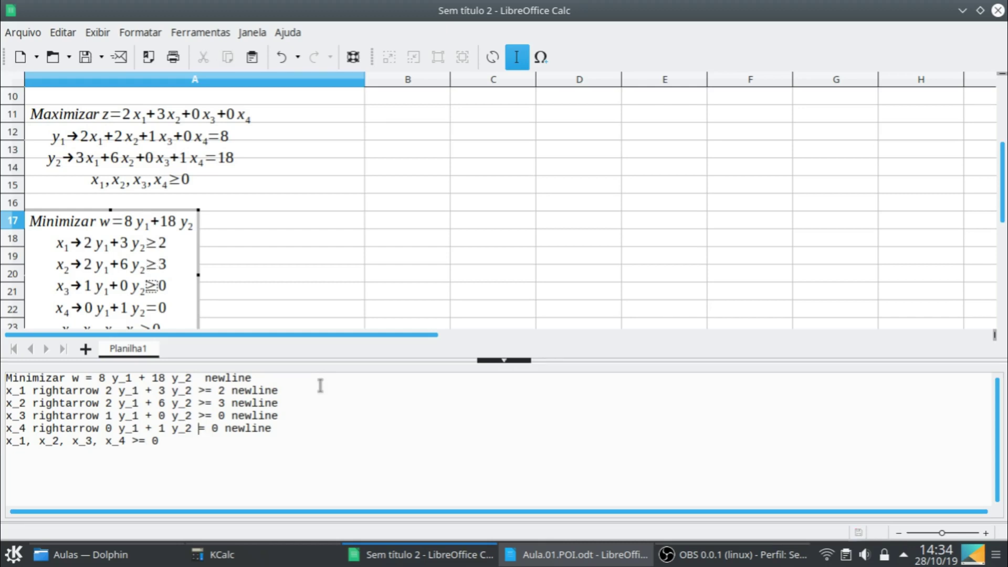
pyautogui.write('>')
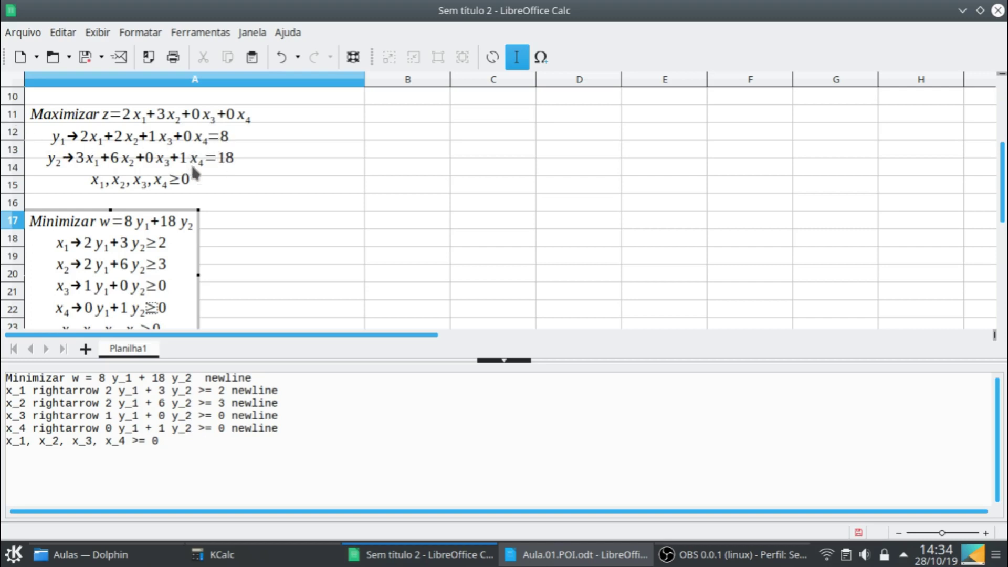
# - Check the rule table for equality constraints, and rewrite the dual's last line in Calc as "y_1, y_2 irrestritas"
pyautogui.click(513, 562)
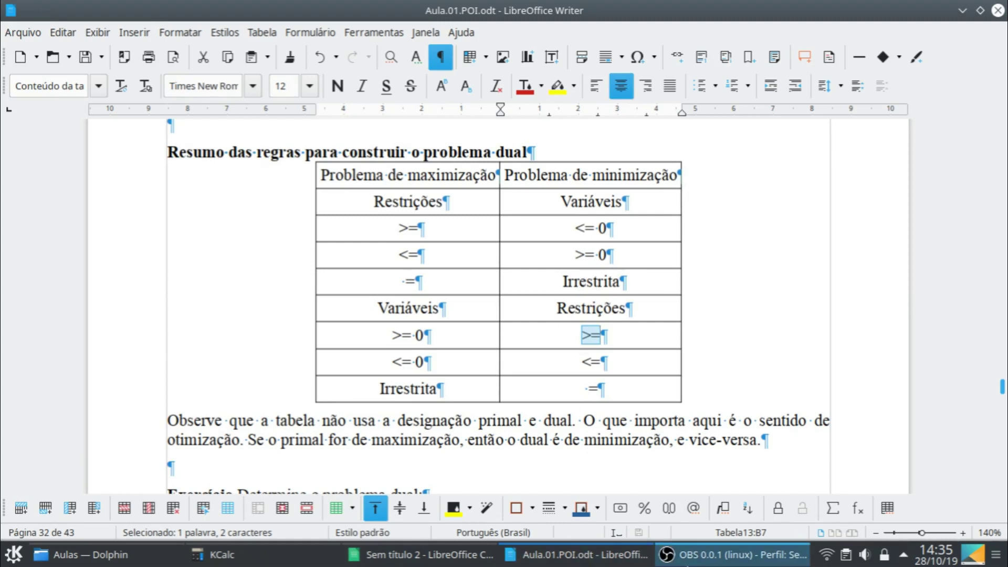
pyautogui.click(420, 555)
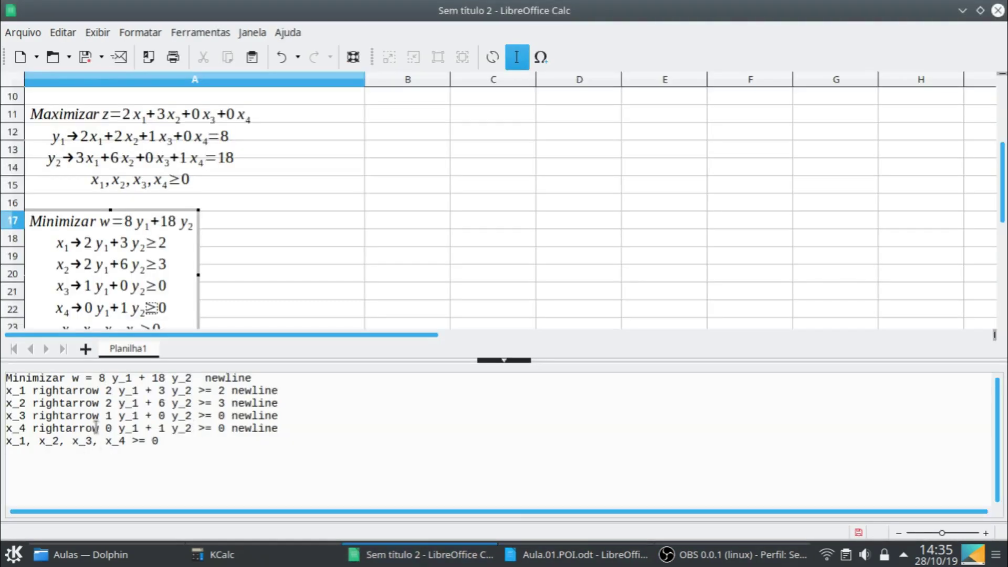
pyautogui.write('y')
pyautogui.moveTo(39, 441); pyautogui.dragTo(189, 455)
pyautogui.write('y_2')
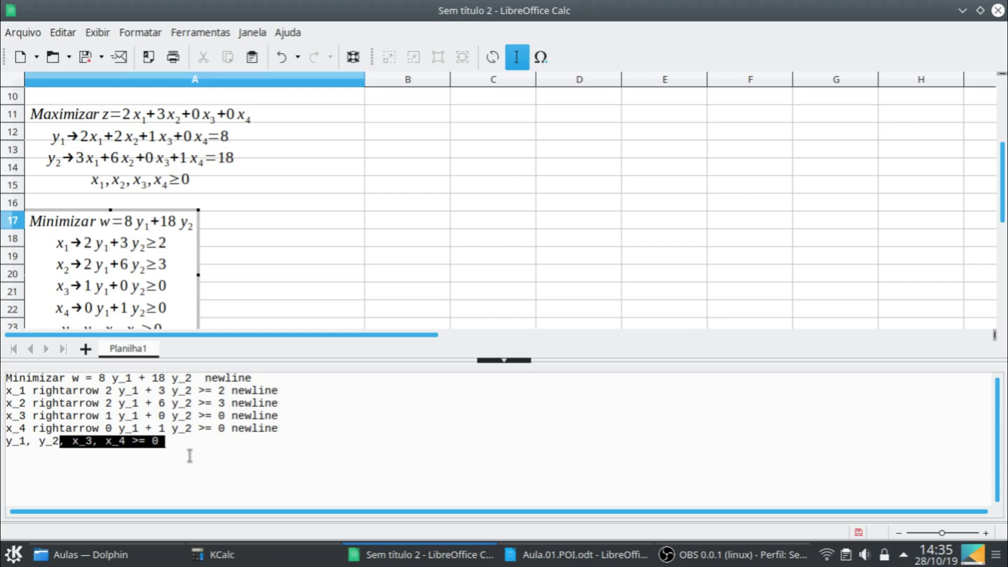
pyautogui.write(' irrestritas')
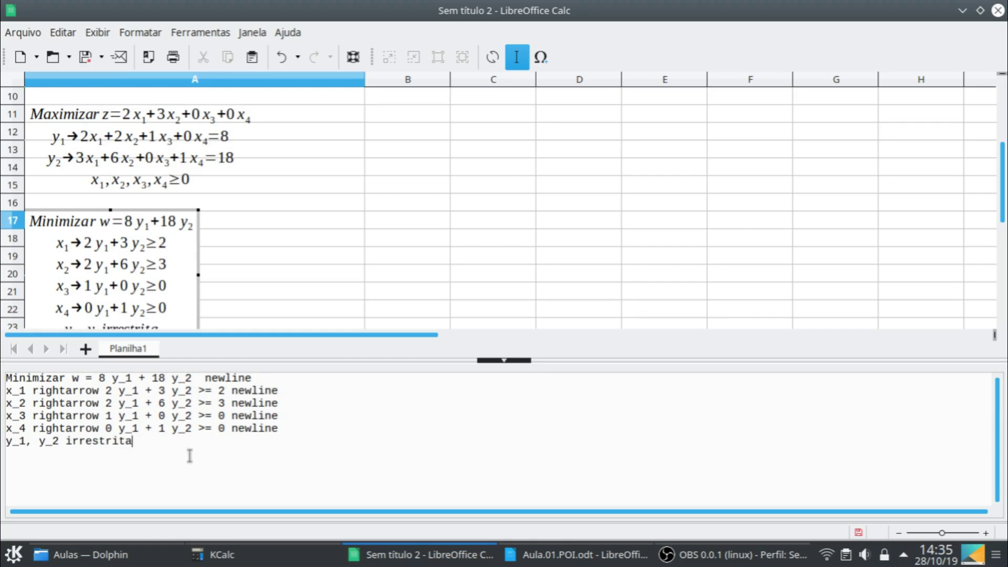
pyautogui.click(322, 269)
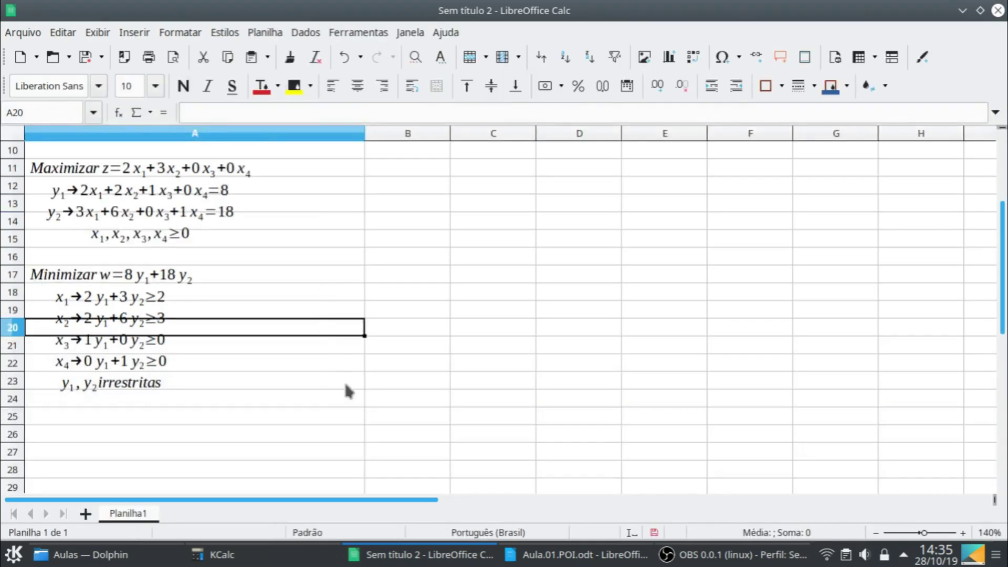
# - Copy the dual problem formula and paste the duplicate at cell A25
pyautogui.scroll(-2, 336, 375)
pyautogui.scroll(1, 288, 360)
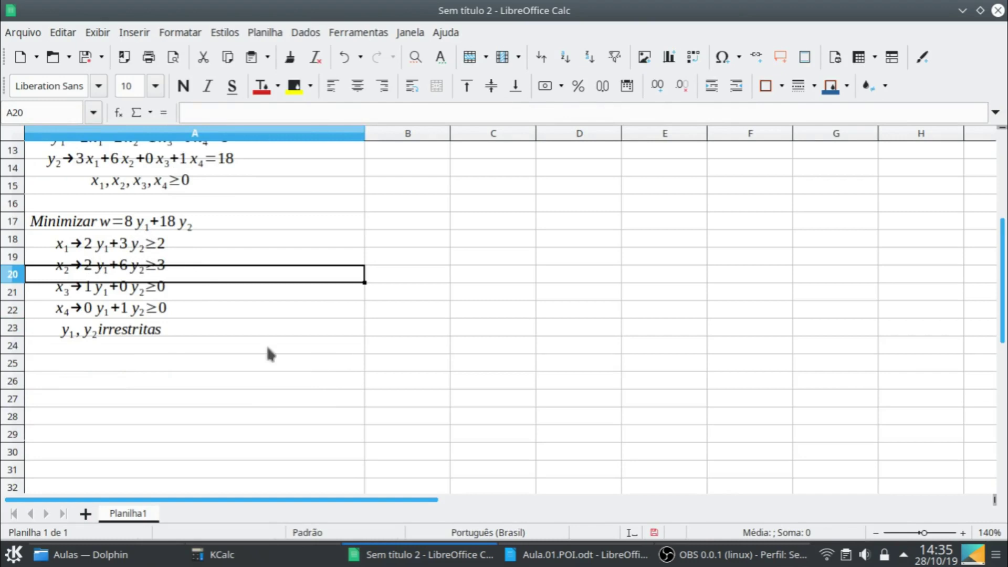
pyautogui.click(163, 233)
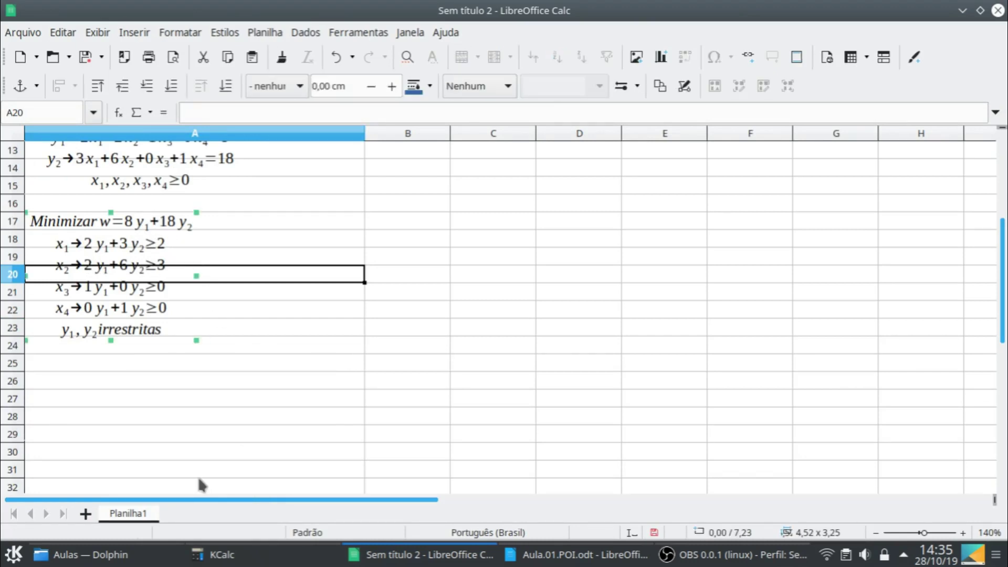
pyautogui.click(134, 369)
pyautogui.hotkey('ctrl', 'v')
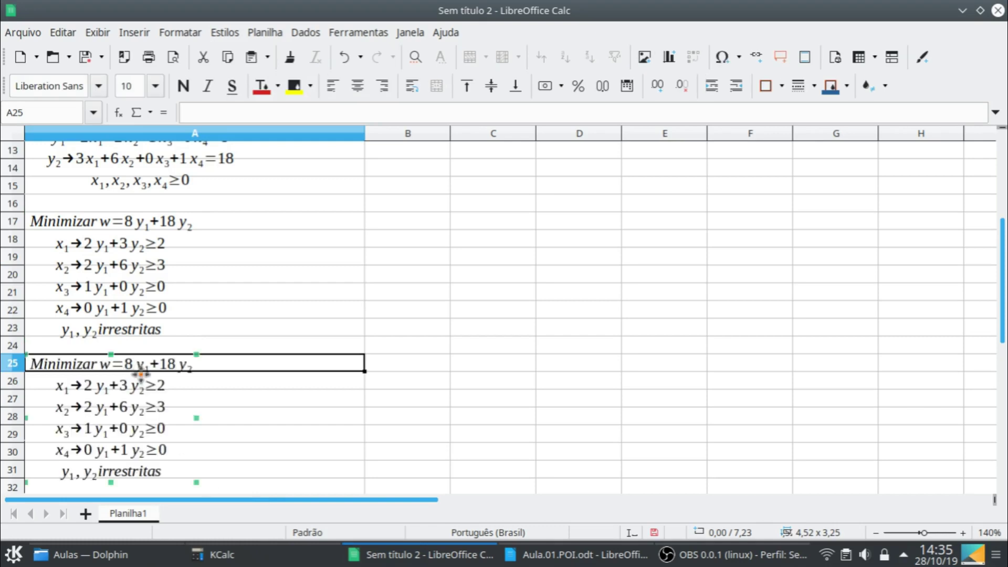
# - In the duplicated formula, delete the "x_1 rightarrow" and "x_2 rightarrow" labels from the first two constraints
pyautogui.scroll(-1, 463, 320)
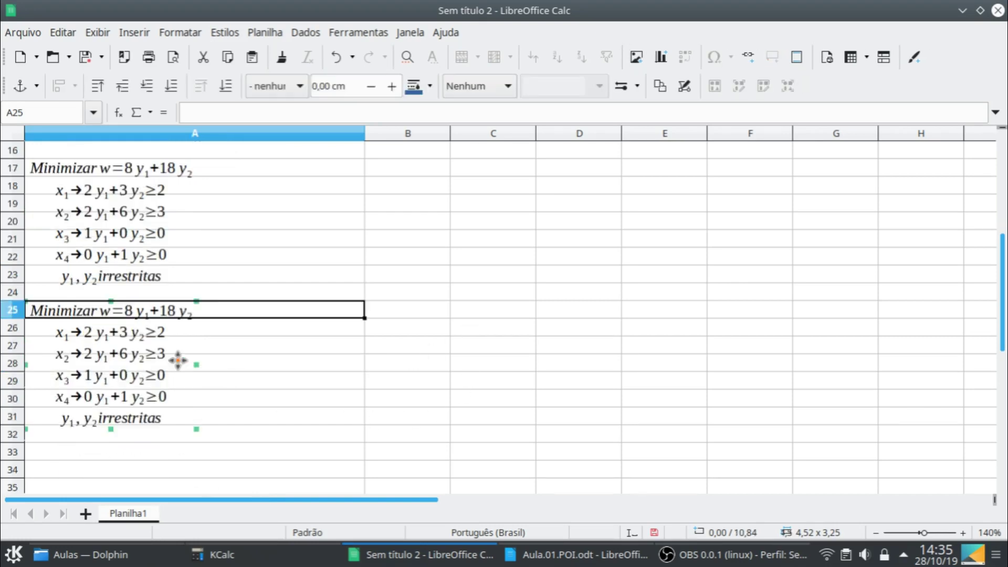
pyautogui.doubleClick(133, 368)
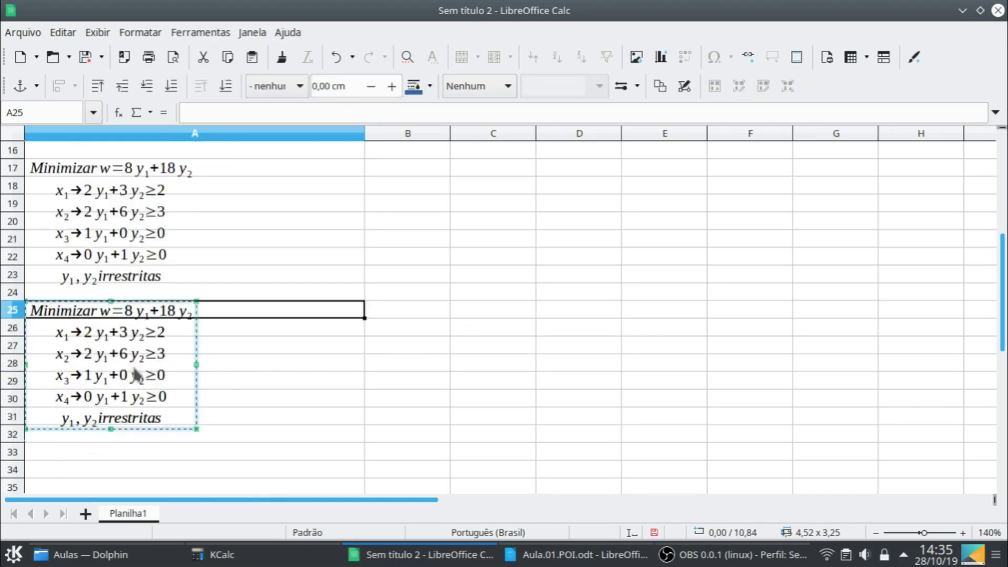
pyautogui.scroll(-2, 442, 248)
pyautogui.scroll(-1, 442, 248)
pyautogui.scroll(1, 442, 248)
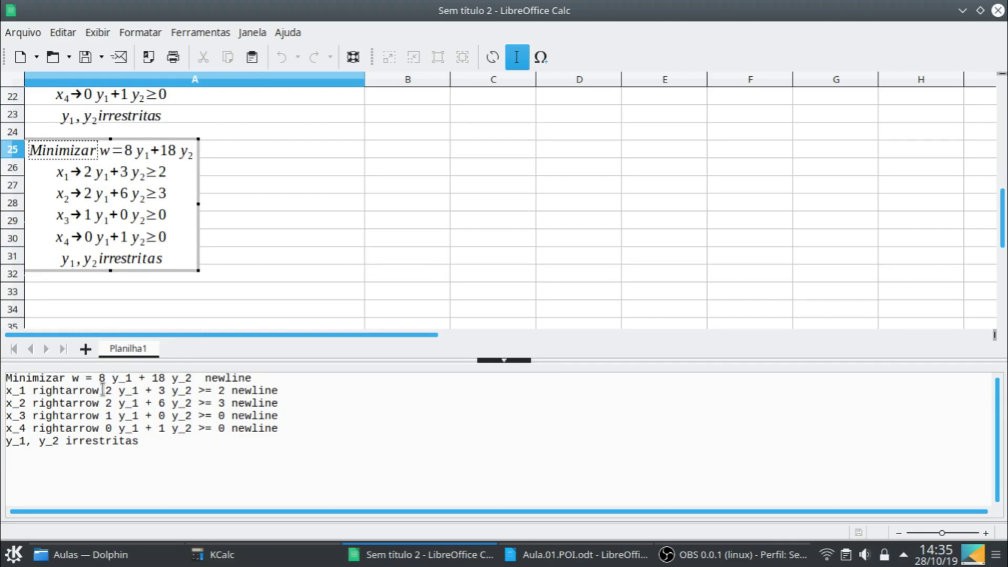
pyautogui.moveTo(108, 392)
pyautogui.mouseDown()
pyautogui.moveTo(10, 403)
pyautogui.moveTo(6, 391)
pyautogui.mouseUp()
pyautogui.press('BackSpace')
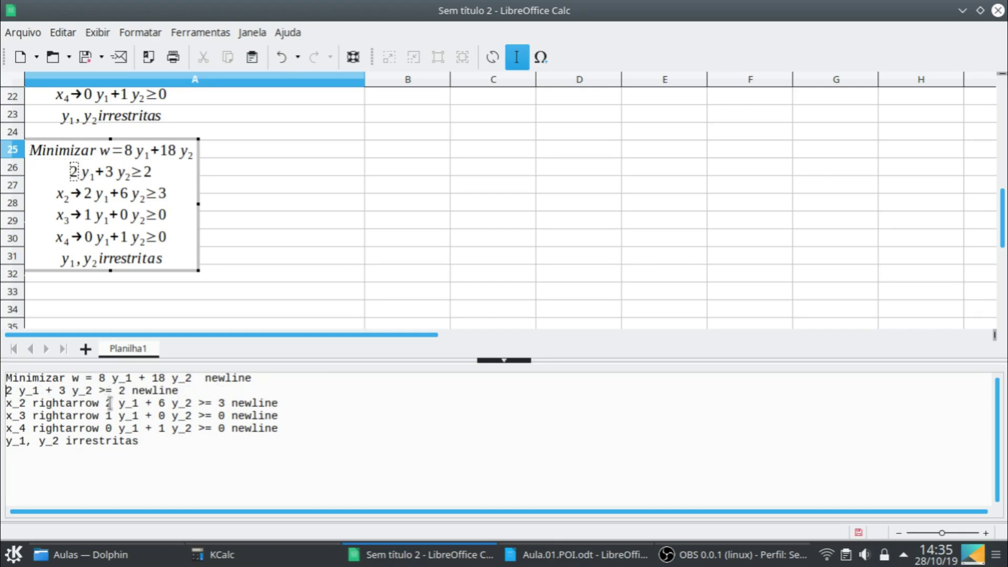
pyautogui.moveTo(107, 403); pyautogui.dragTo(6, 403)
pyautogui.press('BackSpace')
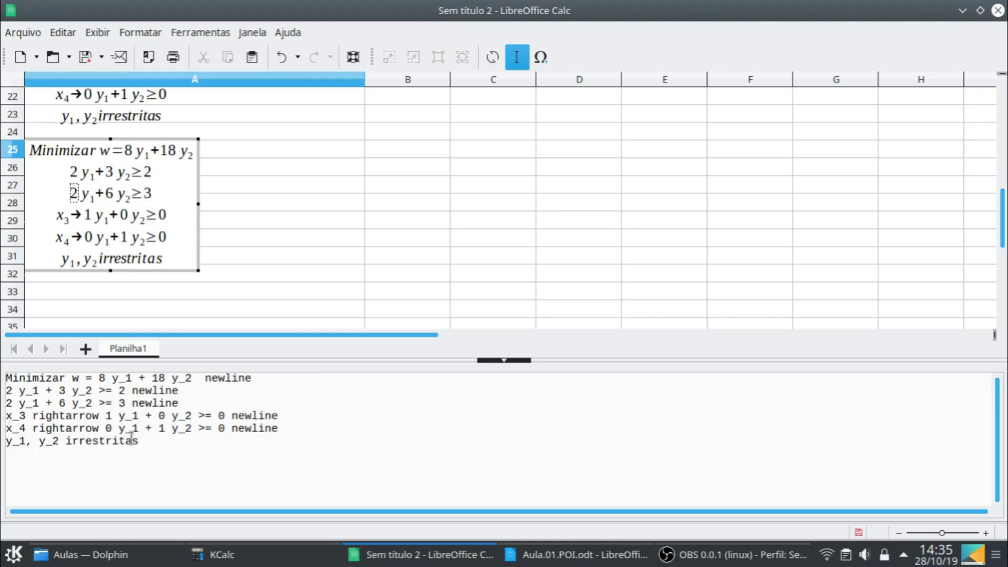
# - Reduce the duplicate's x_3 constraint to "y_1 >= 0" and remove y_1 from the "irrestritas" line
pyautogui.moveTo(118, 416); pyautogui.dragTo(6, 416)
pyautogui.press('BackSpace')
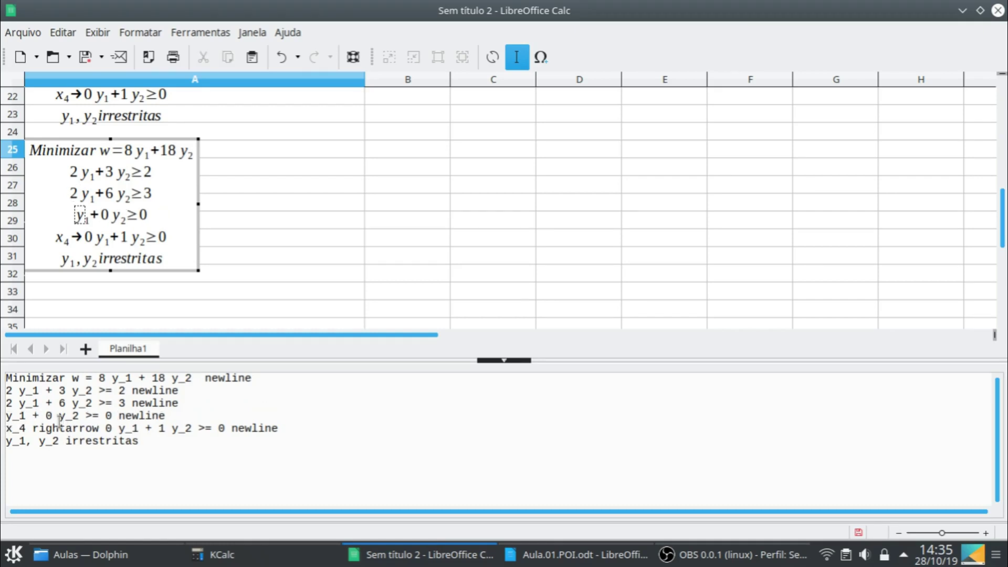
pyautogui.moveTo(34, 415); pyautogui.dragTo(82, 417)
pyautogui.press('BackSpace')
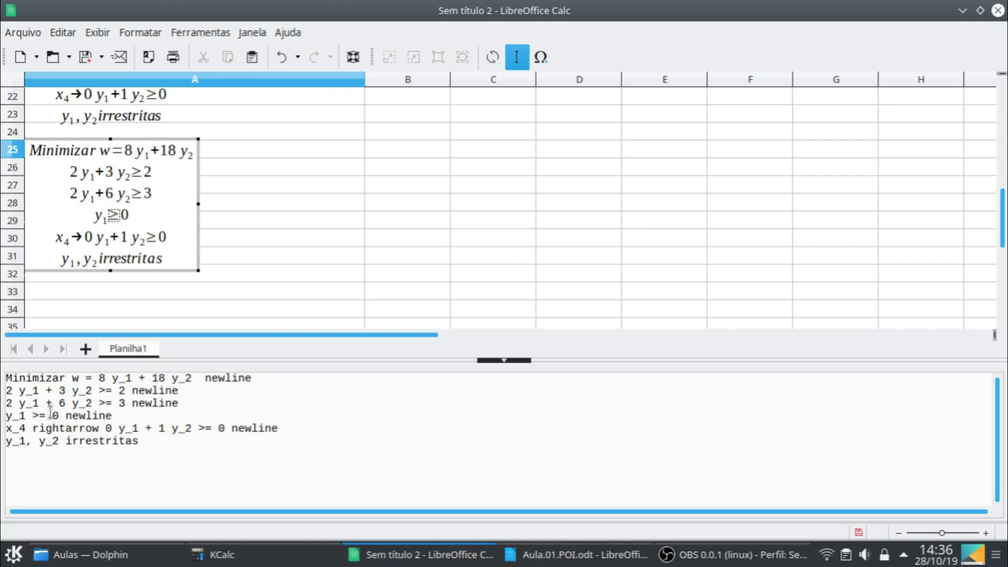
pyautogui.moveTo(8, 440); pyautogui.dragTo(41, 445)
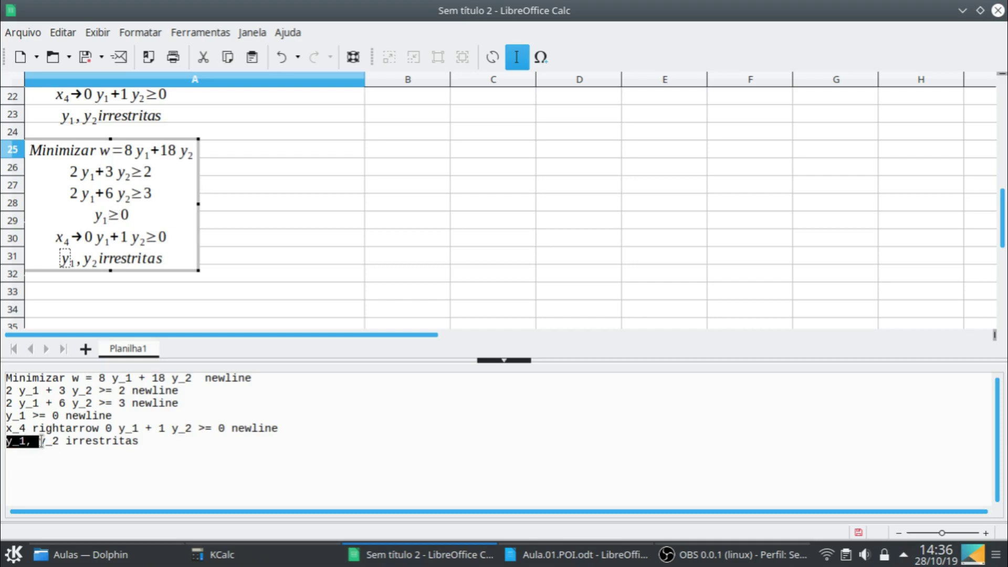
pyautogui.press('Delete')
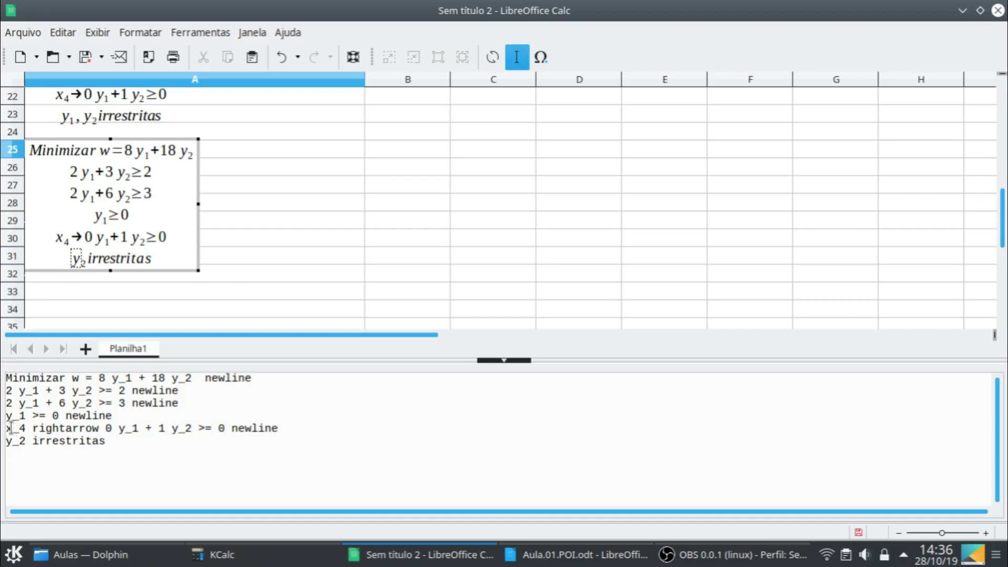
# - Reduce the duplicate's x_4 constraint to "y_2 >= 0", remove the "irrestritas" line with the preceding newline, and finish editing the formula
pyautogui.moveTo(8, 428); pyautogui.dragTo(137, 430)
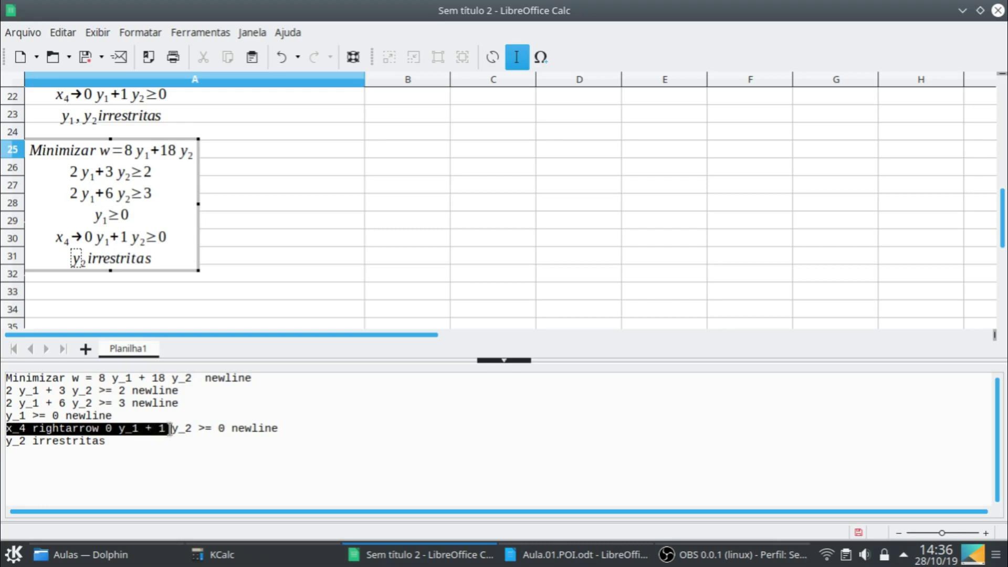
pyautogui.press('BackSpace')
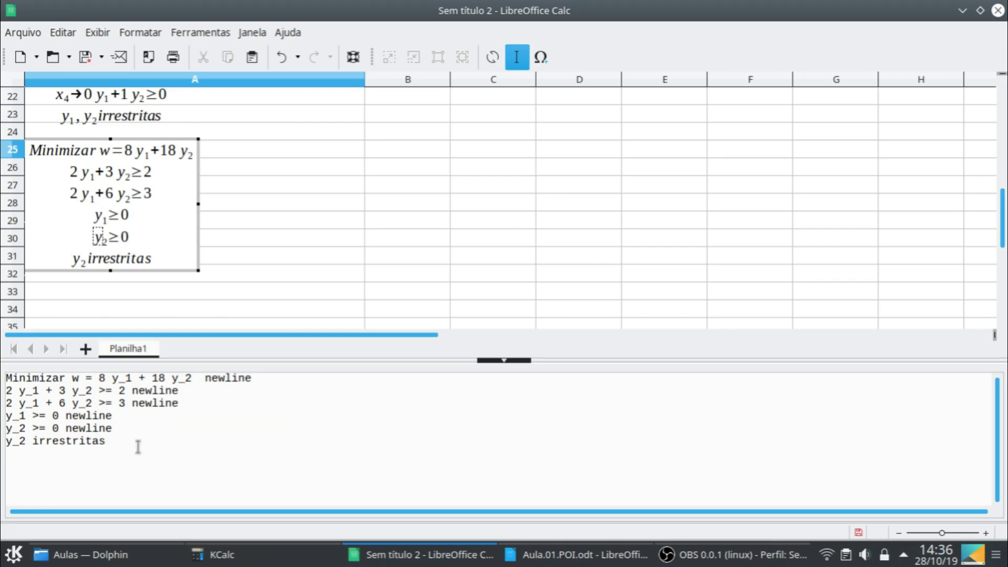
pyautogui.moveTo(66, 427); pyautogui.dragTo(118, 440)
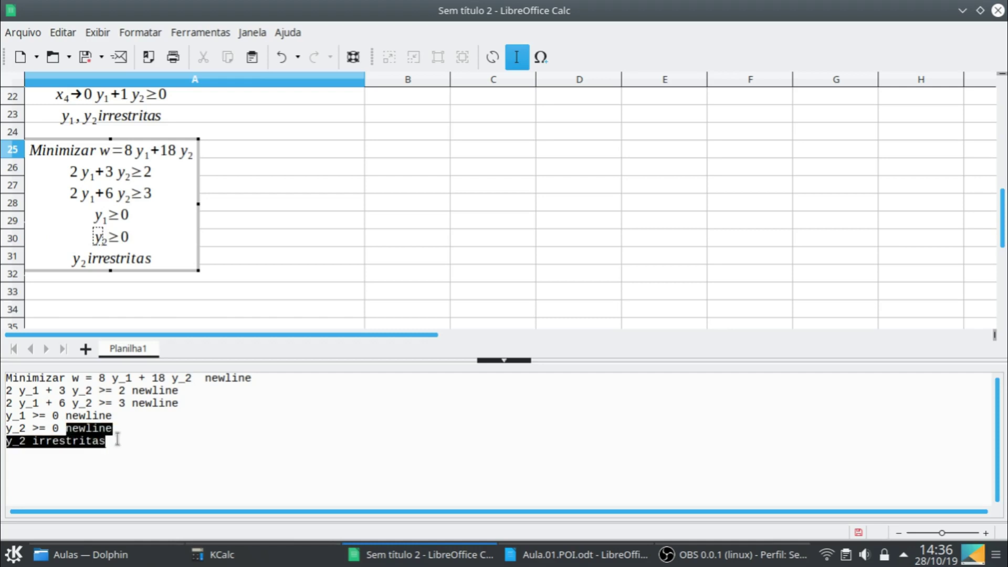
pyautogui.press('BackSpace')
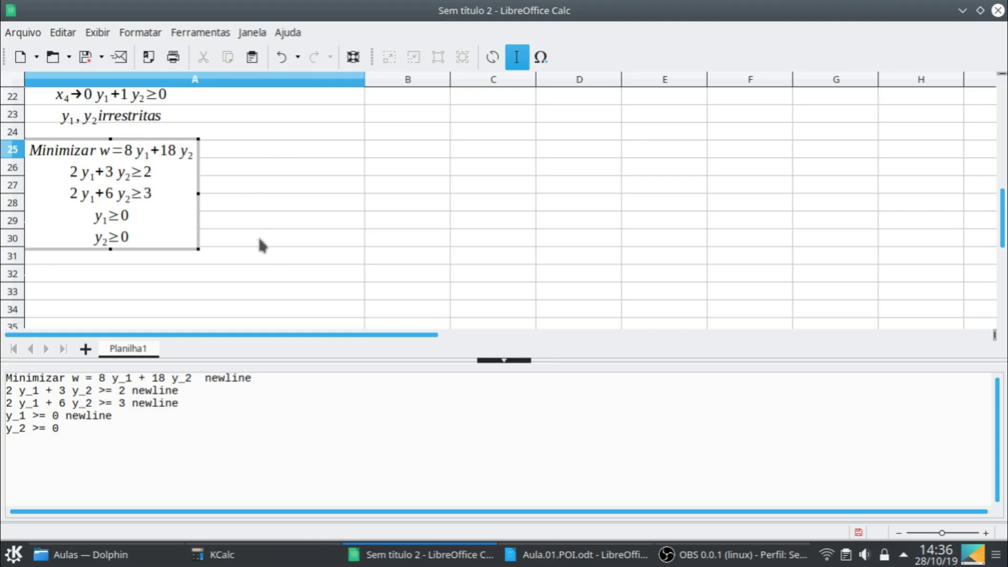
pyautogui.click(256, 272)
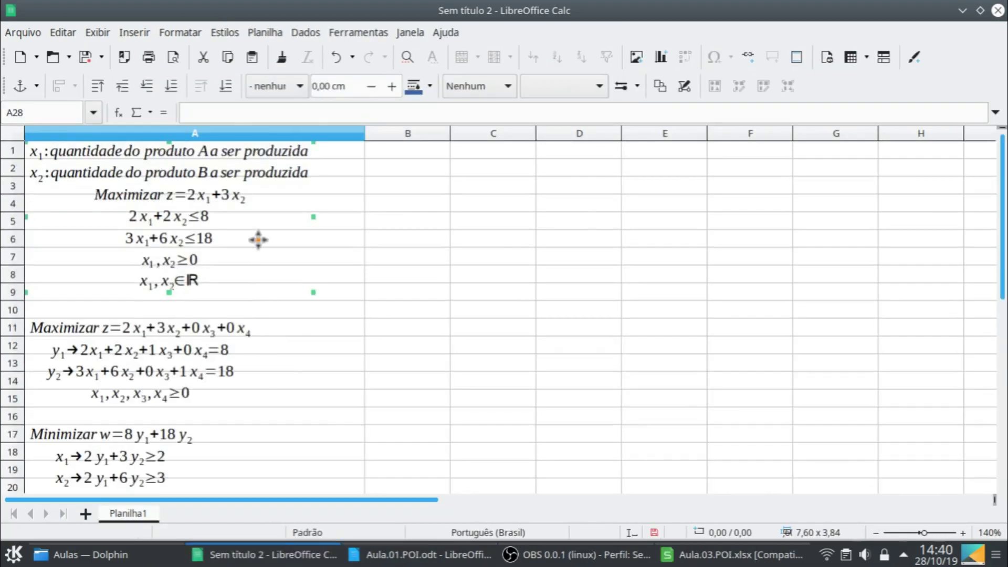
# - Switch to Aula.03.POI.xlsx in WPS Spreadsheets, paste the original primal model into the Primal.Dual sheet, and widen column A to fit it
pyautogui.scroll(-2, 237, 336)
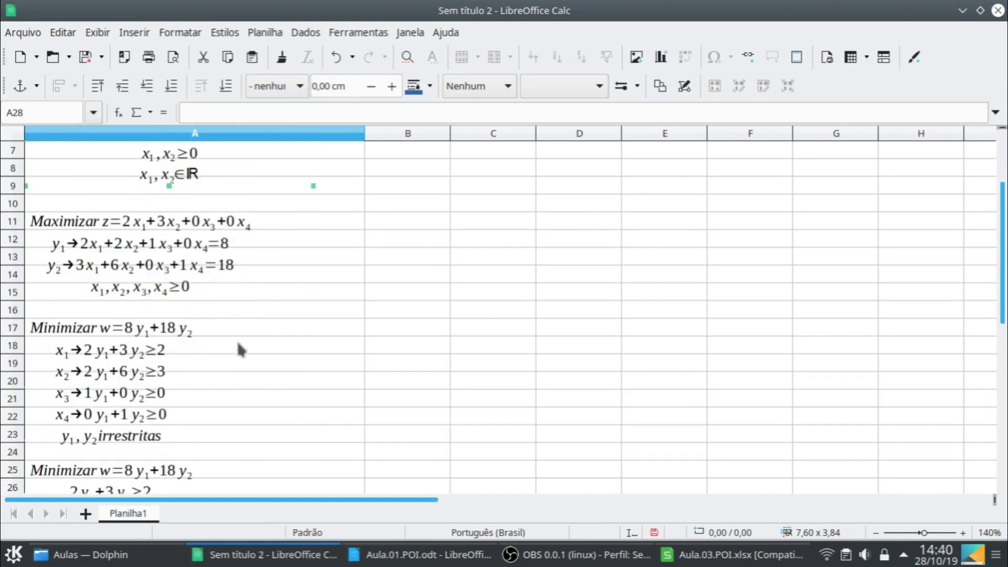
pyautogui.scroll(-3, 237, 405)
pyautogui.scroll(5, 237, 405)
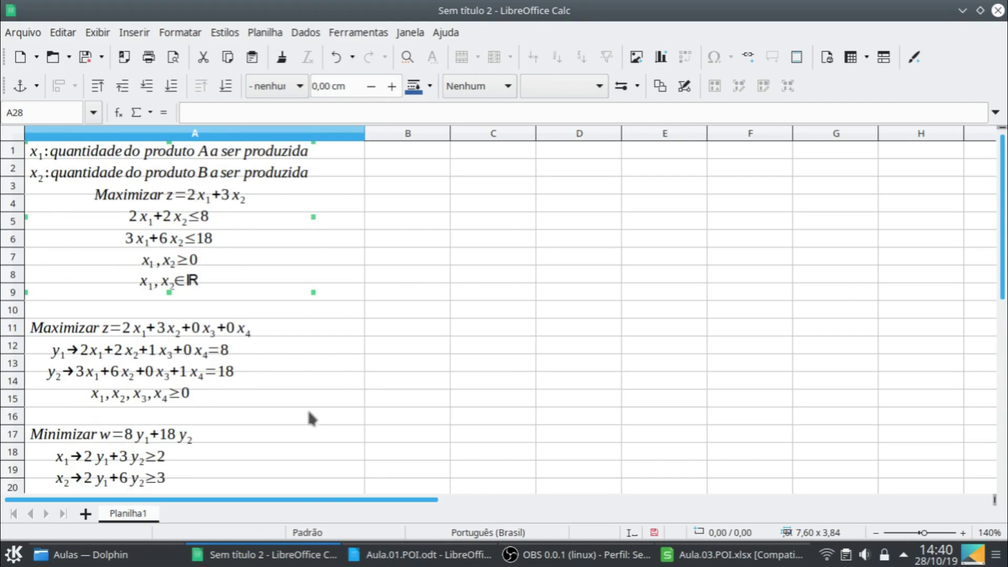
pyautogui.click(727, 557)
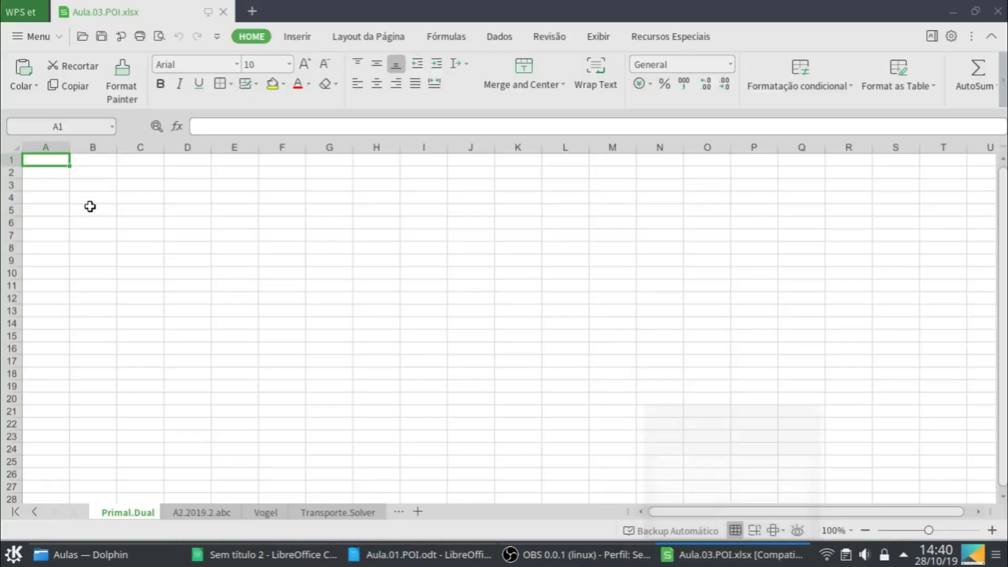
pyautogui.hotkey('ctrl', 'v')
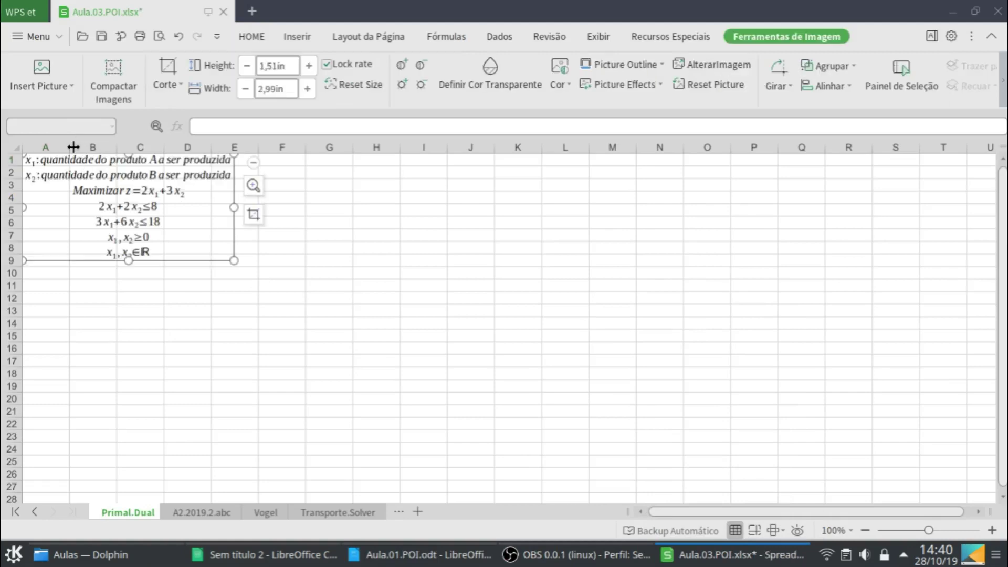
pyautogui.moveTo(72, 148); pyautogui.dragTo(247, 169)
# - Enter the labels x1, x2, Z, R1 and R2 in cells C1 to C5
pyautogui.click(319, 160)
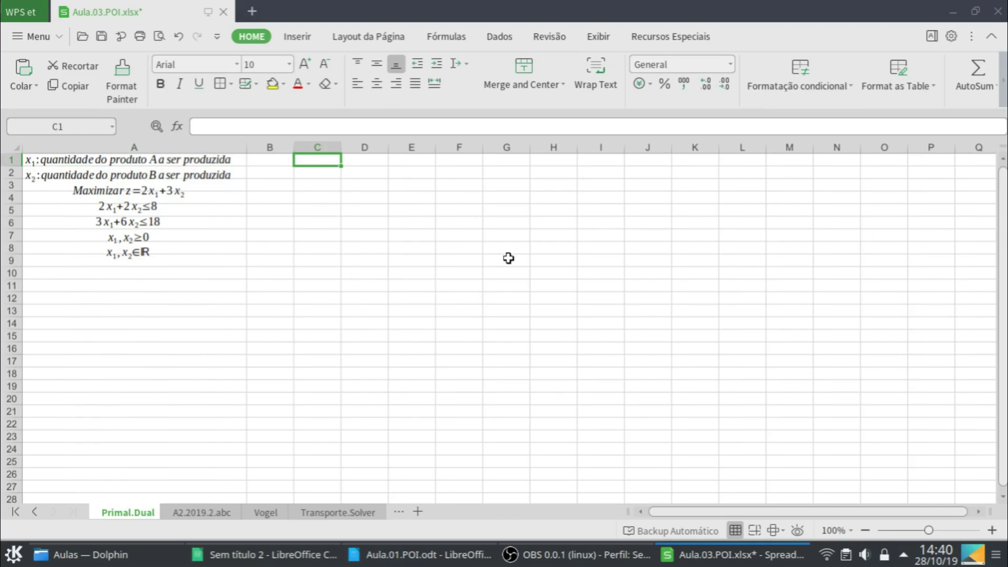
pyautogui.write('x1')
pyautogui.press('Return')
pyautogui.write('x2')
pyautogui.press('Return')
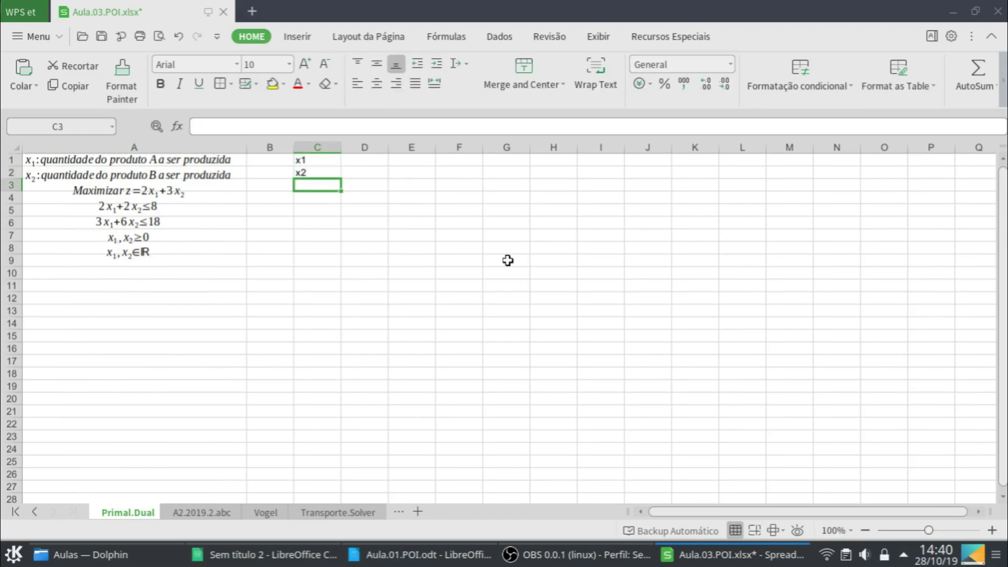
pyautogui.write('z')
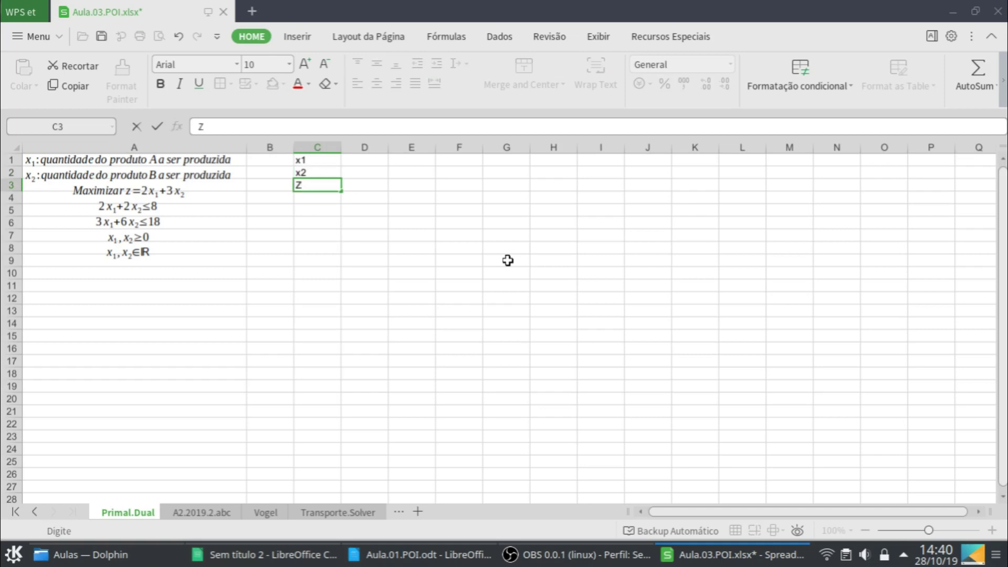
pyautogui.press('Return')
pyautogui.write('R1')
pyautogui.press('Return')
pyautogui.write('R2')
pyautogui.press('Return')
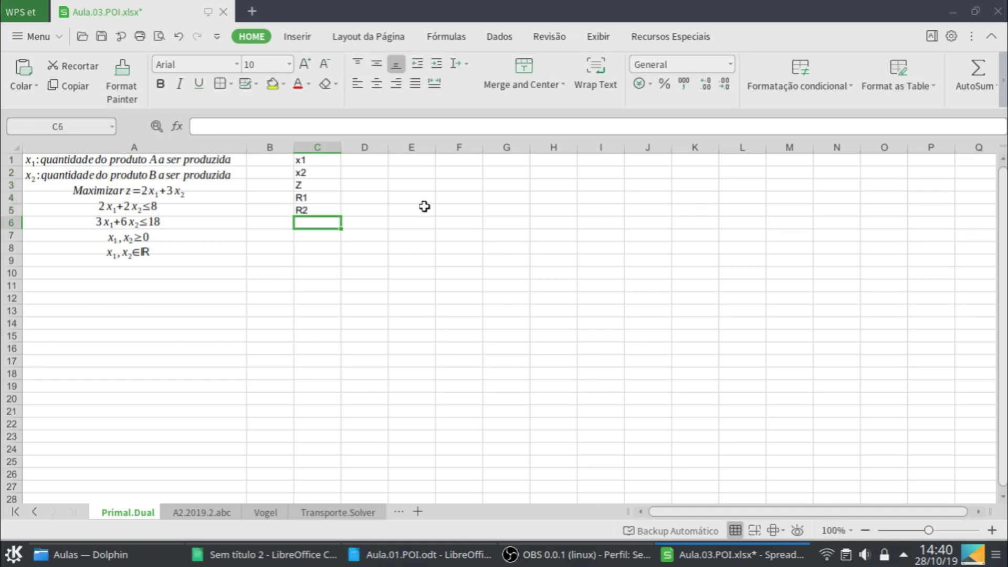
# - Enter the constraint limits 8 for R1 in E4 and 18 for R2 in E5
pyautogui.click(409, 195)
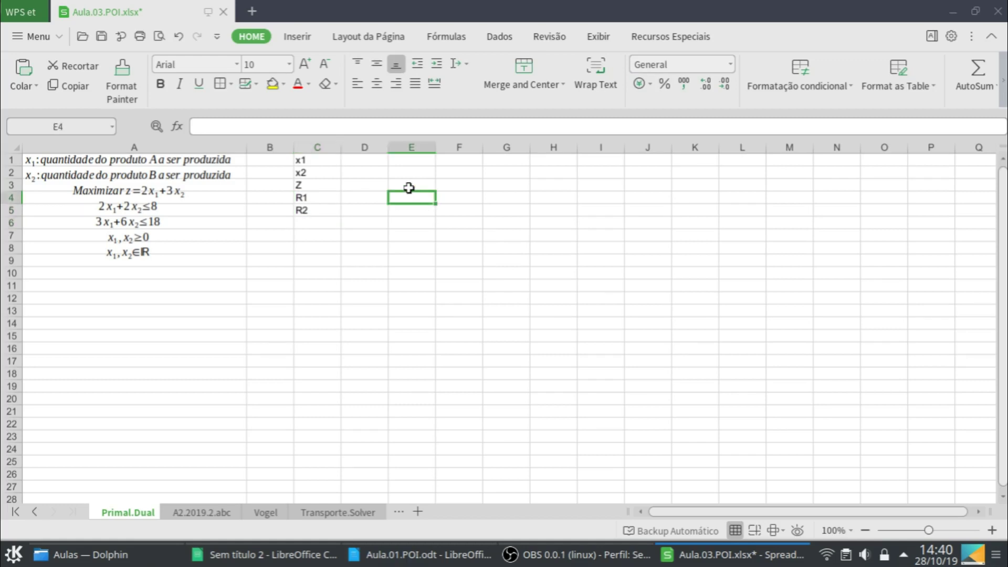
pyautogui.write('8')
pyautogui.press('Return')
pyautogui.write('18')
pyautogui.press('Return')
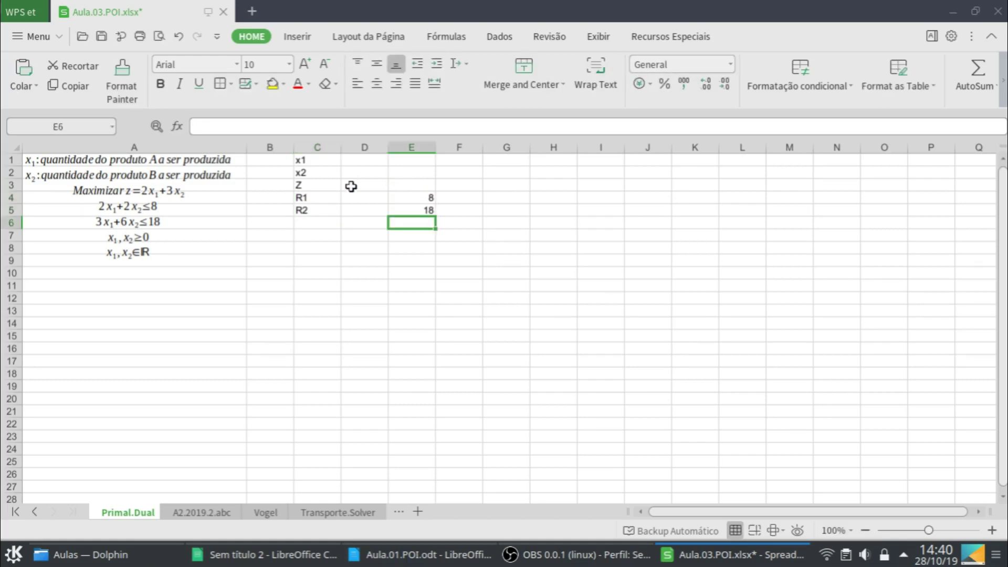
# - Format the whole sheet in Times New Roman, size 12, with cell contents centred horizontally and vertically
pyautogui.hotkey('ctrl', 'shift', 'Up')
pyautogui.click(366, 315)
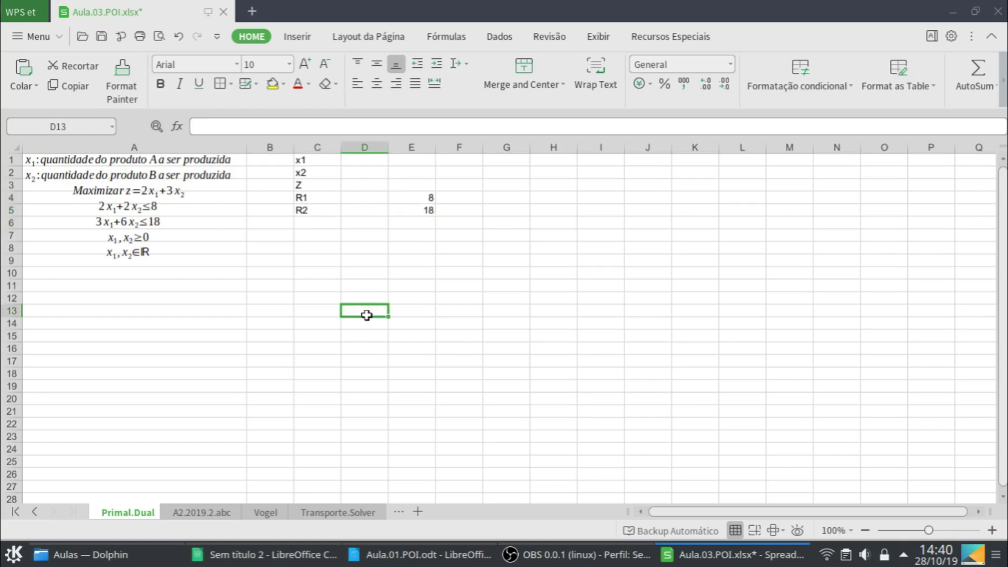
pyautogui.hotkey('ctrl', 'a')
pyautogui.click(237, 64)
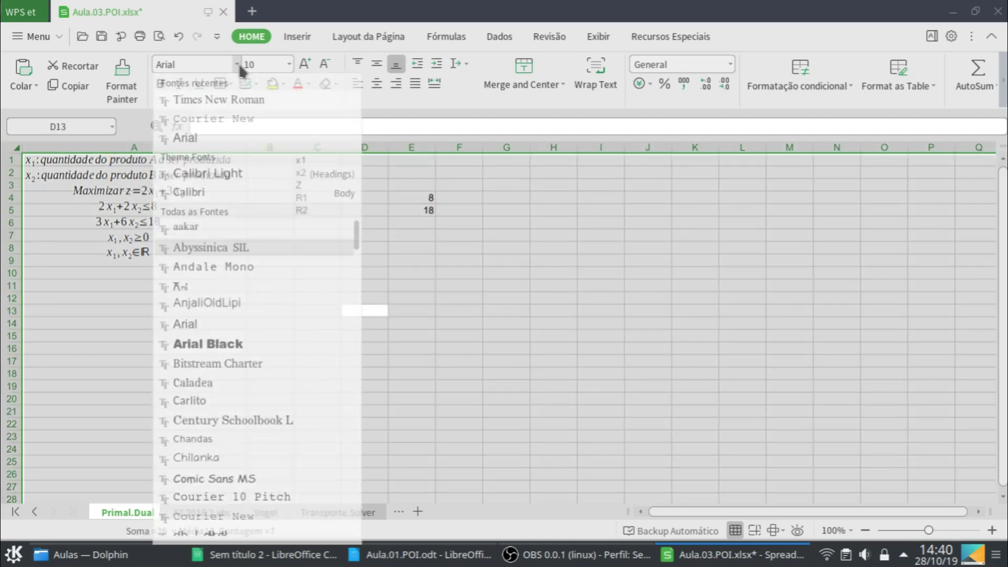
pyautogui.click(223, 100)
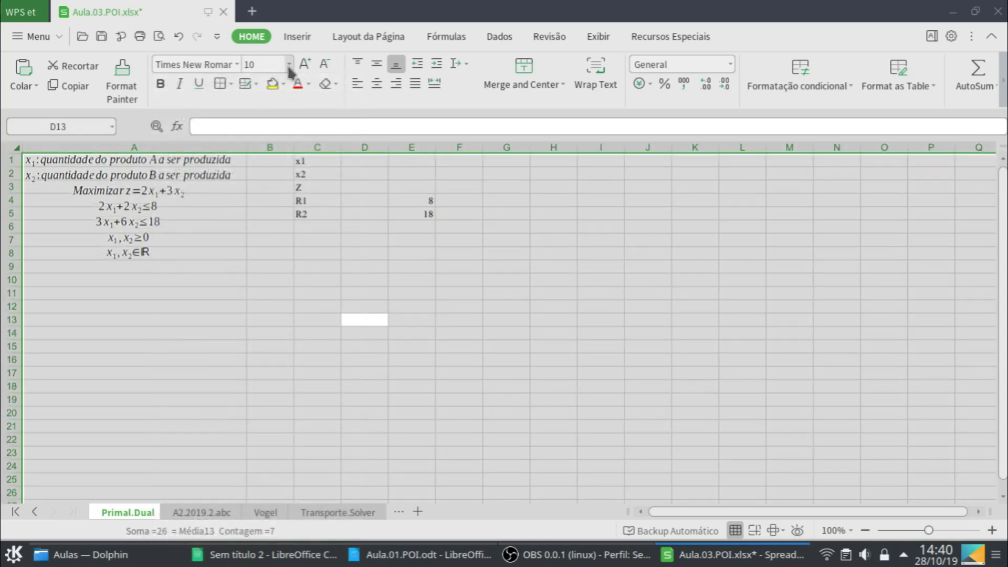
pyautogui.click(289, 64)
pyautogui.click(260, 178)
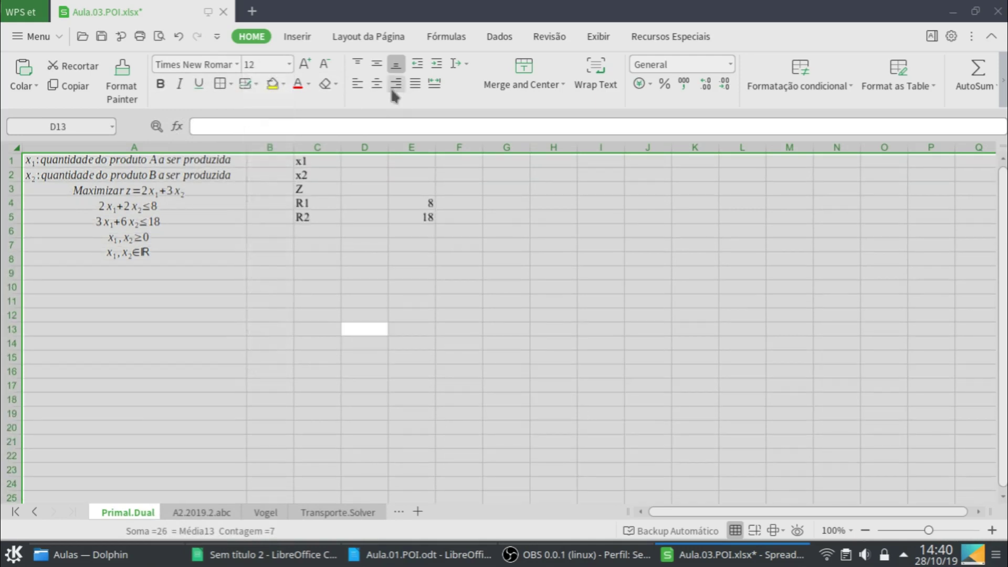
pyautogui.click(377, 83)
pyautogui.click(377, 64)
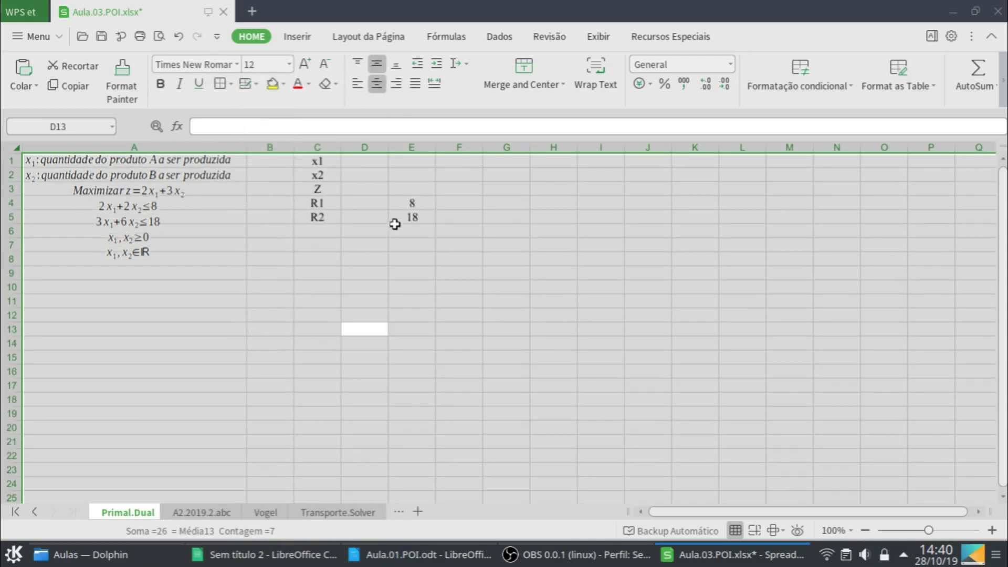
# - Enter the objective function for Z in D3 as =2*D1+3*D2
pyautogui.click(371, 189)
pyautogui.click(364, 202)
pyautogui.click(366, 185)
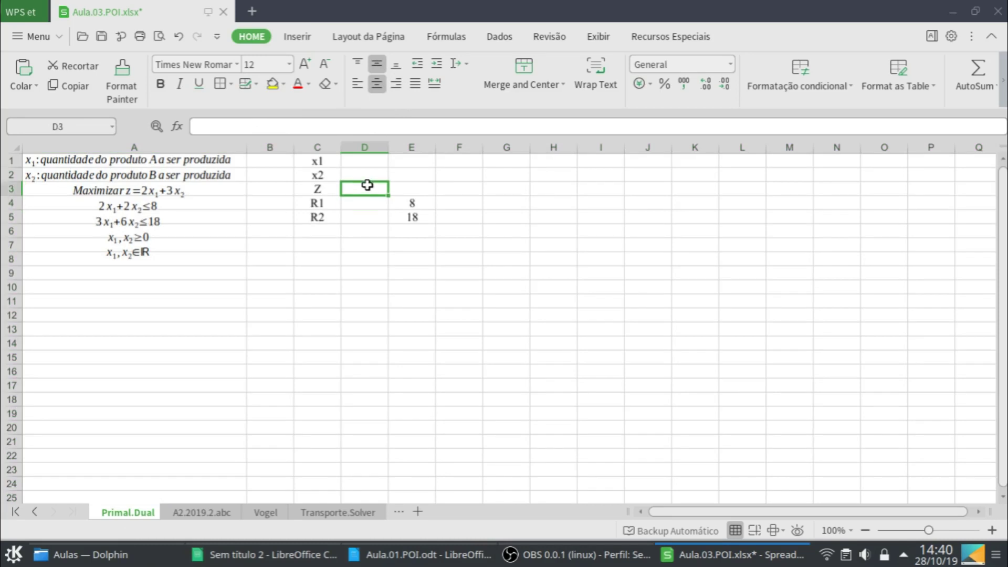
pyautogui.write('=2*')
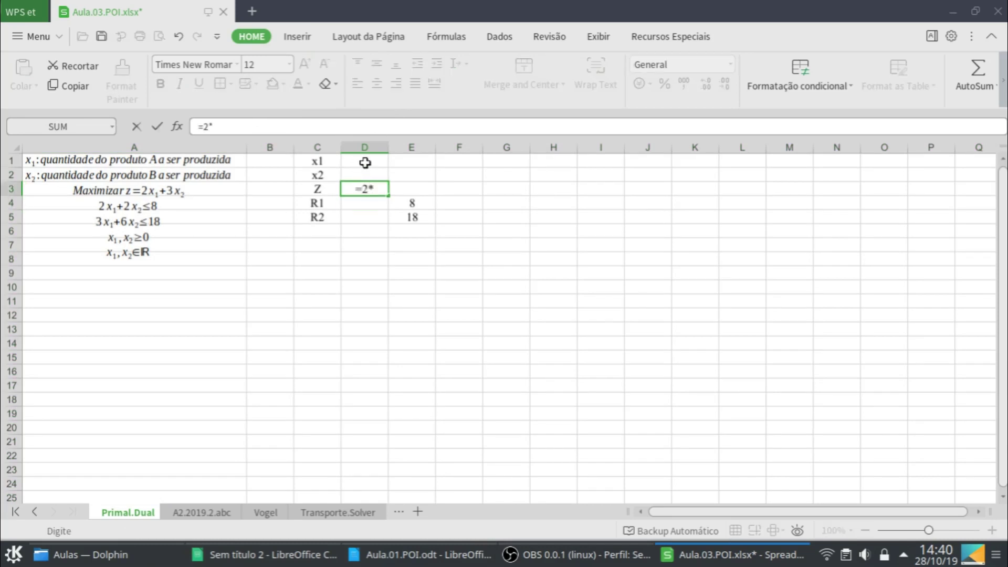
pyautogui.click(365, 163)
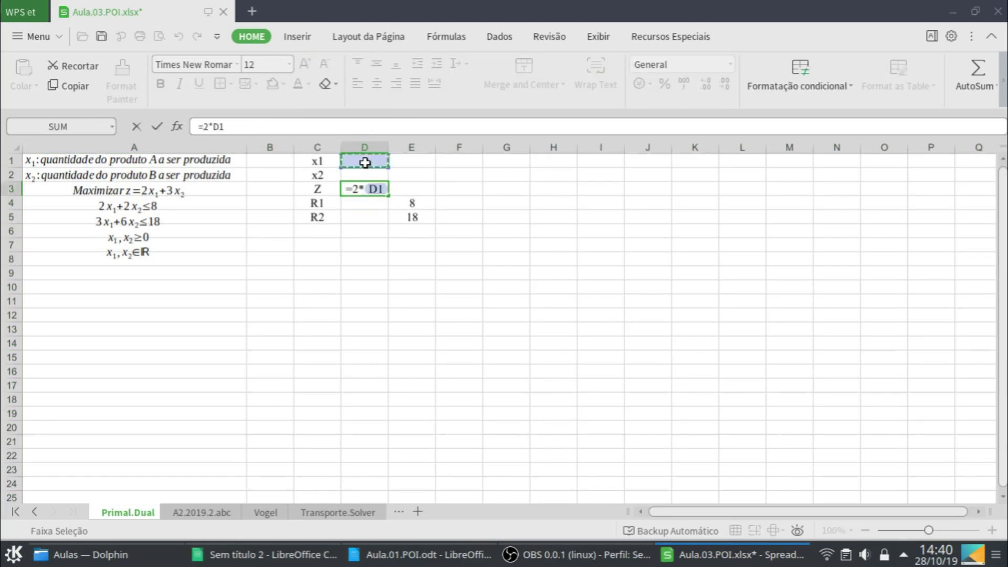
pyautogui.write('+3*')
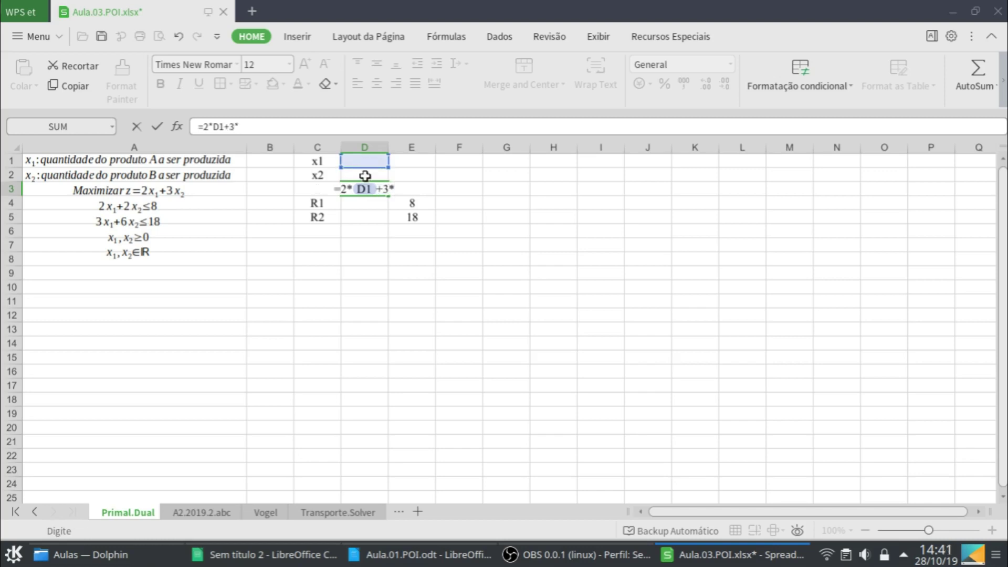
pyautogui.click(365, 176)
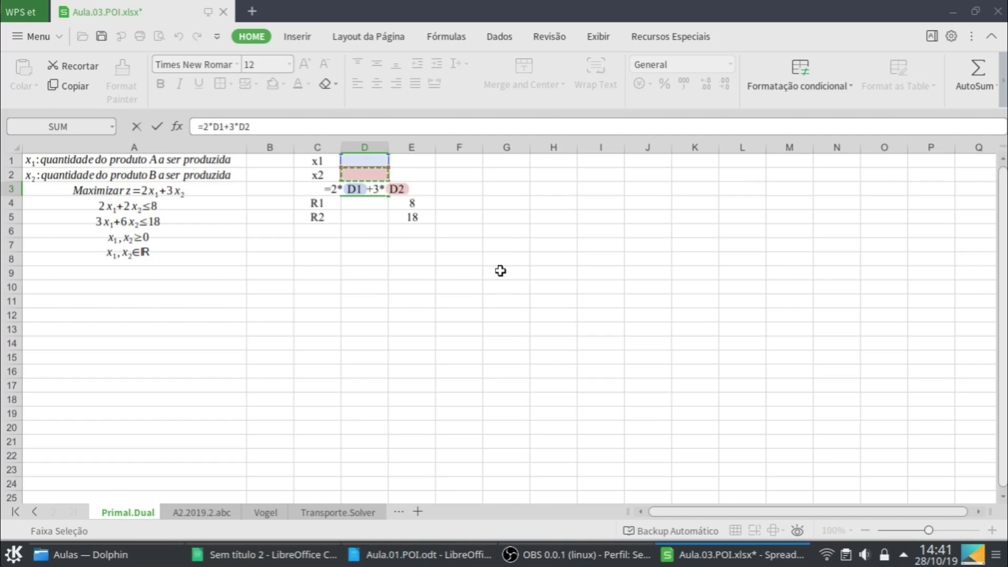
pyautogui.press('Return')
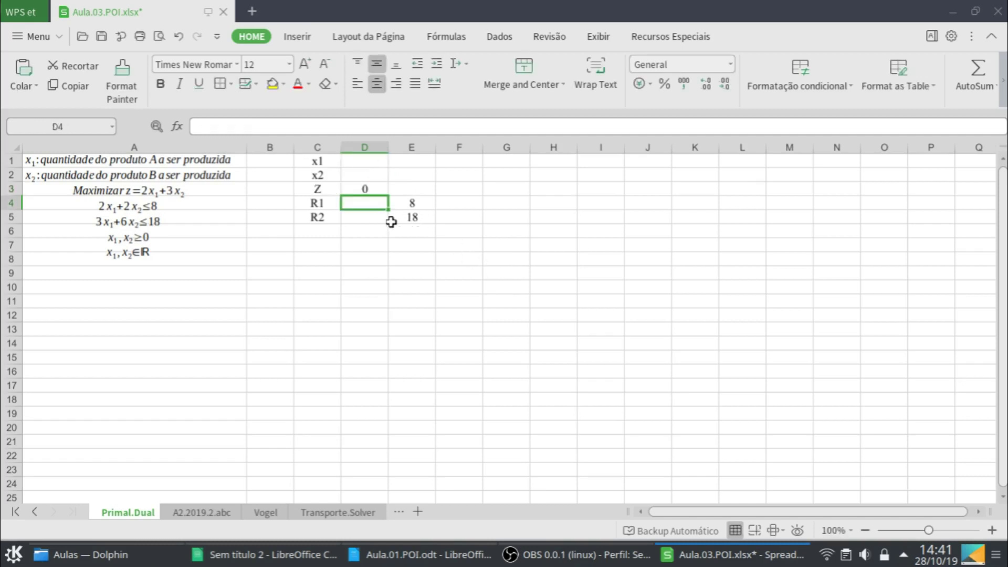
# - Enter the first constraint's formula for R1 in D4 as =2*D1+2*D2
pyautogui.write('=')
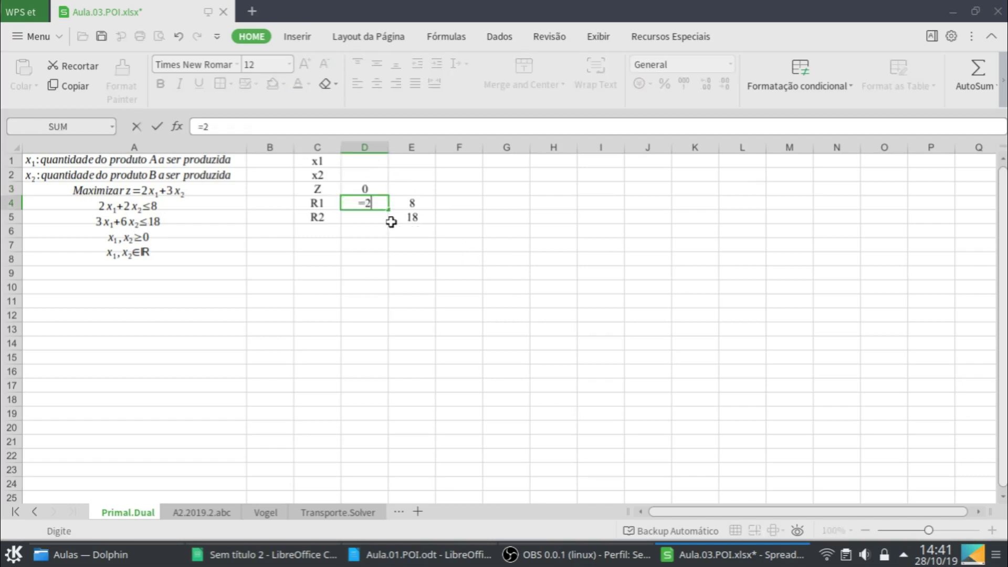
pyautogui.write('2*')
pyautogui.click(361, 163)
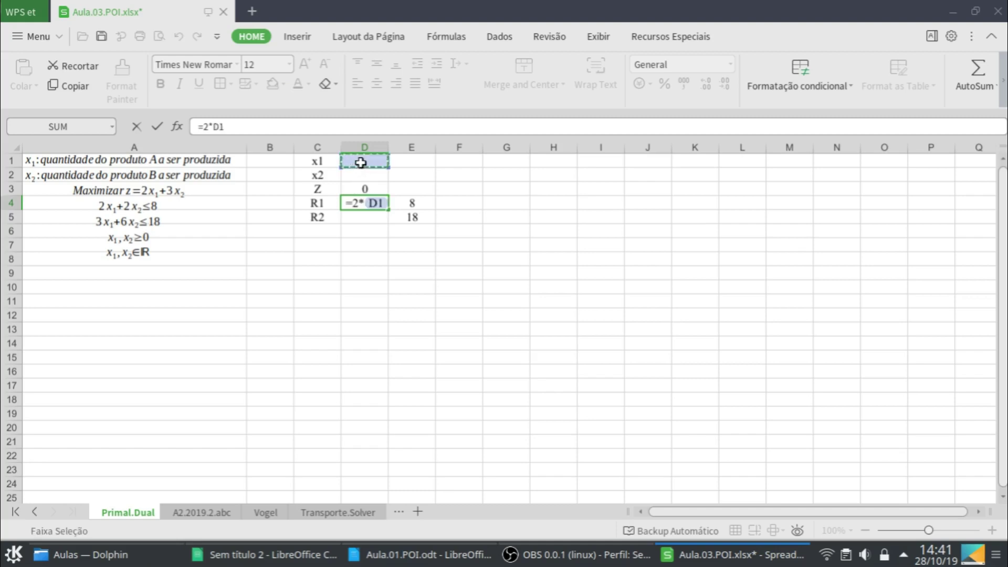
pyautogui.write('+2*')
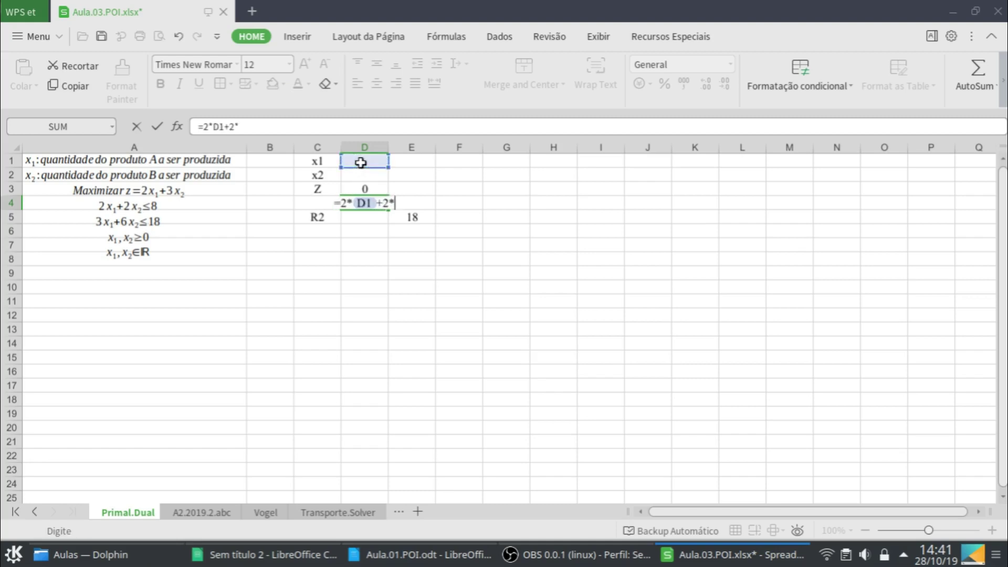
pyautogui.click(364, 177)
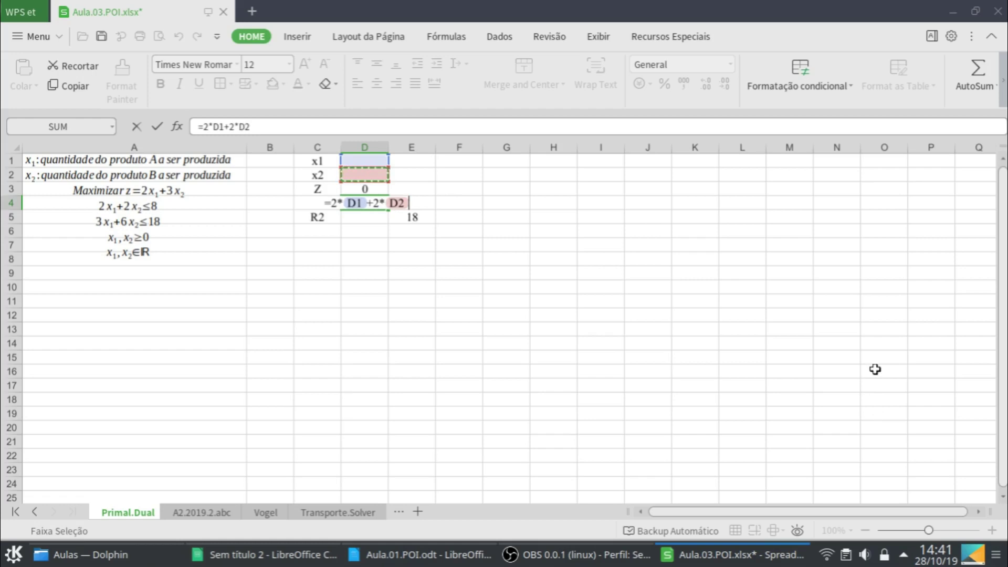
pyautogui.press('Return')
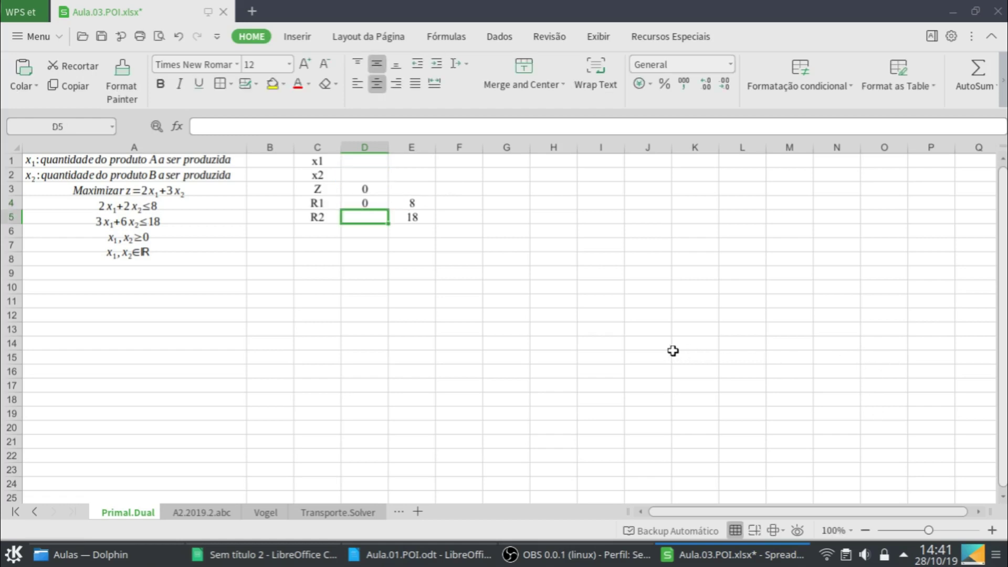
# - Enter the second constraint's formula for R2 in D5 as =3*D1+6*D2
pyautogui.write('=3*')
pyautogui.click(363, 161)
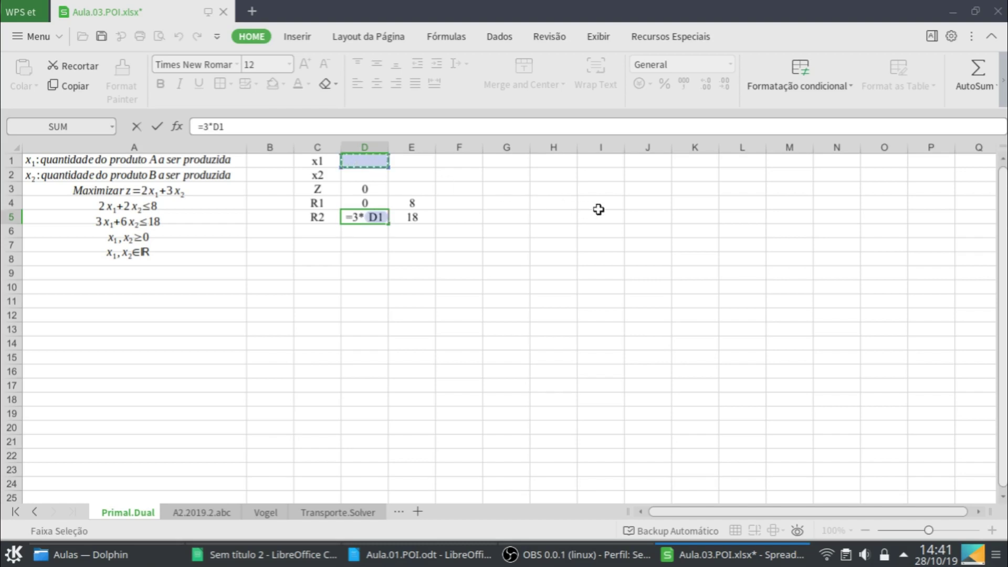
pyautogui.write('+6*')
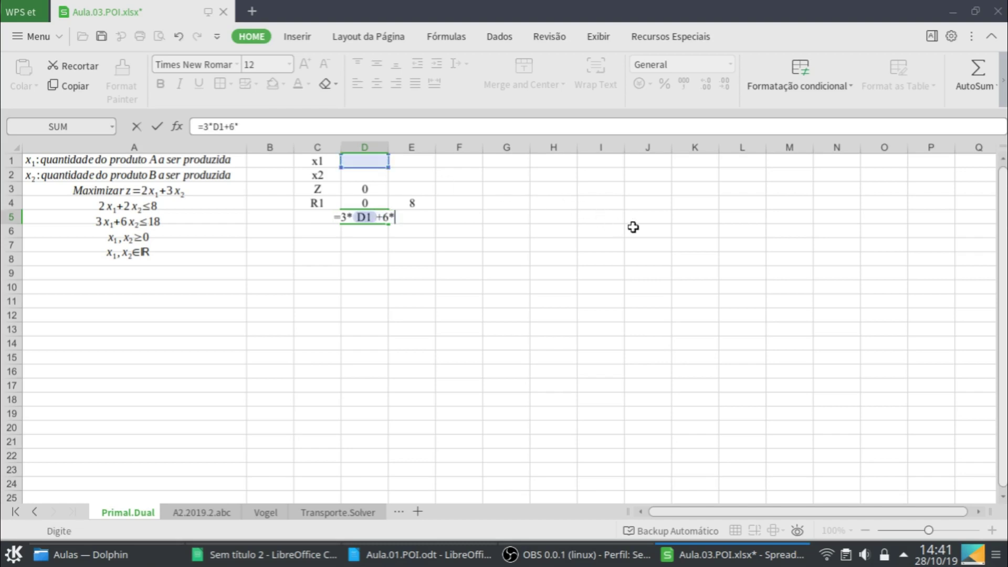
pyautogui.click(361, 177)
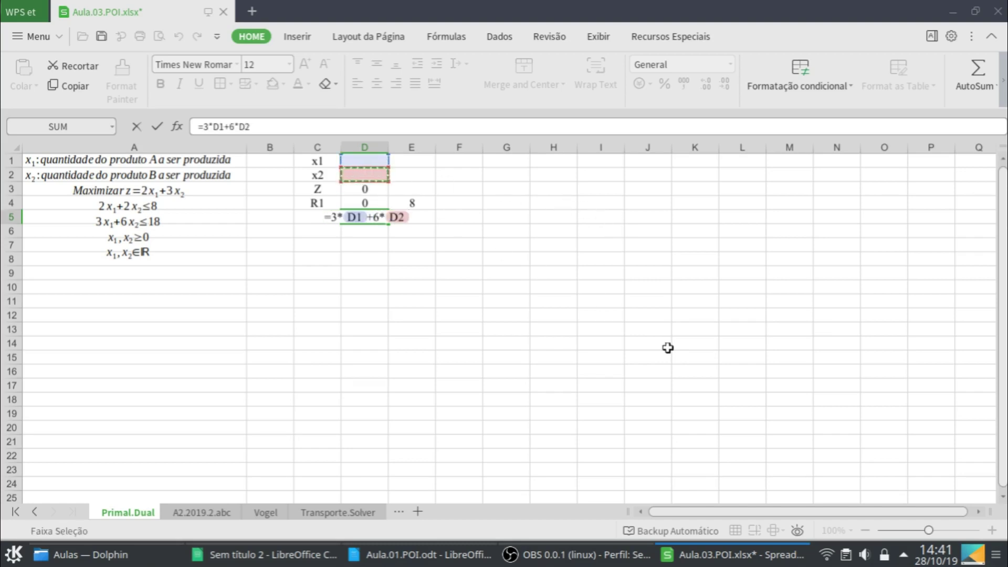
pyautogui.press('Return')
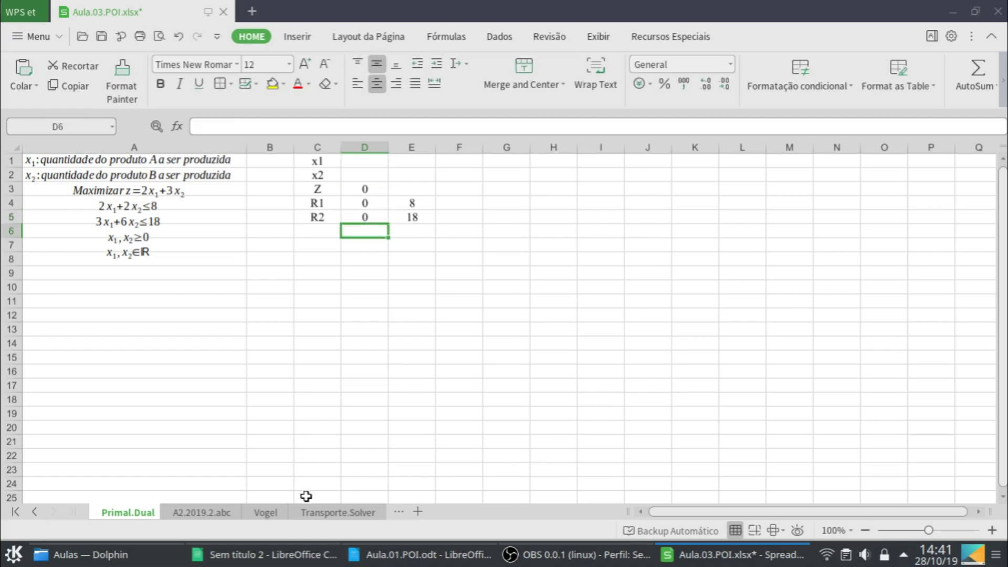
# - Rename the Primal.Dual sheet as Primal
pyautogui.rightClick(130, 512)
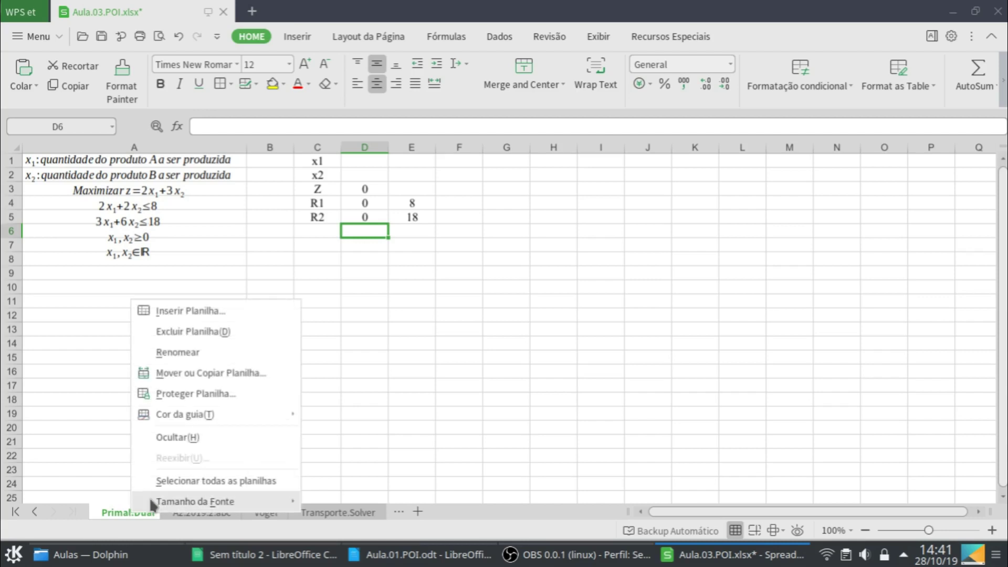
pyautogui.click(175, 352)
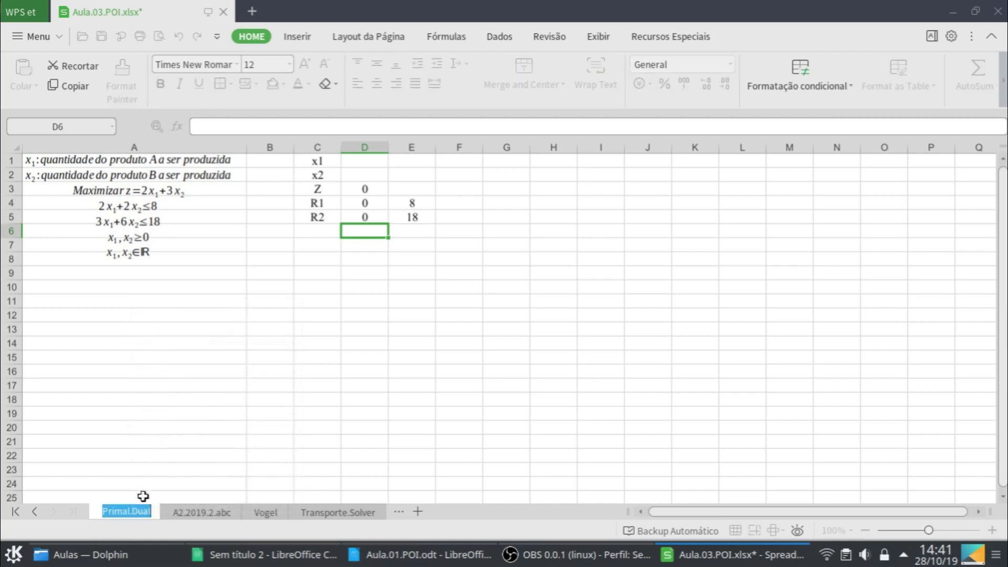
pyautogui.click(151, 511)
pyautogui.press('BackSpace')
pyautogui.press('BackSpace')
pyautogui.press('BackSpace')
pyautogui.press('BackSpace')
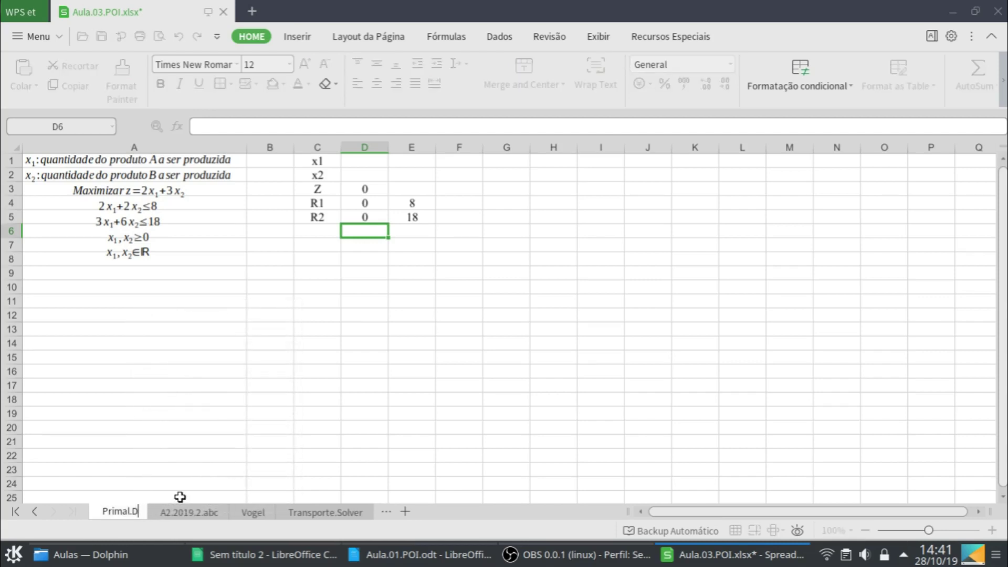
pyautogui.press('BackSpace')
pyautogui.press('Return')
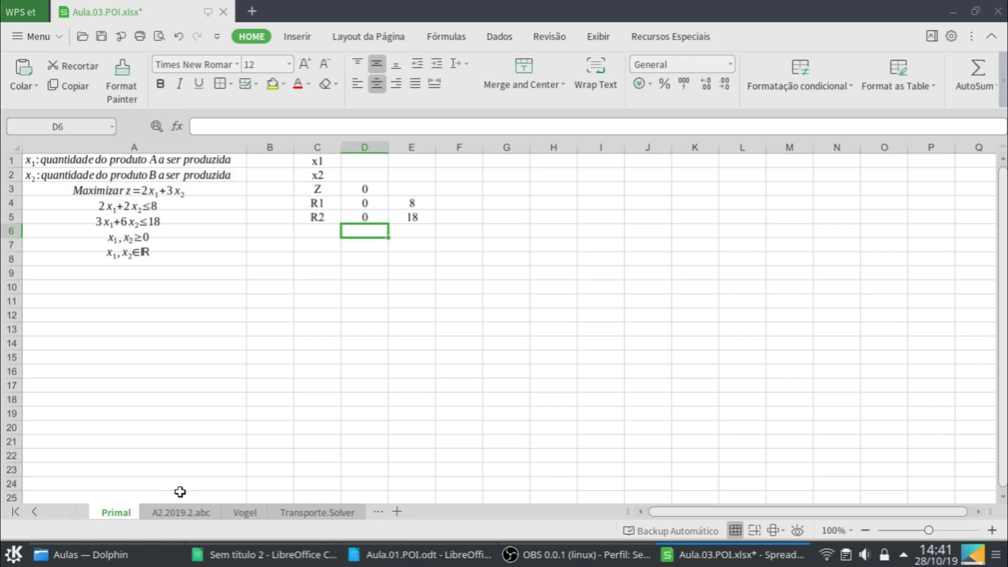
# - Add a new sheet named Dual and place it directly after the Primal sheet
pyautogui.click(398, 512)
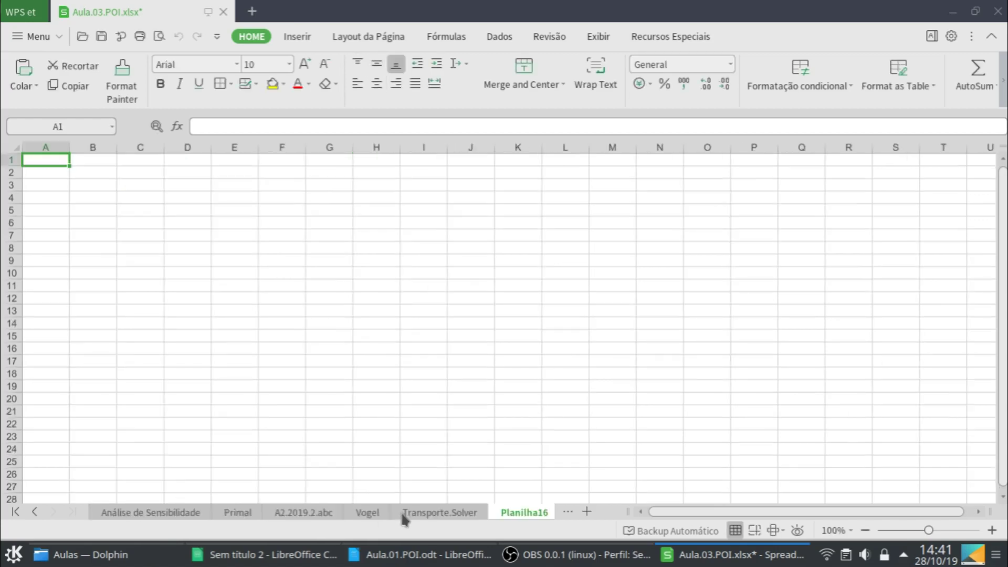
pyautogui.doubleClick(523, 512)
pyautogui.write('Dual')
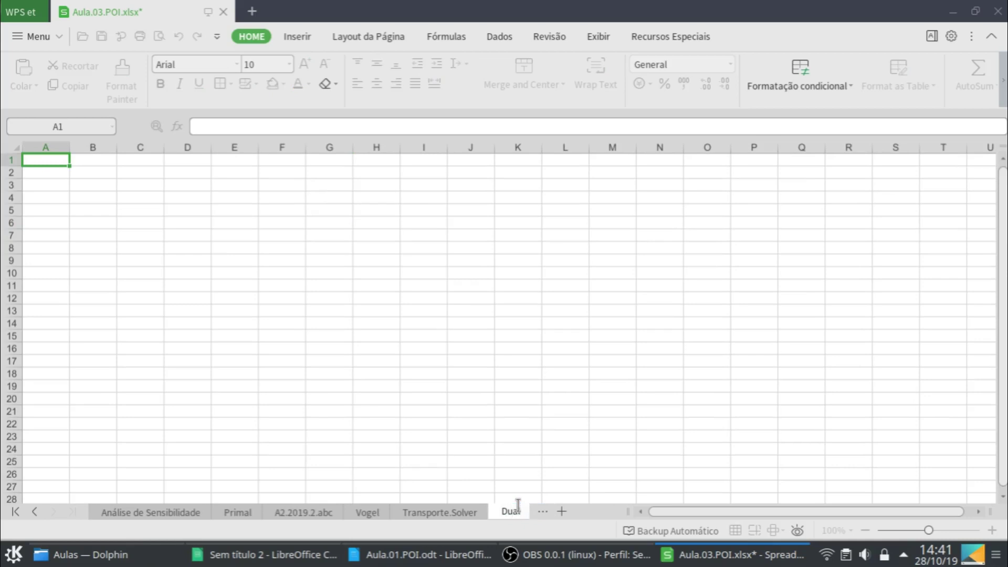
pyautogui.press('Return')
pyautogui.moveTo(520, 512); pyautogui.dragTo(264, 519)
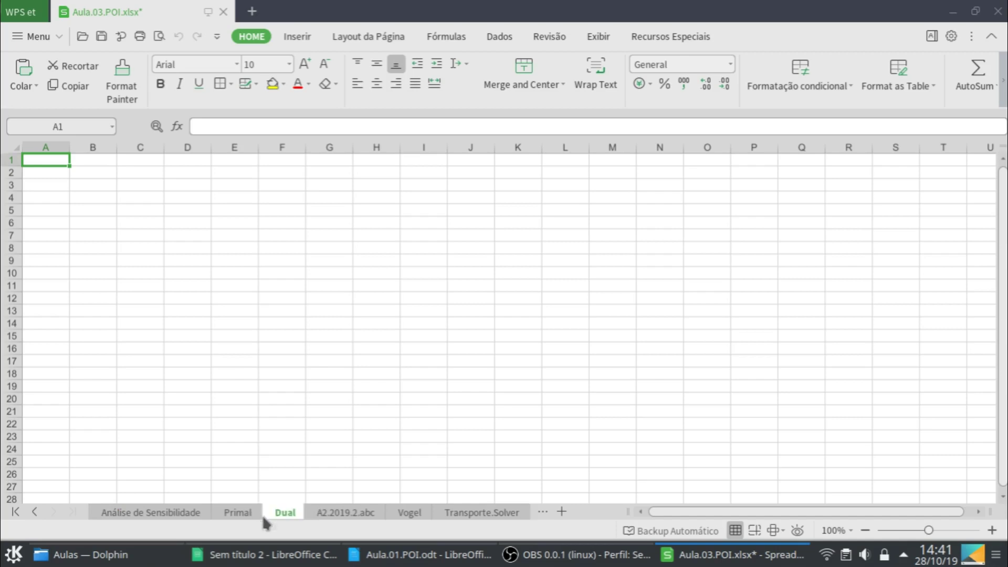
pyautogui.click(241, 513)
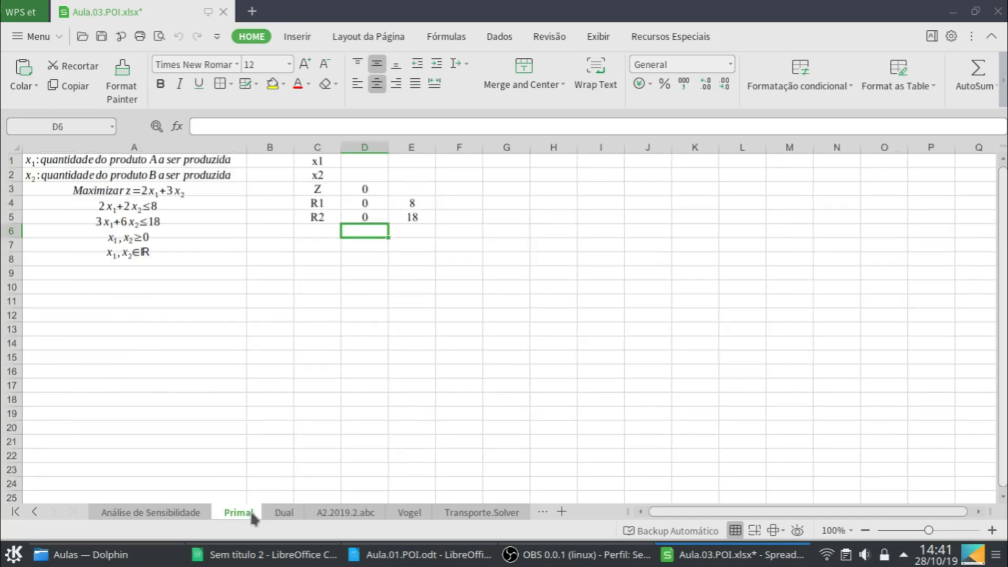
pyautogui.click(284, 513)
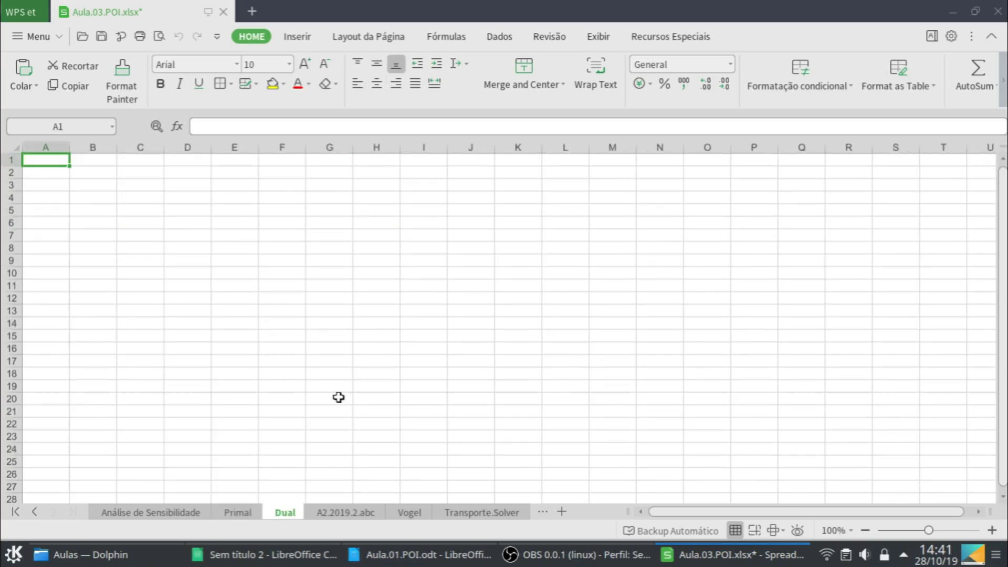
# - Format the whole Dual sheet in Times New Roman 12 with horizontally and vertically centered cells
pyautogui.hotkey('ctrl', 'a')
pyautogui.click(377, 83)
pyautogui.click(377, 66)
pyautogui.click(236, 64)
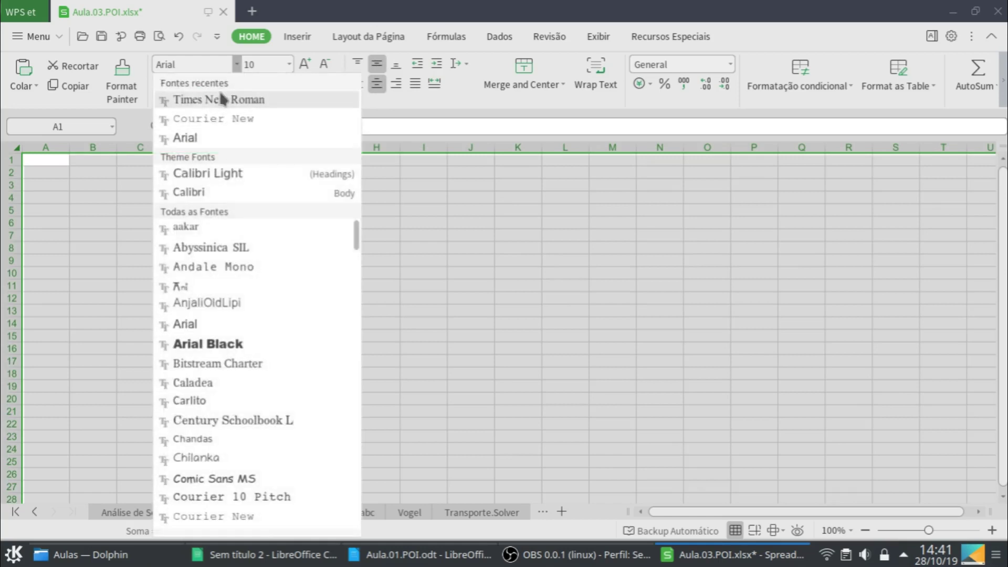
pyautogui.click(223, 99)
pyautogui.click(288, 64)
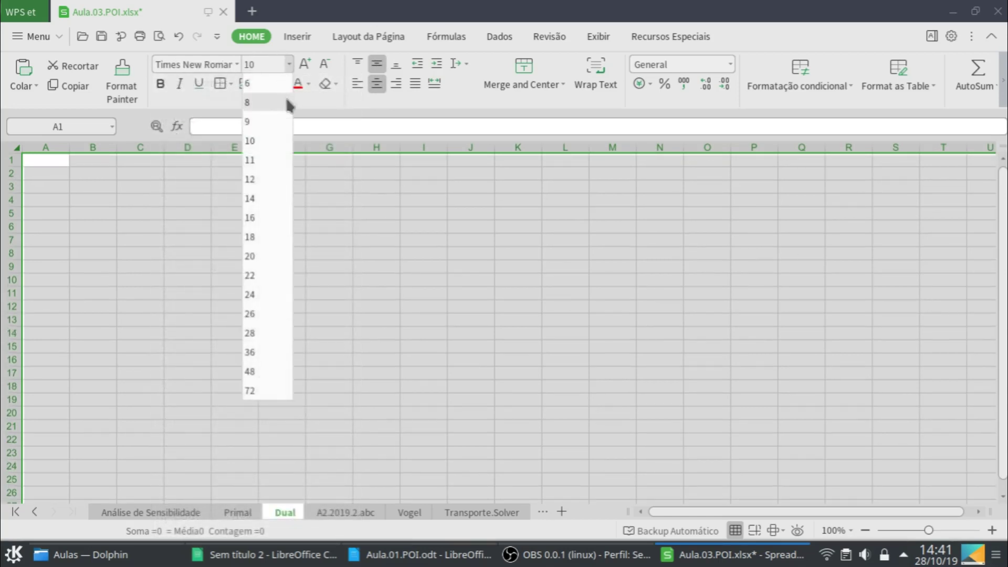
pyautogui.click(257, 181)
pyautogui.click(329, 273)
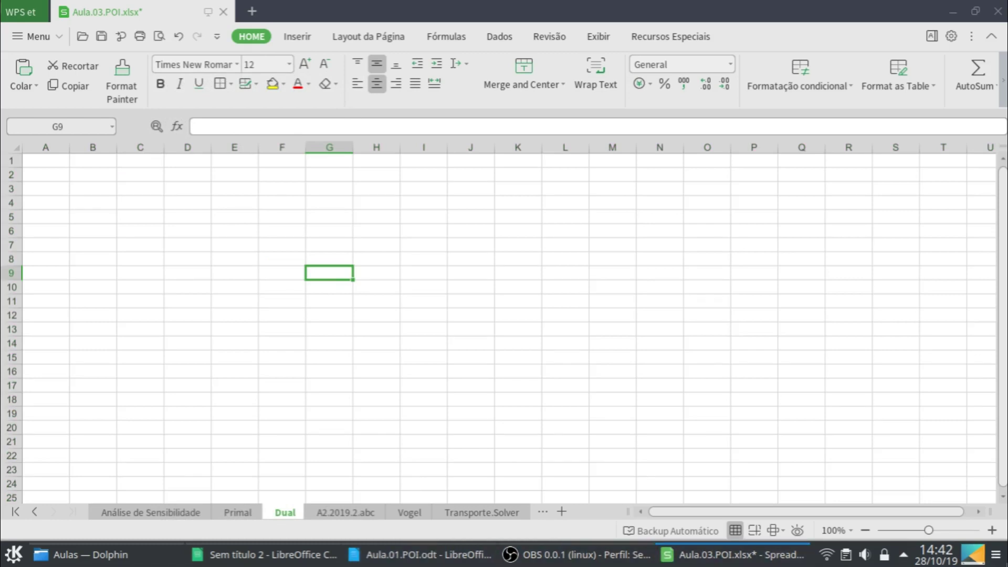
# - Copy the final simplified dual model from the LibreOffice Calc sheet into the top of column A in WPS's Dual sheet, and widen column A to fit
pyautogui.click(991, 530)
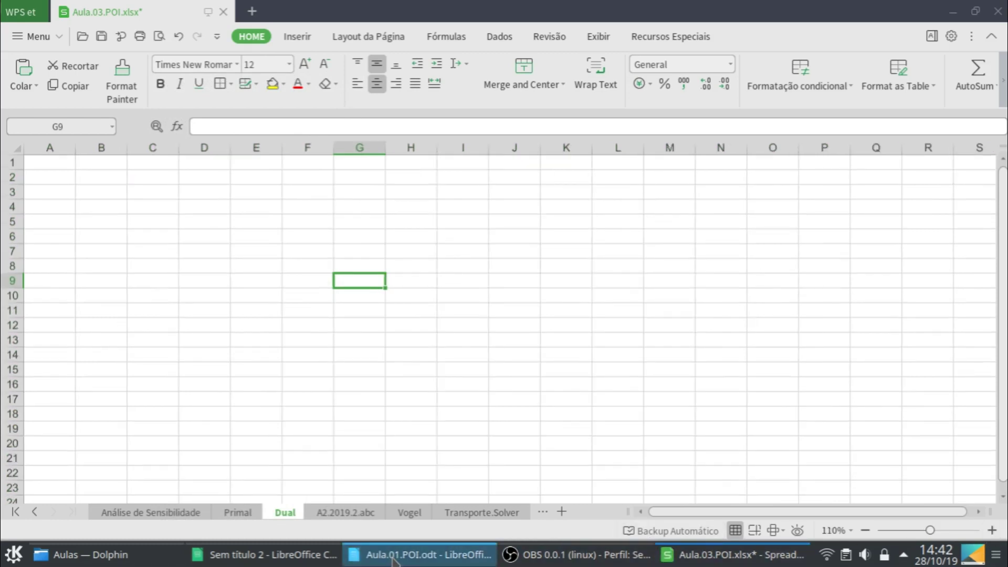
pyautogui.click(394, 557)
pyautogui.click(265, 554)
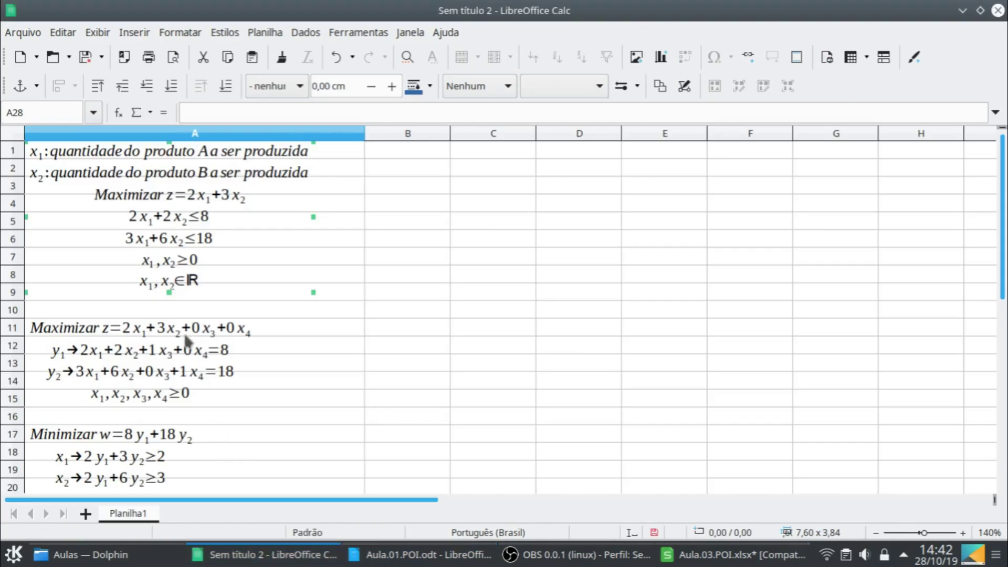
pyautogui.scroll(-5, 218, 399)
pyautogui.click(135, 330)
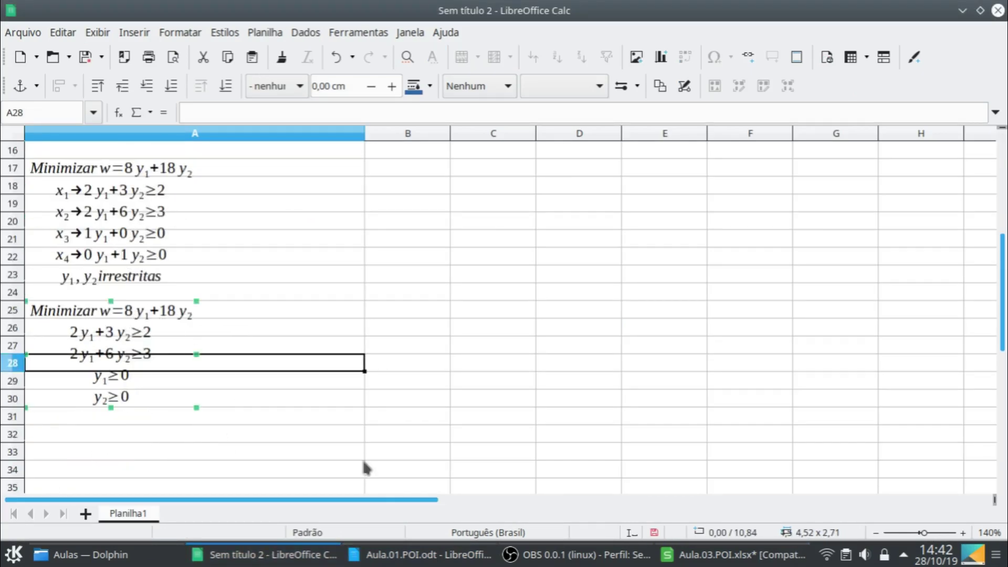
pyautogui.click(682, 554)
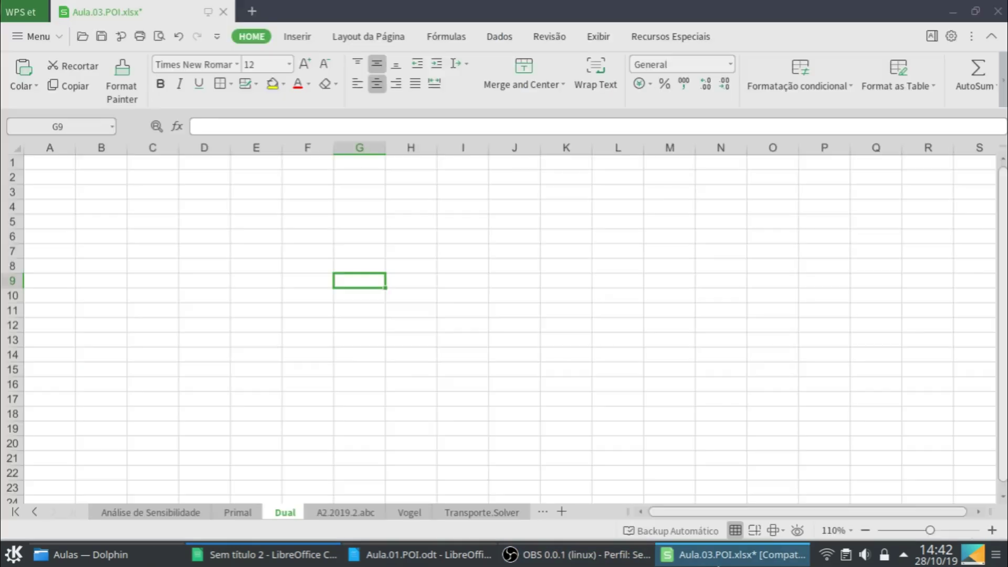
pyautogui.click(68, 169)
pyautogui.hotkey('ctrl', 'v')
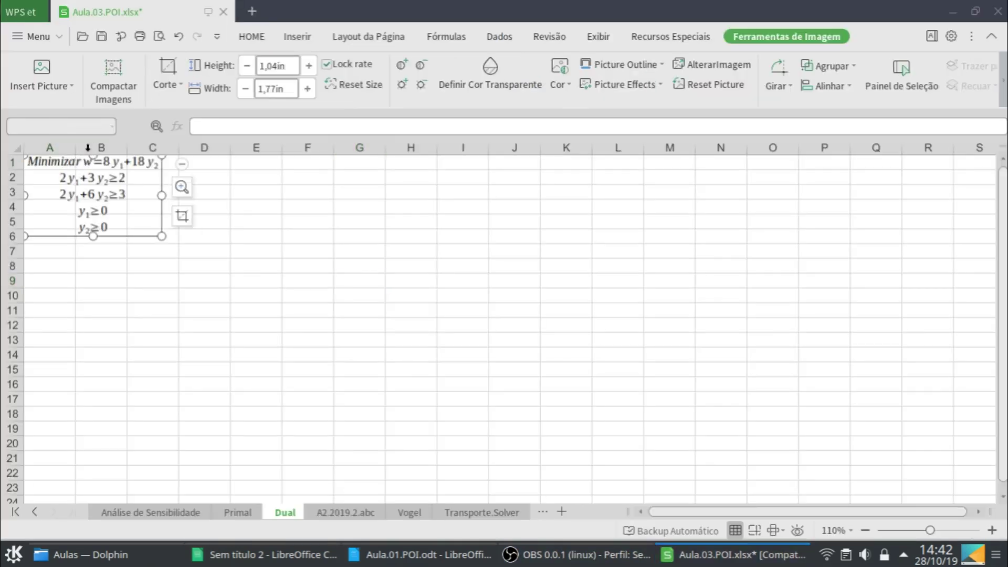
pyautogui.moveTo(77, 151); pyautogui.dragTo(192, 160)
pyautogui.click(272, 173)
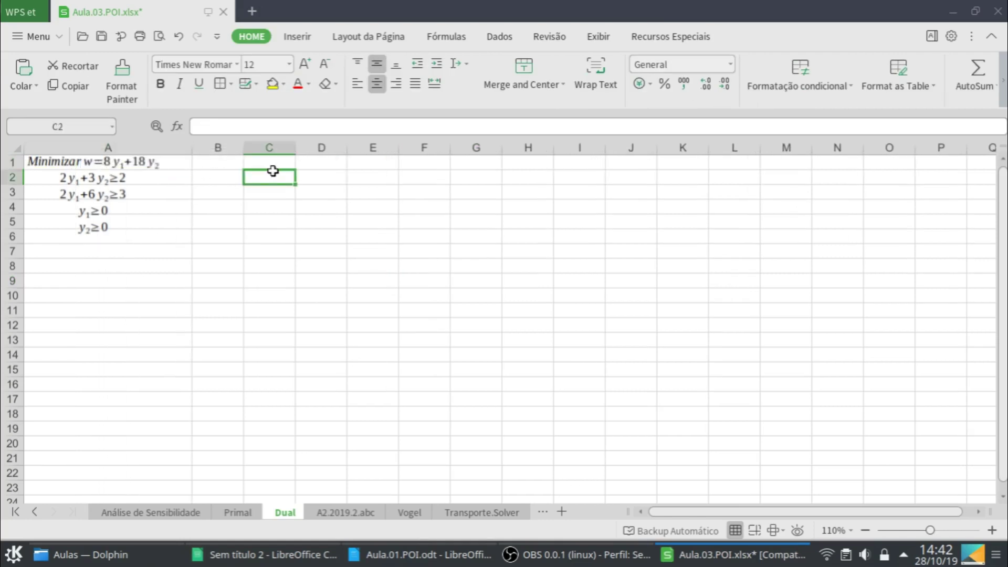
# - Check the Primal sheet's layout, then label the dual variables y1 in C1 and y2 in C2 of the Dual sheet
pyautogui.click(243, 513)
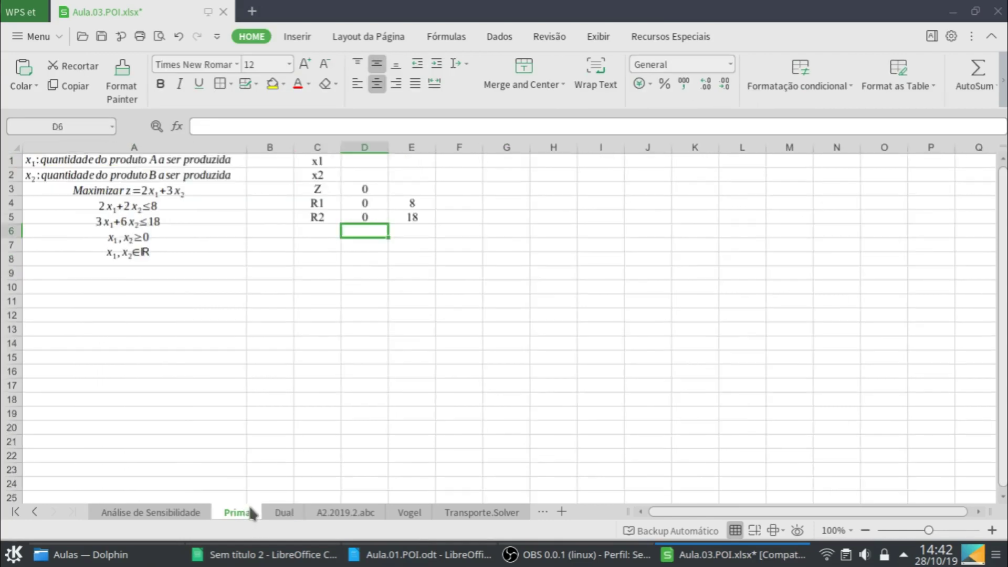
pyautogui.click(280, 513)
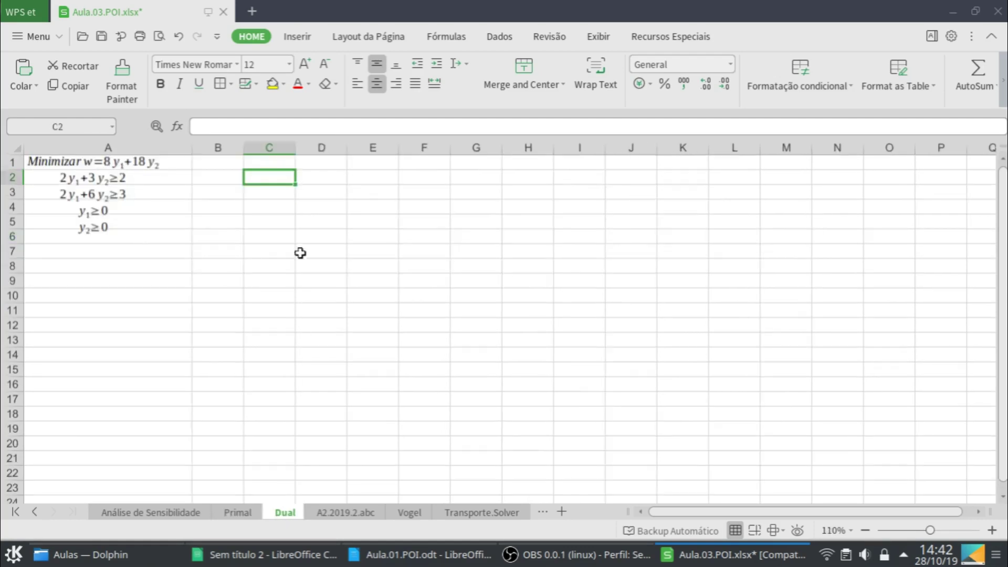
pyautogui.click(284, 164)
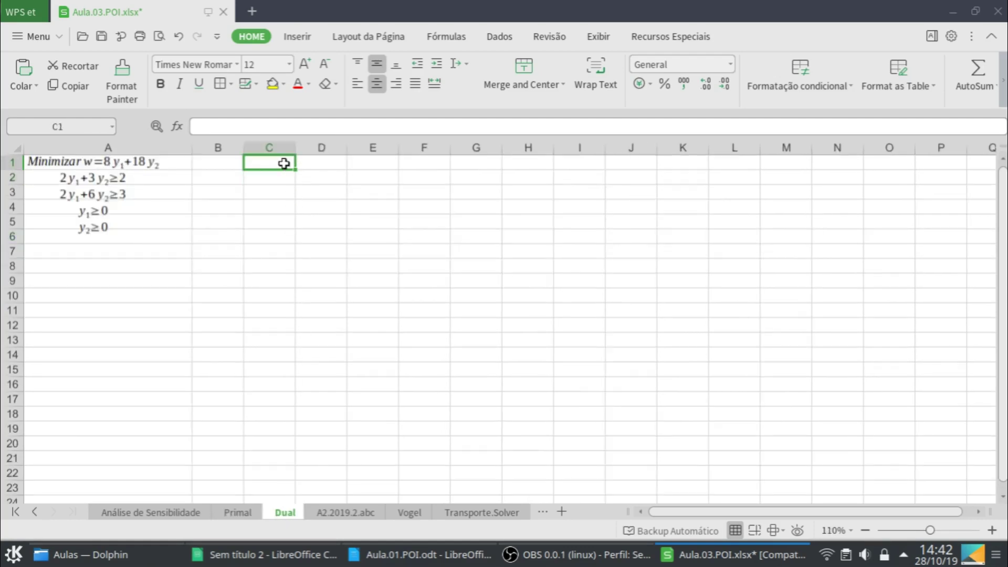
pyautogui.write('y1')
pyautogui.press('Return')
pyautogui.click(280, 149)
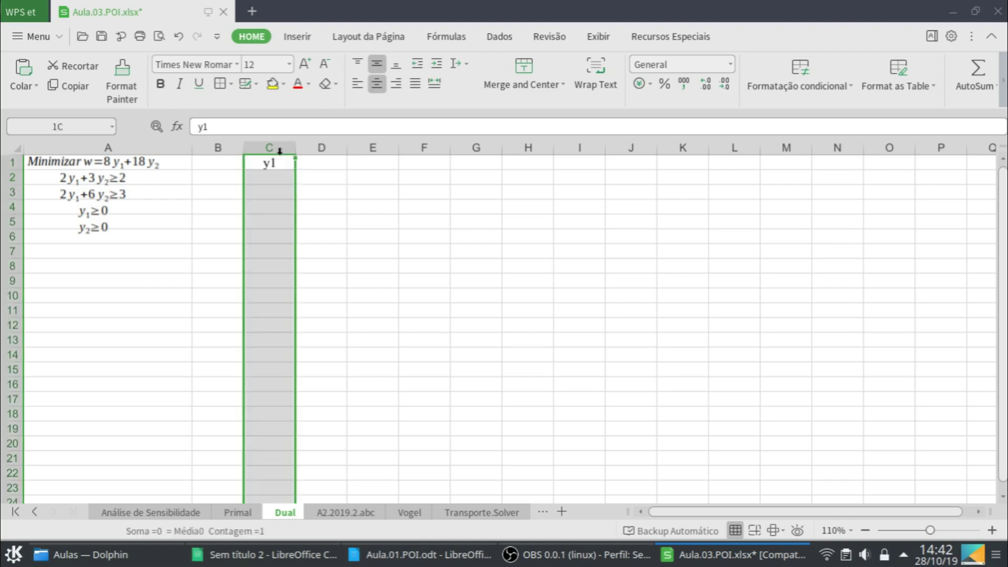
pyautogui.click(283, 165)
pyautogui.moveTo(293, 169)
pyautogui.mouseDown()
pyautogui.moveTo(284, 167)
pyautogui.moveTo(294, 180)
pyautogui.moveTo(287, 185)
pyautogui.mouseUp()
pyautogui.click(282, 188)
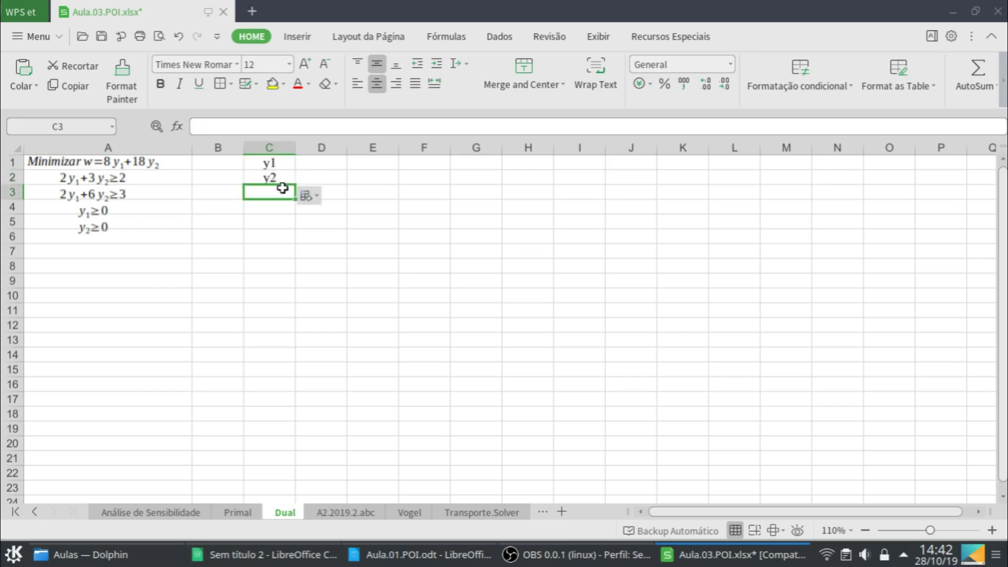
# - Label the objective and constraint rows W, R1 and R2 in cells C3 to C5
pyautogui.write('W')
pyautogui.press('Return')
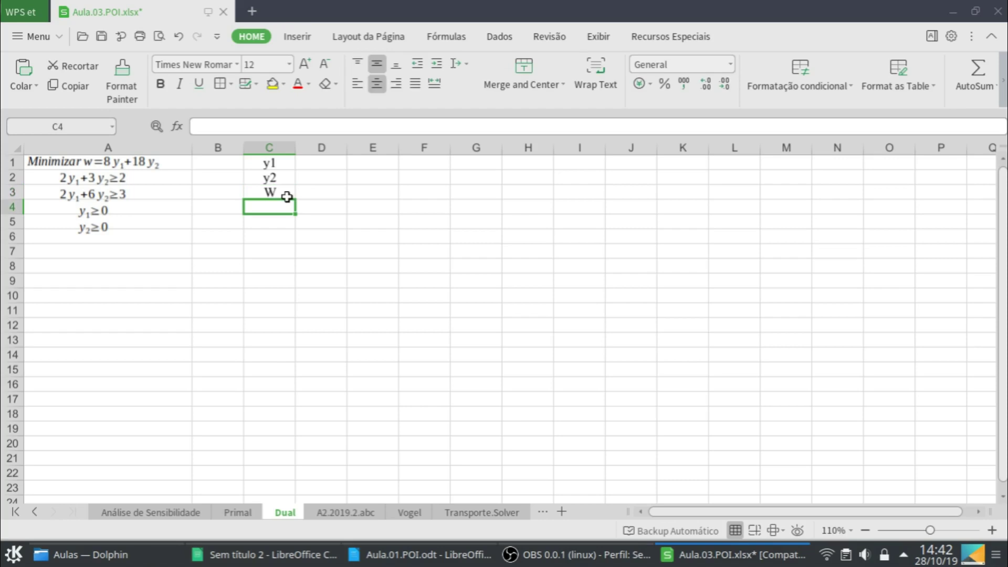
pyautogui.write('R1')
pyautogui.press('Return')
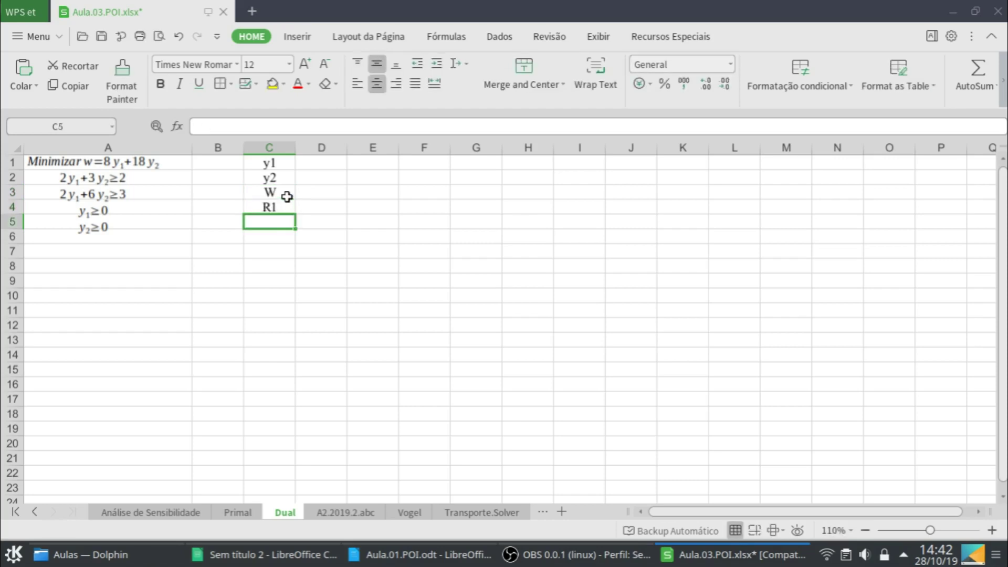
pyautogui.write('R2')
pyautogui.press('Return')
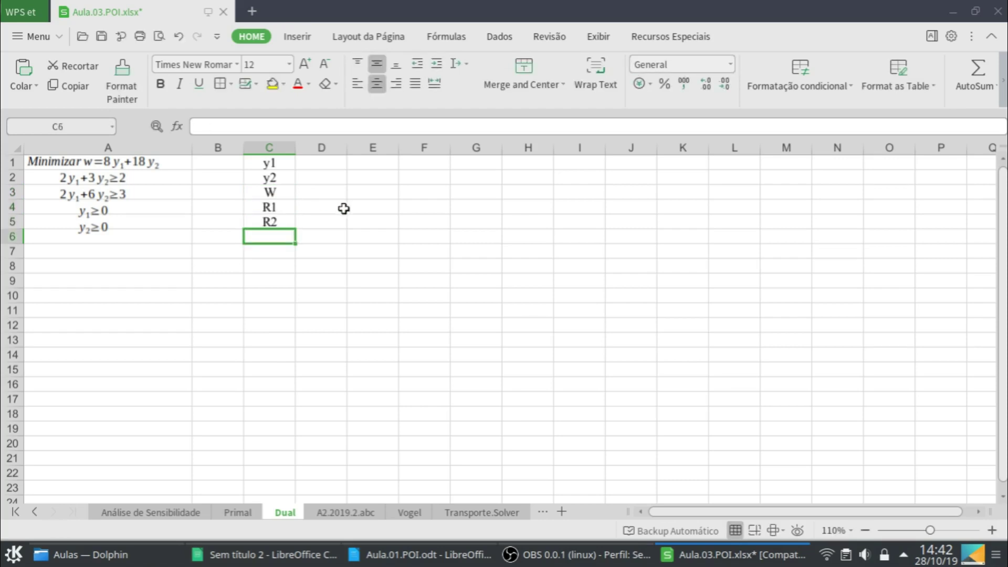
# - Enter the constraint limits 2 for R1 in E4 and 3 for R2 in E5
pyautogui.click(377, 208)
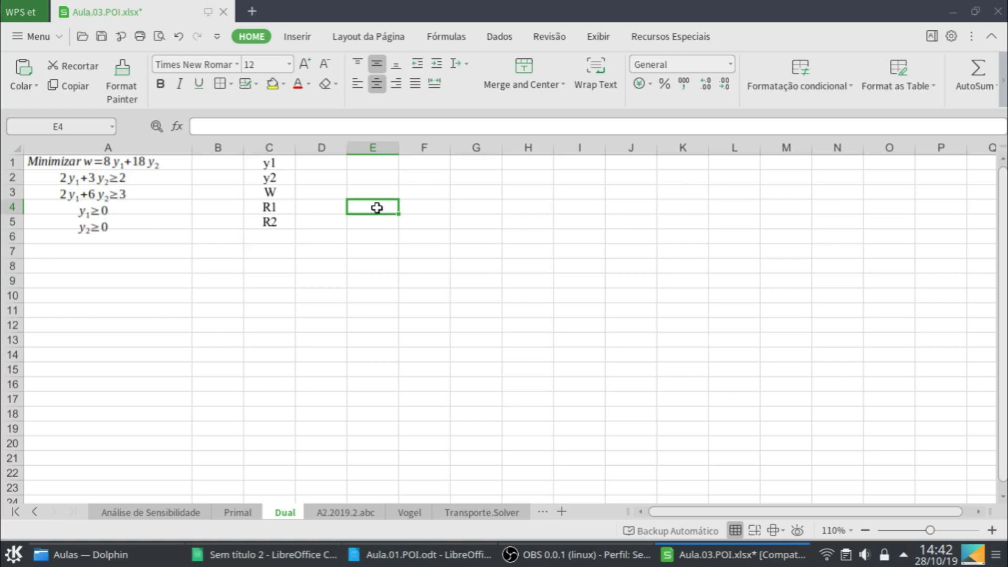
pyautogui.write('2')
pyautogui.press('Return')
pyautogui.write('3')
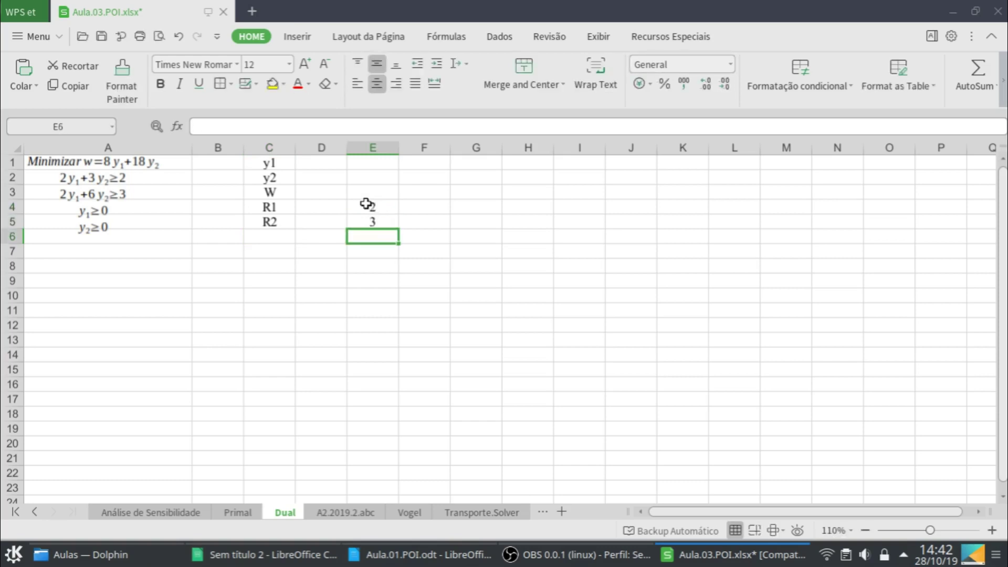
# - Enter the objective function formula =8*D1+18*D2 for W in cell D3
pyautogui.click(324, 196)
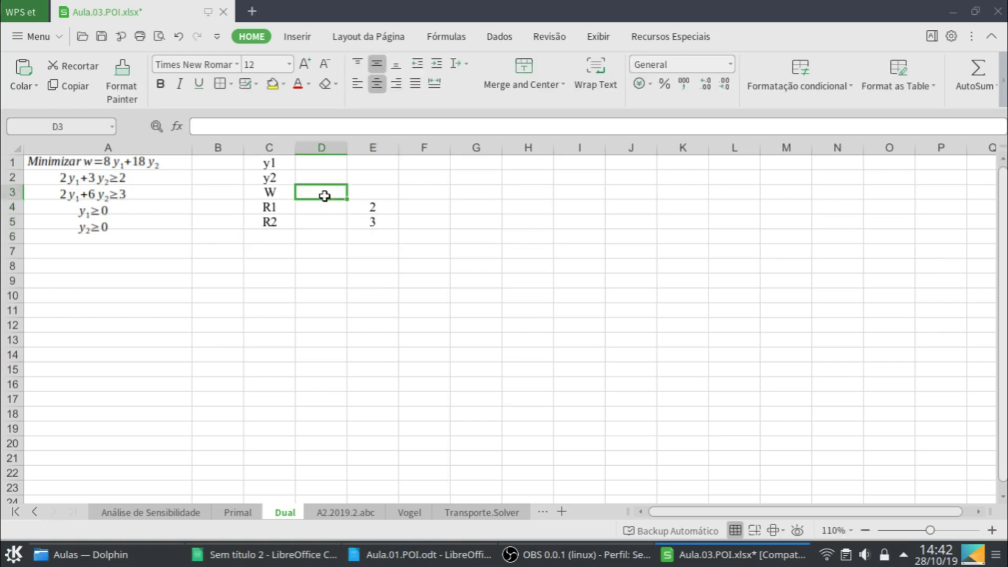
pyautogui.write('=8*')
pyautogui.click(321, 163)
pyautogui.write('+18*')
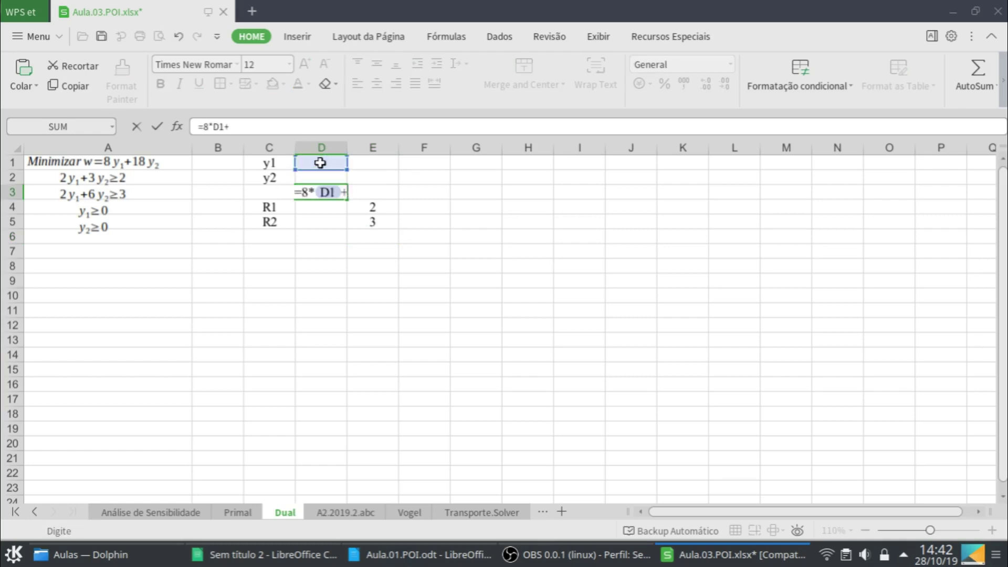
pyautogui.click(328, 178)
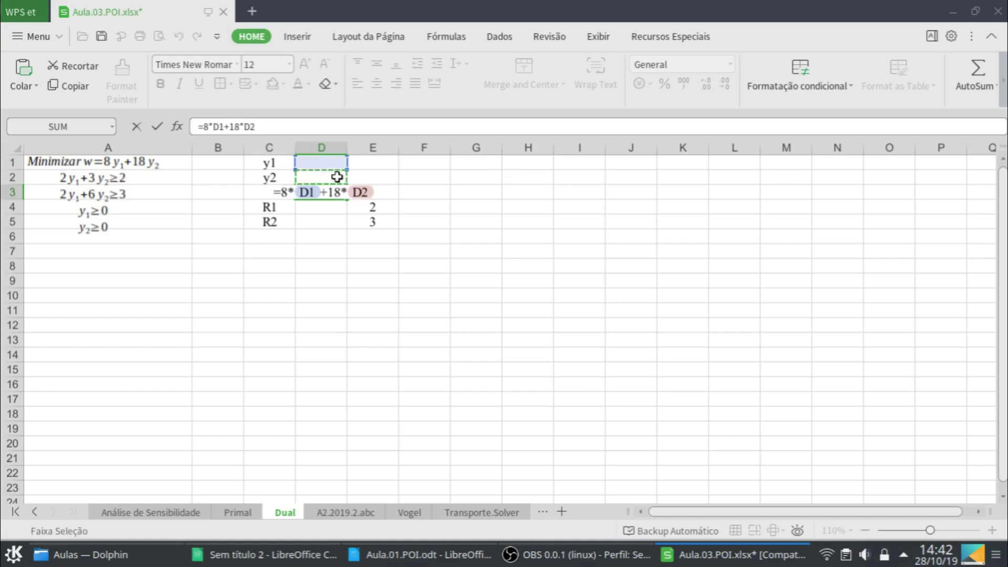
pyautogui.press('Return')
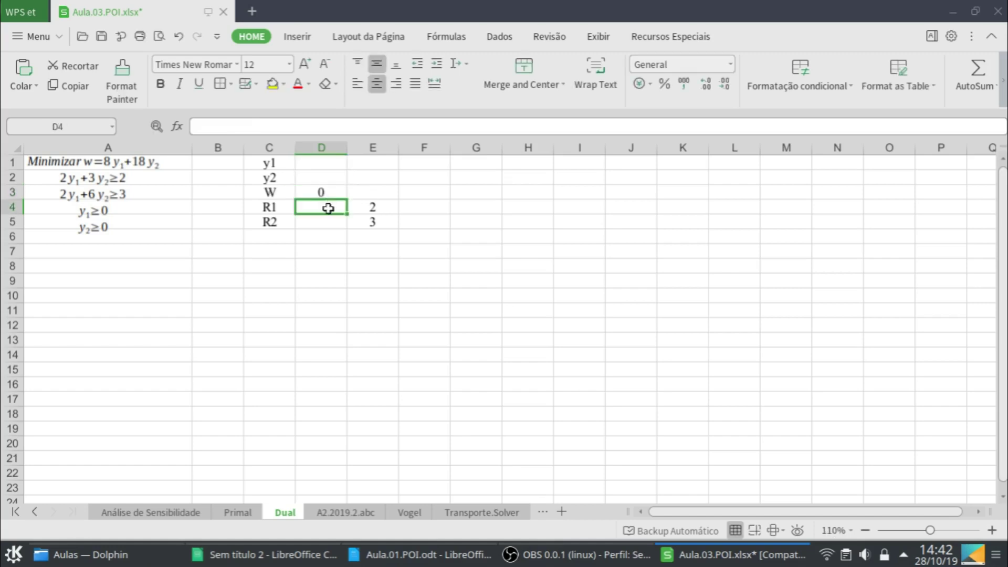
# - Enter the first constraint's formula =2*D1+3*D2 for R1 in cell D4
pyautogui.write('=')
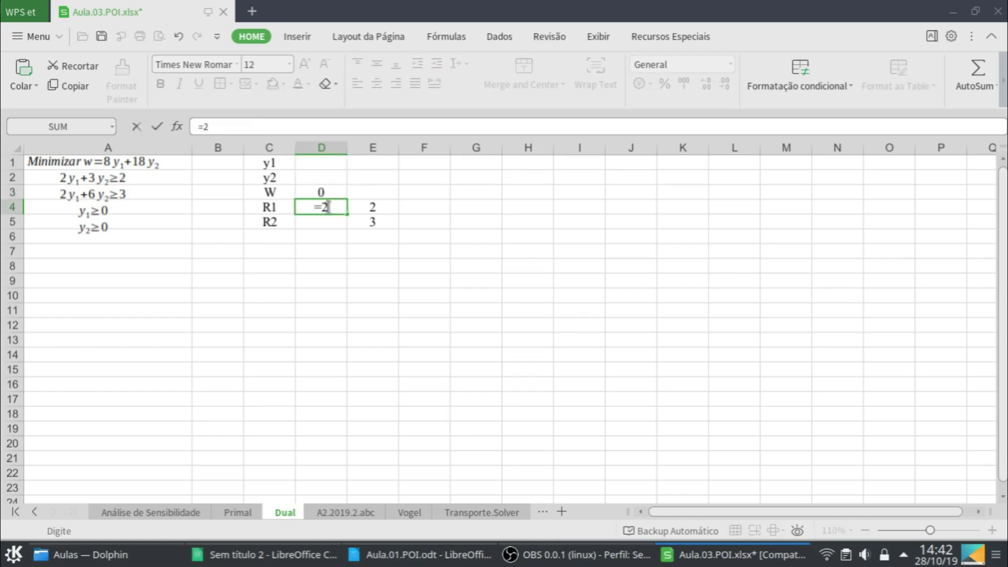
pyautogui.write('2*')
pyautogui.click(317, 163)
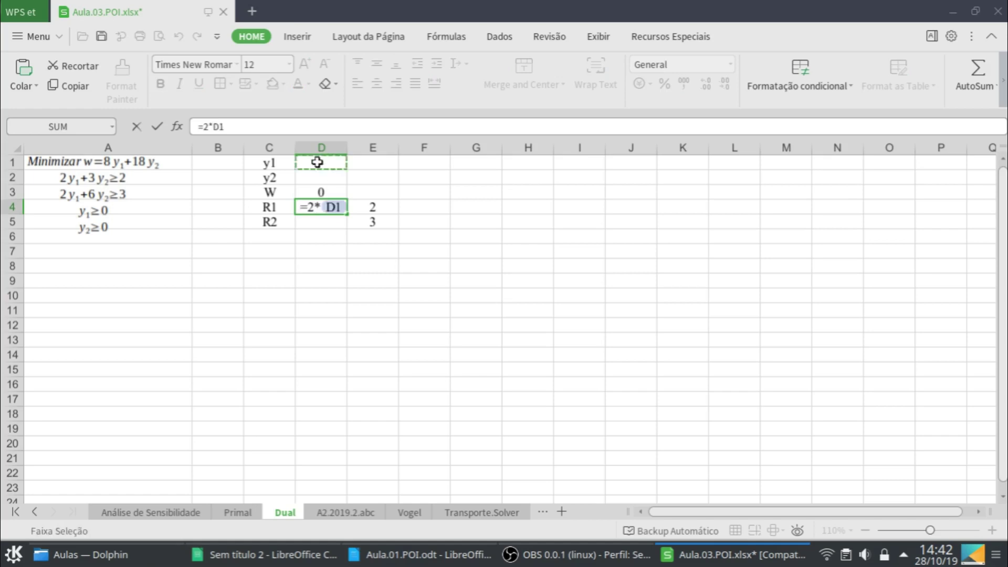
pyautogui.write('+3*')
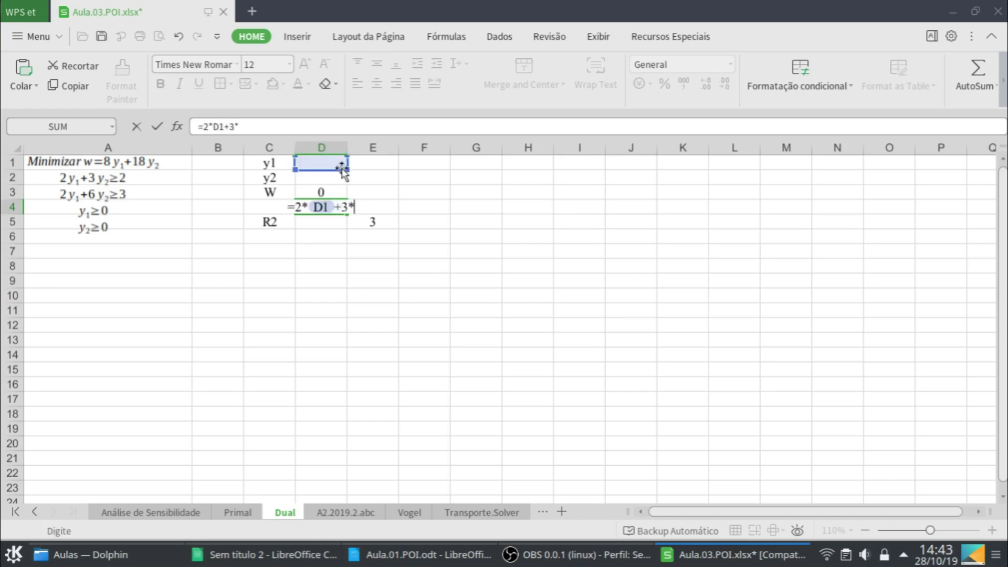
pyautogui.click(338, 180)
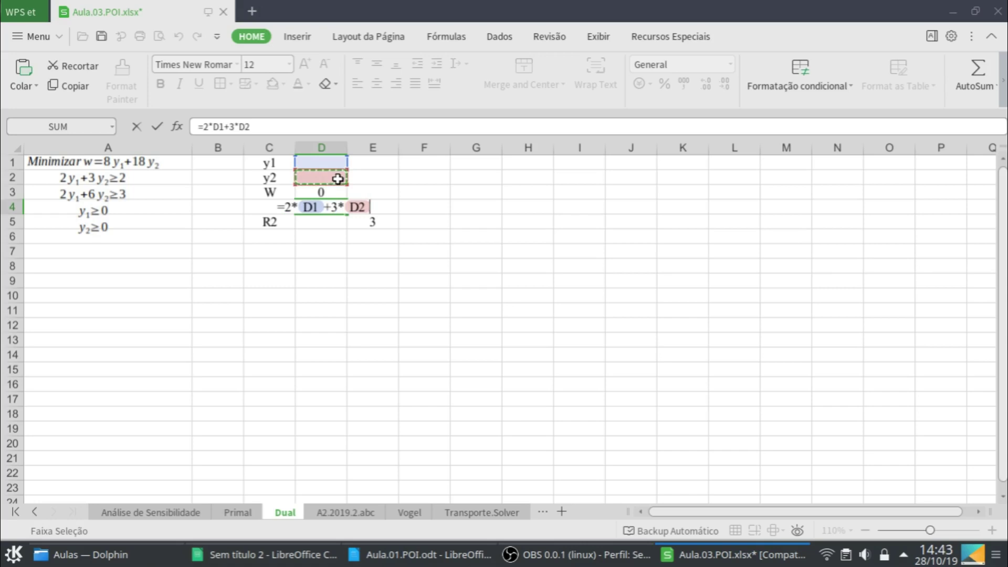
pyautogui.press('Return')
# - Enter the second constraint's formula =2*D1+6*D2 for R2 in cell D5
pyautogui.write('=')
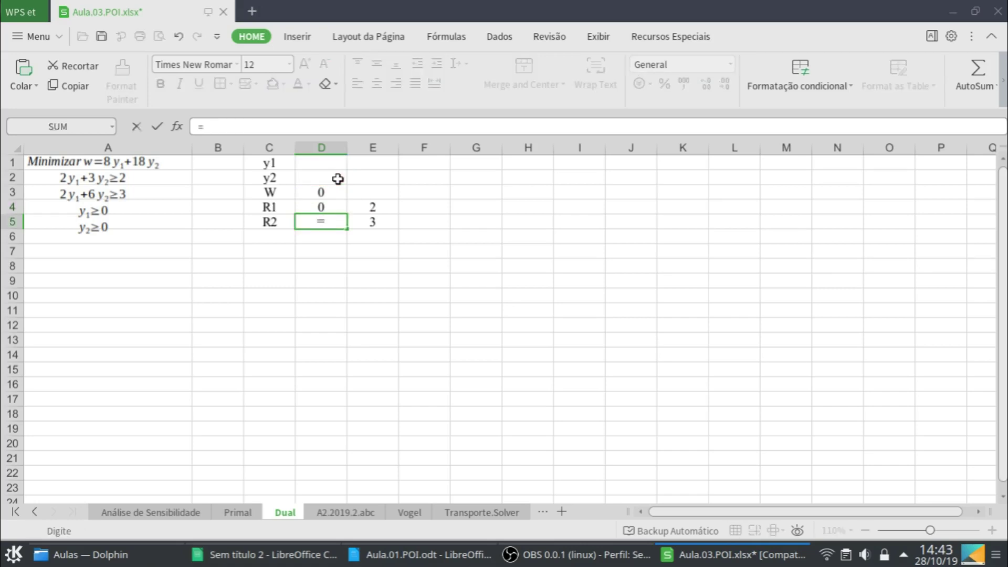
pyautogui.write('2*')
pyautogui.click(306, 163)
pyautogui.write('+6*')
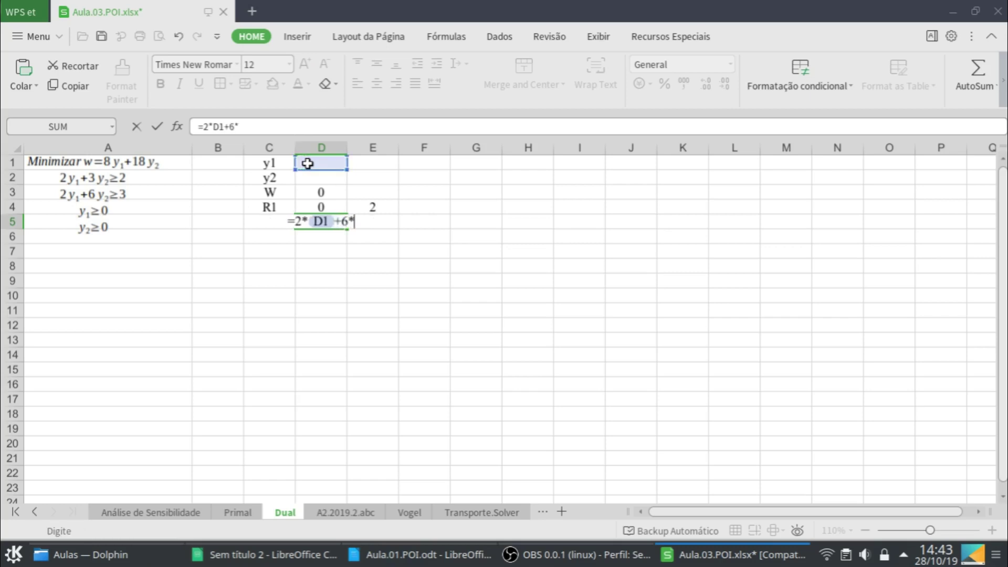
pyautogui.click(328, 180)
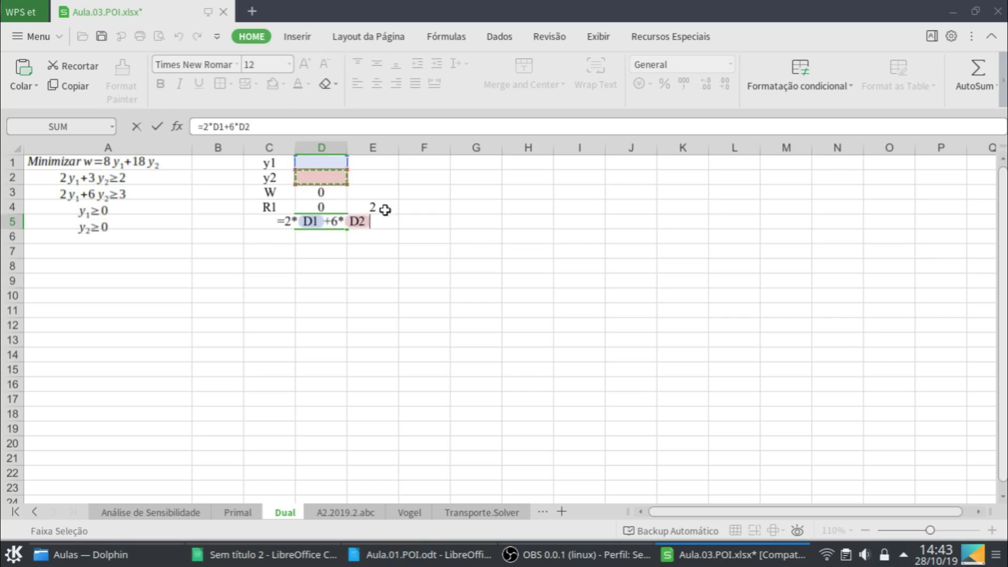
pyautogui.press('Return')
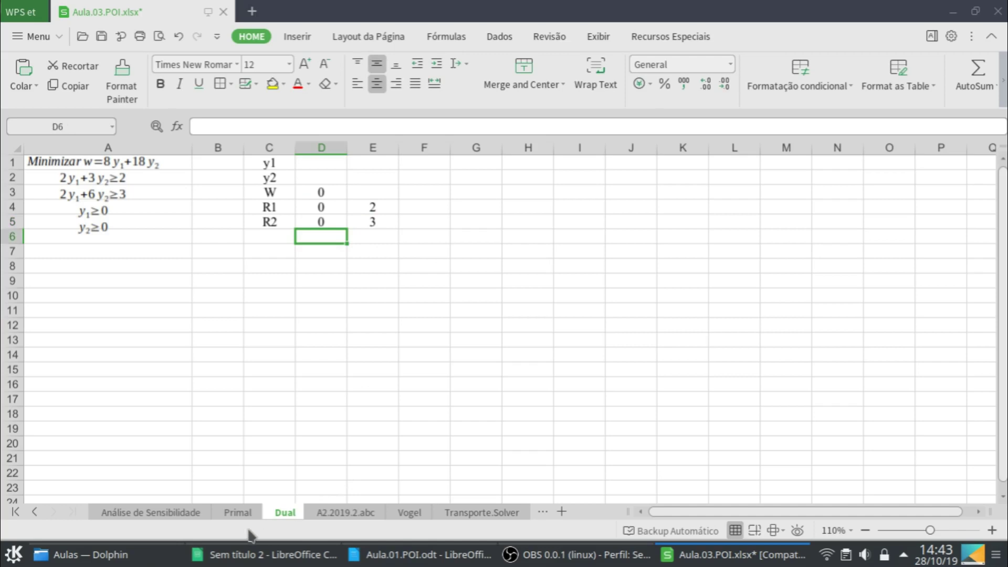
# - On the Primal sheet, set up Solver to maximize objective cell D3 by changing variable cells D1:D2
pyautogui.click(242, 512)
pyautogui.click(388, 188)
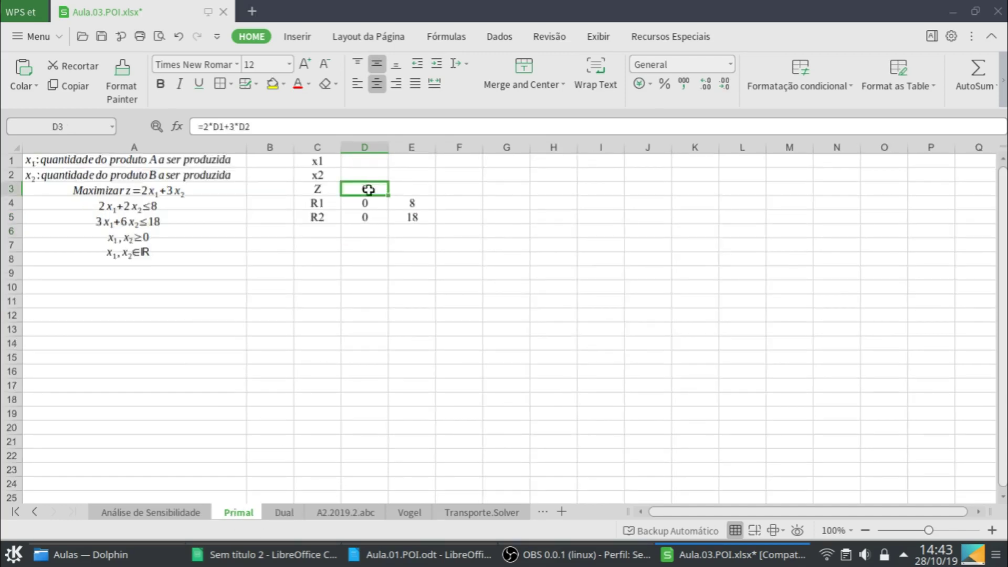
pyautogui.click(60, 37)
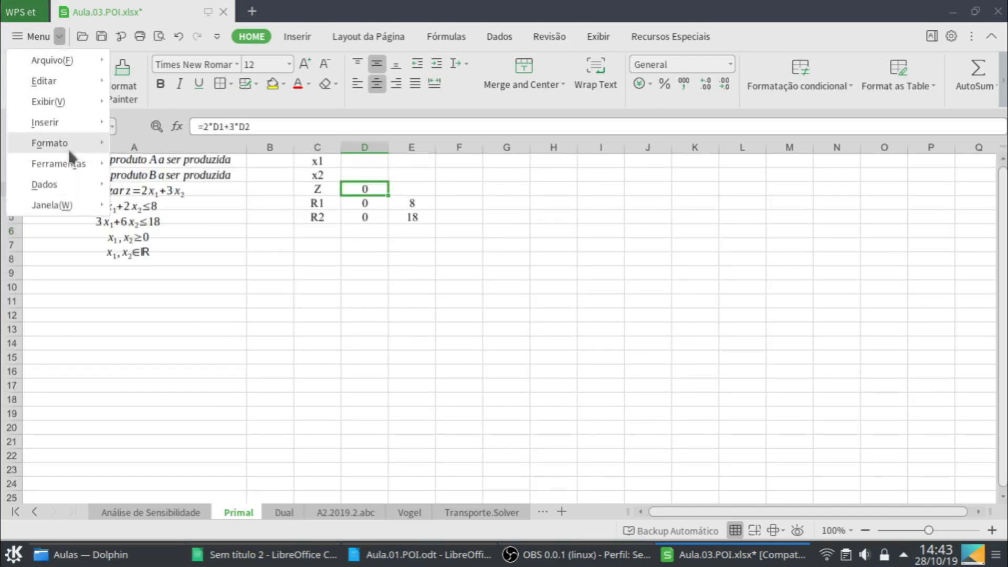
pyautogui.moveTo(74, 164)
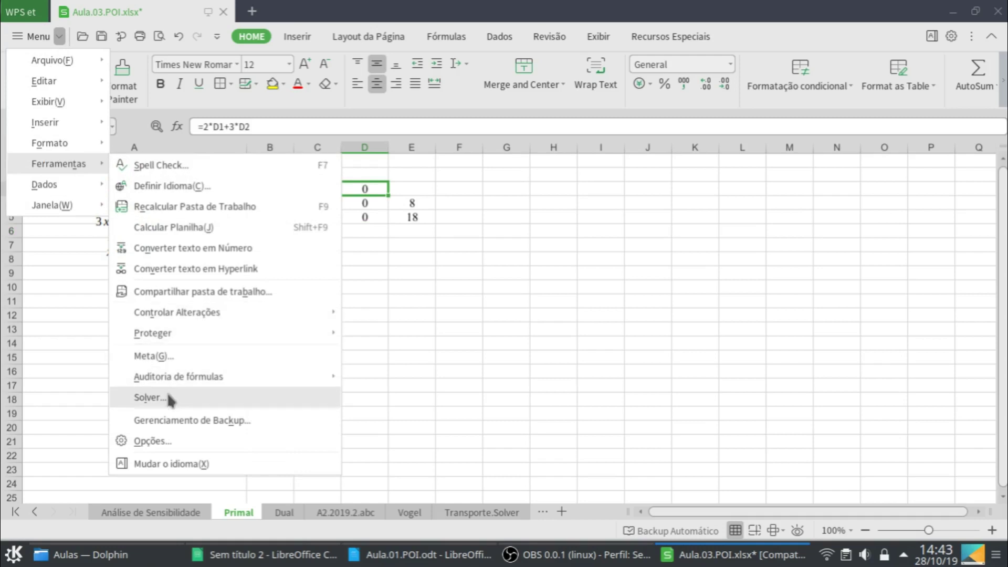
pyautogui.click(149, 397)
pyautogui.moveTo(525, 74); pyautogui.dragTo(730, 114)
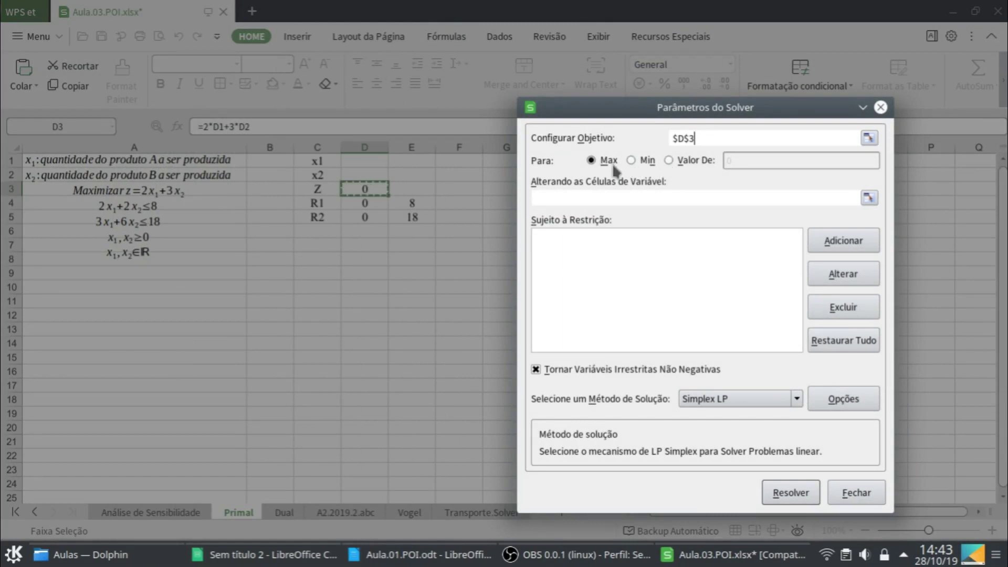
pyautogui.click(586, 198)
pyautogui.moveTo(350, 165); pyautogui.dragTo(365, 179)
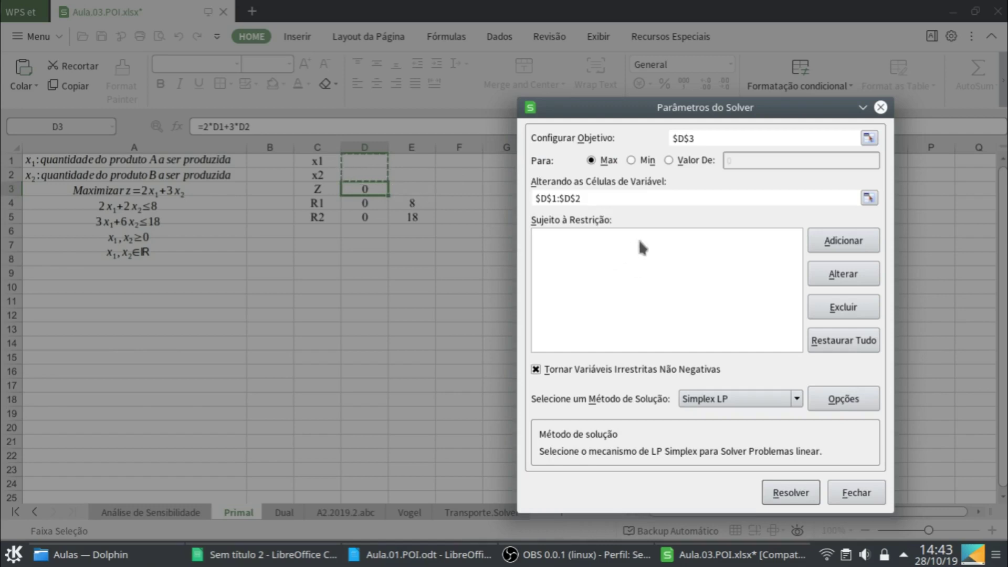
# - Add the primal Solver constraint $D$4 <= $E$4 for R1
pyautogui.click(833, 241)
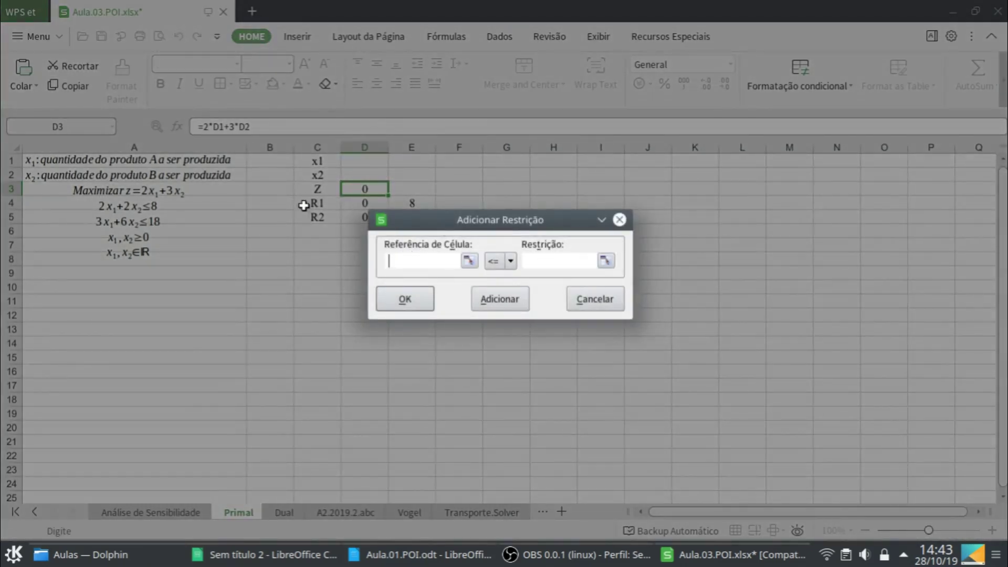
pyautogui.click(363, 204)
pyautogui.moveTo(426, 218); pyautogui.dragTo(423, 247)
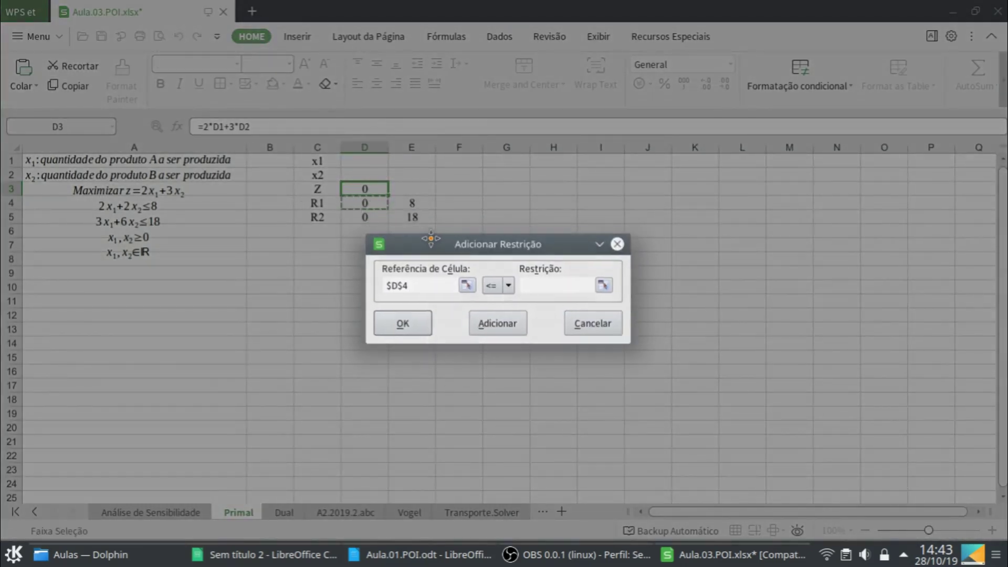
pyautogui.click(536, 290)
pyautogui.click(419, 207)
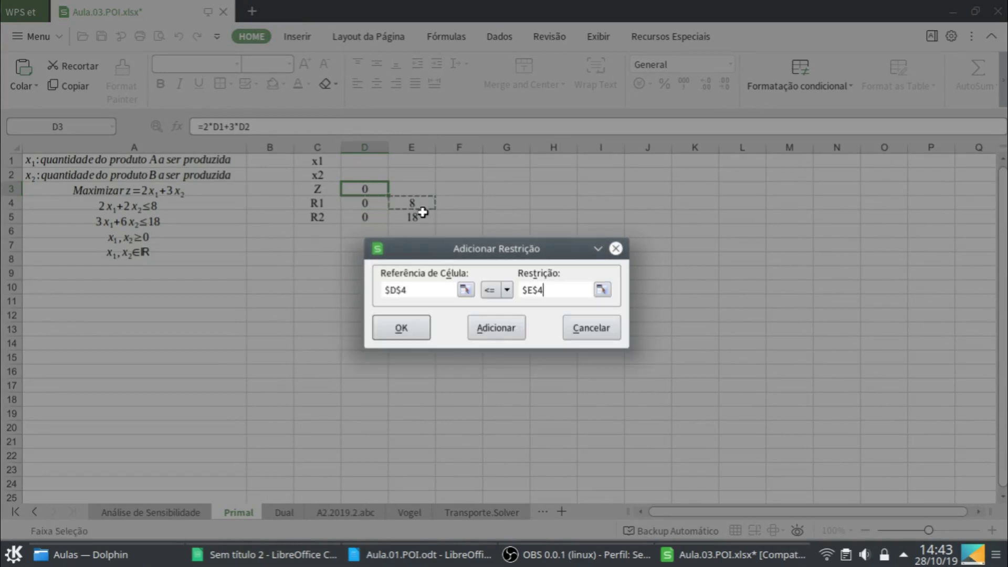
pyautogui.click(494, 328)
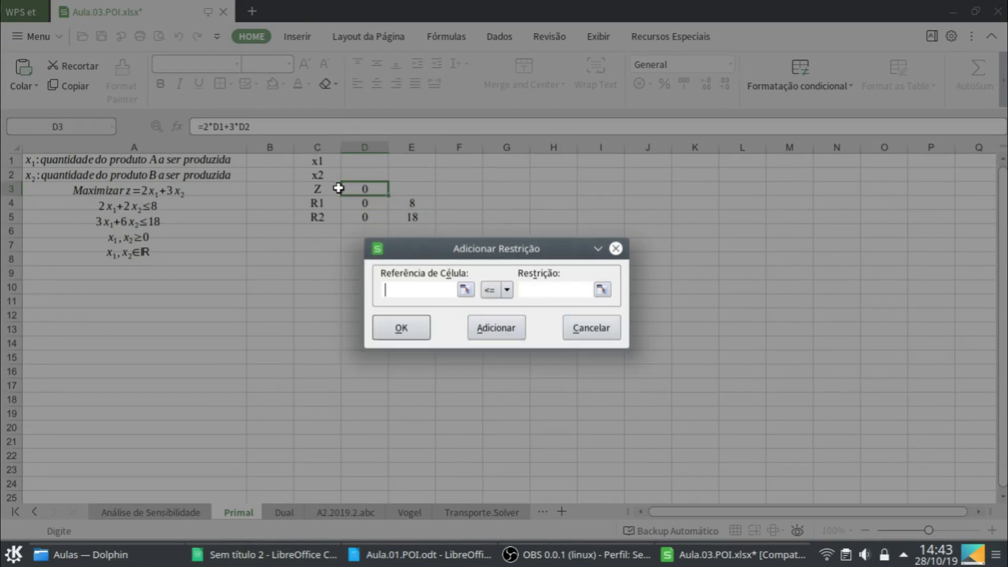
# - Add the primal Solver constraint $D$5 <= $E$5 for R2 and close Solver without solving
pyautogui.click(358, 217)
pyautogui.click(529, 289)
pyautogui.click(406, 219)
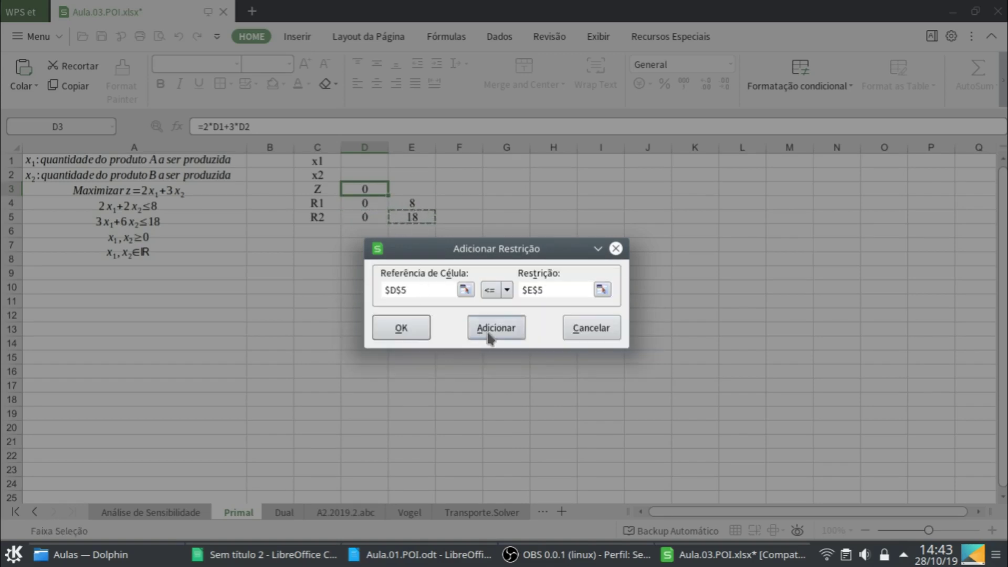
pyautogui.click(401, 328)
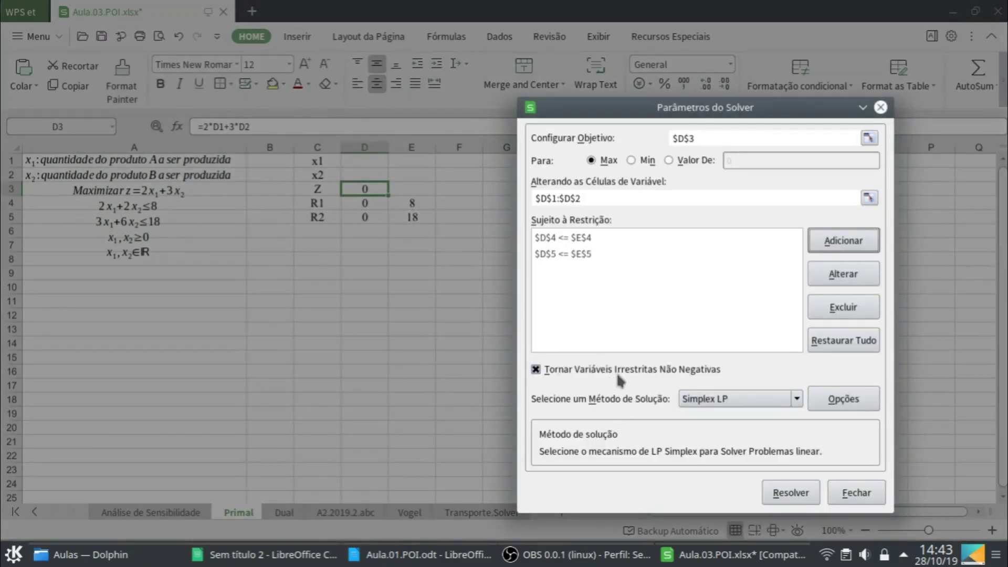
pyautogui.click(873, 496)
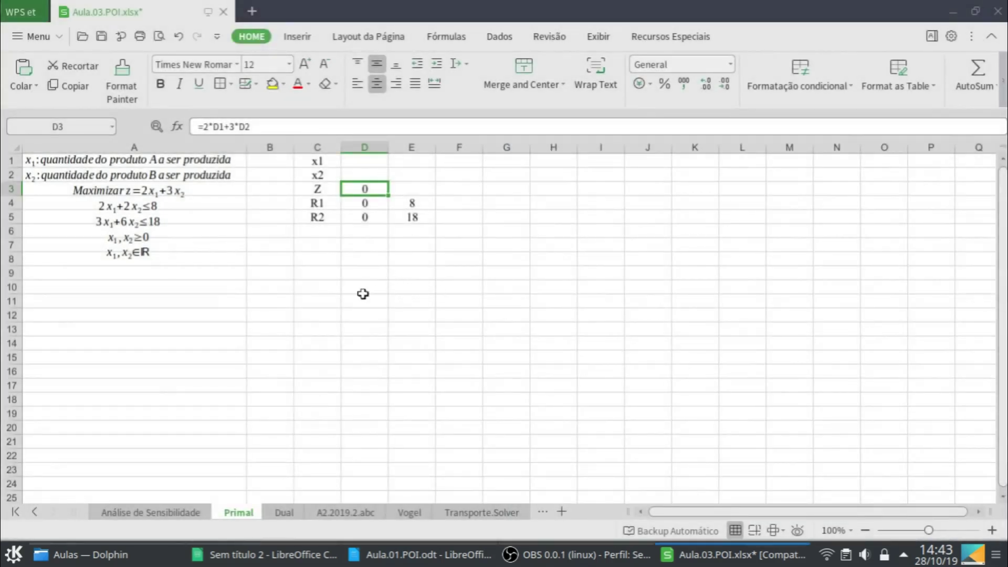
# - On the Dual sheet, set up Solver to minimize objective cell D3 by changing variable cells D1:D2
pyautogui.click(284, 512)
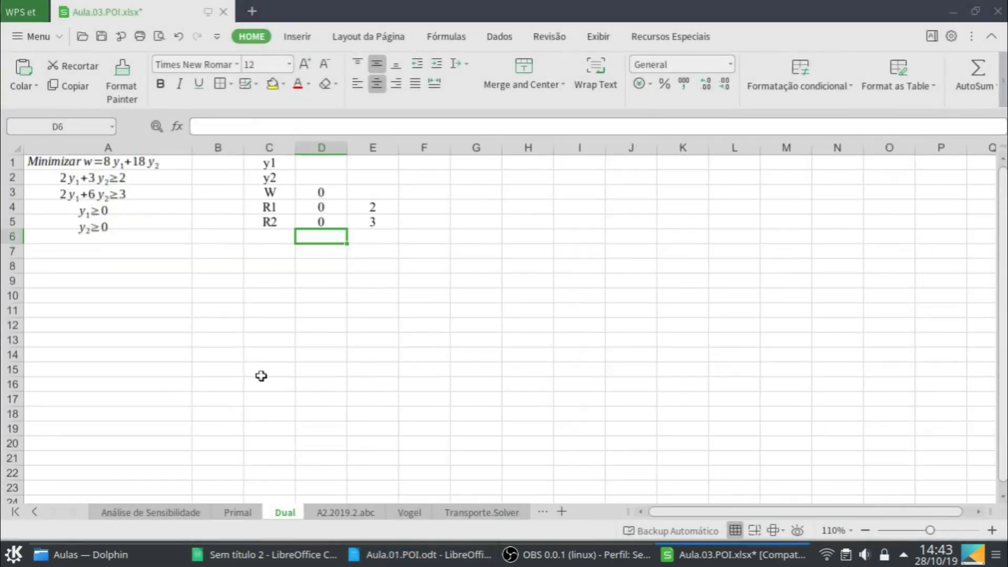
pyautogui.click(315, 194)
pyautogui.click(56, 36)
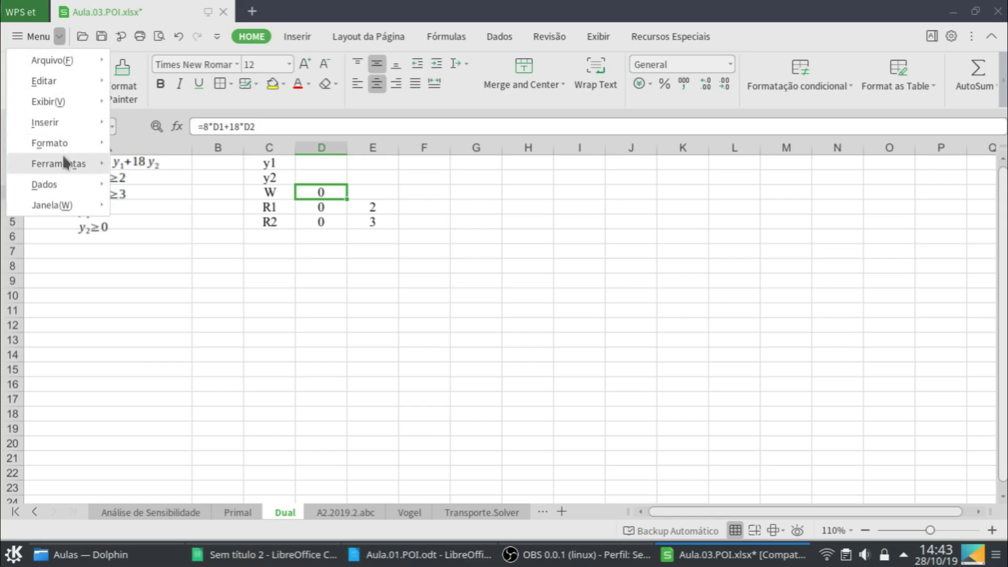
pyautogui.moveTo(64, 163)
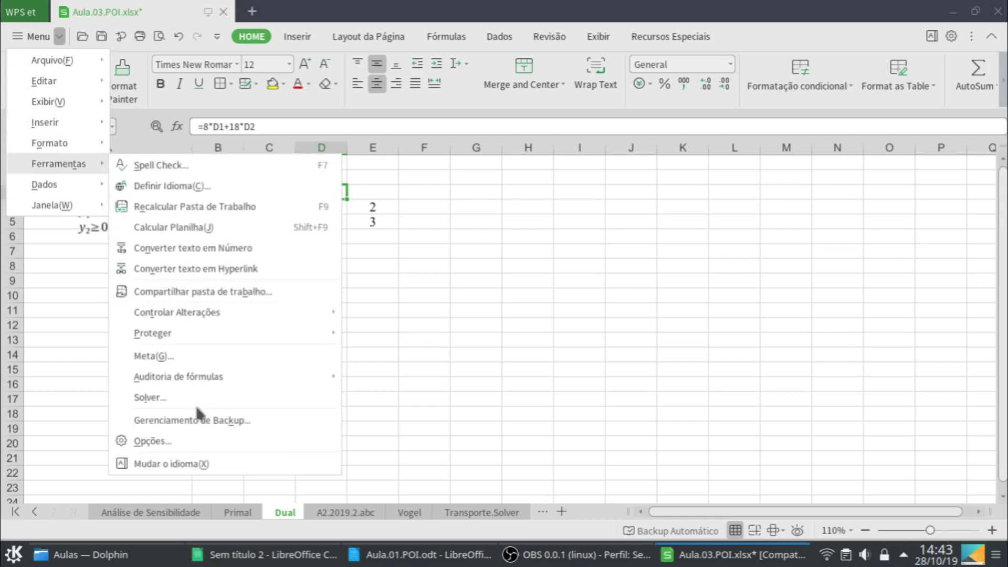
pyautogui.click(174, 399)
pyautogui.moveTo(512, 71); pyautogui.dragTo(722, 123)
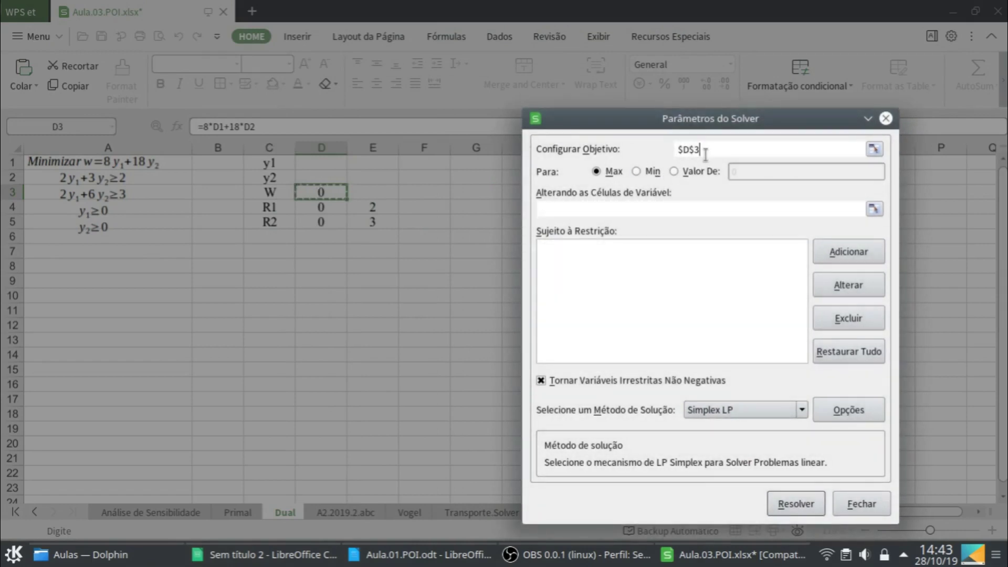
pyautogui.click(638, 172)
pyautogui.click(628, 208)
pyautogui.moveTo(328, 167); pyautogui.dragTo(329, 180)
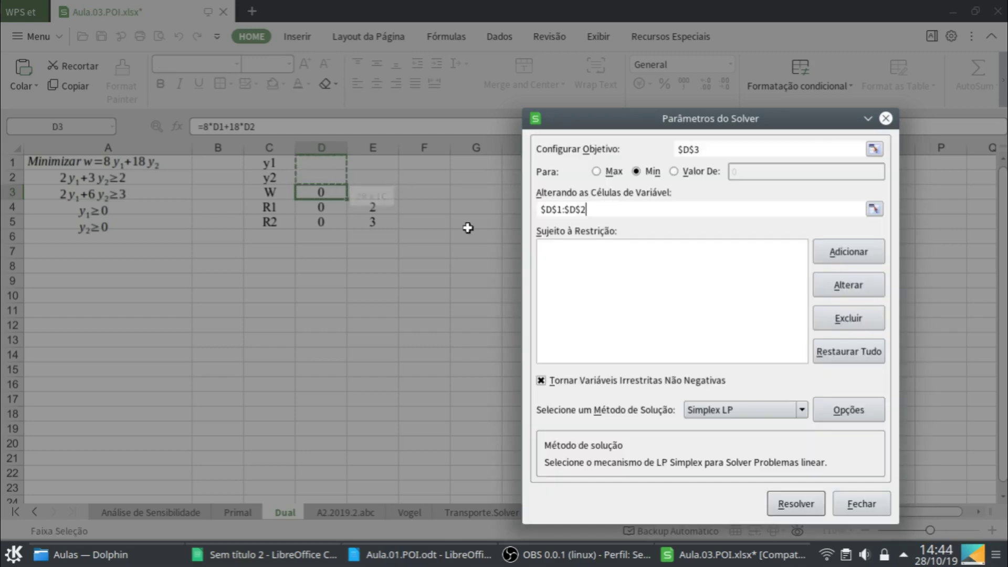
# - Add the dual Solver constraint $D$4 >= $E$4 for R1
pyautogui.click(849, 253)
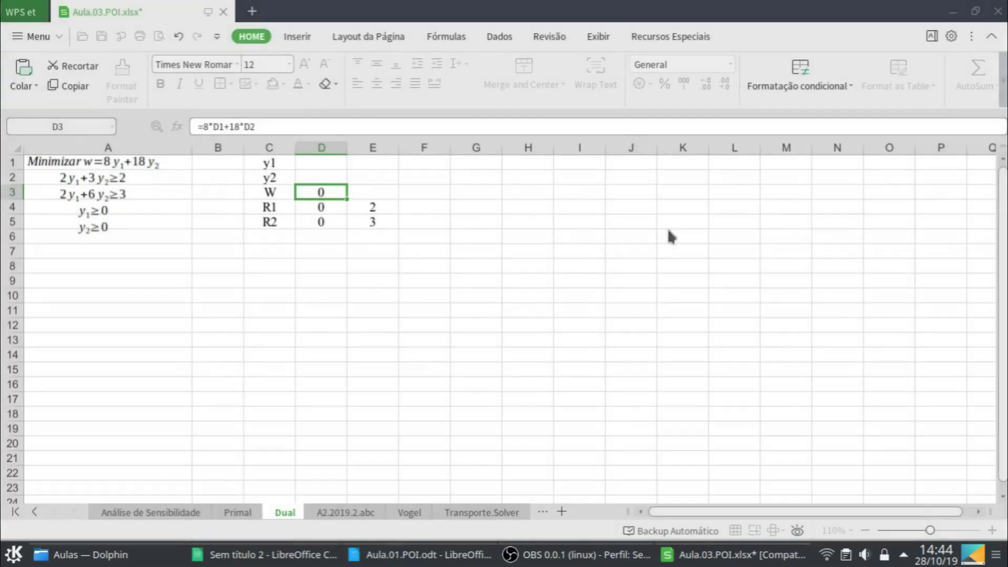
pyautogui.click(308, 206)
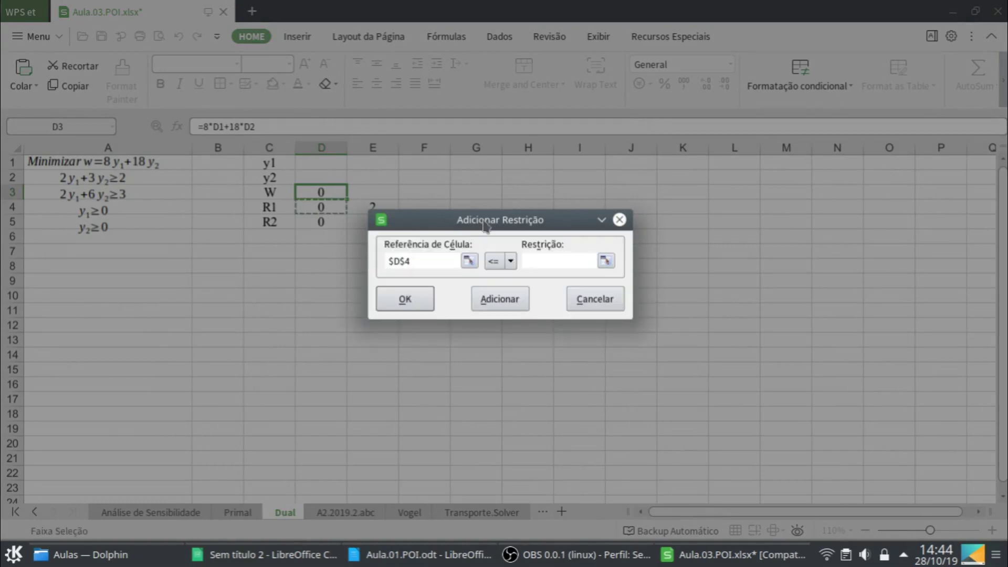
pyautogui.moveTo(486, 226); pyautogui.dragTo(475, 294)
pyautogui.click(491, 330)
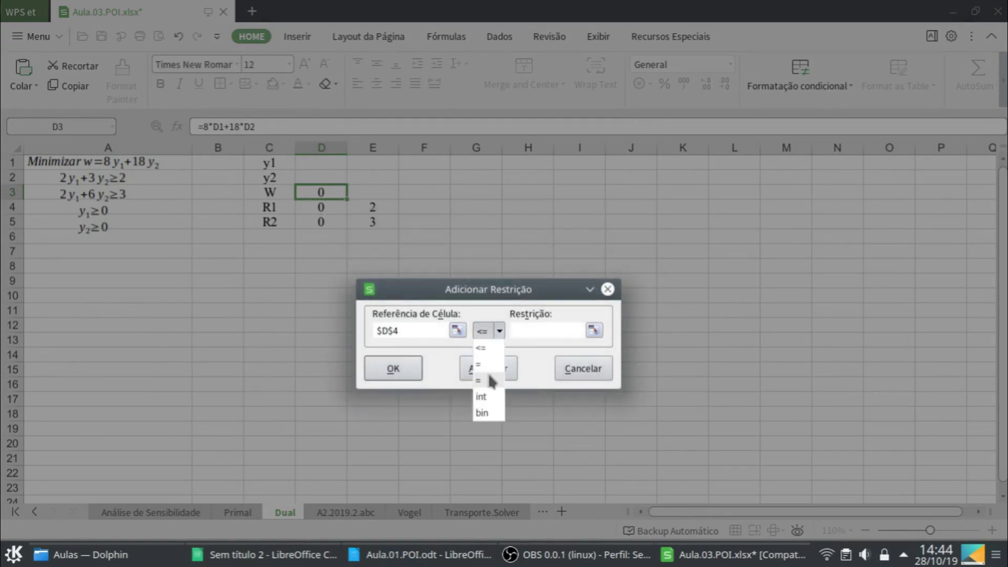
pyautogui.click(491, 380)
pyautogui.click(518, 331)
pyautogui.click(367, 209)
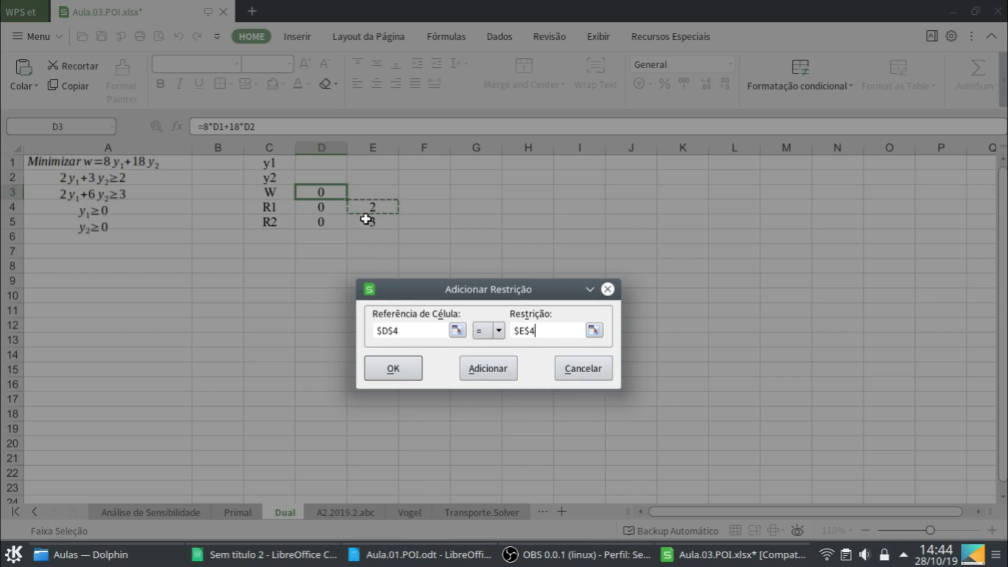
pyautogui.click(472, 372)
# - Add the dual Solver constraint $D$5 >= $E$5 for R2, then close Solver without solving and save the workbook
pyautogui.click(323, 227)
pyautogui.click(332, 223)
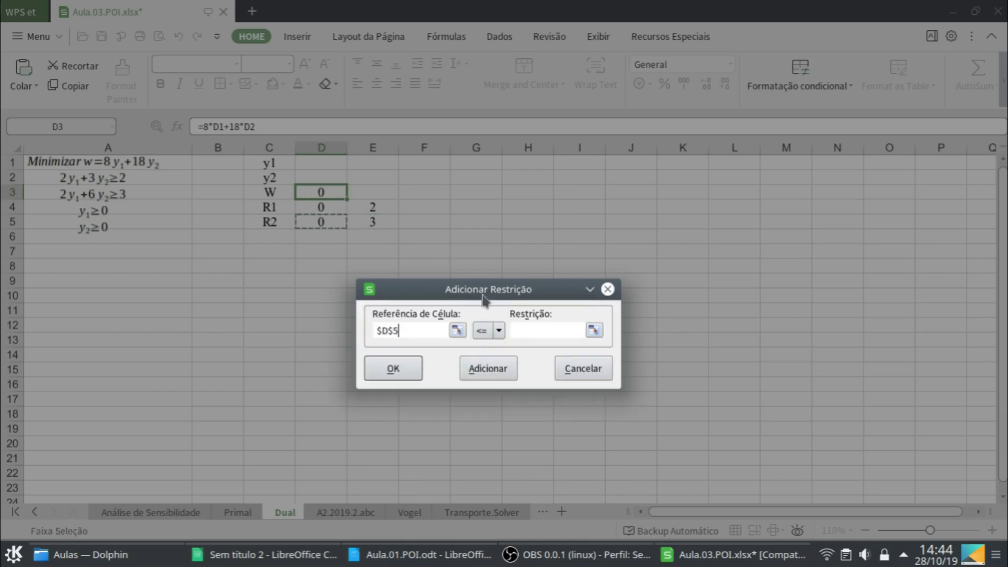
pyautogui.click(492, 332)
pyautogui.click(494, 379)
pyautogui.click(528, 330)
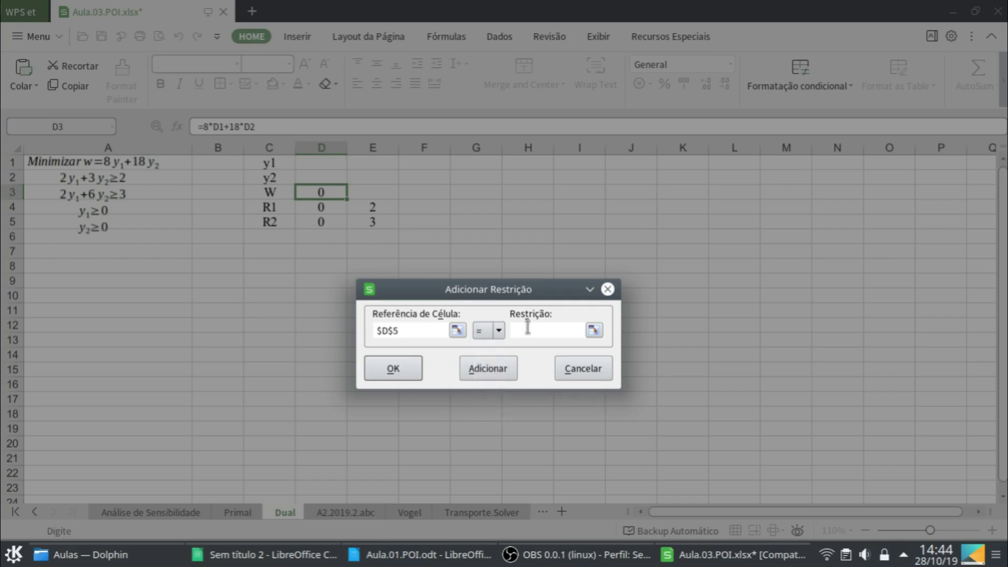
pyautogui.click(375, 221)
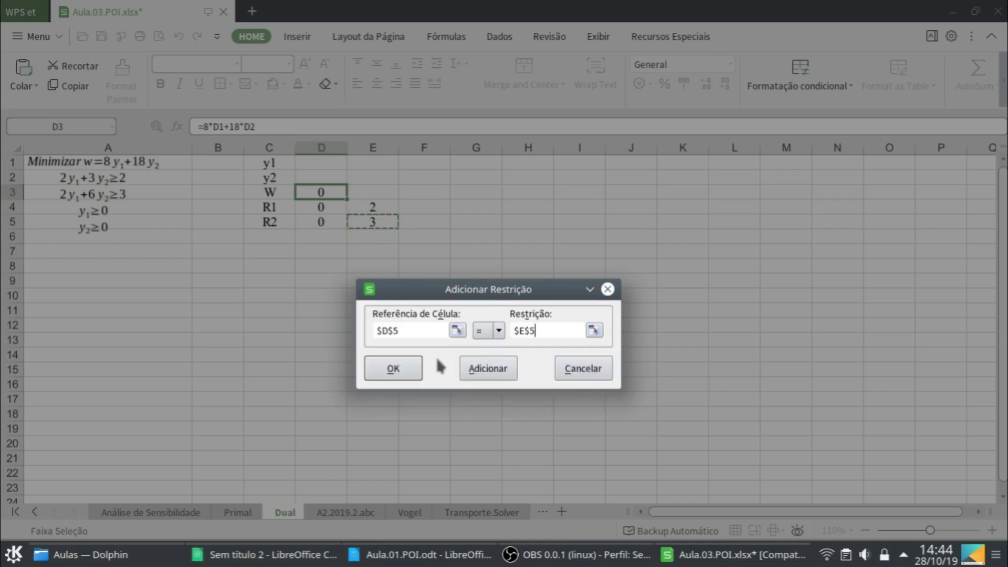
pyautogui.click(499, 331)
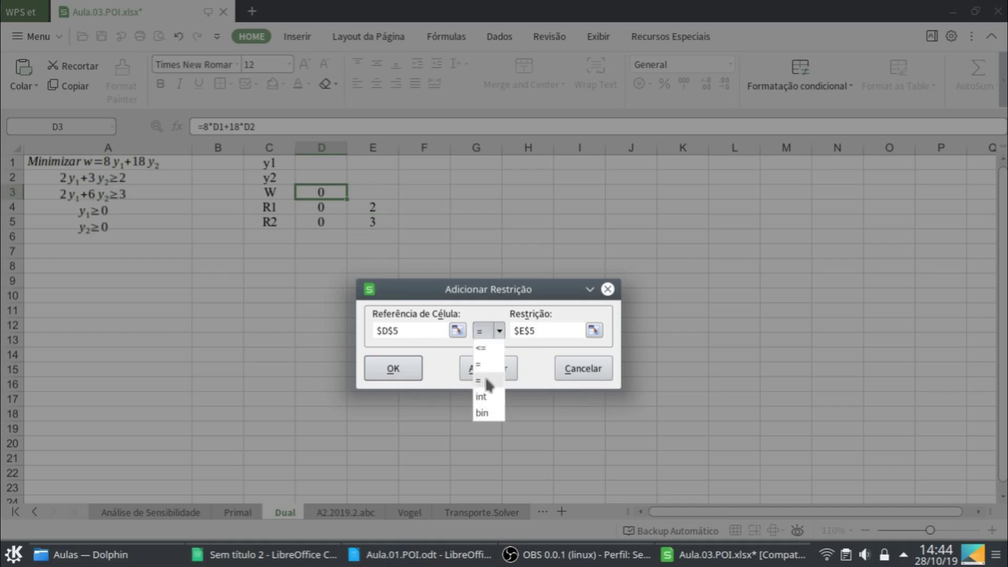
pyautogui.click(451, 376)
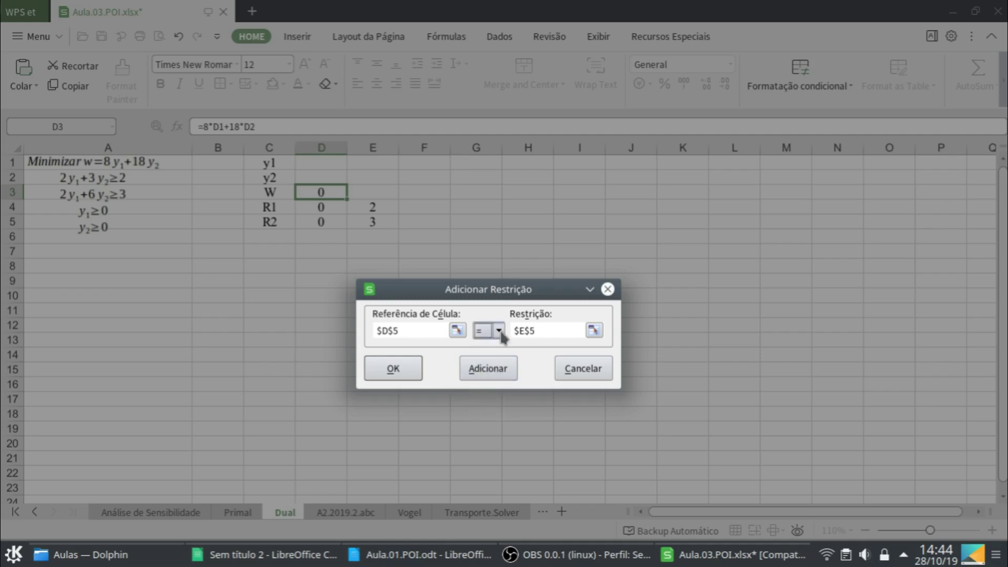
pyautogui.click(499, 330)
pyautogui.click(486, 381)
pyautogui.click(393, 368)
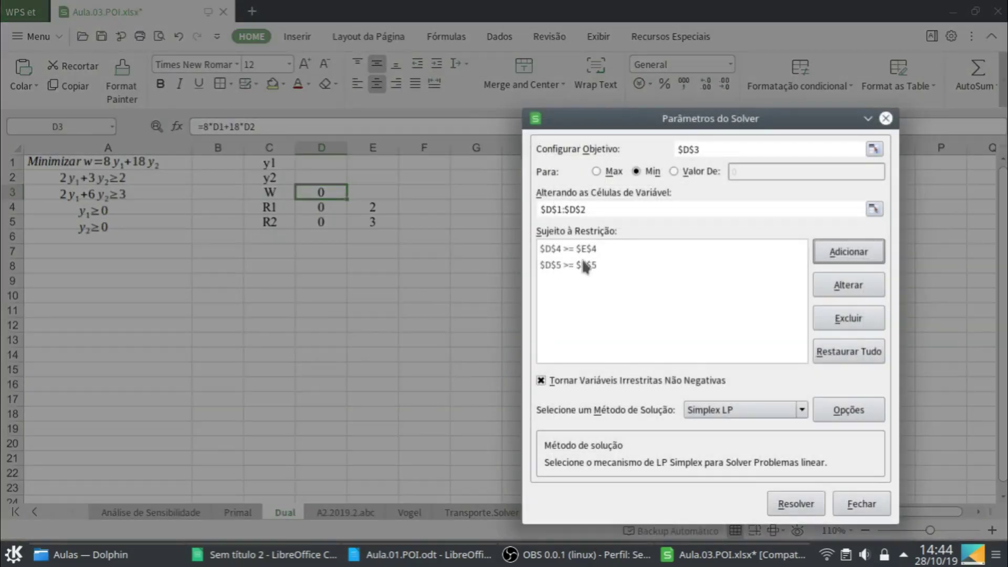
pyautogui.click(856, 505)
pyautogui.click(101, 40)
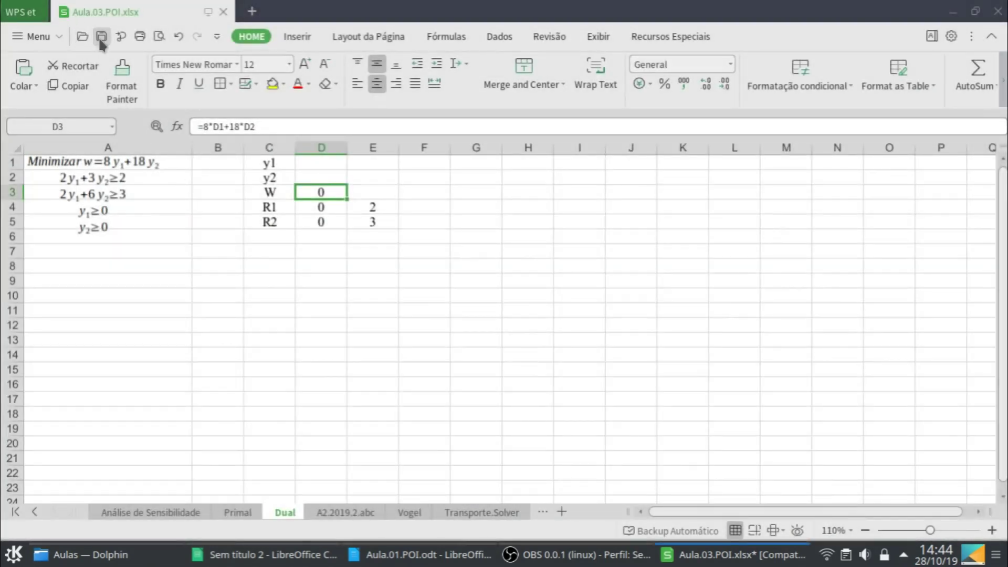
# - Solve the Primal sheet's model with Solver, keeping the solution and generating the Sensibilidade report, and open that report sheet
pyautogui.click(246, 511)
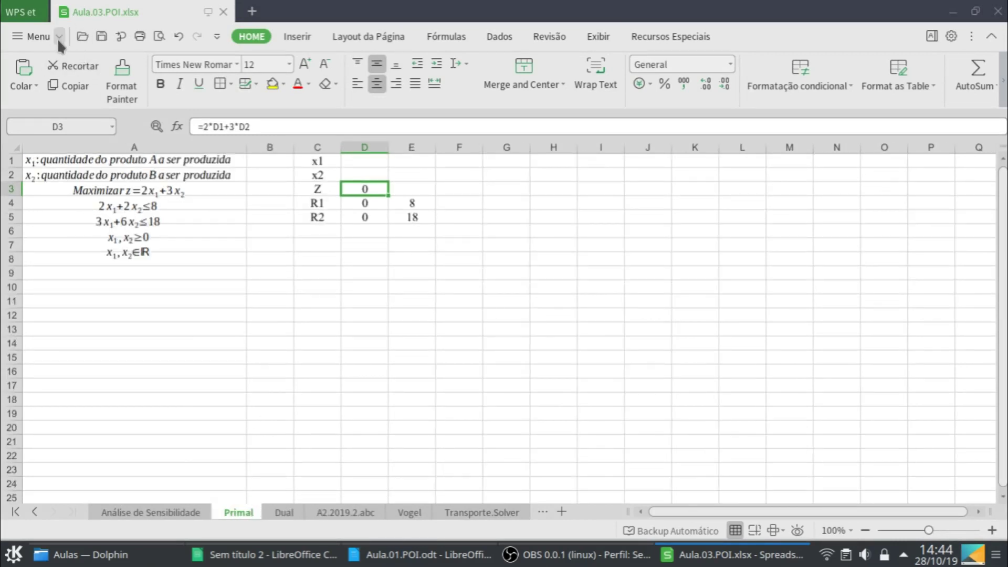
pyautogui.click(59, 37)
pyautogui.moveTo(89, 167)
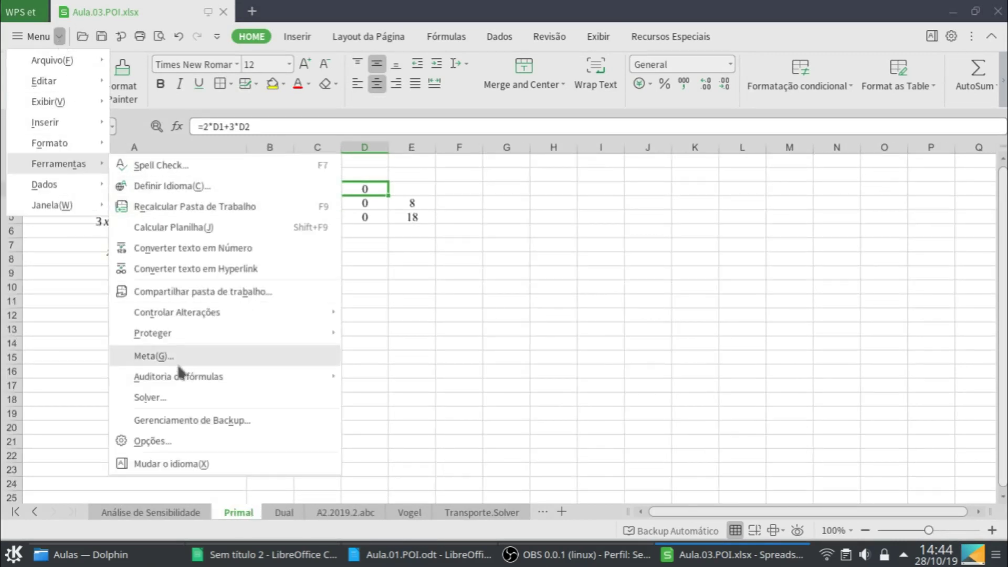
pyautogui.click(181, 400)
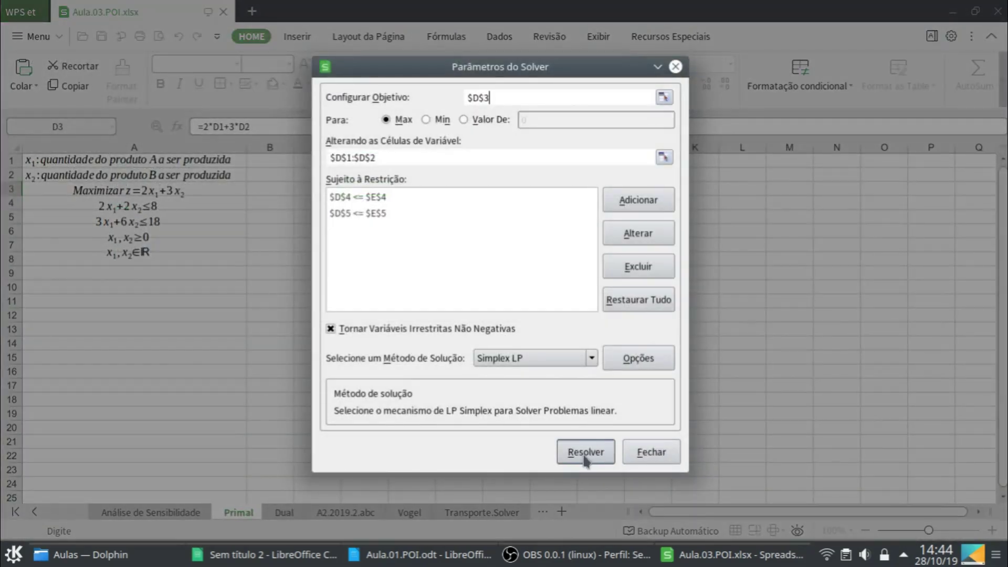
pyautogui.click(586, 452)
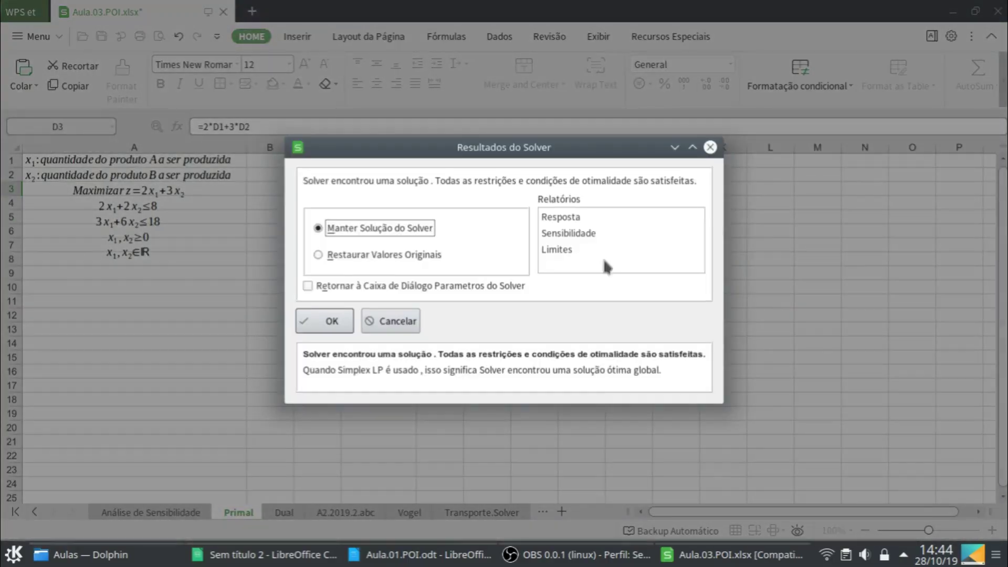
pyautogui.click(573, 234)
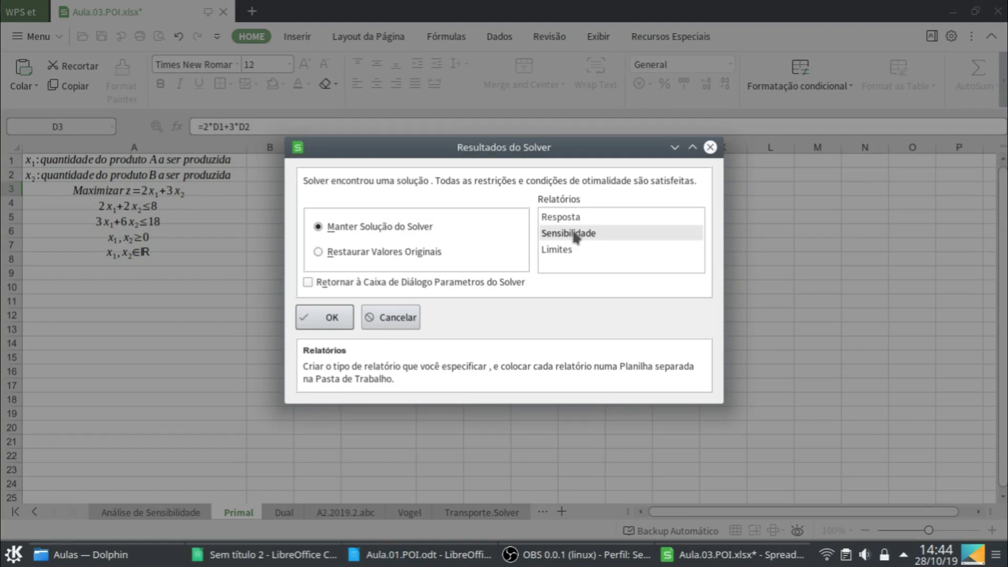
pyautogui.click(332, 317)
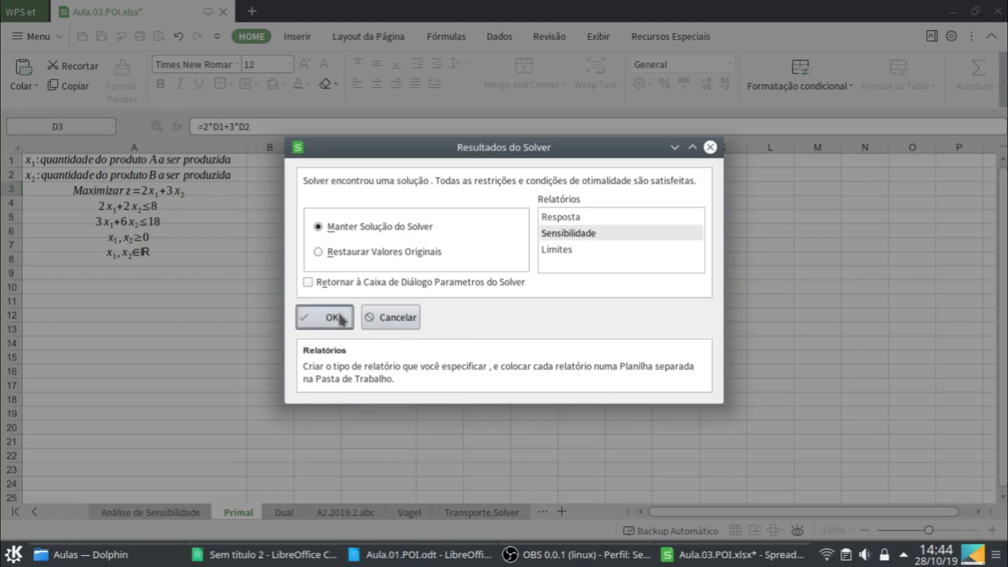
pyautogui.click(324, 511)
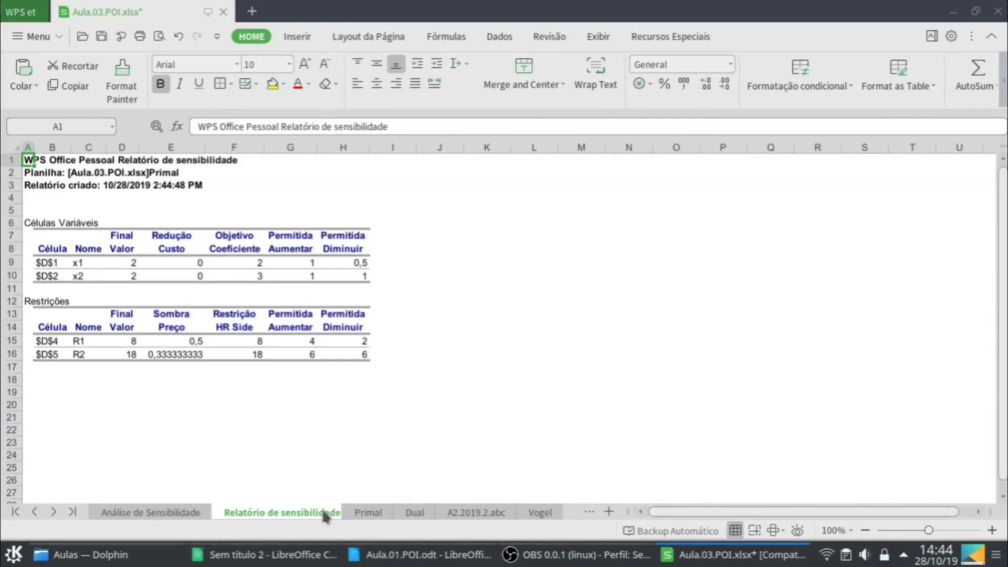
# - Copy the entire sensitivity report and paste it into the Primal sheet starting at cell C7
pyautogui.hotkey('ctrl', 'a')
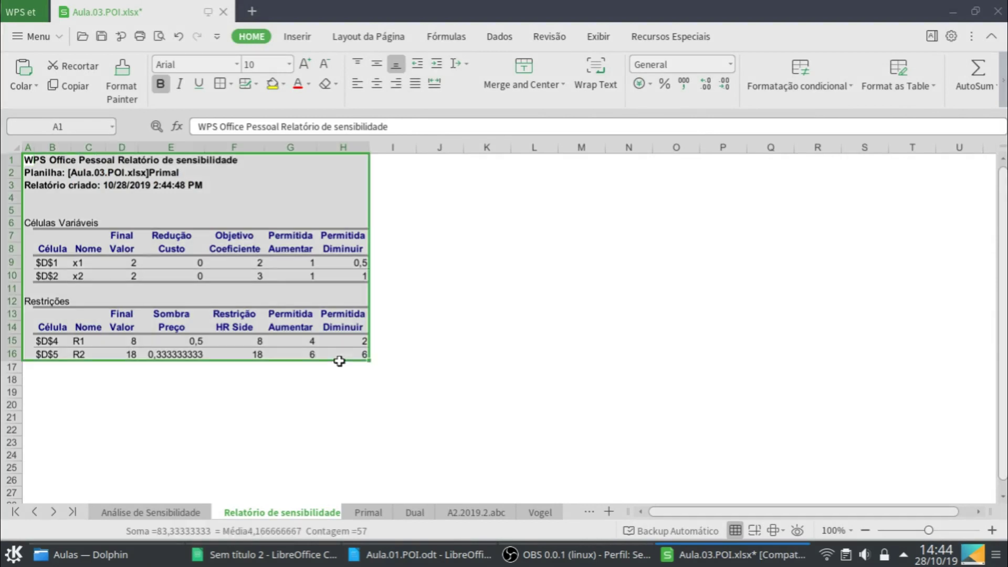
pyautogui.hotkey('ctrl', 'c')
pyautogui.click(370, 513)
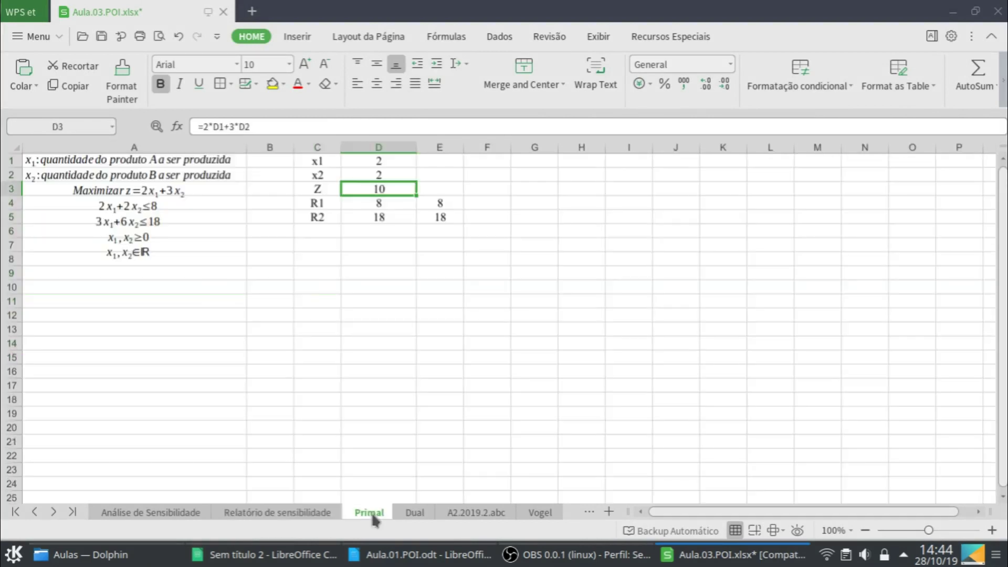
pyautogui.click(297, 249)
pyautogui.hotkey('ctrl', 'v')
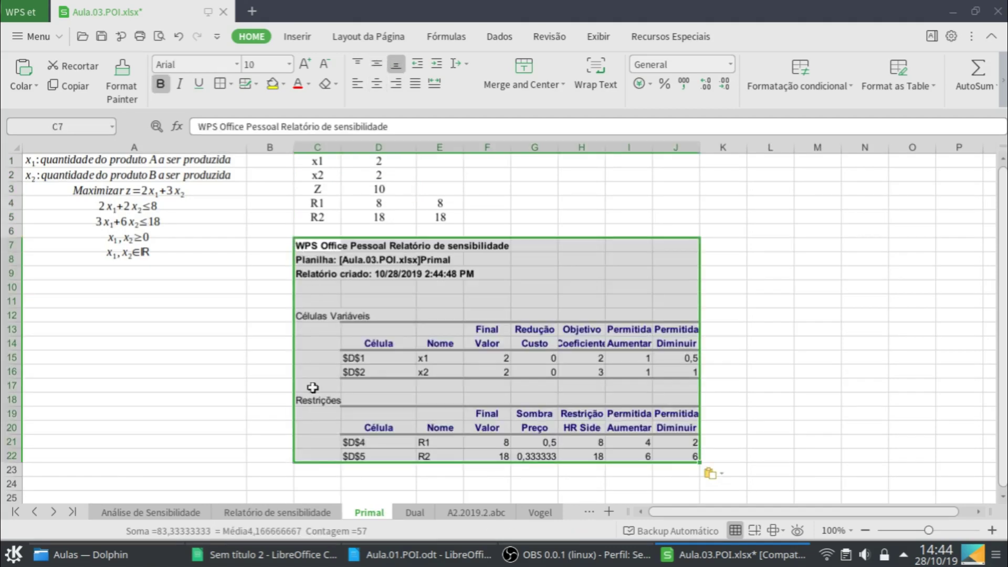
# - Delete the Relatório de sensibilidade sheet, accepting the permanent loss of its data
pyautogui.click(304, 514)
pyautogui.rightClick(301, 510)
pyautogui.click(452, 333)
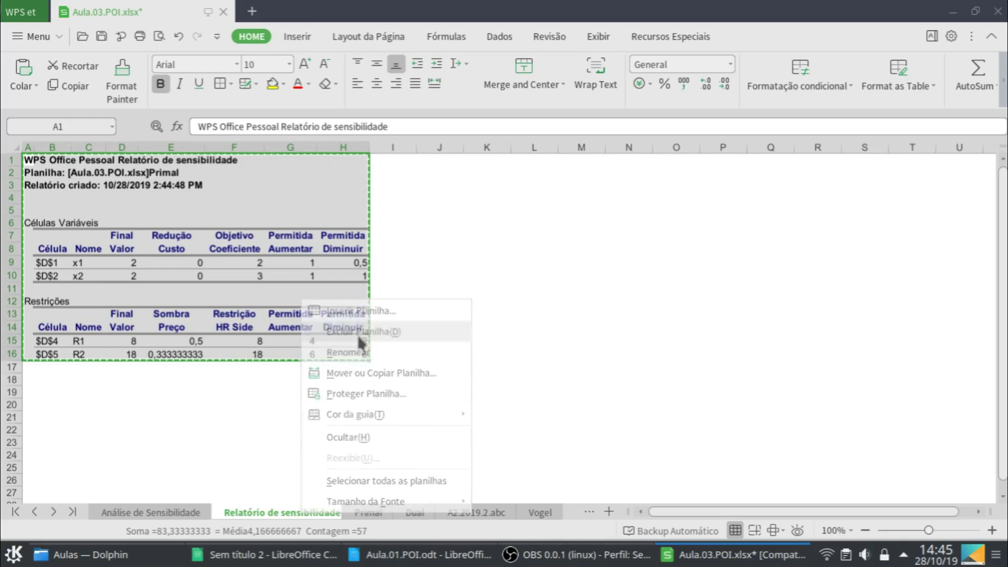
pyautogui.click(476, 316)
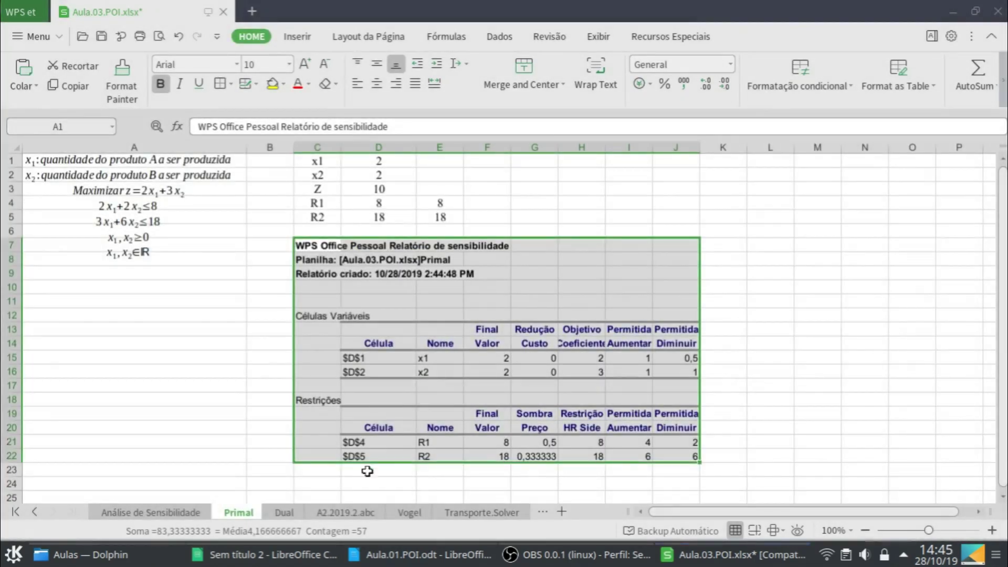
# - Try to solve the Dual sheet's minimization model with Solver using its stored parameters
pyautogui.click(284, 513)
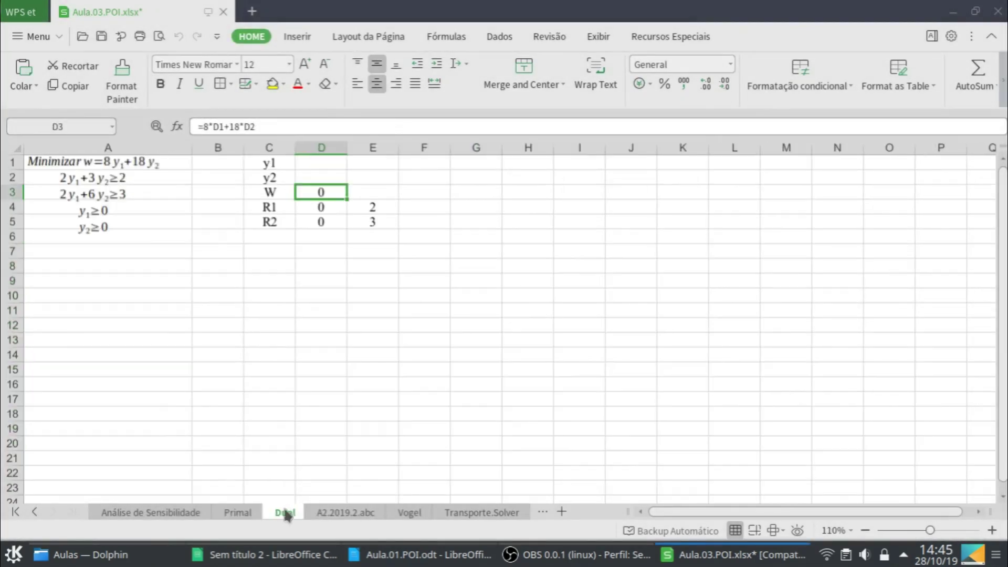
pyautogui.click(59, 34)
pyautogui.moveTo(69, 164)
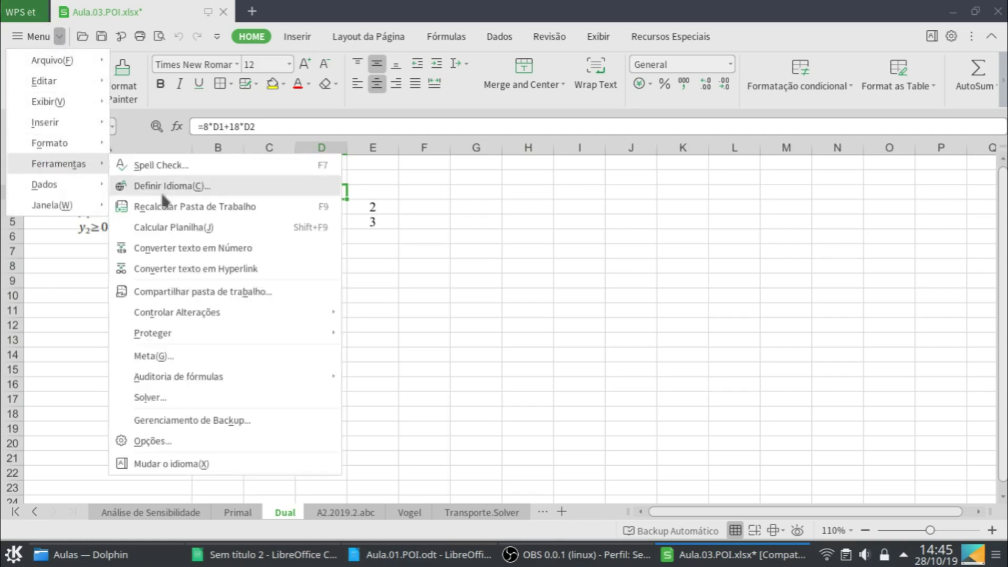
pyautogui.click(157, 397)
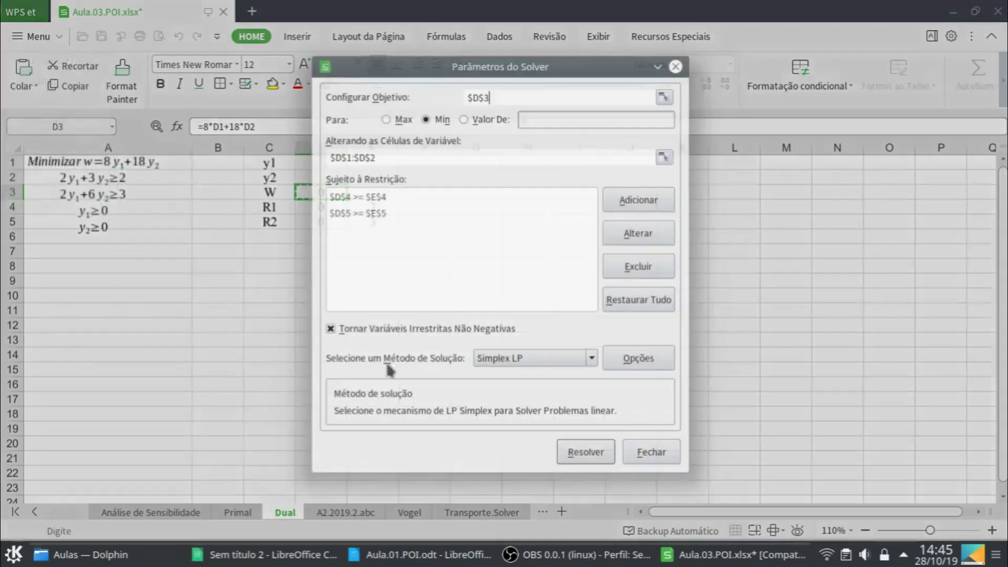
pyautogui.click(584, 453)
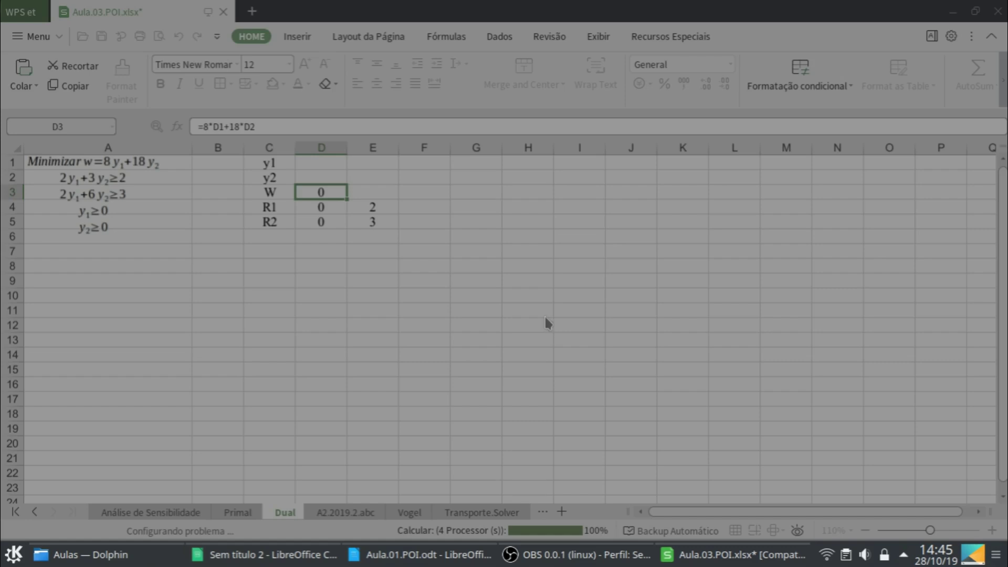
# - Switch to LibreOffice Calc and close the Sem título 2 spreadsheet without saving its changes
pyautogui.hotkey('alt', 'Tab')
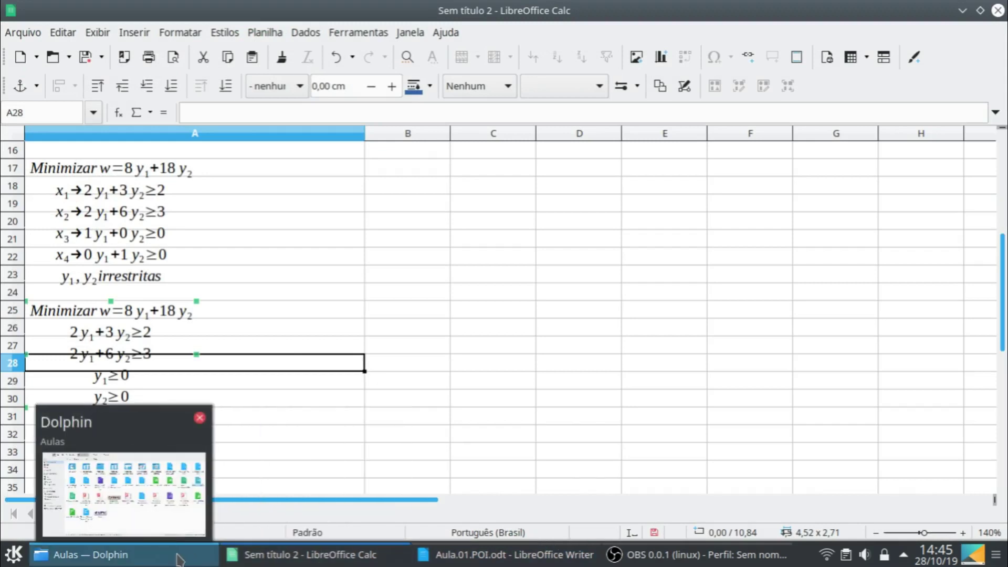
pyautogui.rightClick(304, 553)
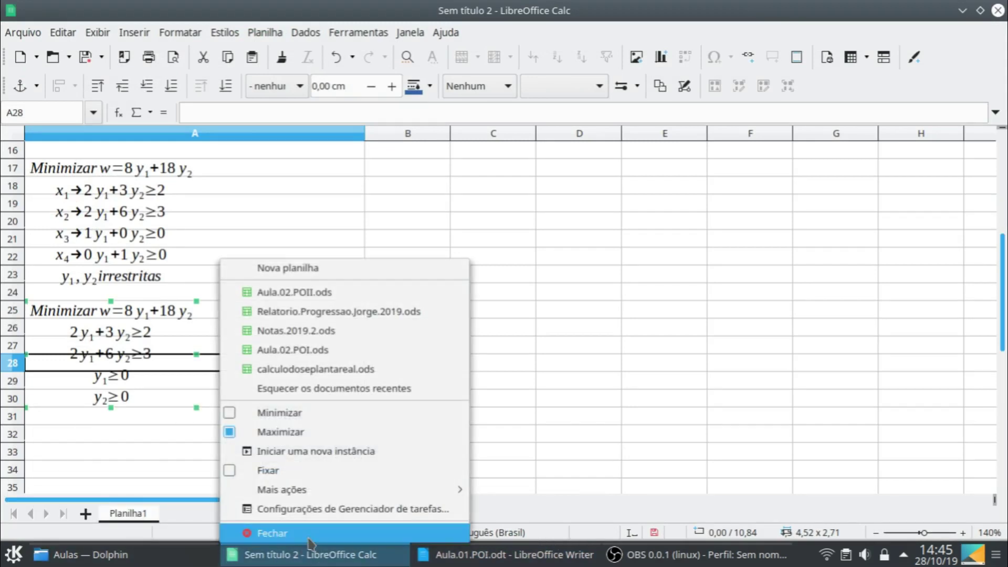
pyautogui.click(294, 533)
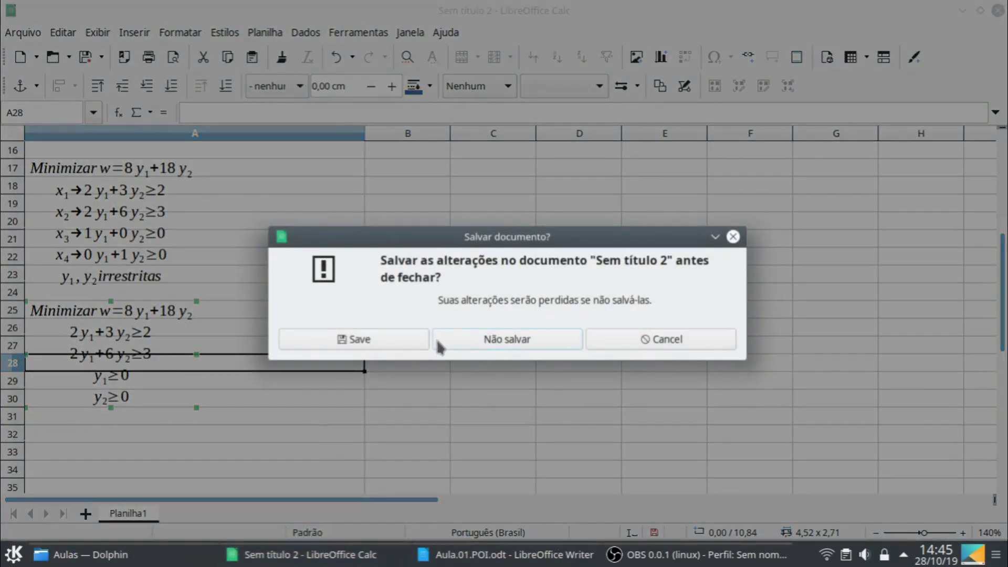
pyautogui.click(473, 342)
# - Switch to Dolphin and open Aula.03.POI.xlsx from the Aulas folder in WPS Spreadsheets
pyautogui.click(168, 557)
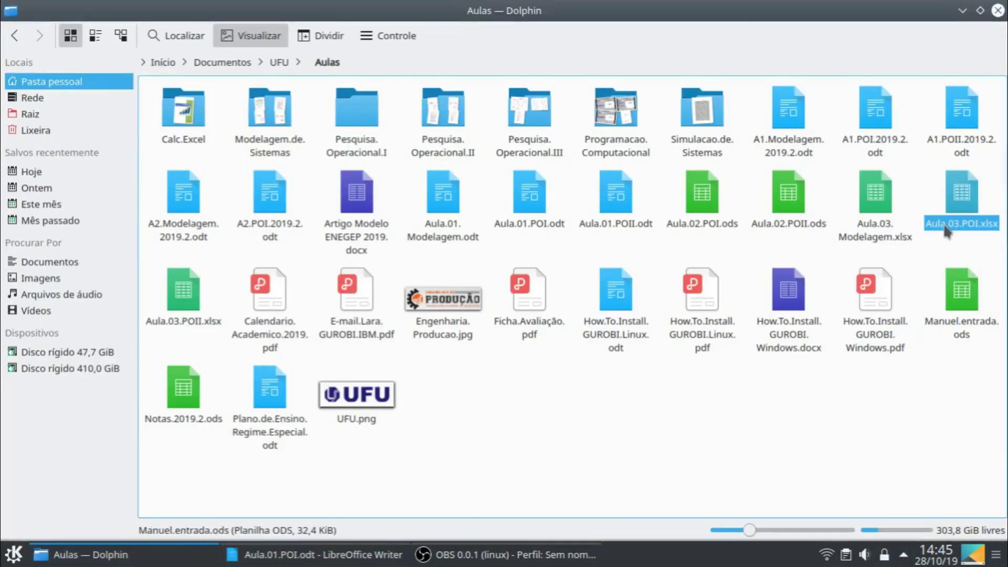
pyautogui.rightClick(961, 210)
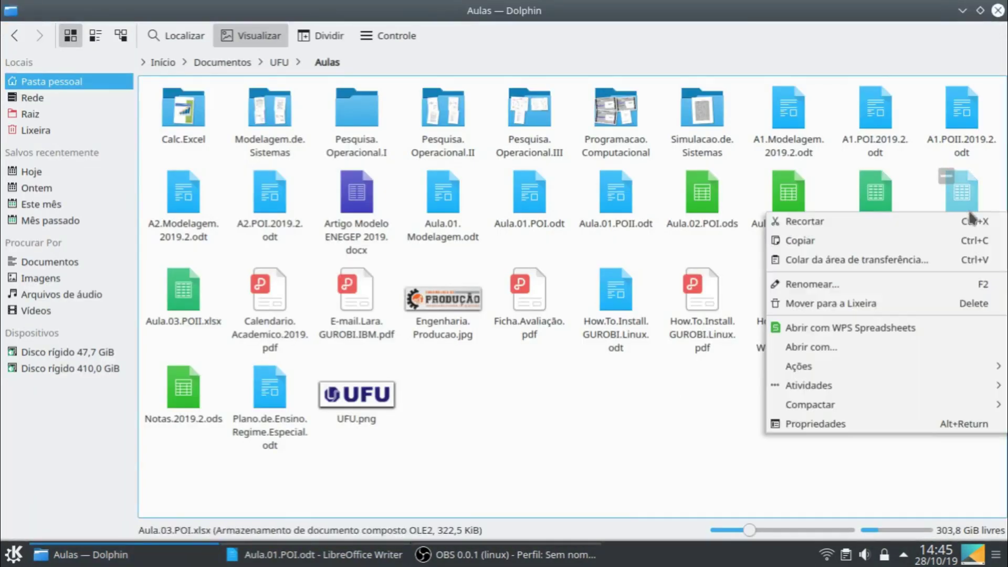
pyautogui.click(817, 326)
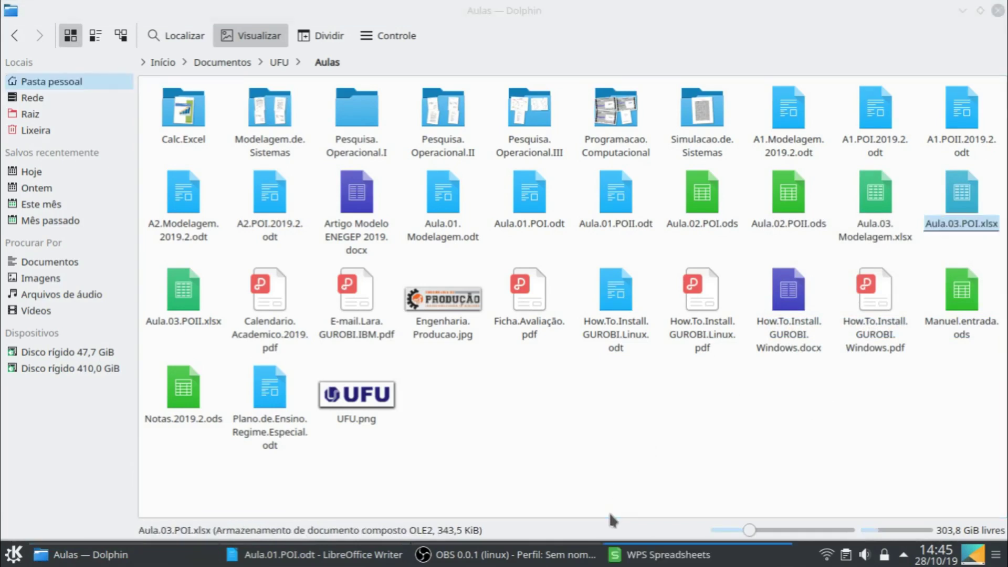
pyautogui.moveTo(643, 563)
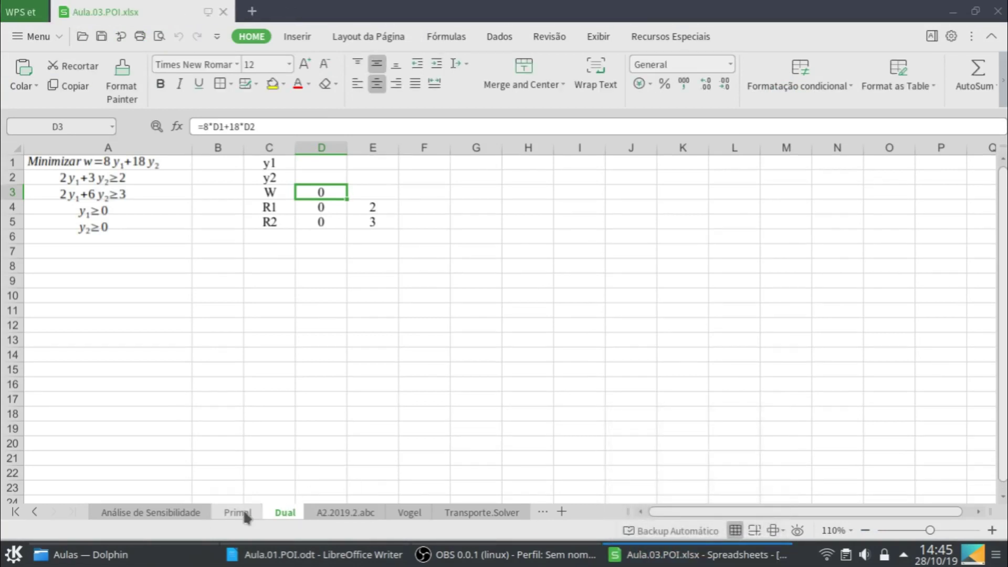
# - Solve the Primal sheet's model with Solver, keeping the solution and generating the Sensibilidade report
pyautogui.click(240, 513)
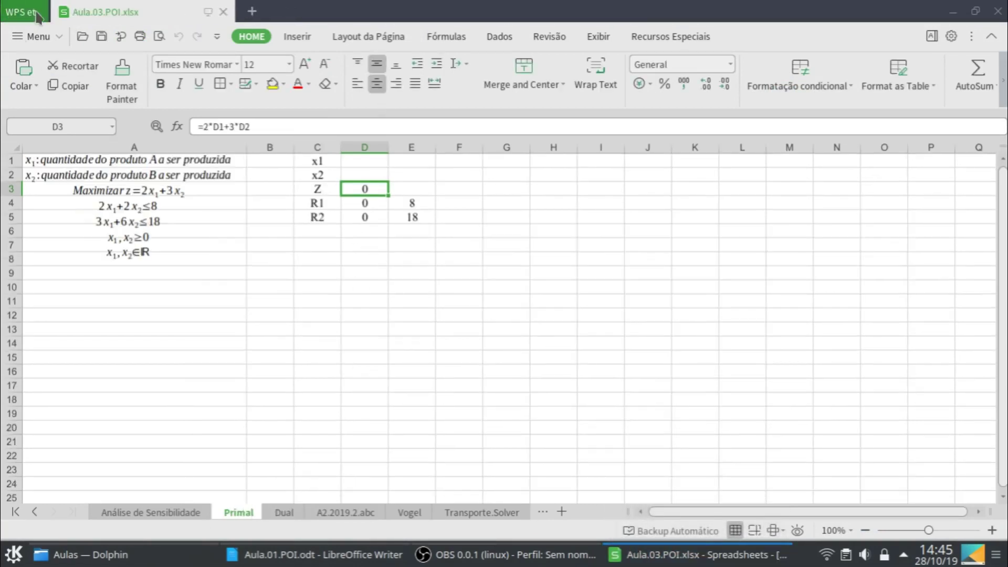
pyautogui.click(62, 34)
pyautogui.moveTo(70, 163)
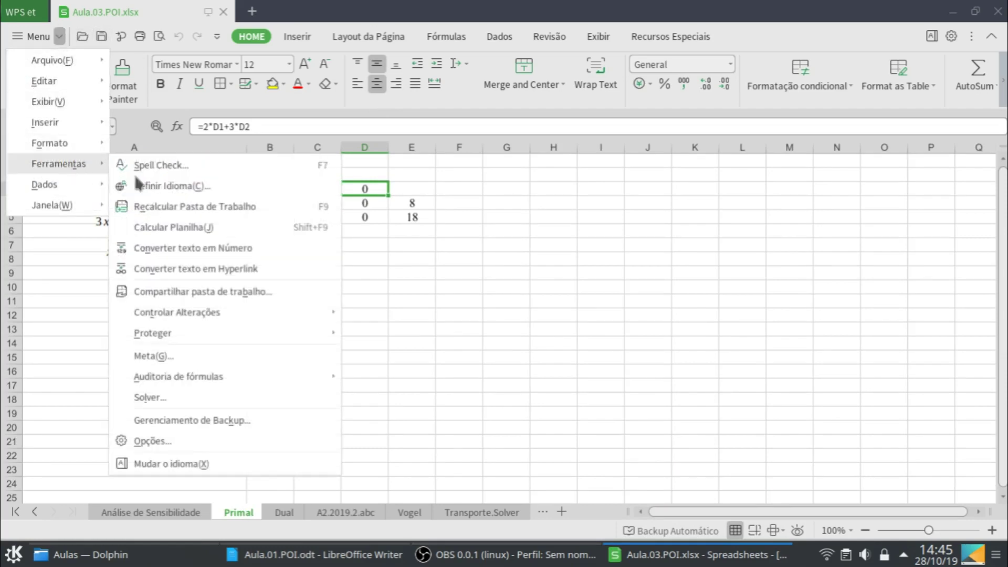
pyautogui.click(181, 398)
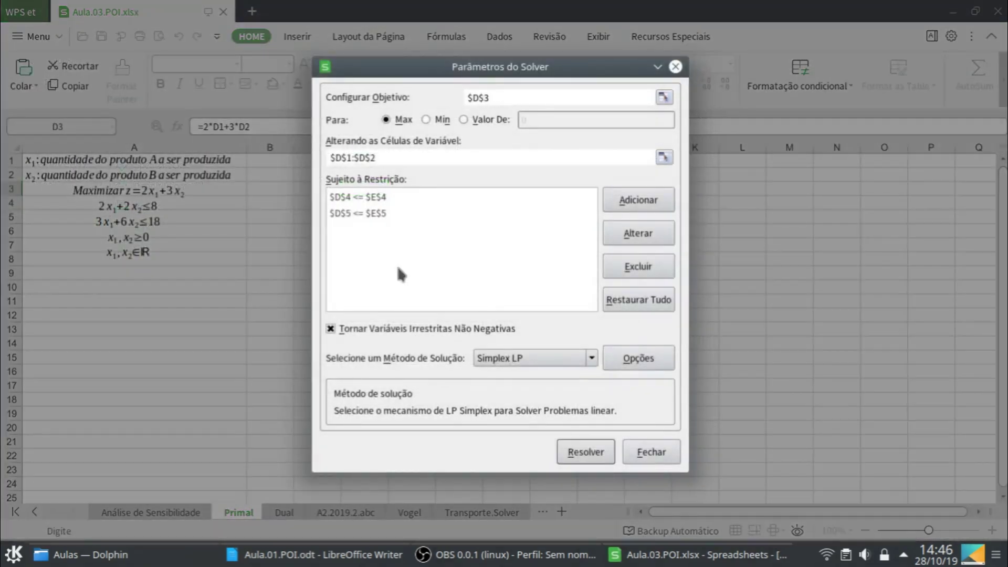
pyautogui.click(586, 452)
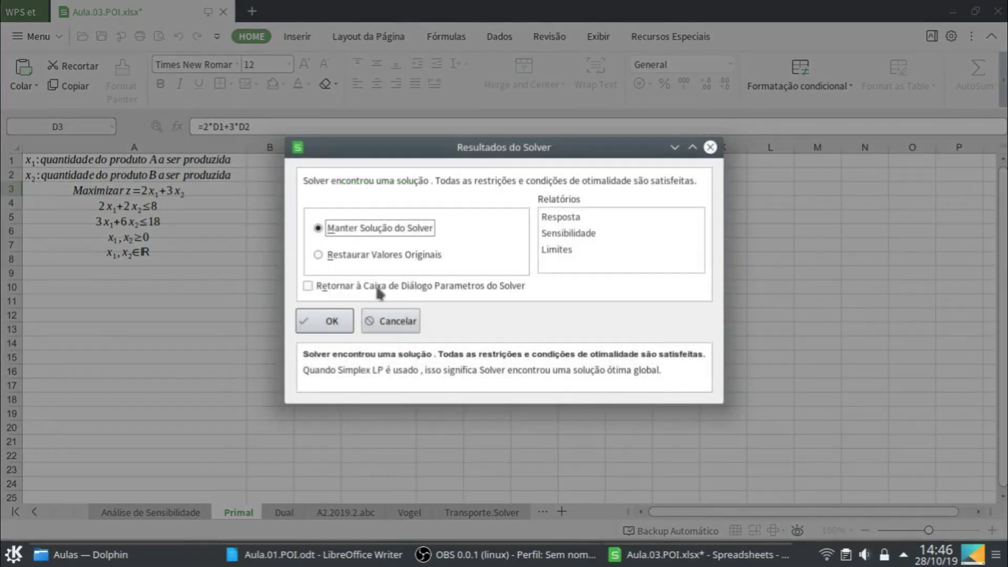
pyautogui.click(549, 233)
pyautogui.click(332, 318)
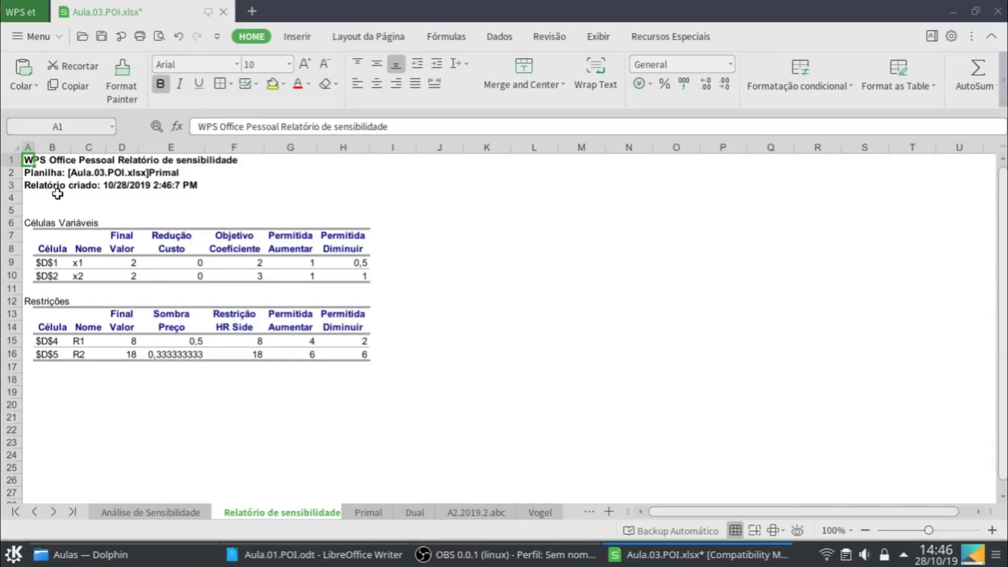
# - Copy the sensitivity report range A1:H16 and paste it into the Primal sheet starting at cell B7
pyautogui.keyDown('shift'); pyautogui.click(350, 357); pyautogui.keyUp('shift')
pyautogui.hotkey('ctrl', 'c')
pyautogui.click(369, 512)
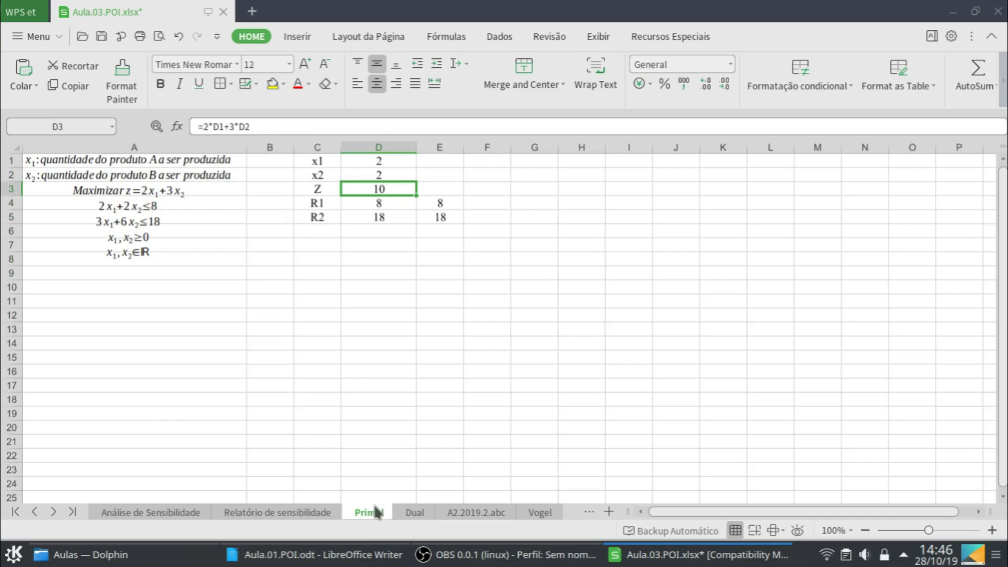
pyautogui.click(305, 250)
pyautogui.click(285, 249)
pyautogui.hotkey('ctrl', 'v')
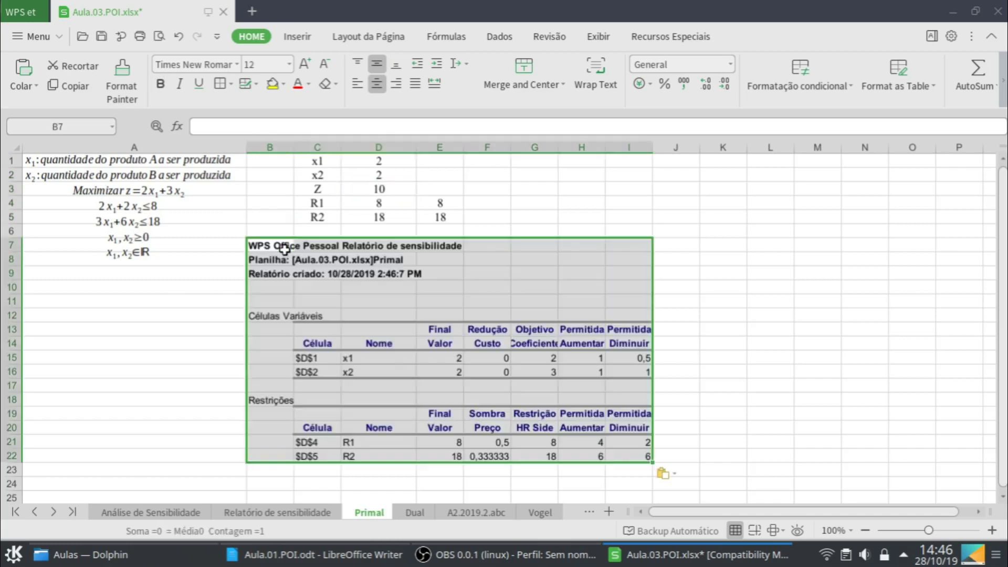
pyautogui.click(657, 219)
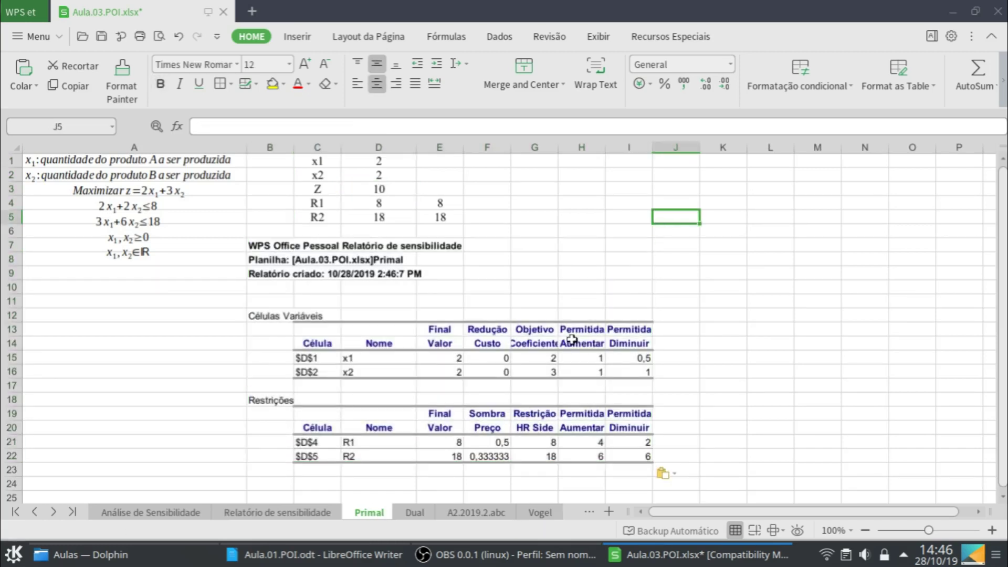
# - Delete the separate Relatório de sensibilidade sheet and save the workbook
pyautogui.rightClick(280, 508)
pyautogui.click(341, 327)
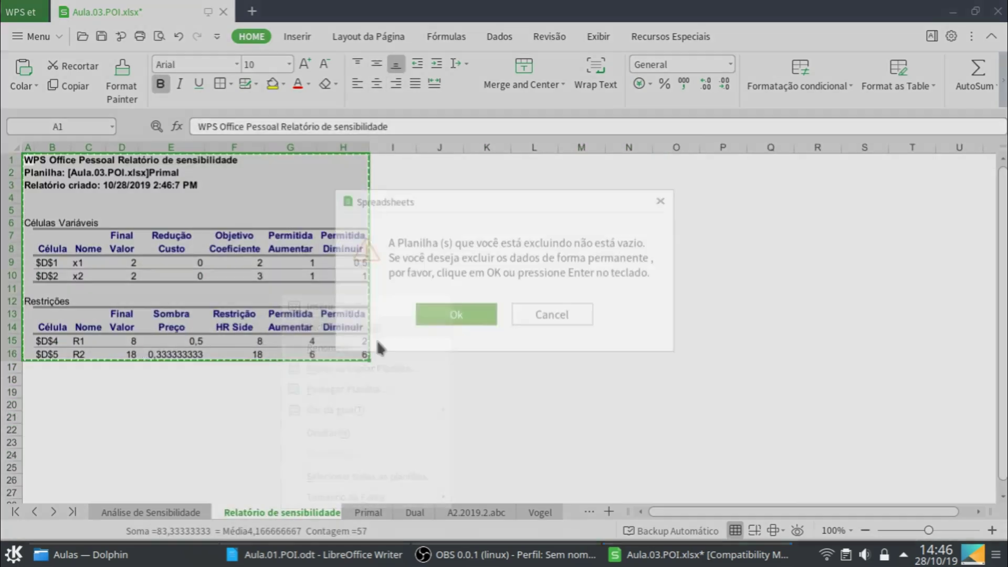
pyautogui.click(478, 317)
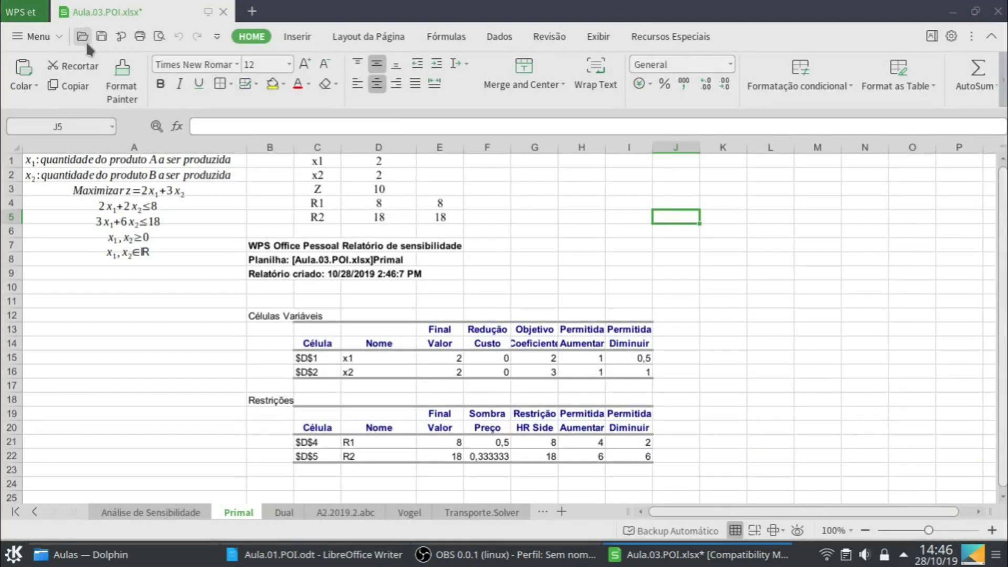
pyautogui.click(100, 37)
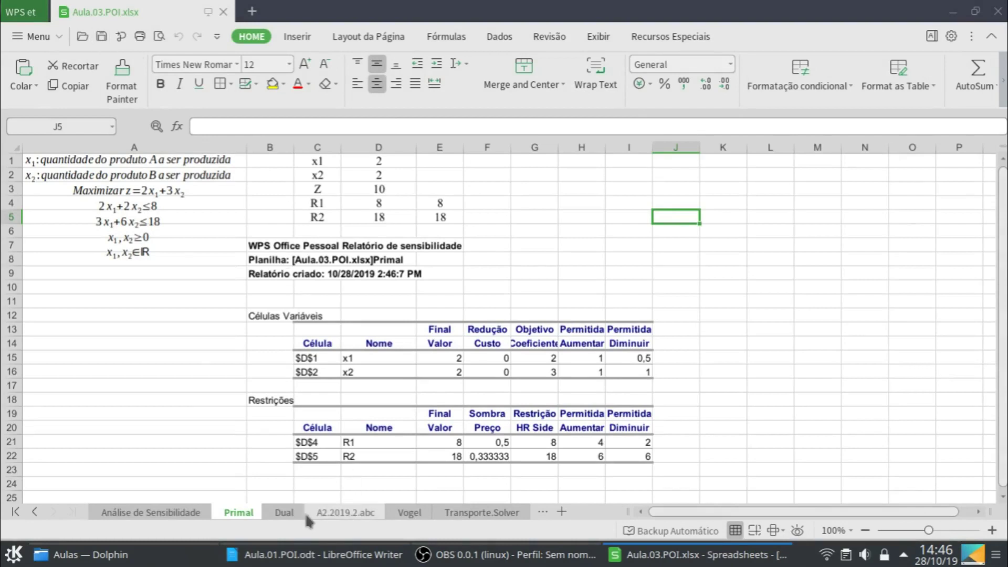
# - Try running Solver on the Dual sheet to minimize objective cell D3 with the Simplex LP method
pyautogui.click(286, 513)
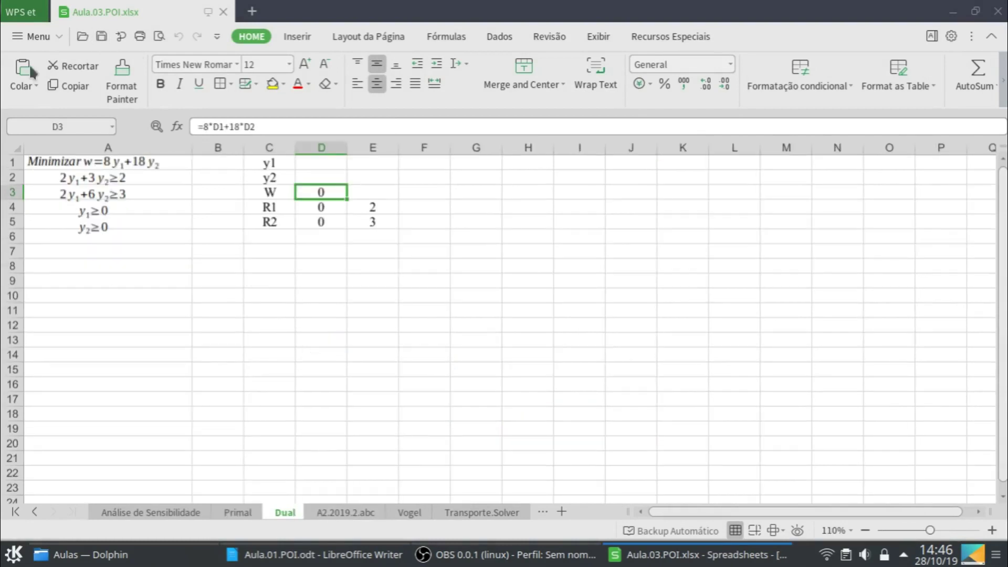
pyautogui.click(60, 36)
pyautogui.moveTo(90, 165)
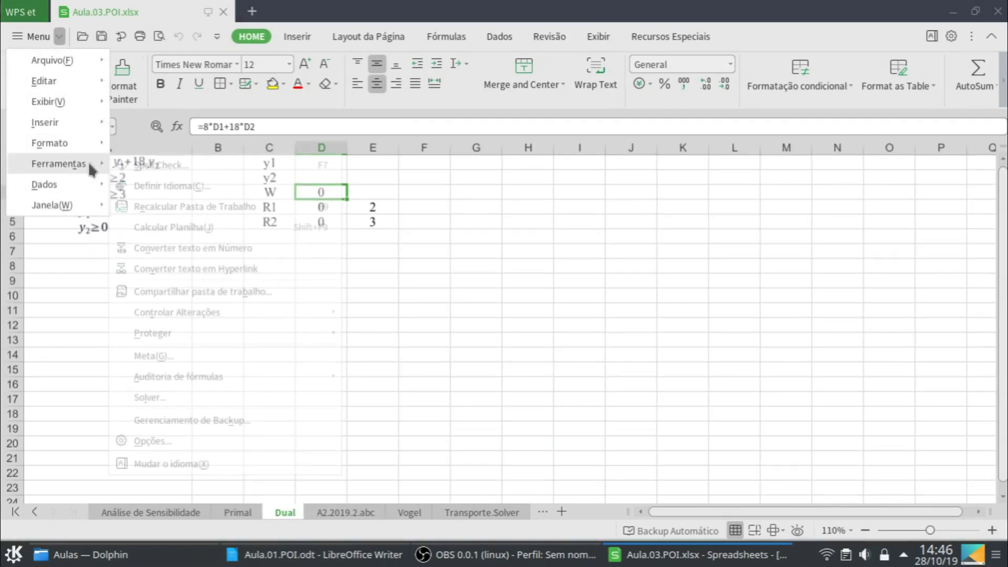
pyautogui.click(194, 398)
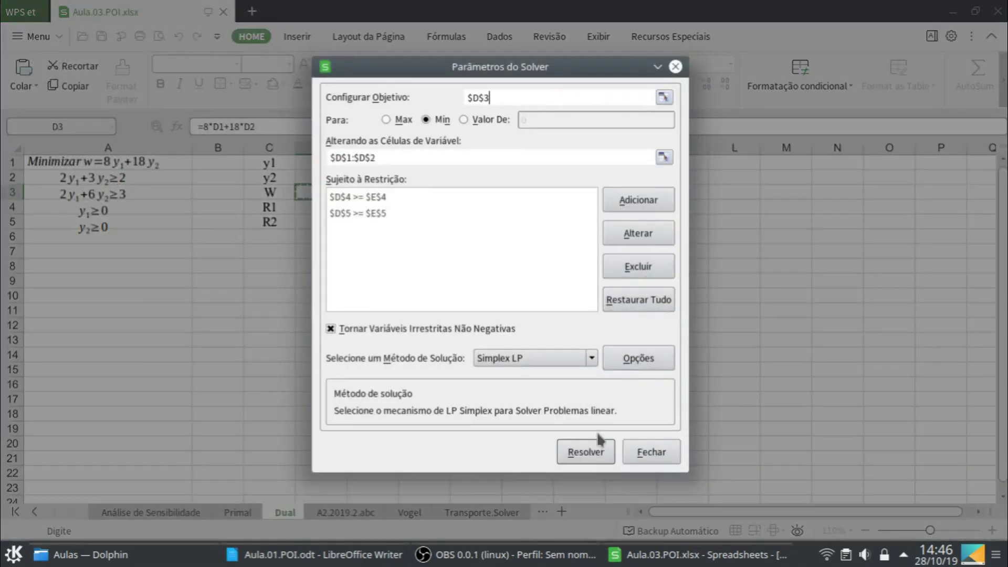
pyautogui.click(587, 454)
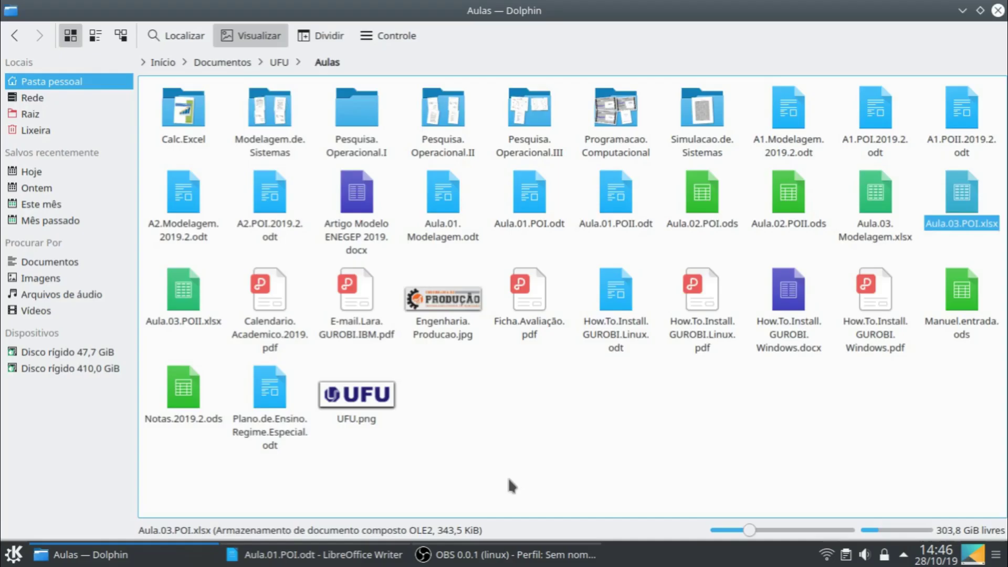
pyautogui.click(494, 558)
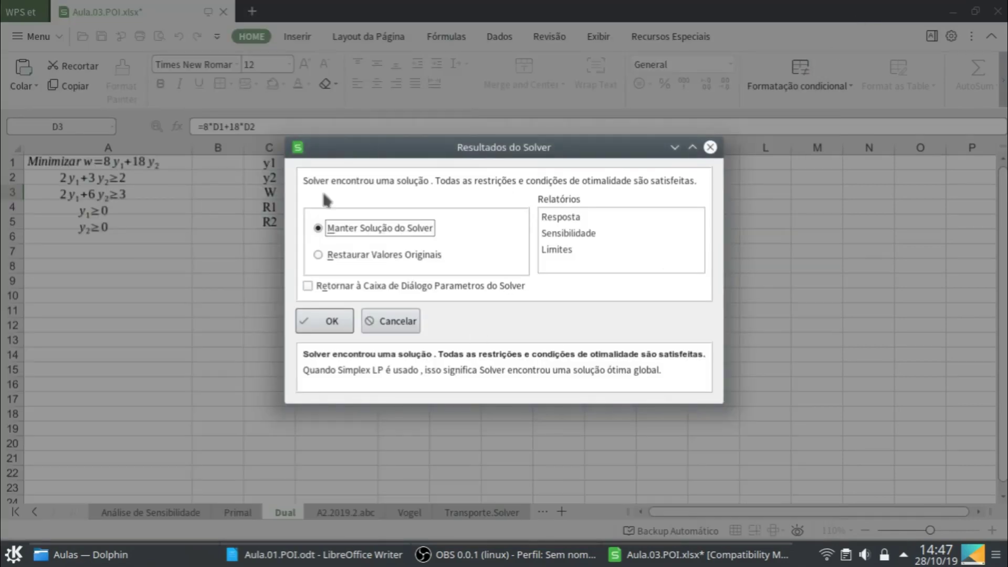
# - Keep Solver's solution for the Dual model, generate the Sensibilidade report, and open that report sheet
pyautogui.click(562, 239)
pyautogui.click(332, 318)
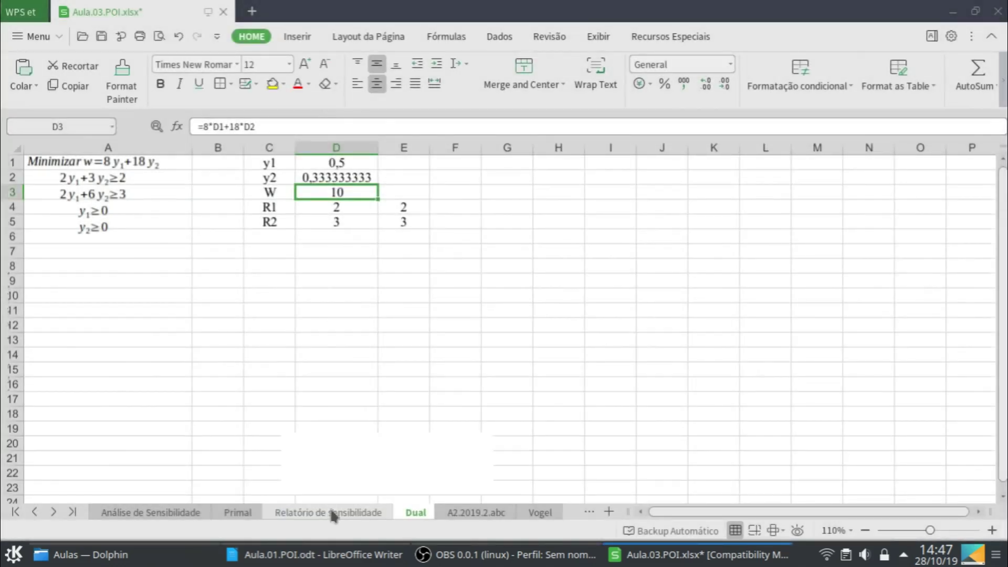
pyautogui.click(332, 512)
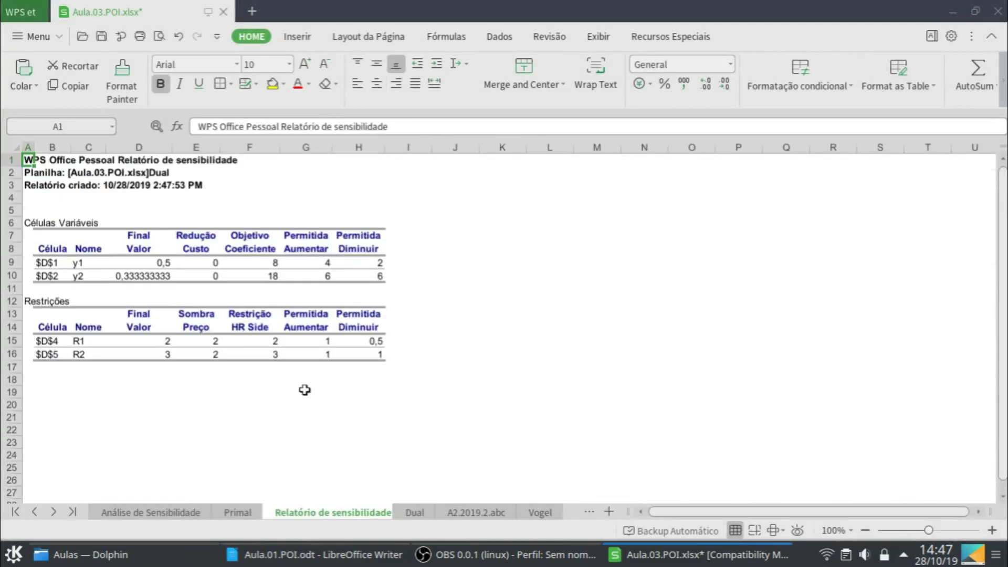
# - Copy the sensitivity report range A1:H16 and paste it into the Dual sheet starting at cell B7
pyautogui.keyDown('shift'); pyautogui.click(367, 353); pyautogui.keyUp('shift')
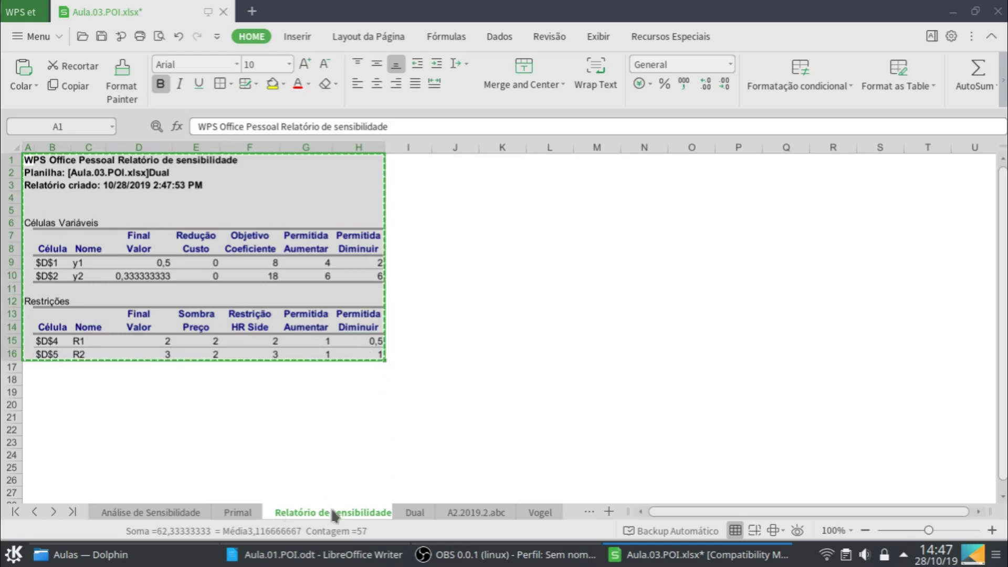
pyautogui.click(414, 513)
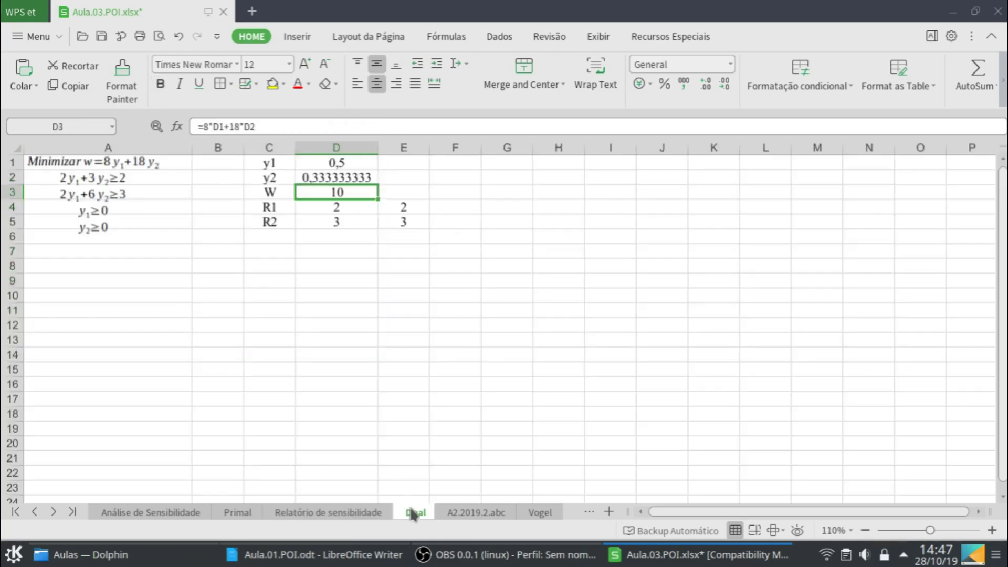
pyautogui.click(225, 258)
pyautogui.hotkey('ctrl', 'v')
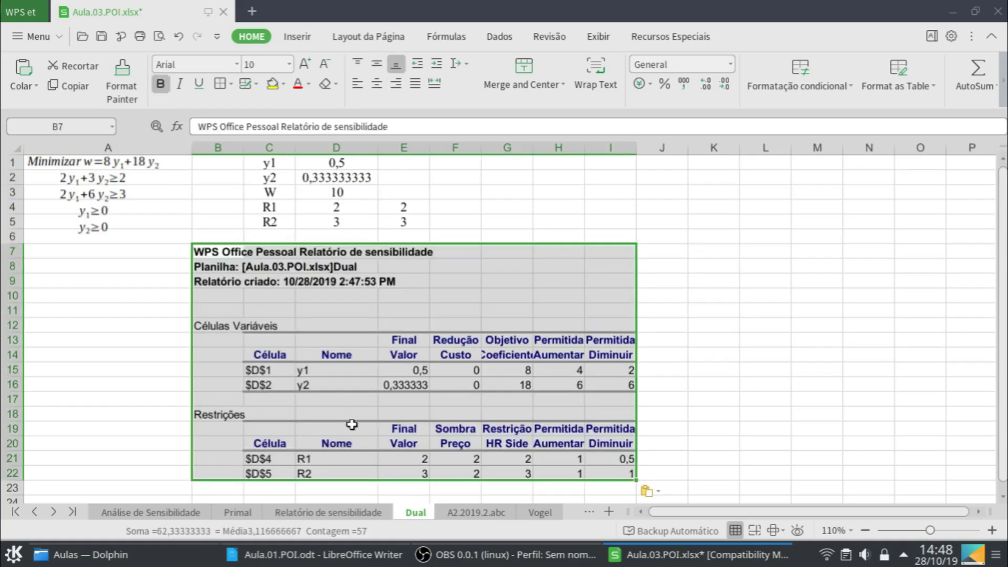
# - Delete the Relatório de sensibilidade sheet now that its report is on the Dual sheet, and save the workbook
pyautogui.rightClick(355, 513)
pyautogui.click(378, 326)
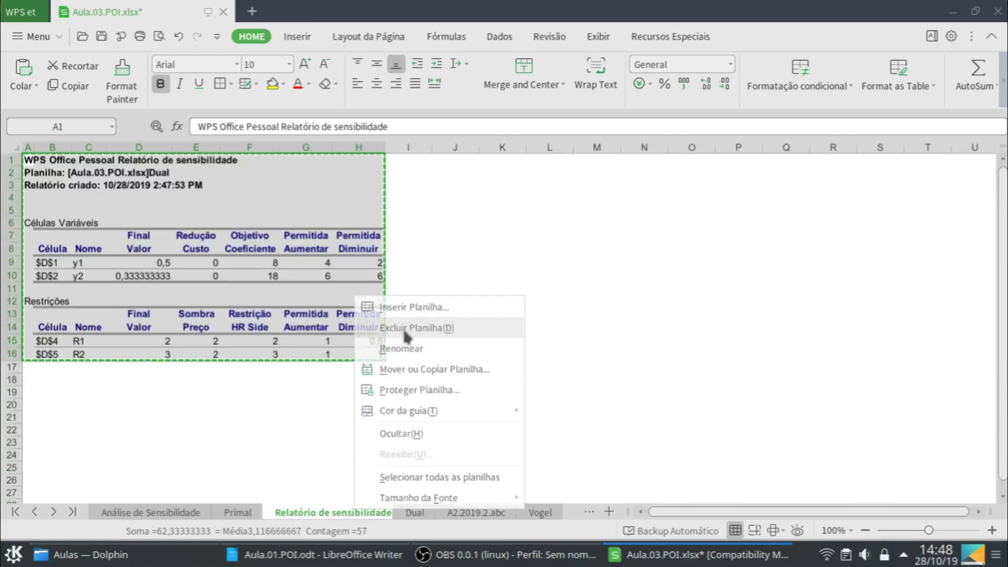
pyautogui.click(462, 317)
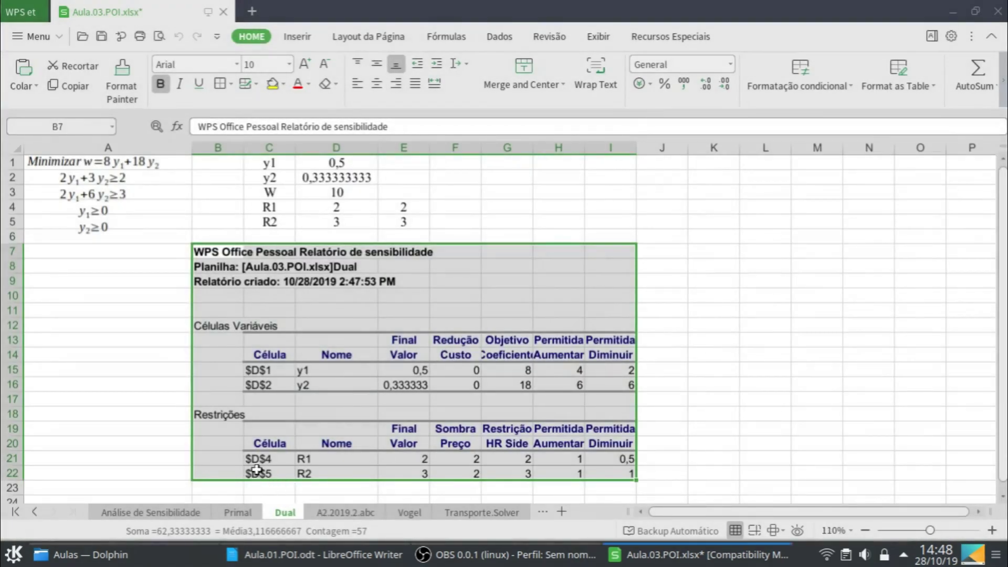
pyautogui.click(149, 272)
pyautogui.click(102, 37)
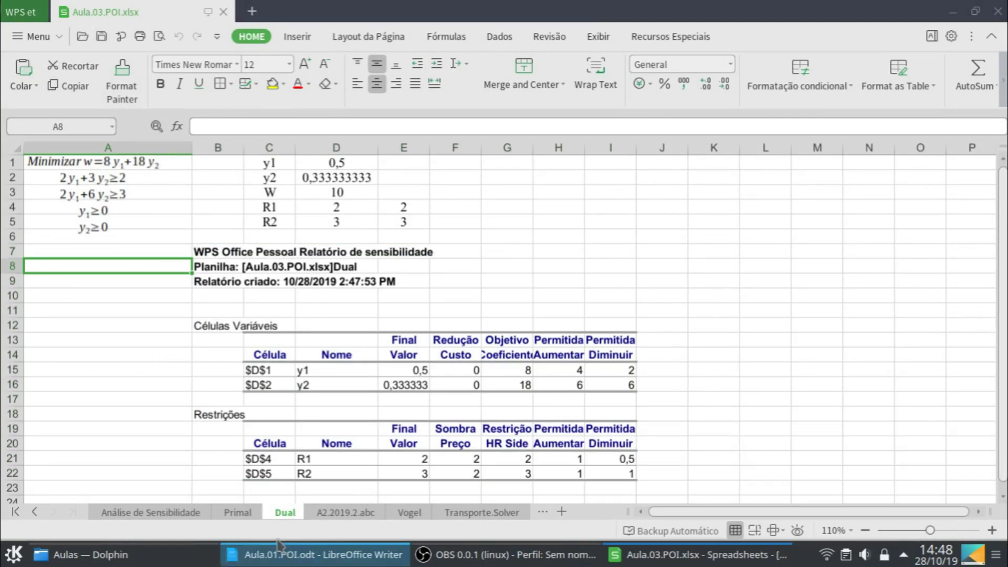
# - Compare the shadow prices and final values on the Primal sheet with the y1 and y2 results on the Dual sheet
pyautogui.click(245, 513)
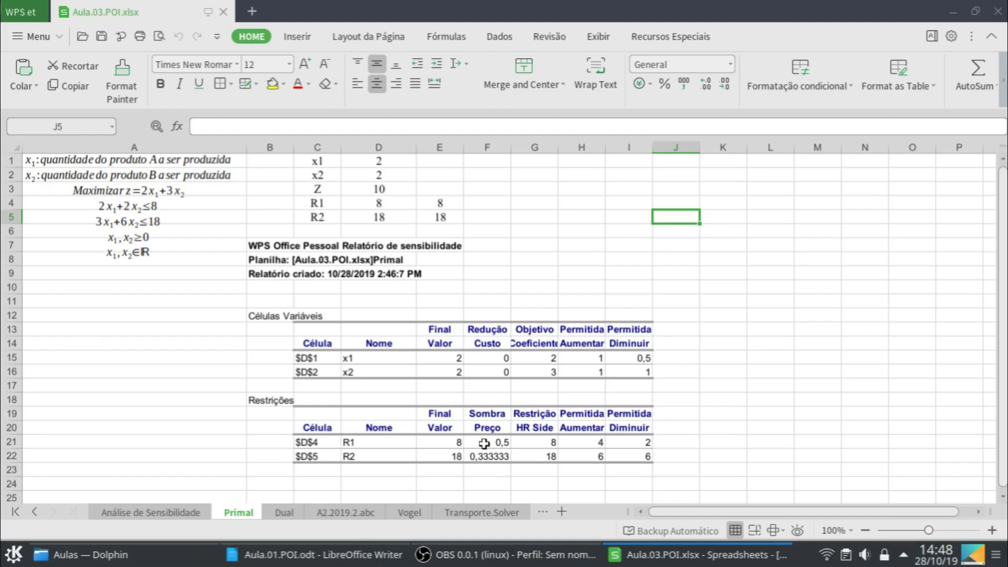
pyautogui.click(285, 513)
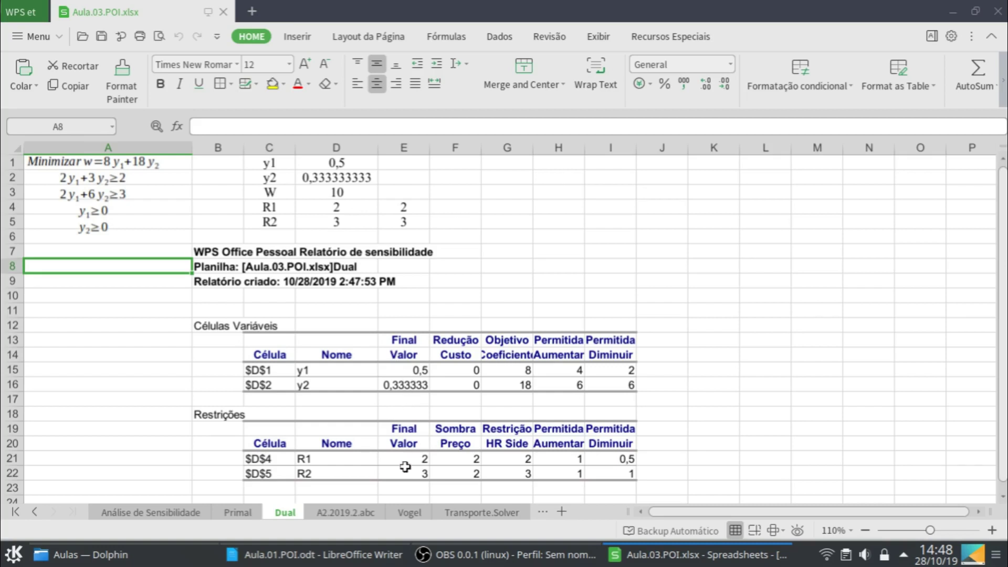
pyautogui.click(415, 370)
pyautogui.click(410, 386)
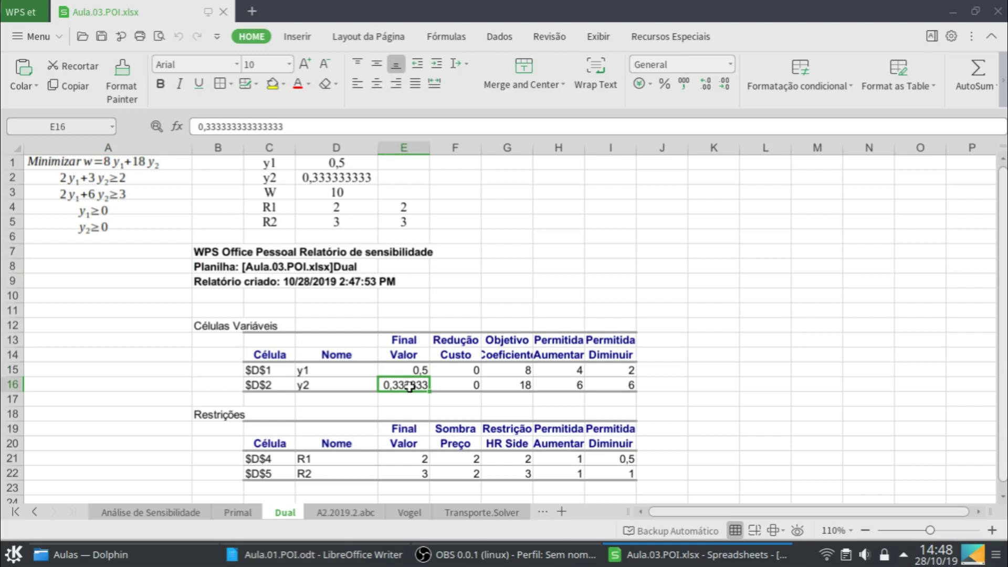
pyautogui.click(355, 162)
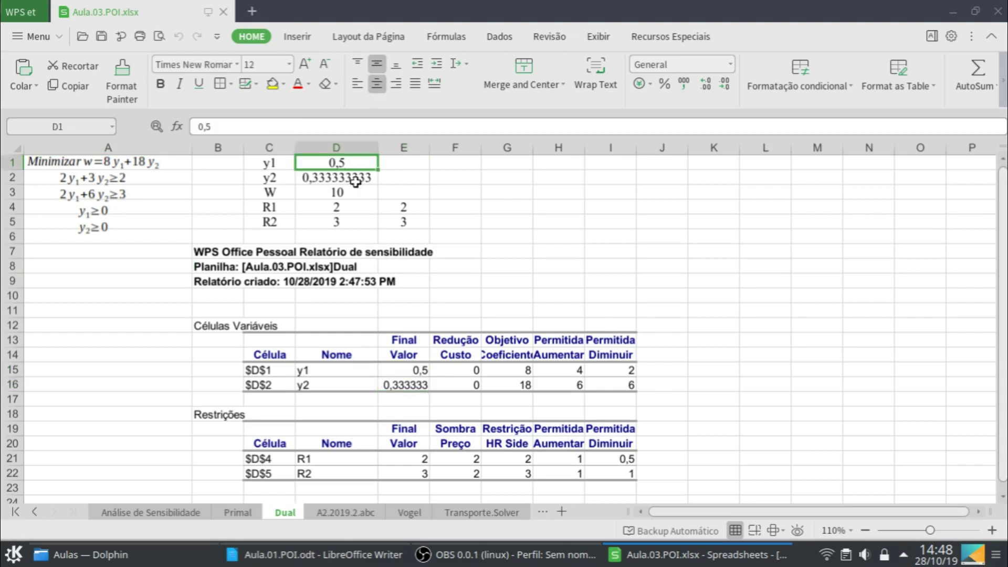
pyautogui.click(357, 180)
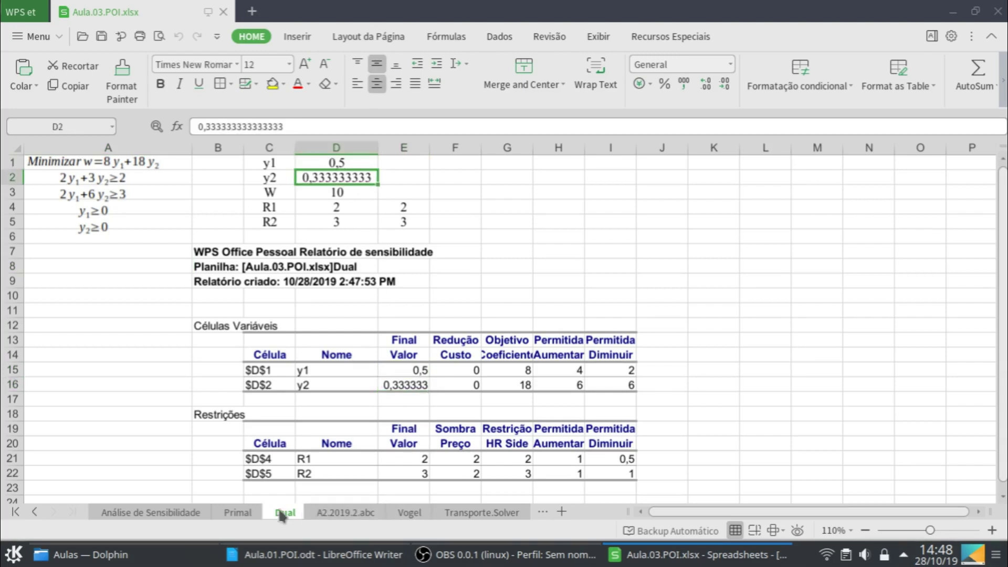
pyautogui.click(251, 509)
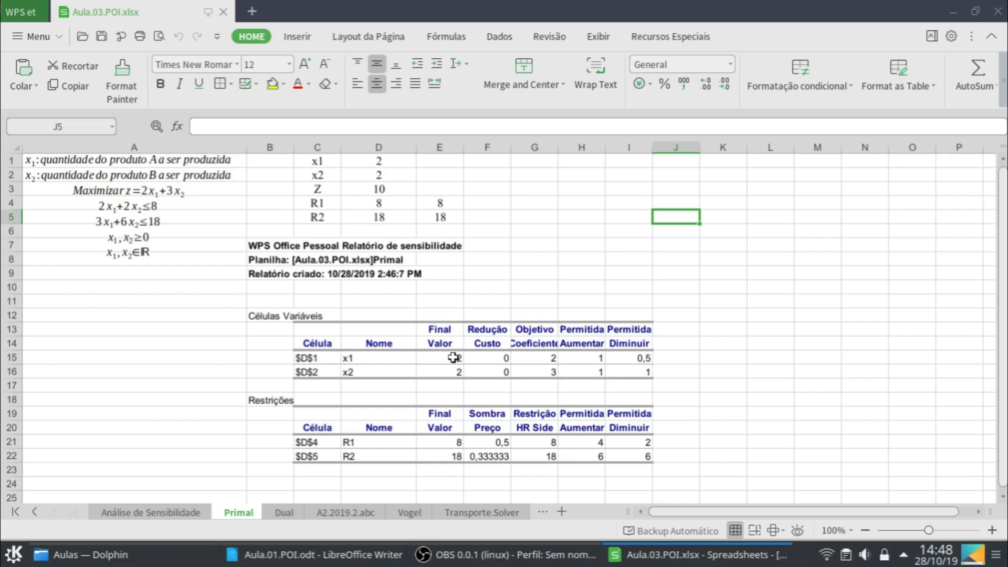
# - Copy the dual model's formula picture on the Dual sheet
pyautogui.click(293, 513)
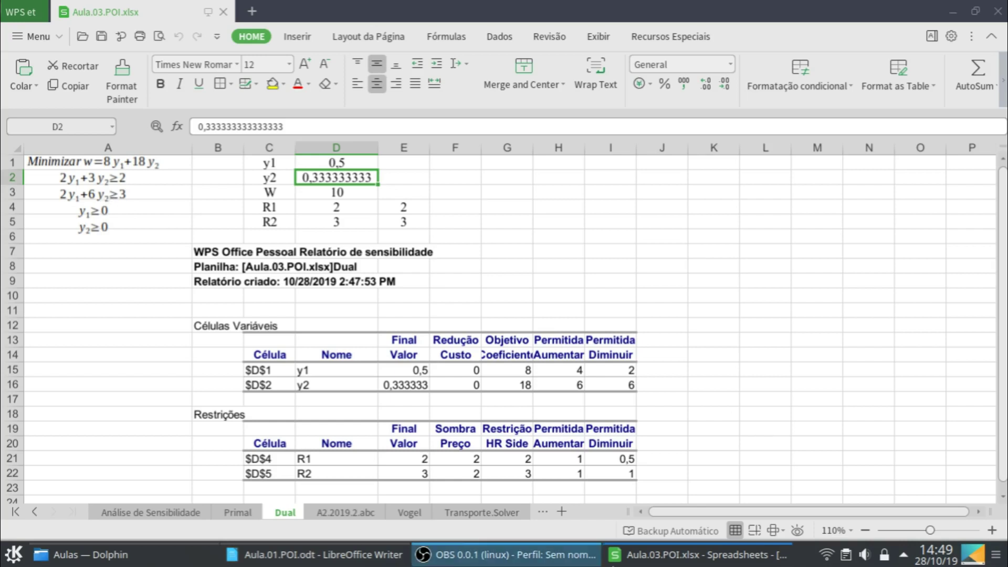
pyautogui.click(96, 205)
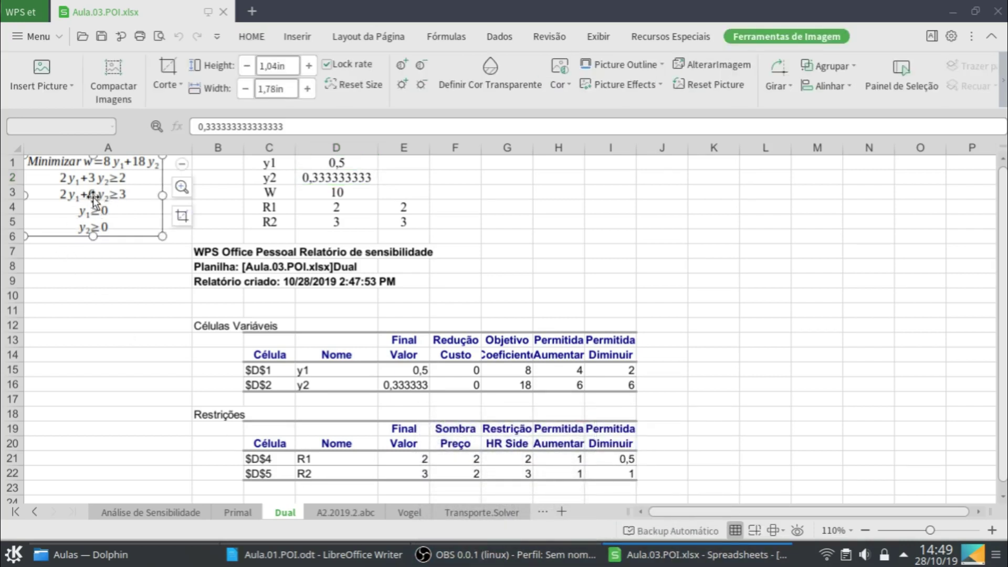
pyautogui.rightClick(93, 196)
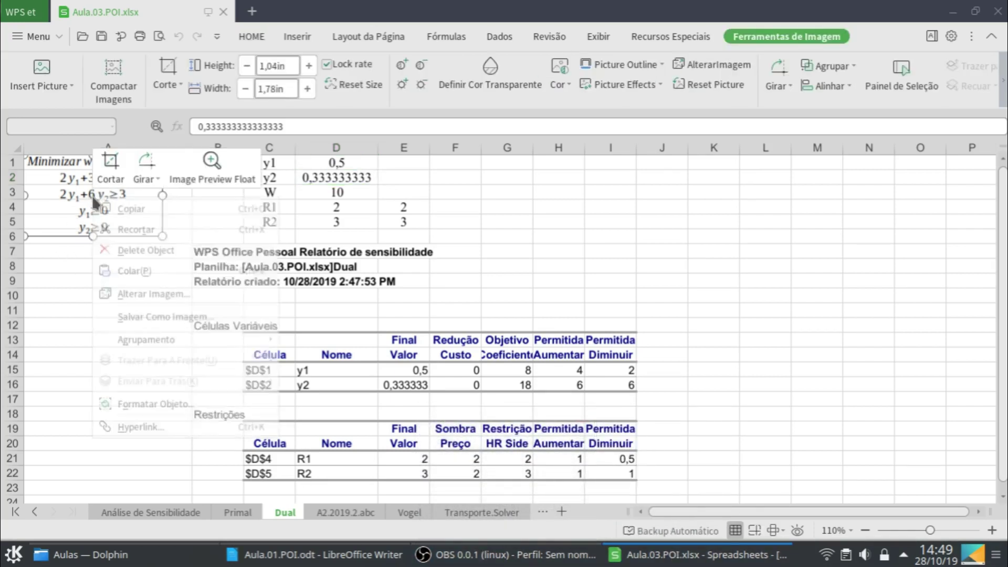
pyautogui.click(132, 209)
# - Switch to LibreOffice Writer and create a new blank Calc spreadsheet from there
pyautogui.click(14, 555)
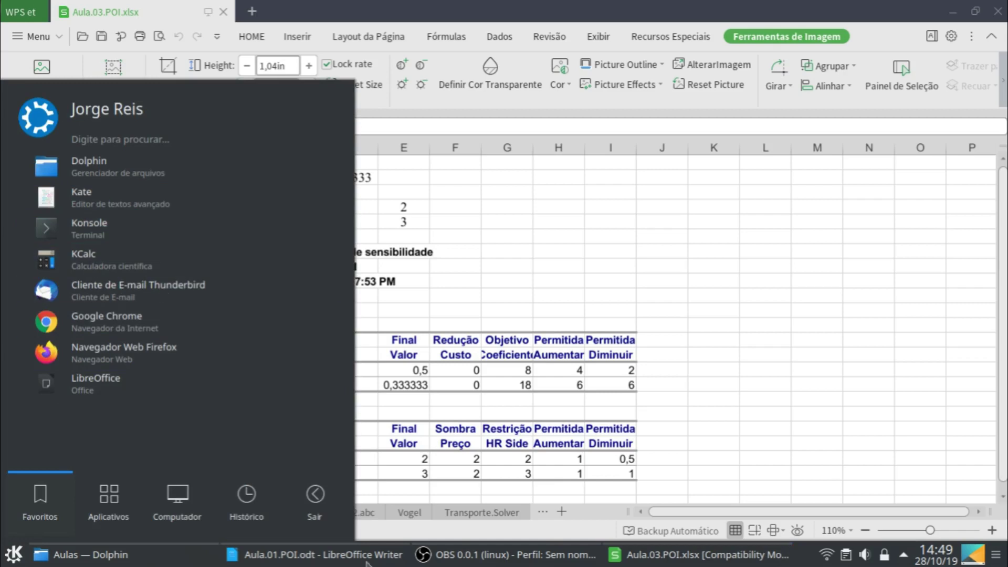
pyautogui.click(388, 558)
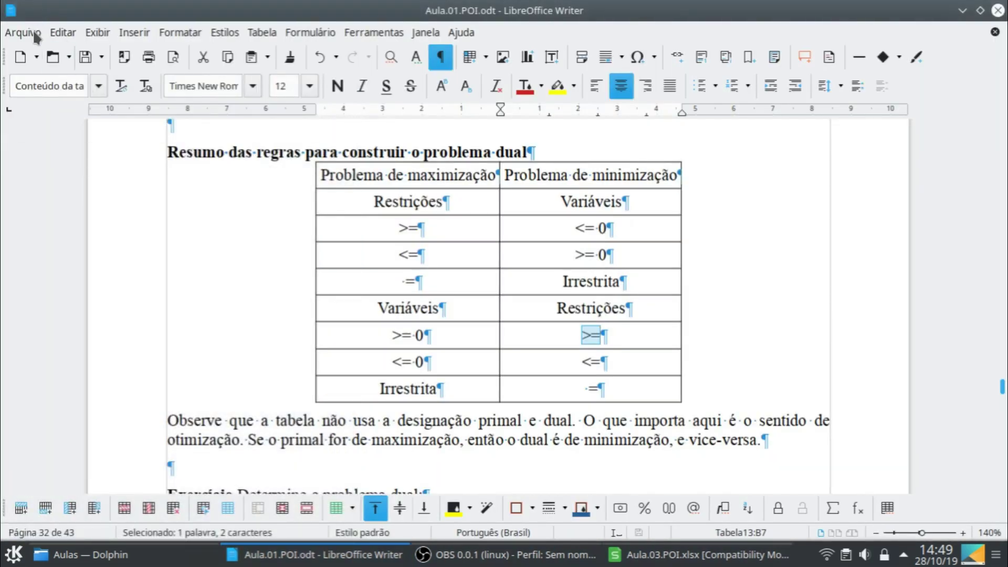
pyautogui.click(38, 59)
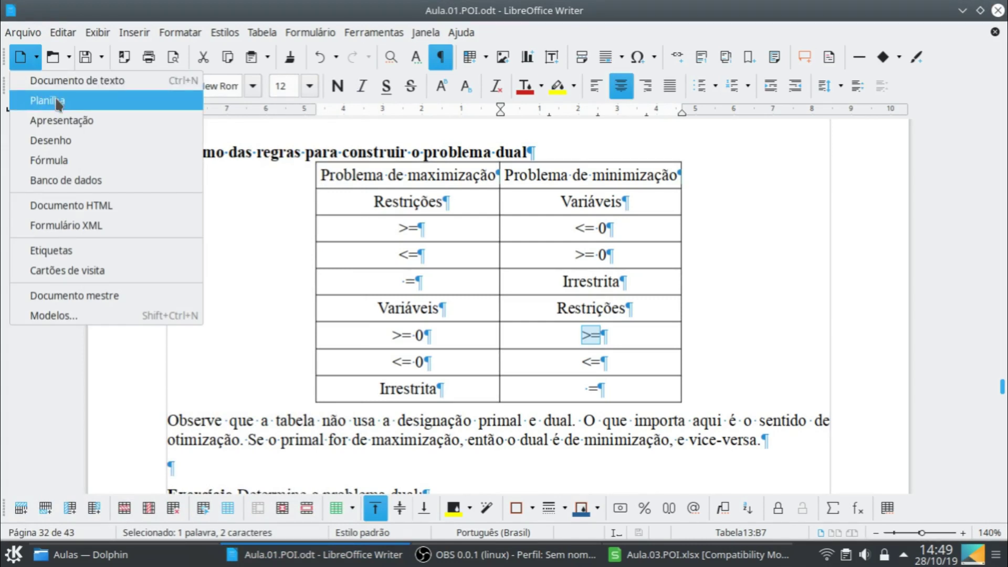
pyautogui.click(58, 103)
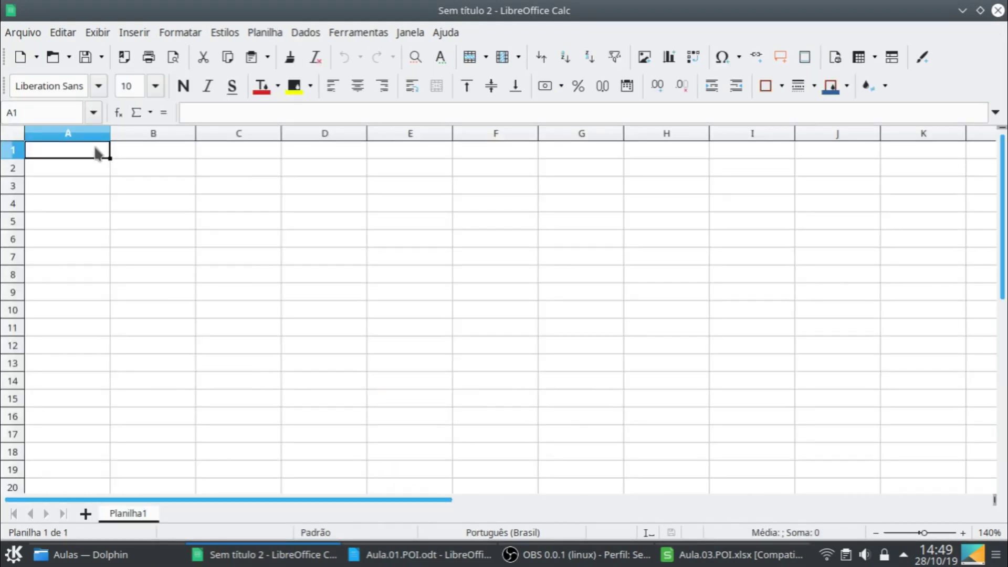
# - Try to paste the copied formula picture into cell A1 of the blank spreadsheet
pyautogui.rightClick(95, 147)
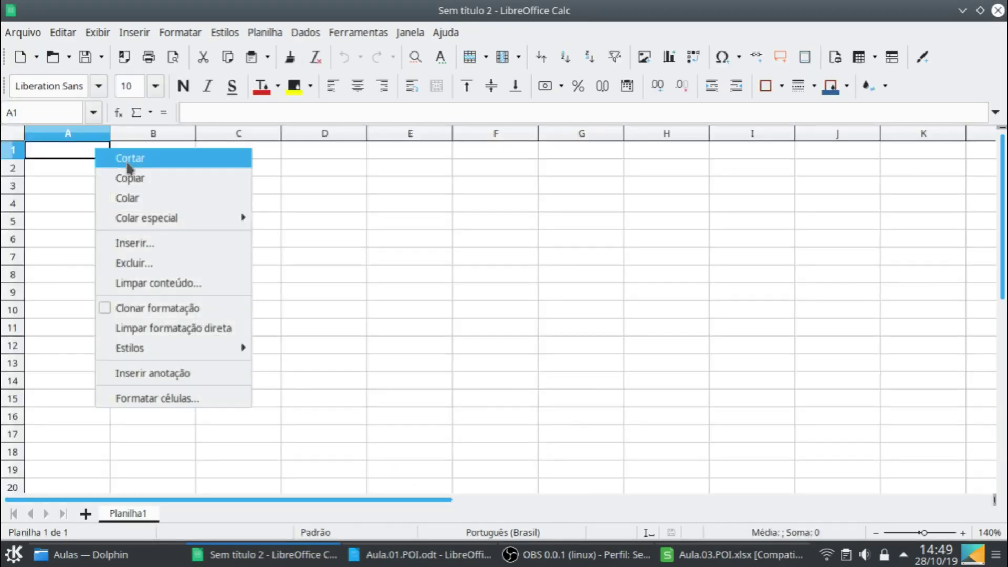
pyautogui.click(140, 203)
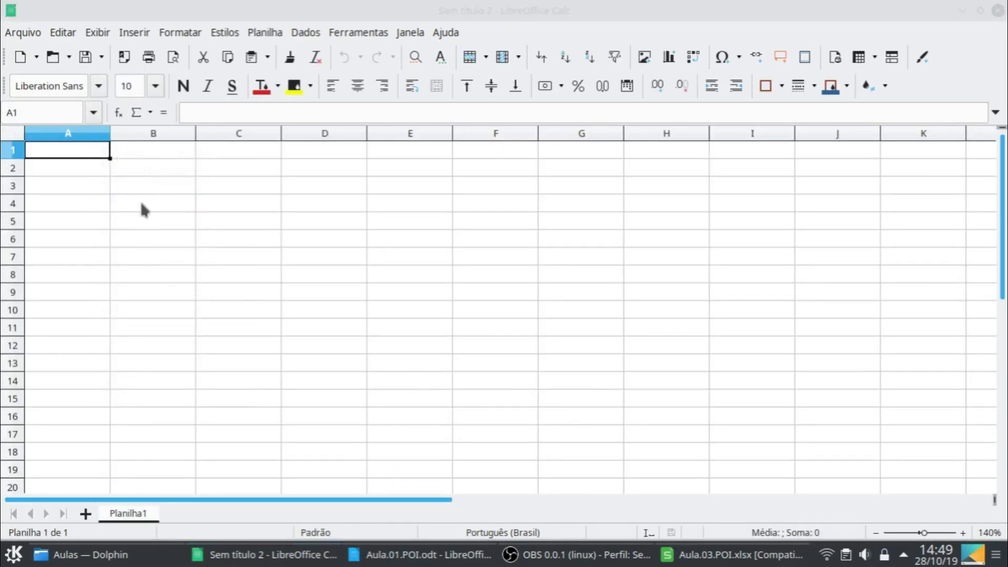
pyautogui.click(788, 502)
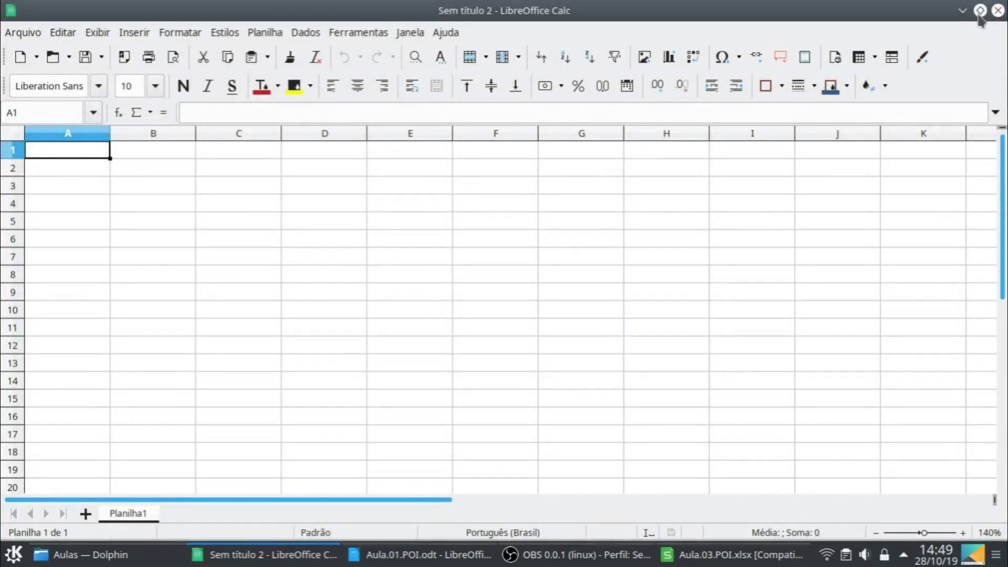
# - Restore the blank Calc spreadsheet to a smaller window and close the Aula.01.POI.odt document
pyautogui.click(980, 10)
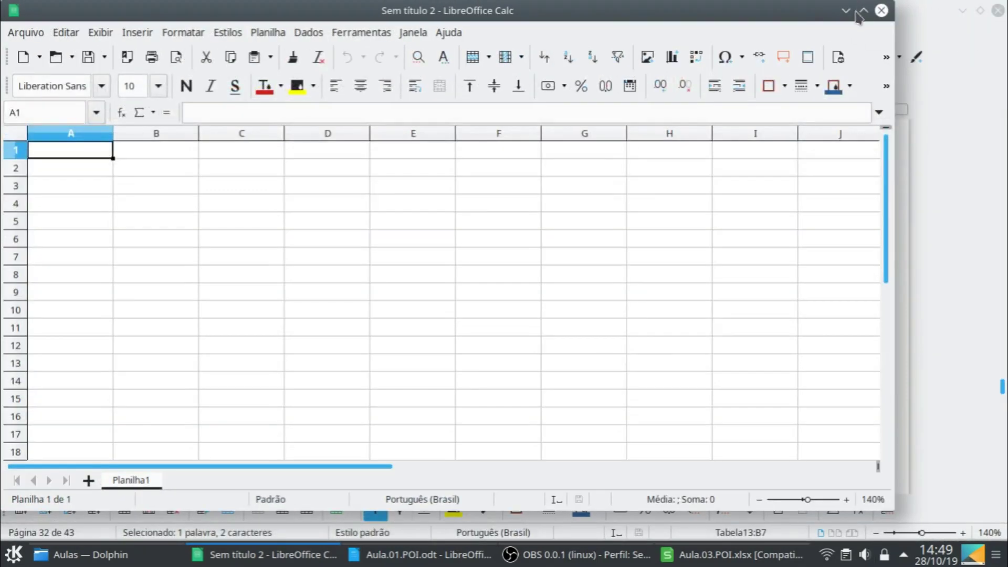
pyautogui.click(940, 23)
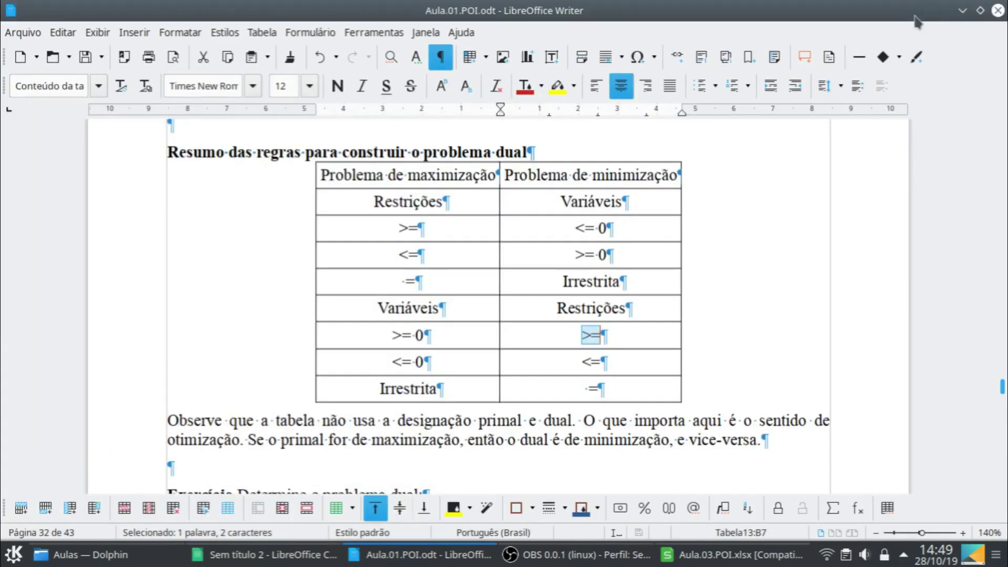
pyautogui.click(998, 11)
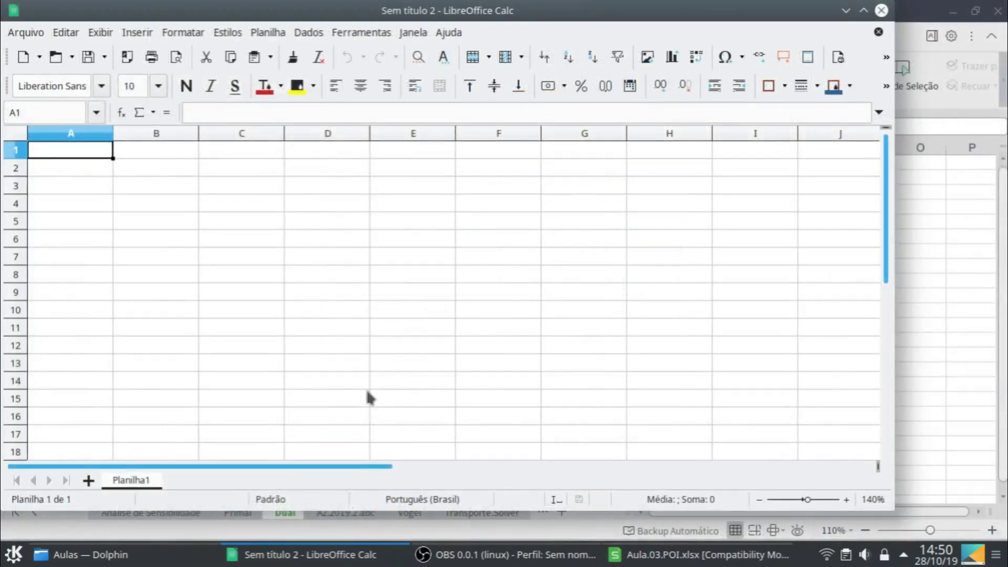
# - Bring the Aula.03.POI.xlsx workbook behind the Calc window and move that window clear of the dual model's formula picture
pyautogui.click(656, 554)
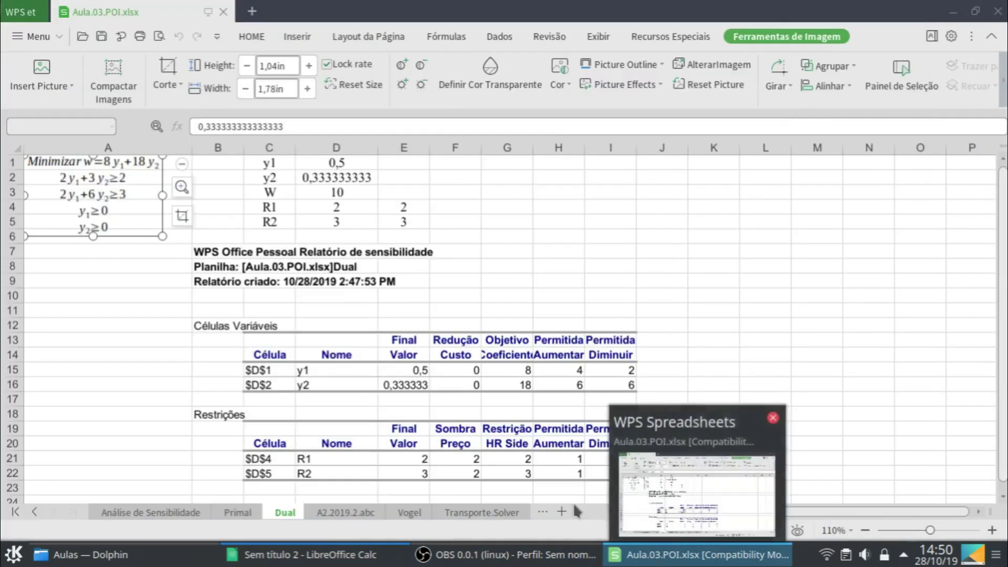
pyautogui.click(315, 554)
pyautogui.moveTo(243, 15); pyautogui.dragTo(334, 257)
# - Insert an empty formula object at cell A1 of the blank Calc sheet
pyautogui.click(297, 282)
pyautogui.click(297, 292)
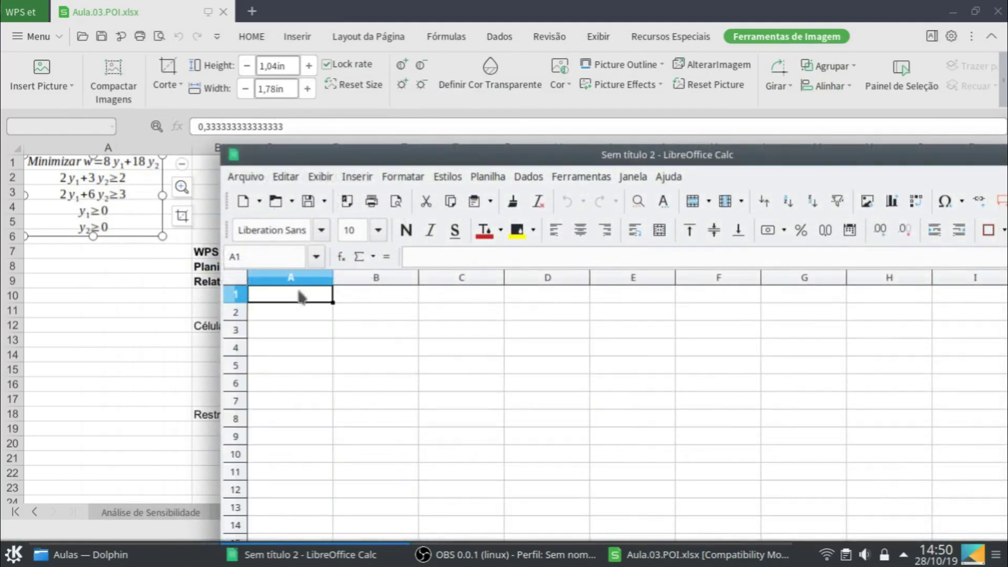
pyautogui.click(359, 180)
pyautogui.moveTo(536, 186)
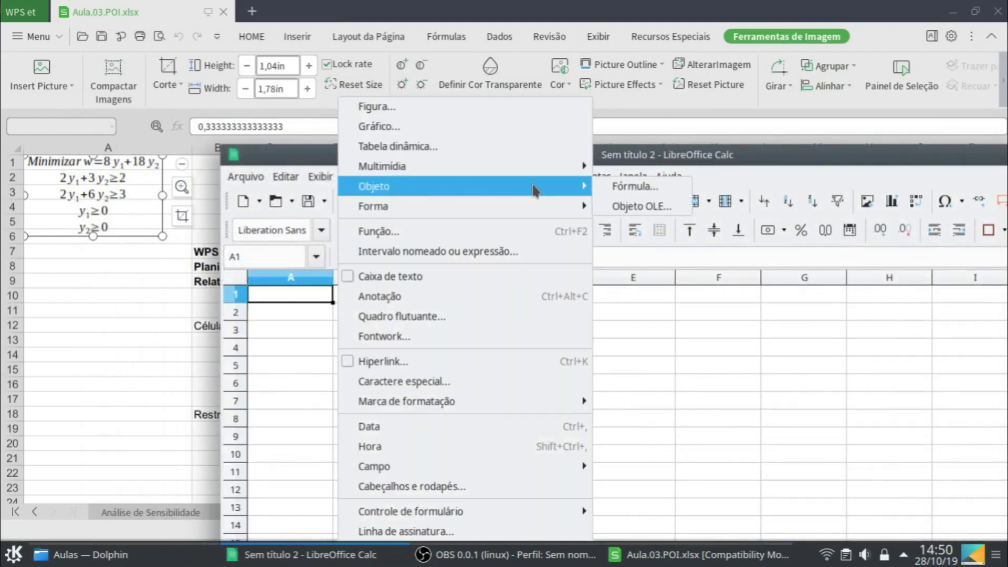
pyautogui.click(630, 185)
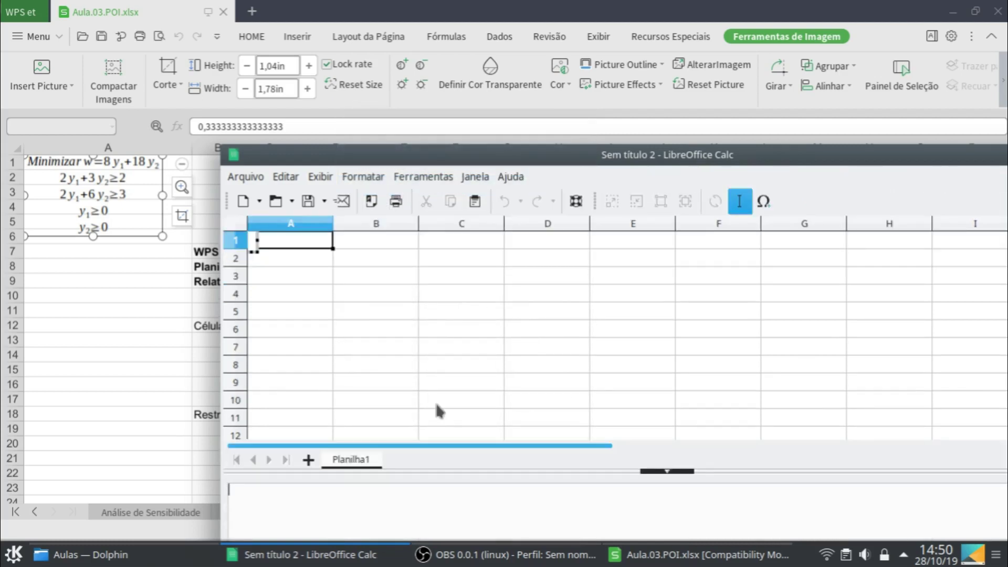
# - Write the objective function in the formula object as "Minimizar w = 8 y_1 + 18 y_2"
pyautogui.write('Minimizae')
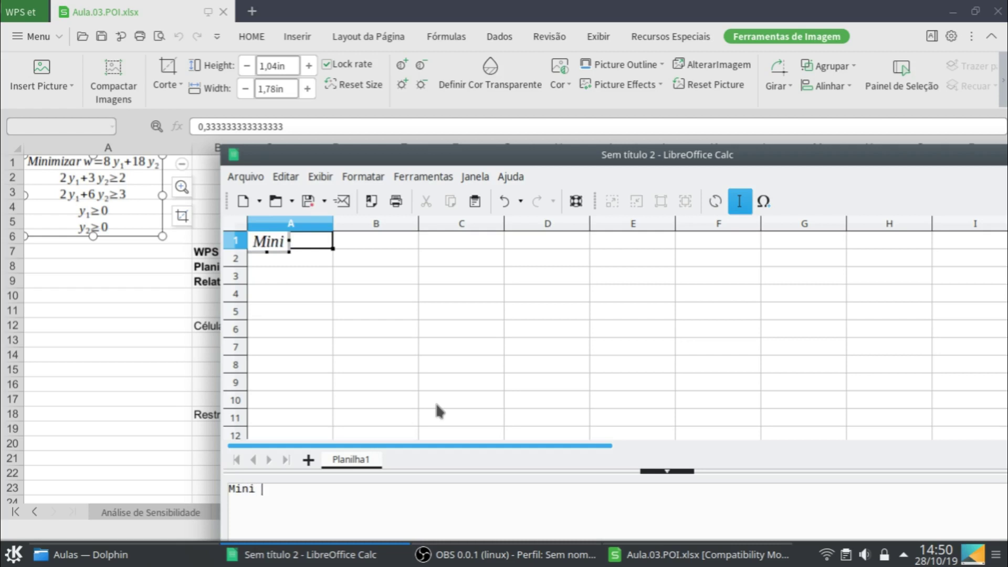
pyautogui.press('BackSpace')
pyautogui.press('BackSpace')
pyautogui.write('ar')
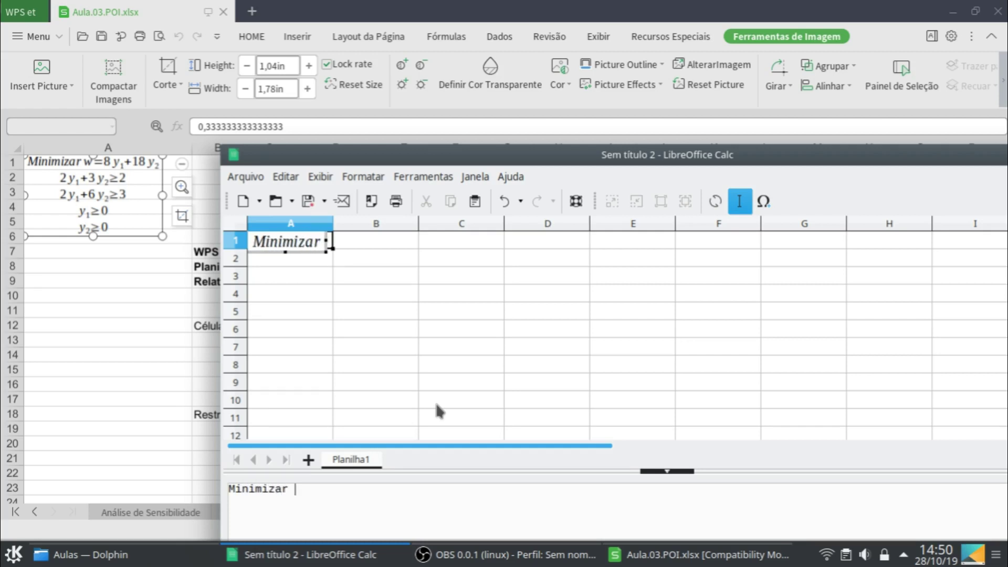
pyautogui.write(' w =')
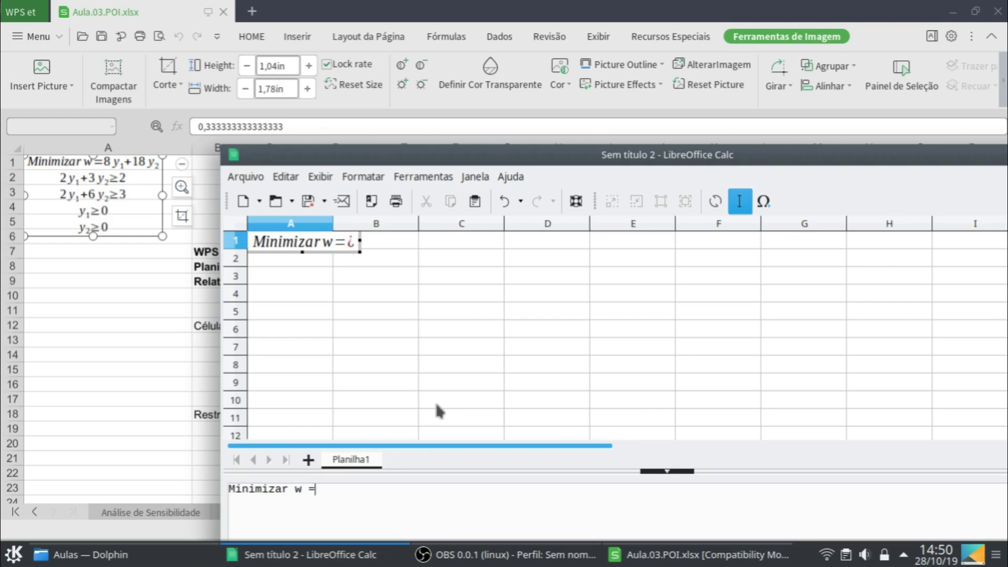
pyautogui.write(' 8 y_1 ')
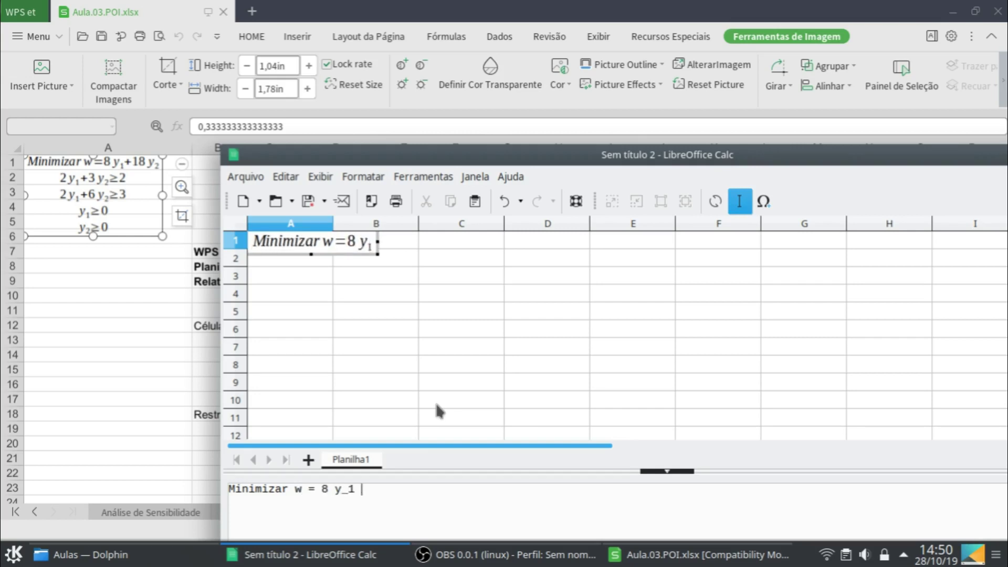
pyautogui.write('+ 18 y')
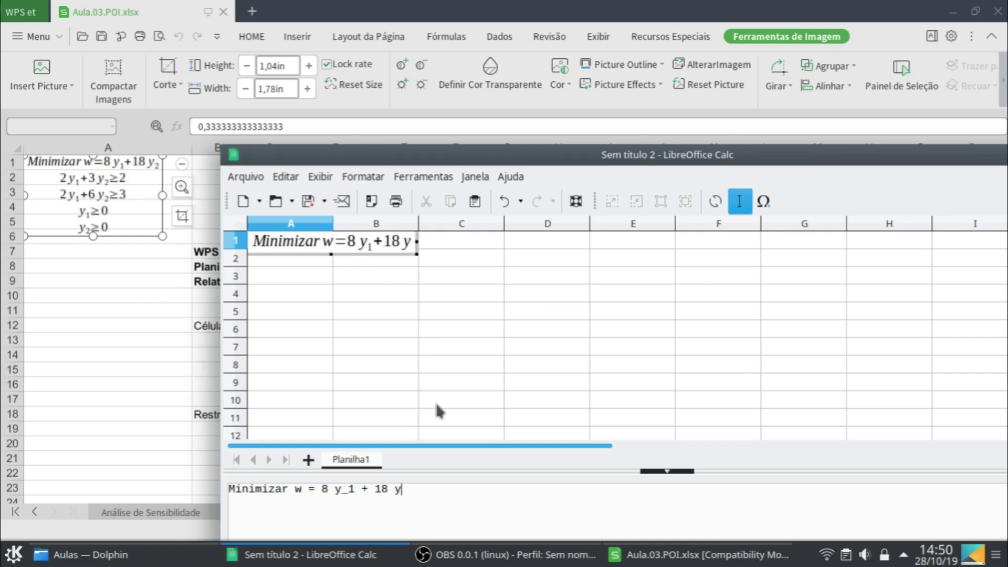
pyautogui.write('_2 ')
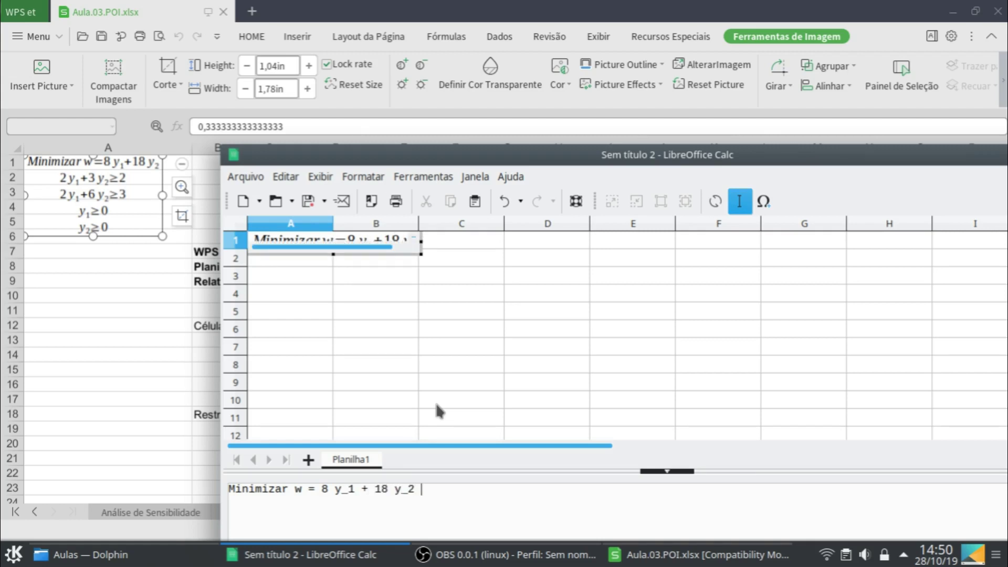
# - Add the first constraint on a new line of the formula as "2 y_1 +3 y_2 >= 2 newline"
pyautogui.write('newline')
pyautogui.press('Return')
pyautogui.write('2')
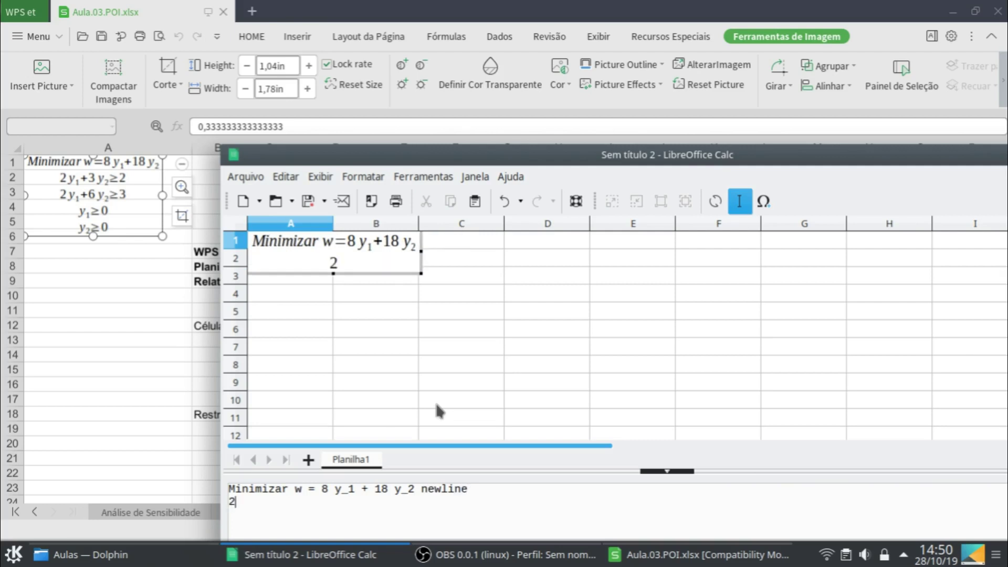
pyautogui.write(' y-1 +3 y_2>= 2 newline')
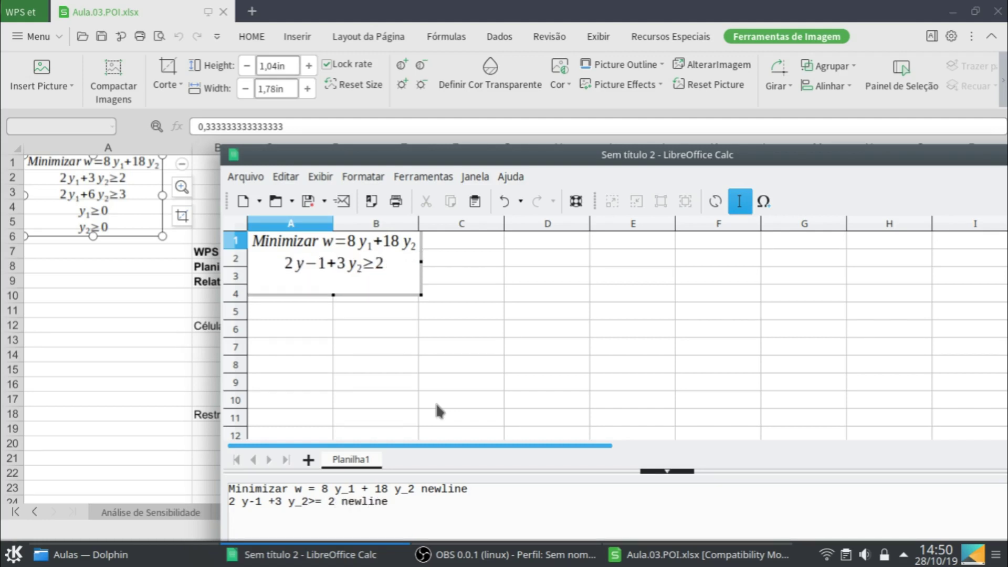
pyautogui.click(254, 501)
pyautogui.press('BackSpace')
pyautogui.write('_')
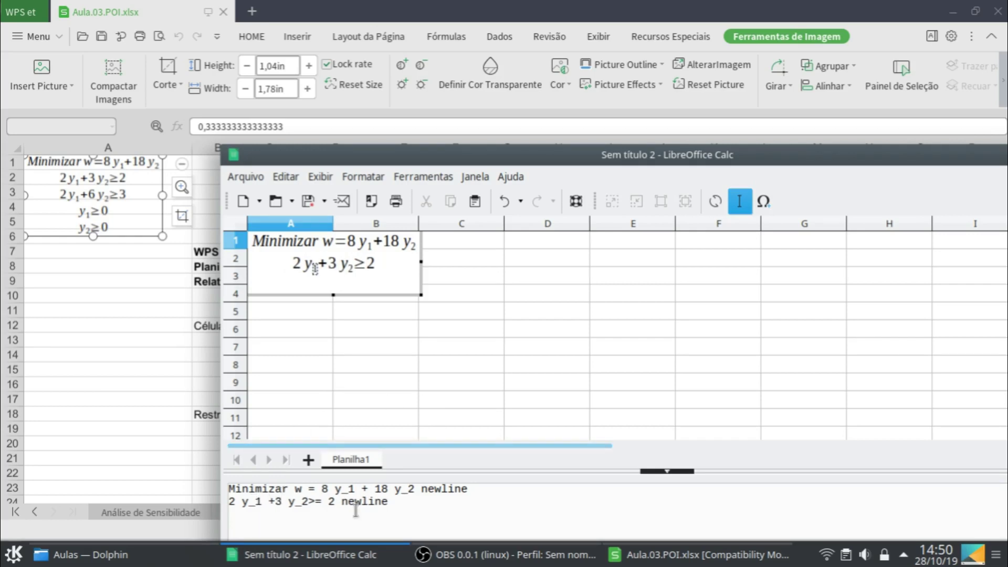
pyautogui.click(404, 496)
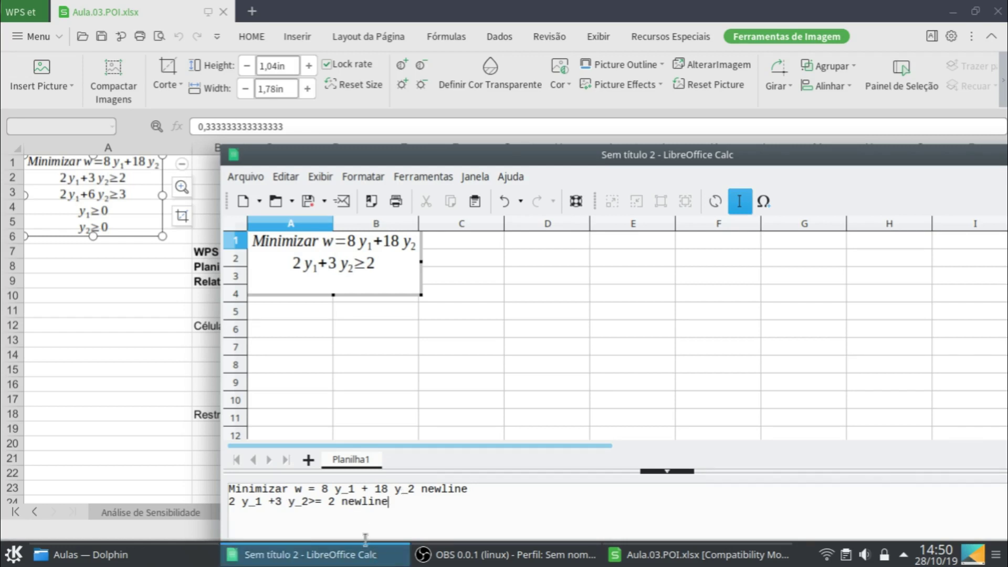
pyautogui.click(308, 502)
pyautogui.click(396, 503)
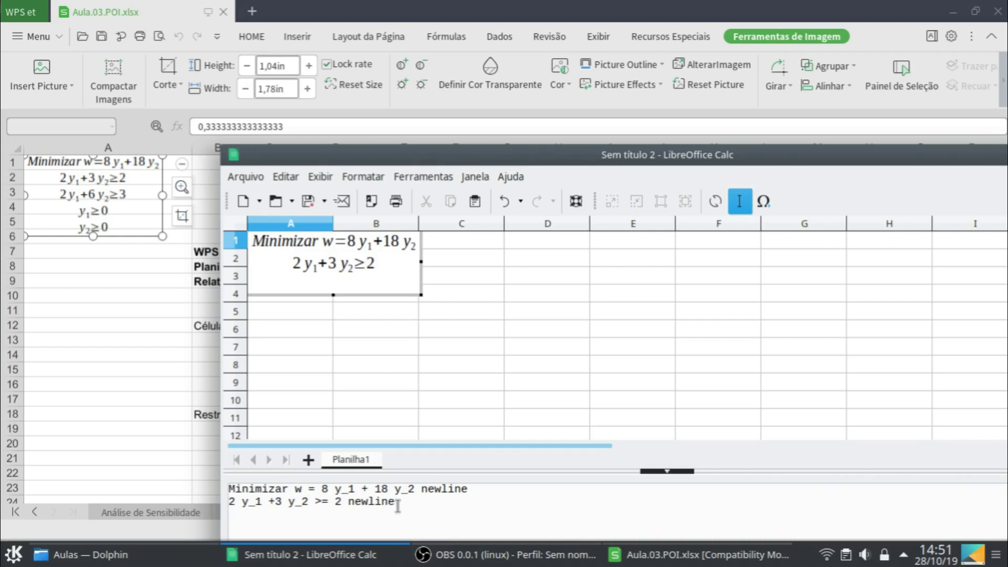
# - Add the second constraint as "2 y_1 + 6 y_2 >= 3 newline" and space out the plus sign in the first constraint
pyautogui.press('Return')
pyautogui.write('2 Y-1 +')
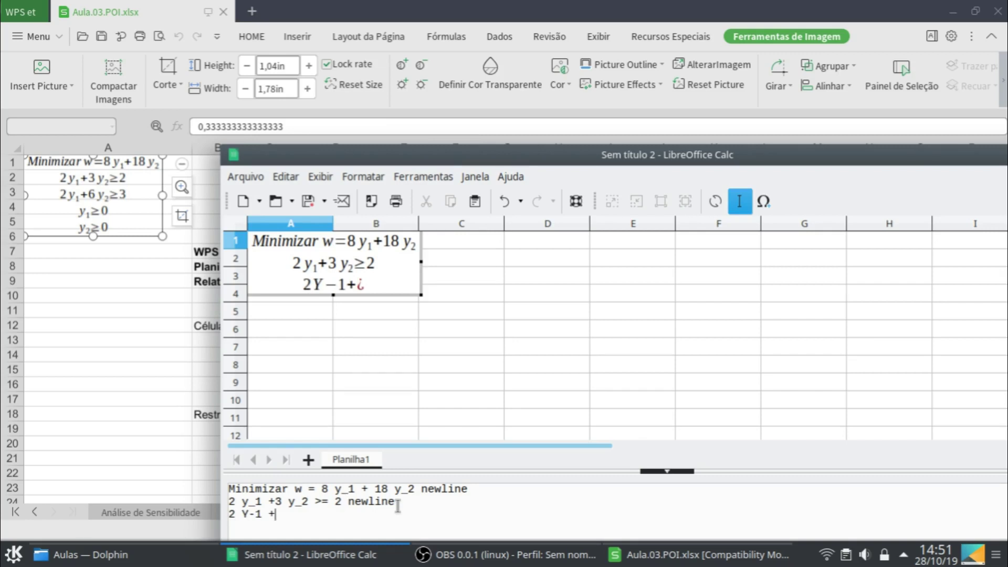
pyautogui.write(' 6 y_2')
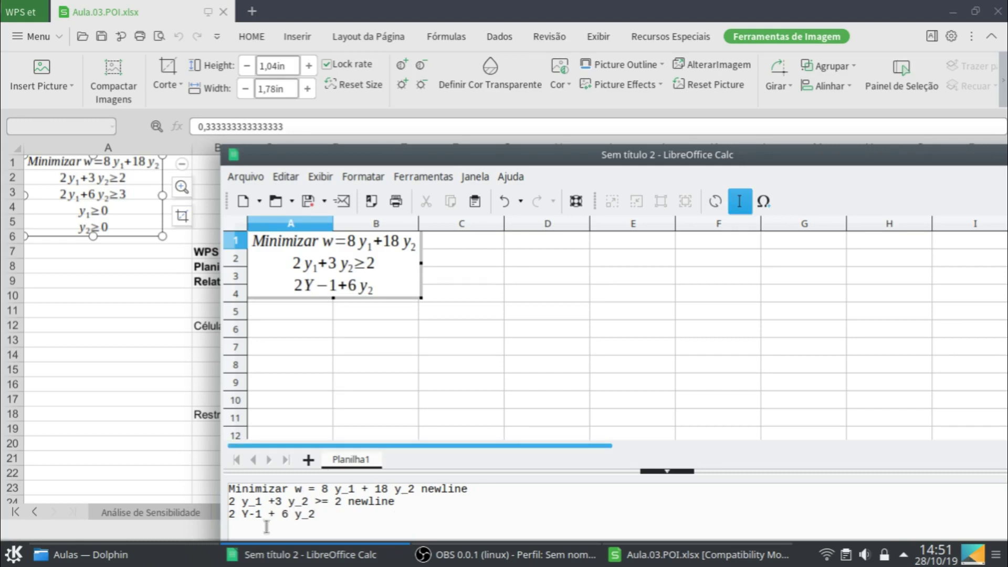
pyautogui.moveTo(243, 516); pyautogui.dragTo(255, 516)
pyautogui.write('y_')
pyautogui.click(337, 516)
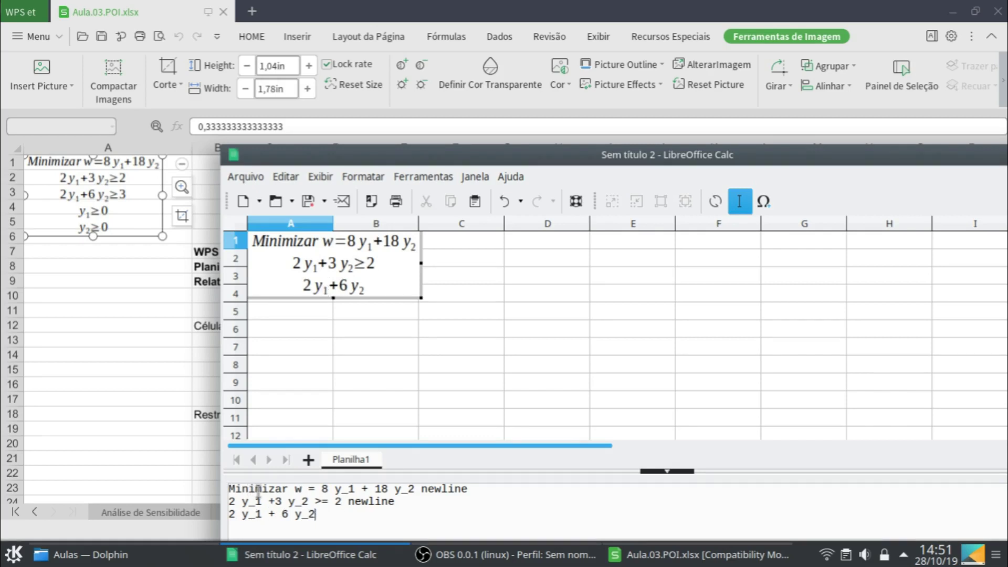
pyautogui.click(275, 501)
pyautogui.click(437, 532)
pyautogui.write('>= 3 ')
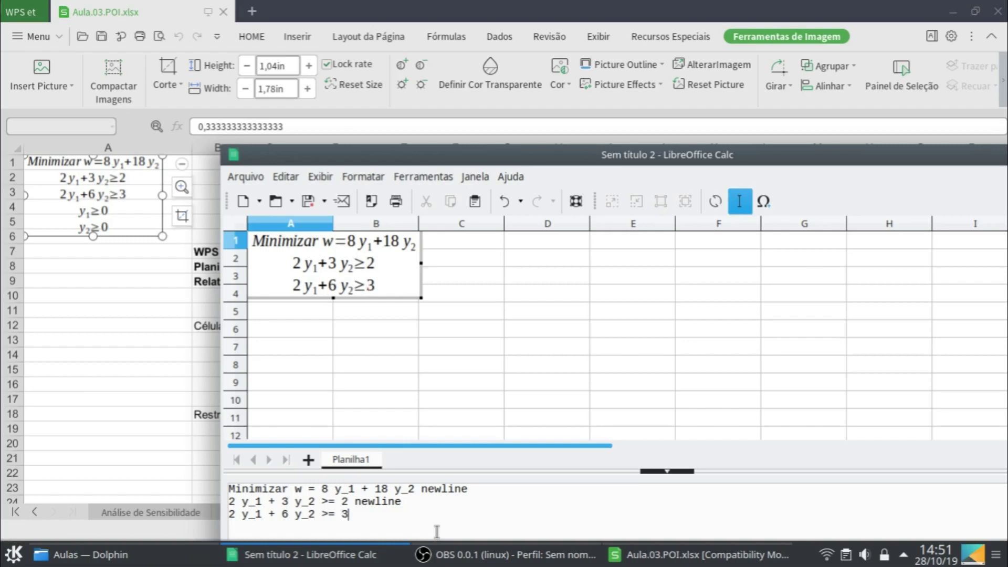
pyautogui.write('newline ')
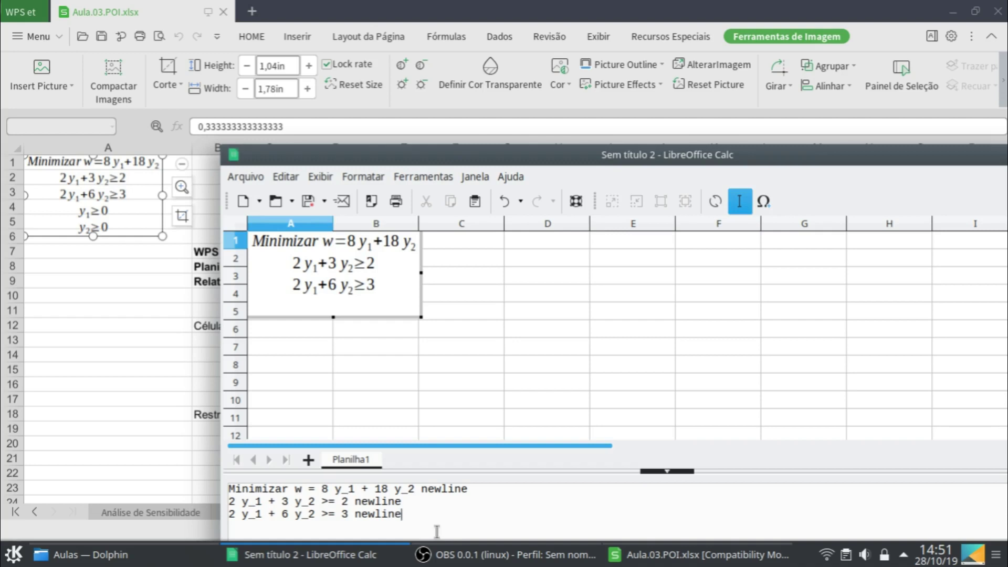
# - Finish the formula with the non-negativity line "y_1, y_2 >= 0"
pyautogui.write('y_1, y_2')
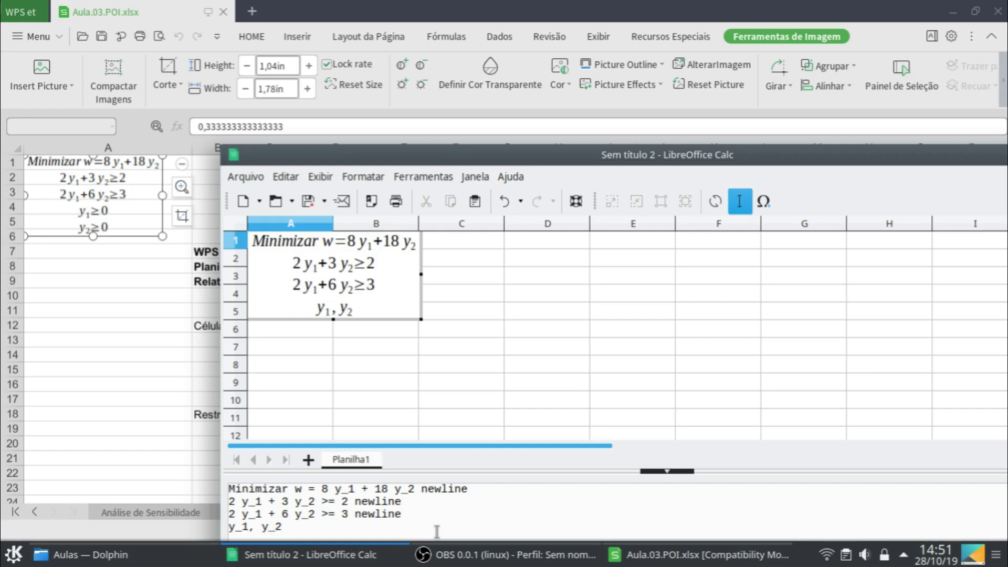
pyautogui.write(' >=')
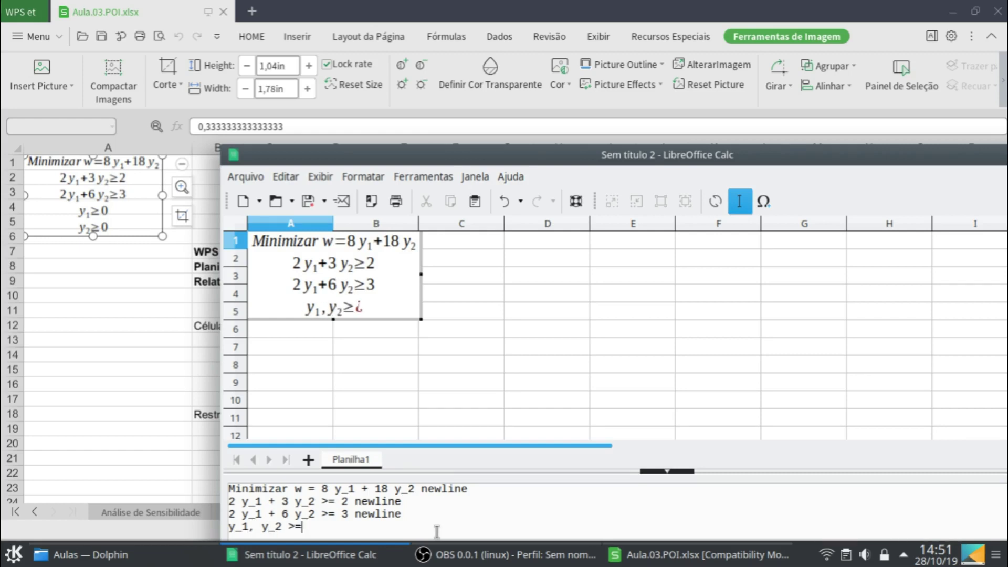
pyautogui.write(' o')
pyautogui.press('BackSpace')
pyautogui.write('0')
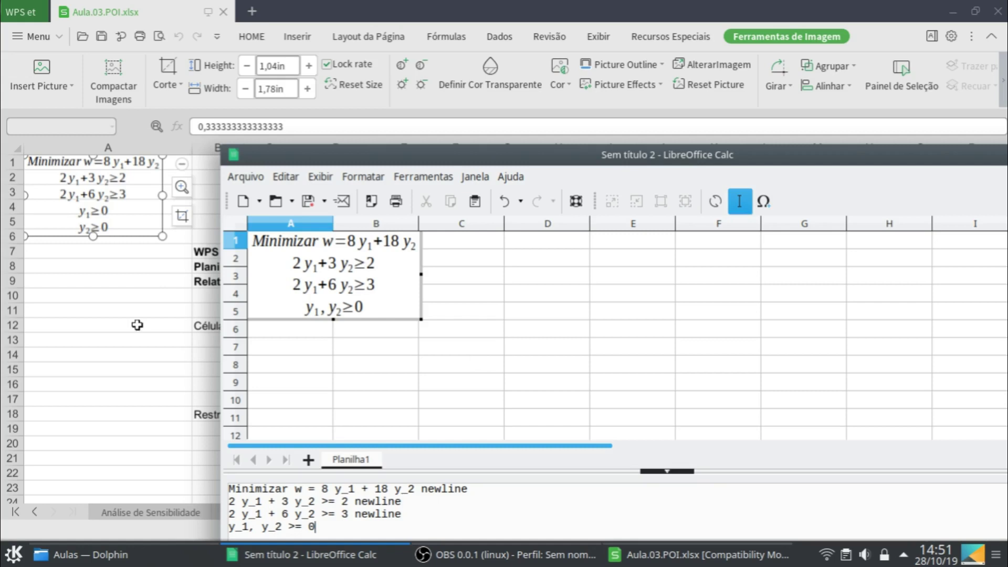
# - Close the Aula.03.POI.xlsx workbook and maximize the Calc window containing the formula
pyautogui.click(87, 336)
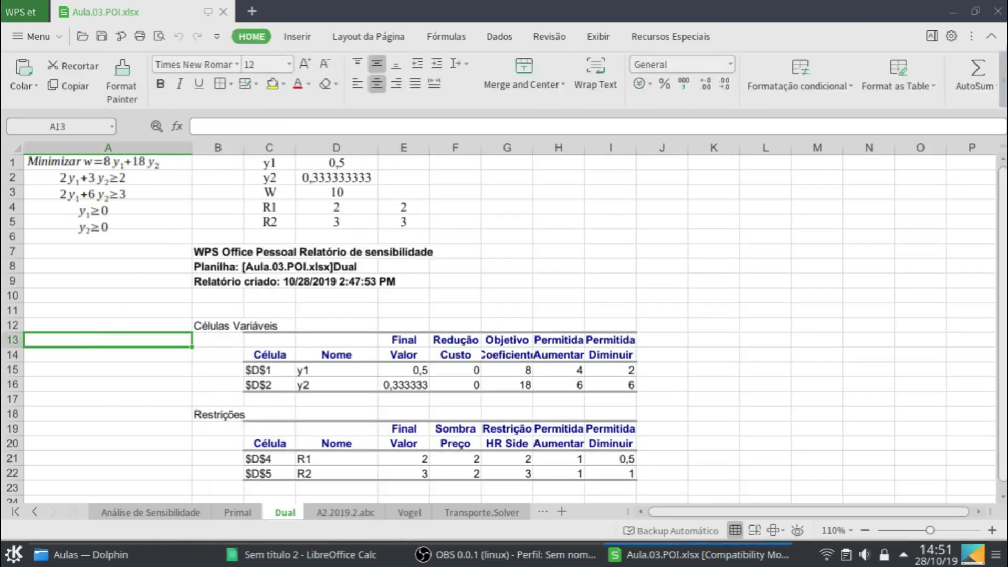
pyautogui.click(999, 16)
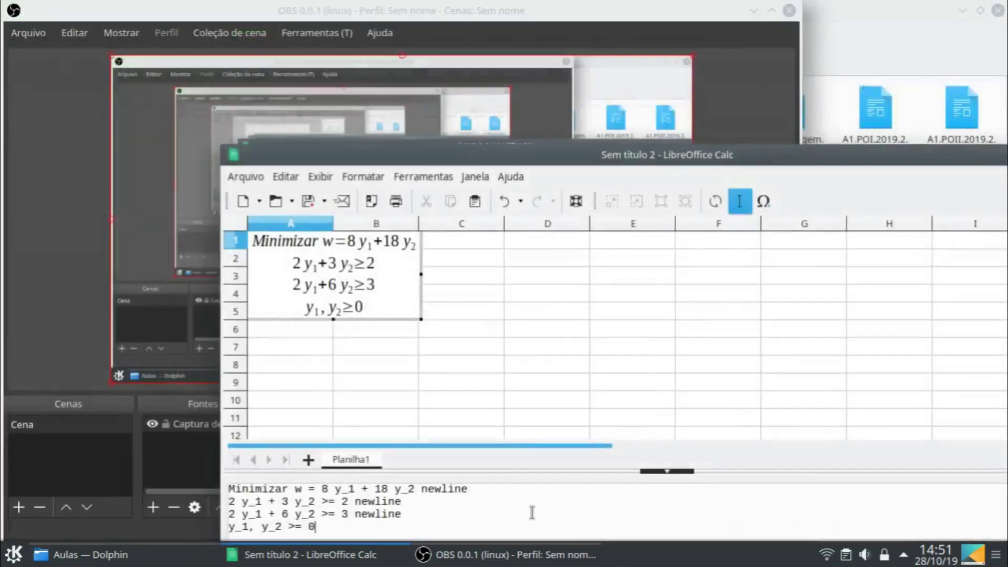
pyautogui.moveTo(970, 168); pyautogui.dragTo(824, 87)
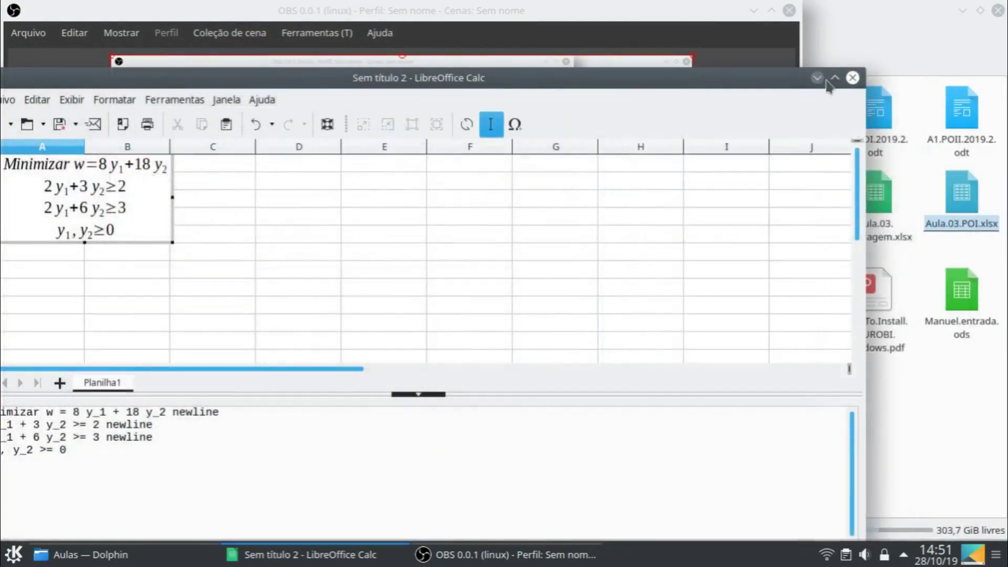
pyautogui.click(834, 79)
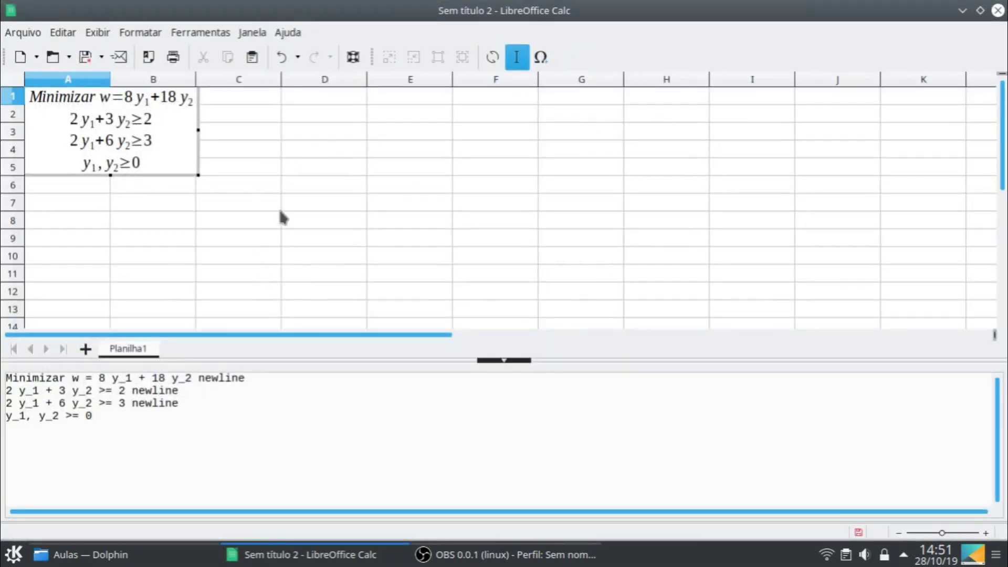
# - Leave formula editing and widen column A to fit the whole formula object
pyautogui.click(260, 220)
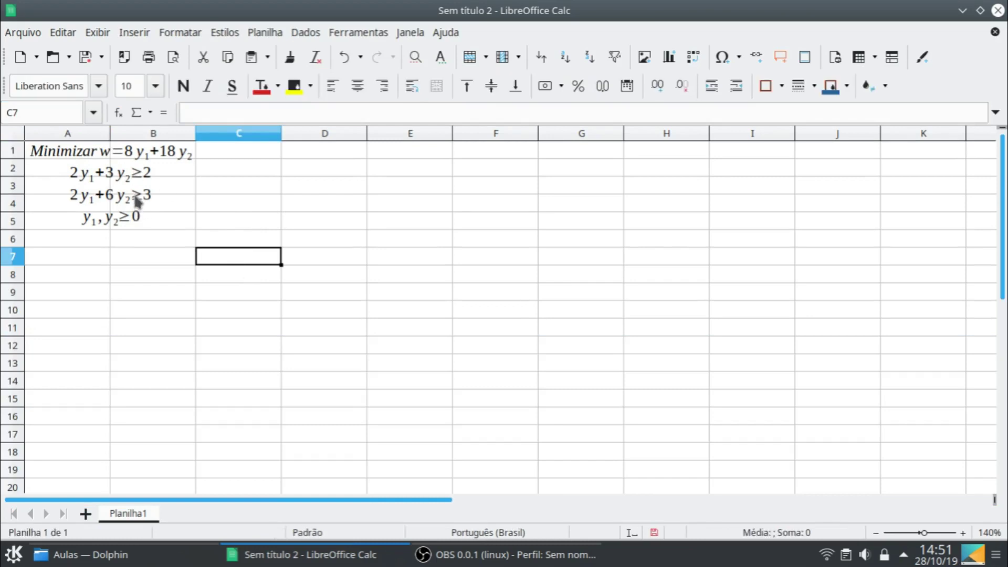
pyautogui.click(120, 200)
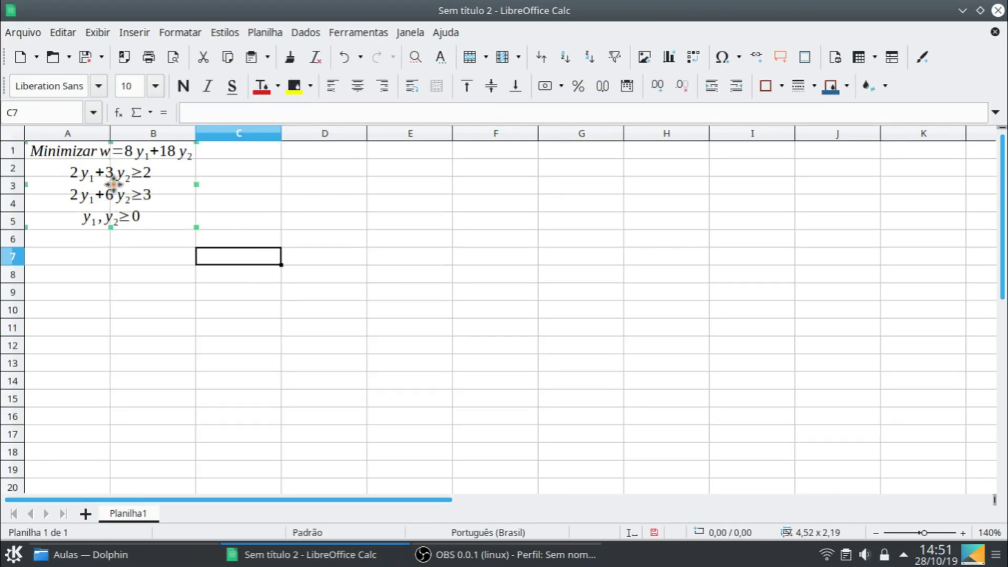
pyautogui.moveTo(110, 128); pyautogui.dragTo(205, 130)
# - Duplicate the formula object and place the copy at cell A8
pyautogui.click(131, 178)
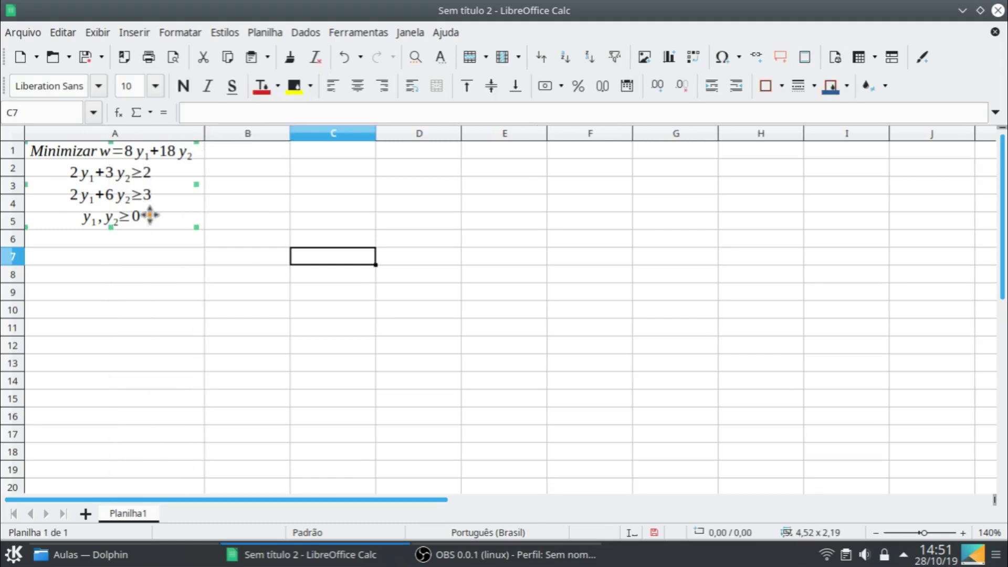
pyautogui.click(88, 274)
pyautogui.hotkey('ctrl', 'v')
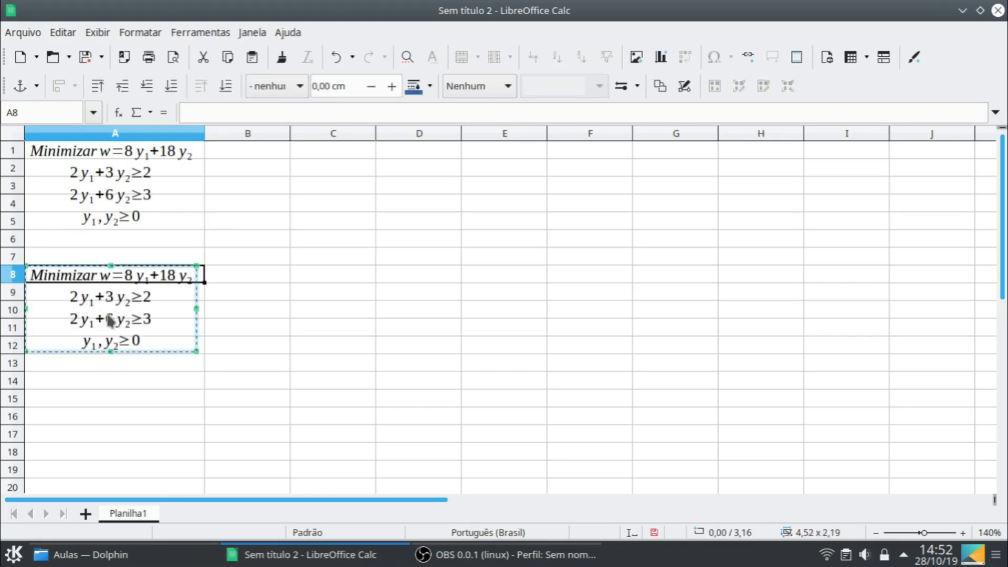
# - In the copied formula, insert "+r_1 - s_1" before the inequality sign of the first constraint
pyautogui.doubleClick(111, 320)
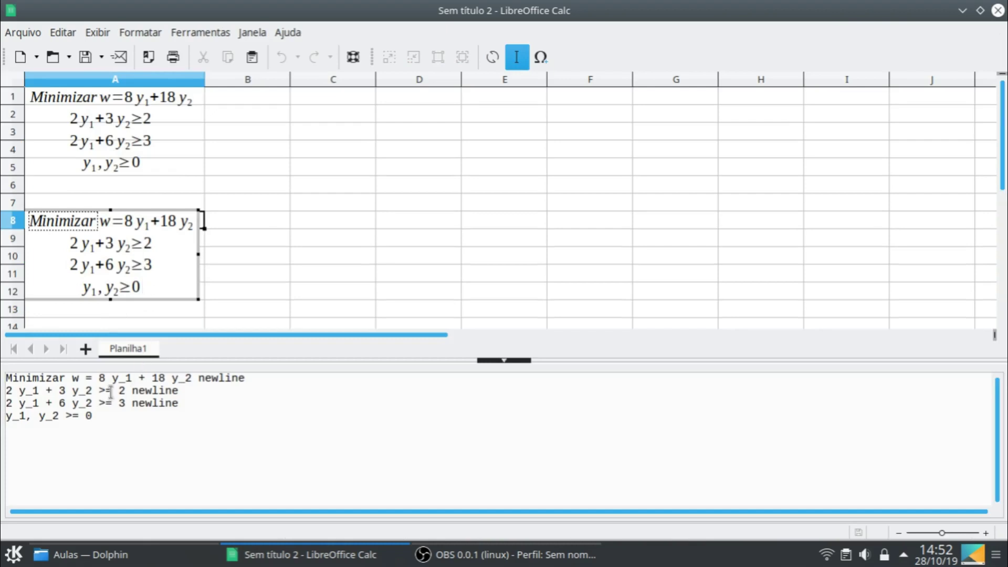
pyautogui.click(98, 392)
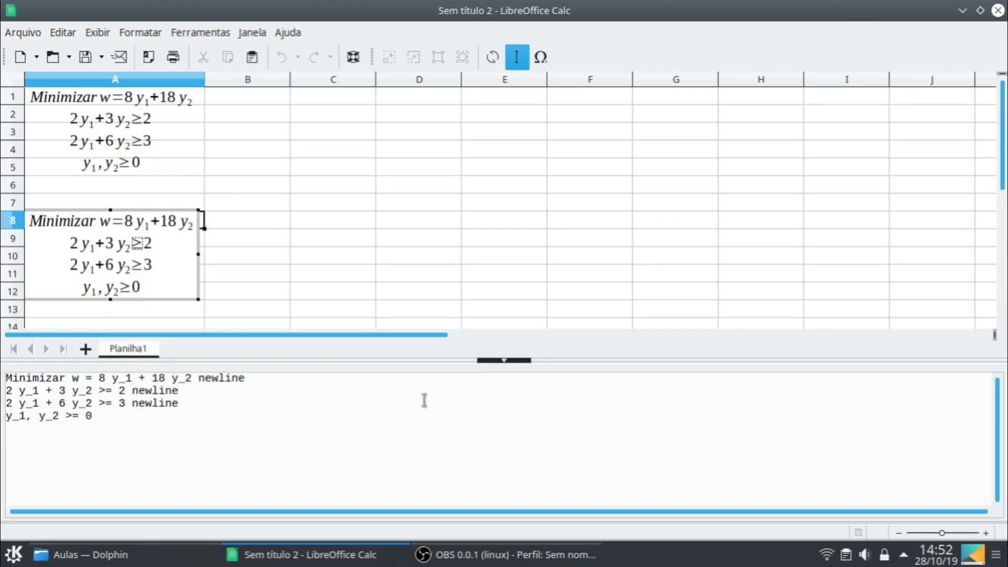
pyautogui.write('+R')
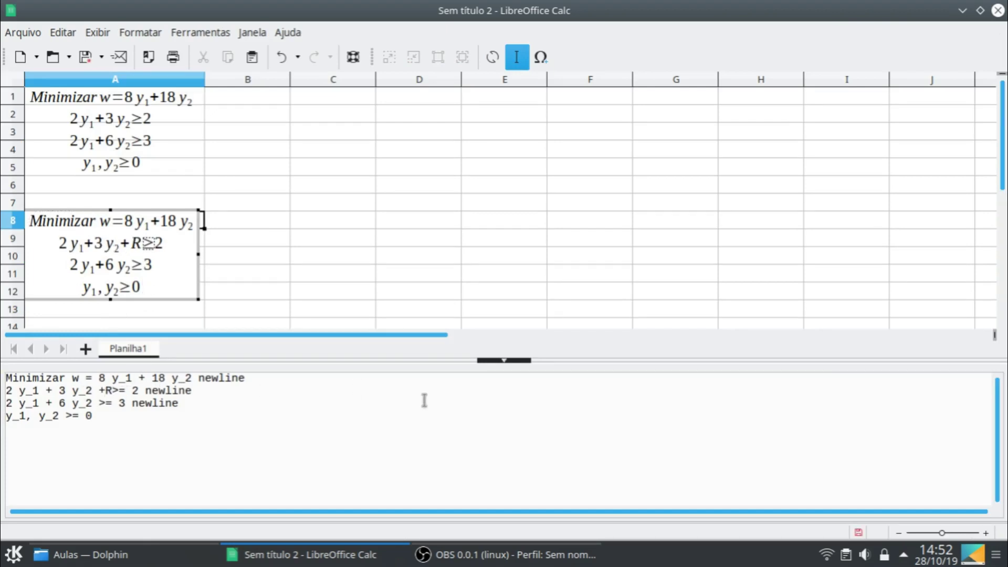
pyautogui.press('BackSpace')
pyautogui.write('r_')
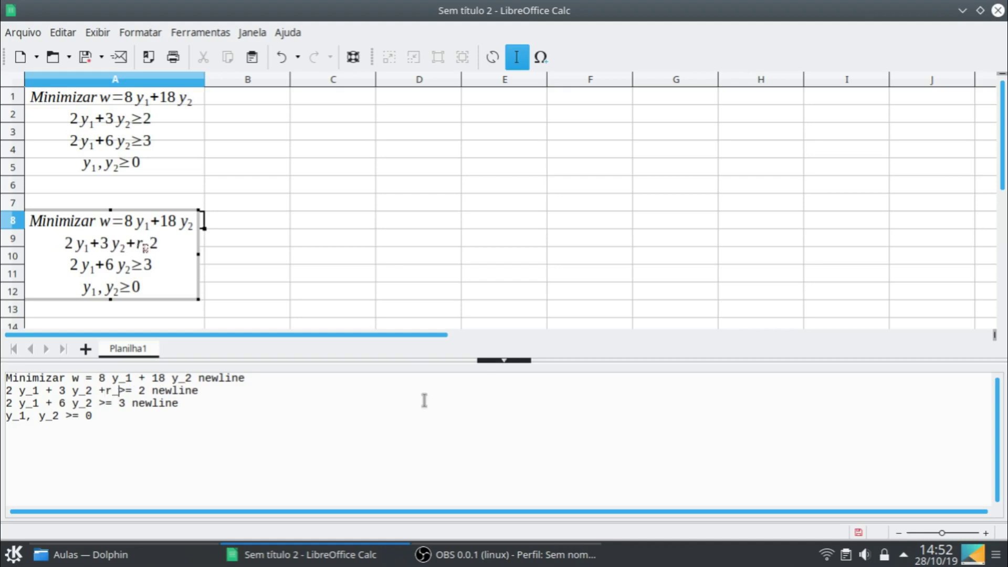
pyautogui.write('1 - s_')
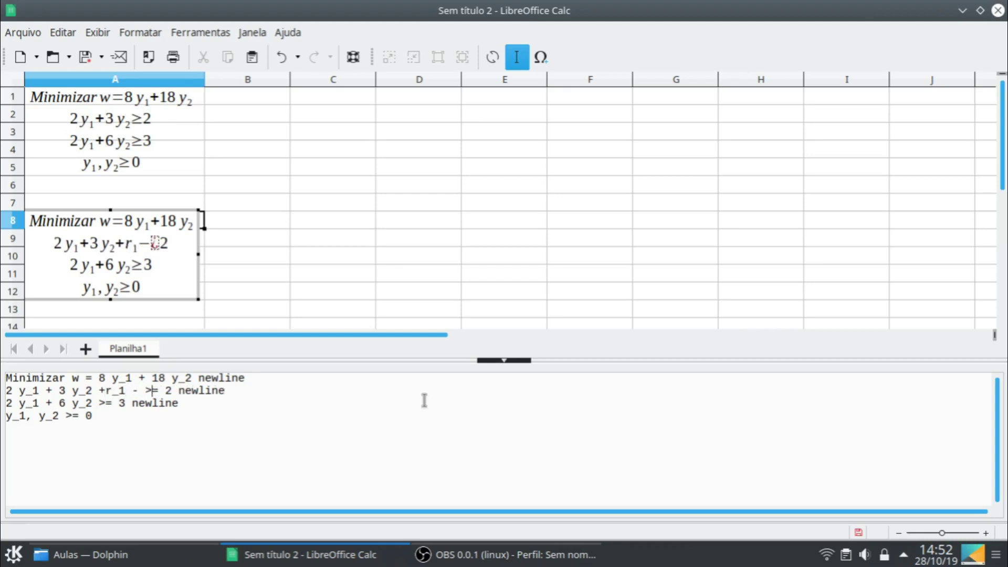
pyautogui.write('1')
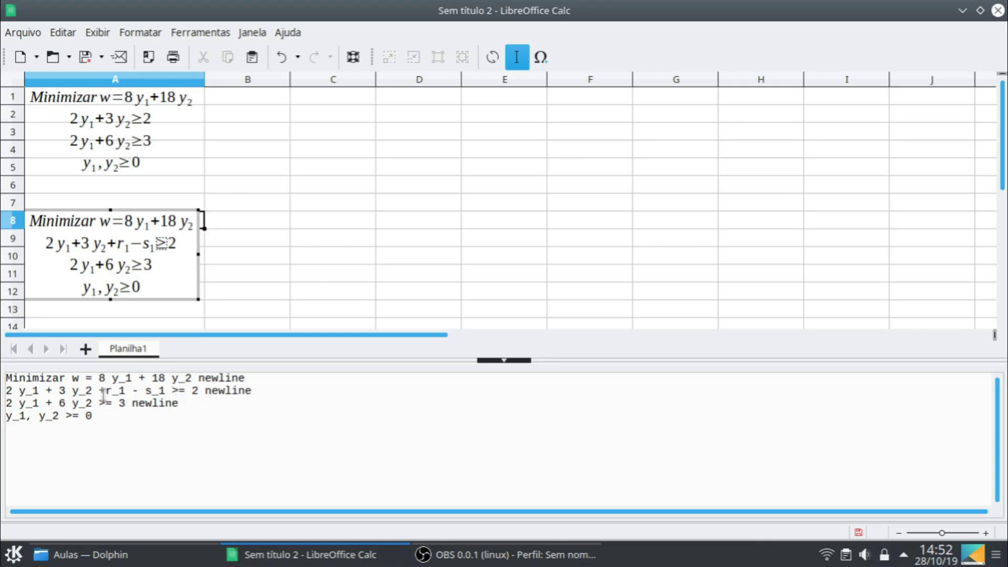
# - Copy the added terms into the second constraint of the lower formula and renumber them to "+r_2 - s_2"
pyautogui.click(98, 403)
pyautogui.moveTo(98, 390); pyautogui.dragTo(172, 391)
pyautogui.hotkey('ctrl', 'c')
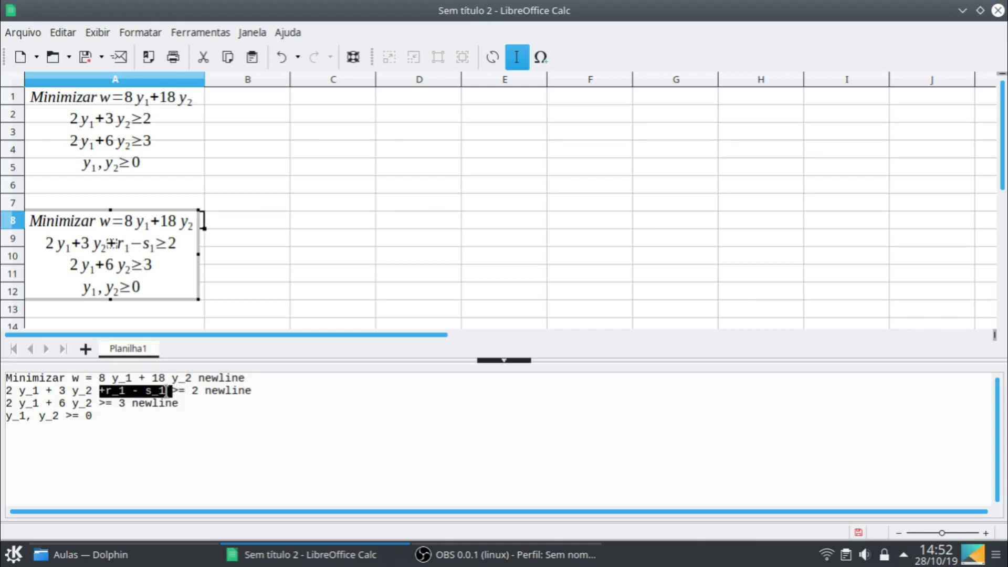
pyautogui.click(102, 403)
pyautogui.hotkey('ctrl', 'v')
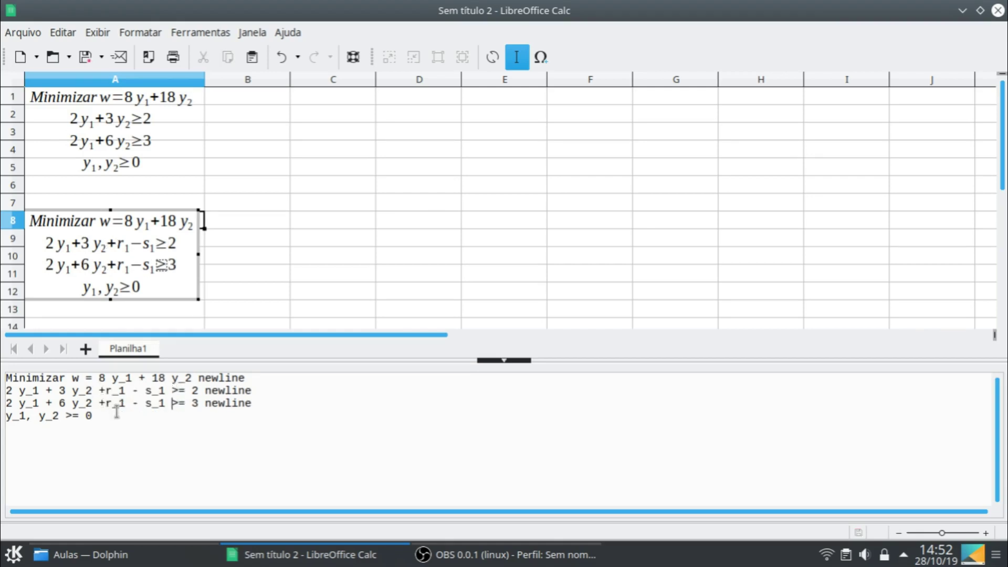
pyautogui.write('2')
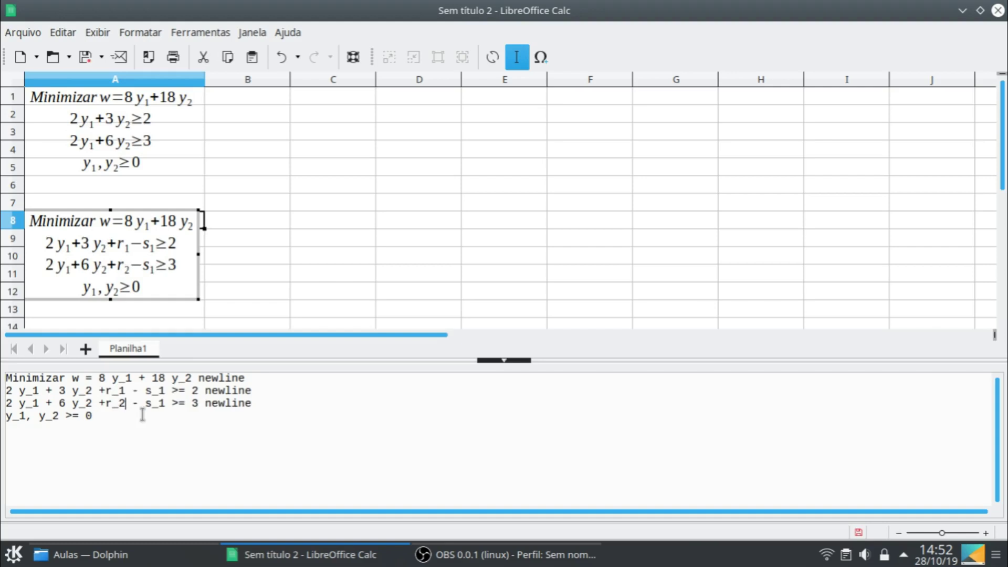
pyautogui.moveTo(166, 405); pyautogui.dragTo(159, 405)
pyautogui.write('2')
# - Change the ">=" signs of both constraints in the lower formula to "="
pyautogui.click(179, 390)
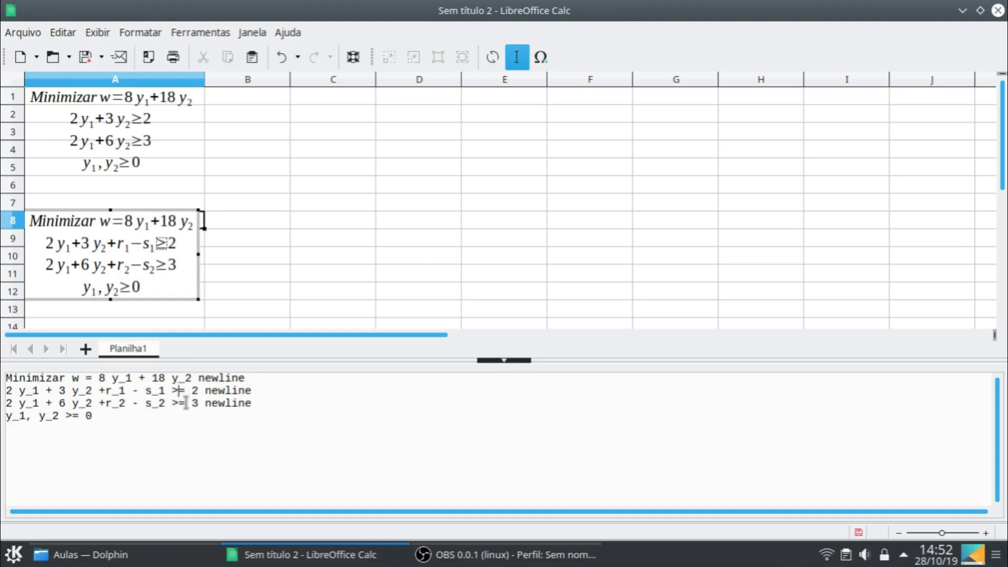
pyautogui.press('BackSpace')
pyautogui.click(179, 403)
pyautogui.press('BackSpace')
# - Add s_1, s_2, r_1 and r_2 to the non-negativity line of the lower formula, after y_2
pyautogui.click(60, 416)
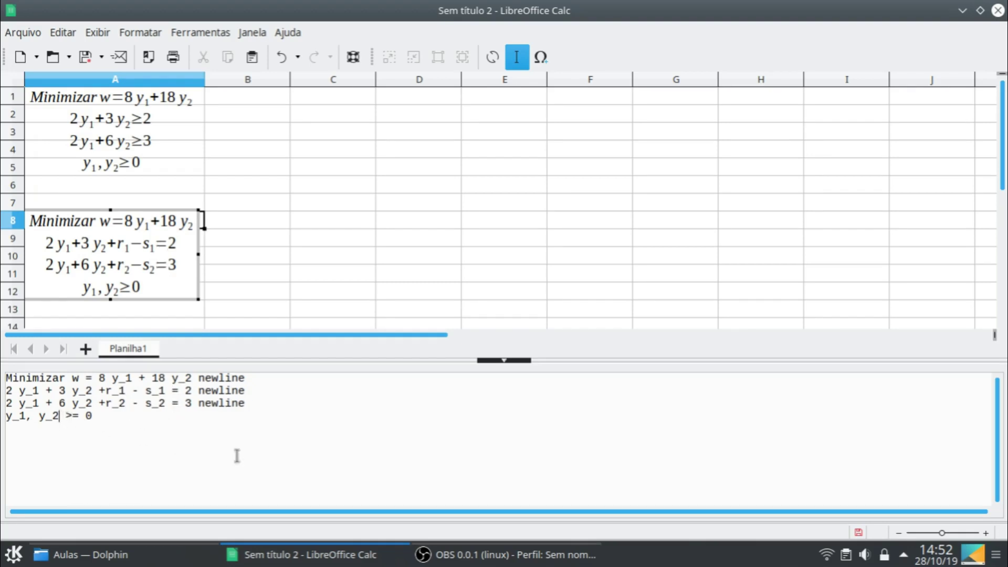
pyautogui.write(', ')
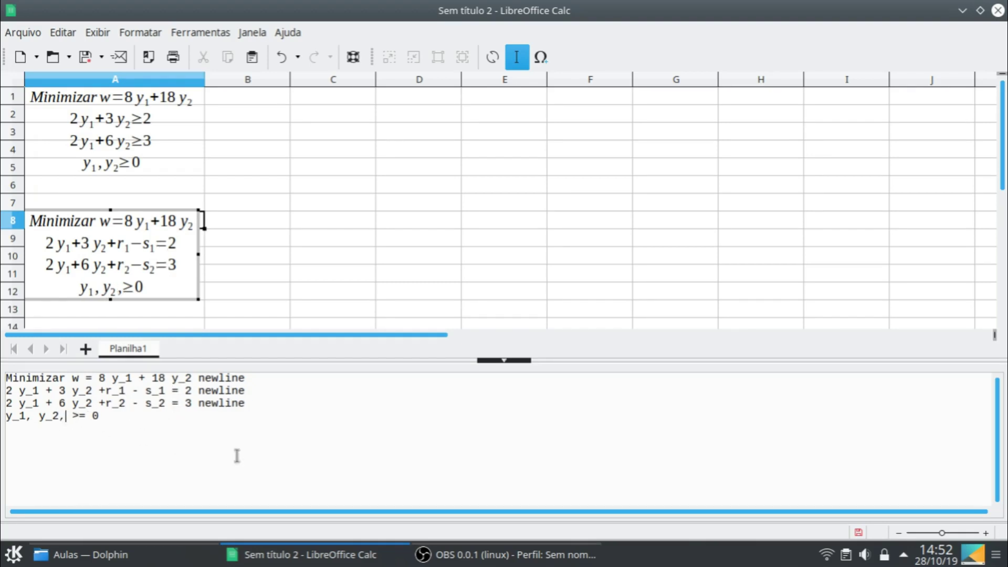
pyautogui.write('s_1, s_2 ')
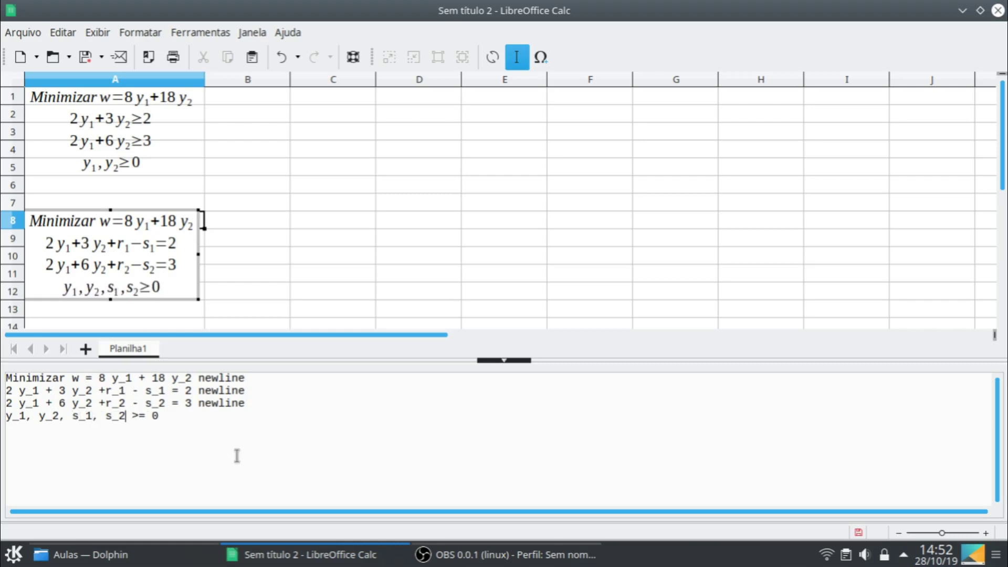
pyautogui.write(', ')
pyautogui.write('r_1')
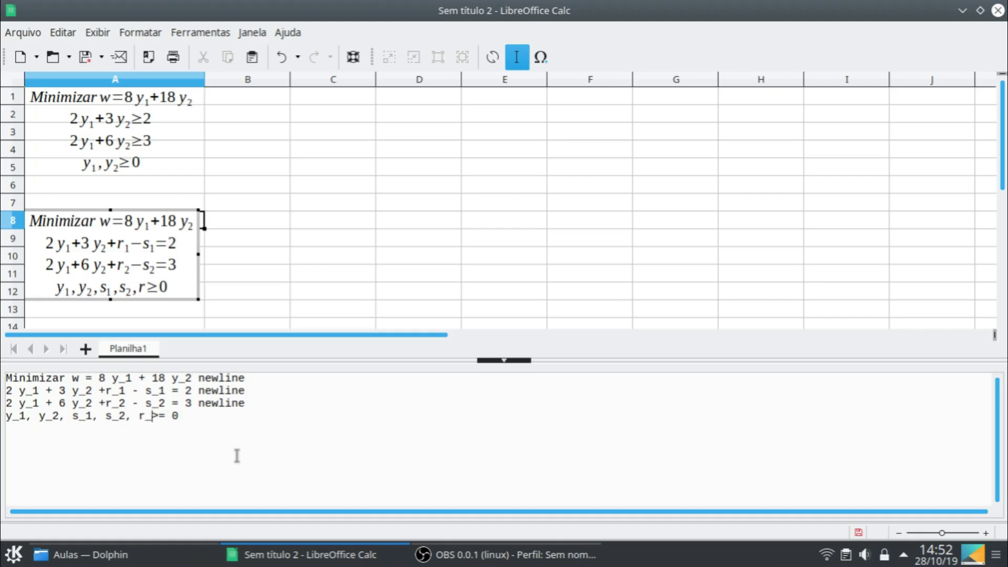
pyautogui.write(', r_2')
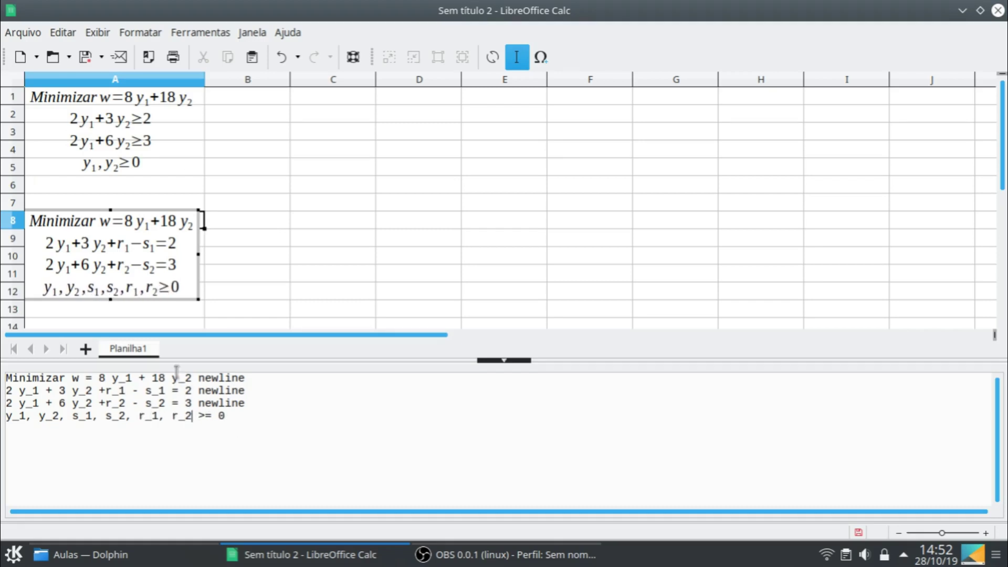
# - Append "+ M r_1 + M r_2" to the objective function of the lower formula, with spaces around the plus signs
pyautogui.click(194, 375)
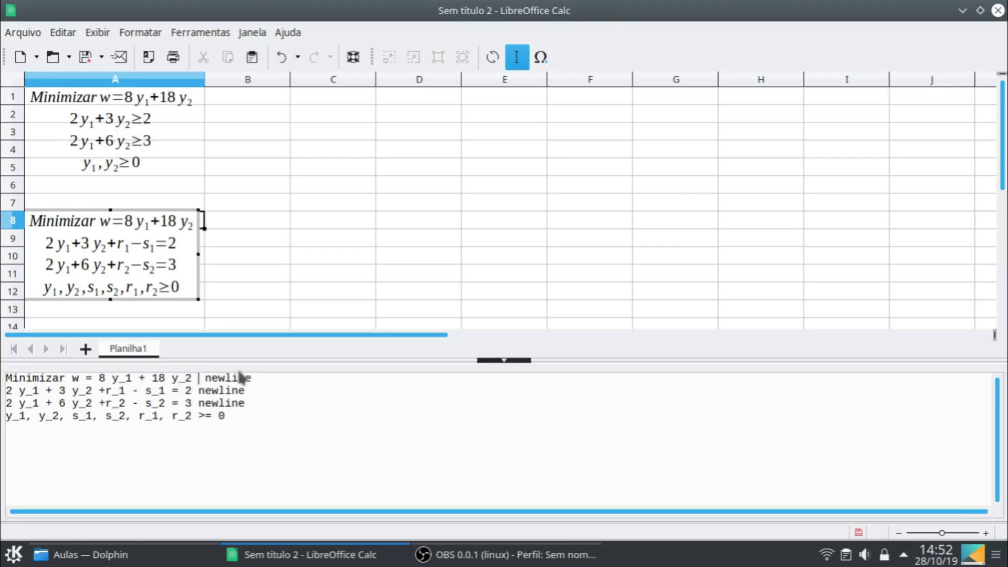
pyautogui.write('+ ')
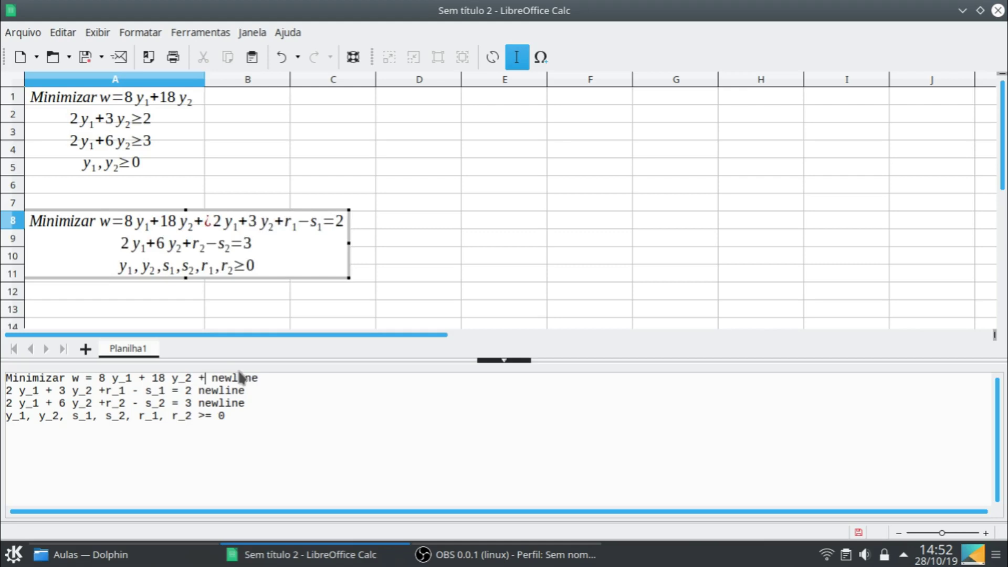
pyautogui.write('M r_1')
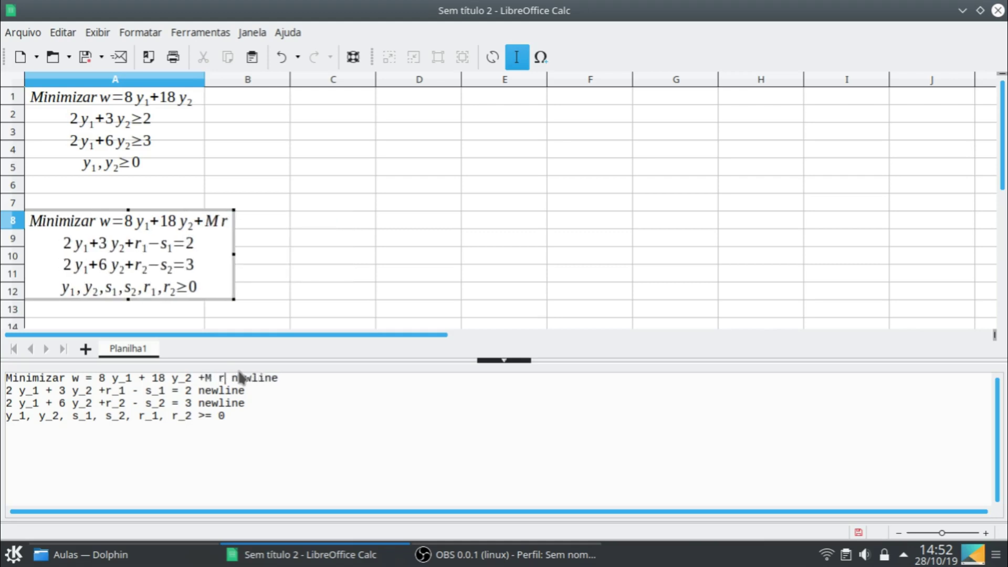
pyautogui.write('+')
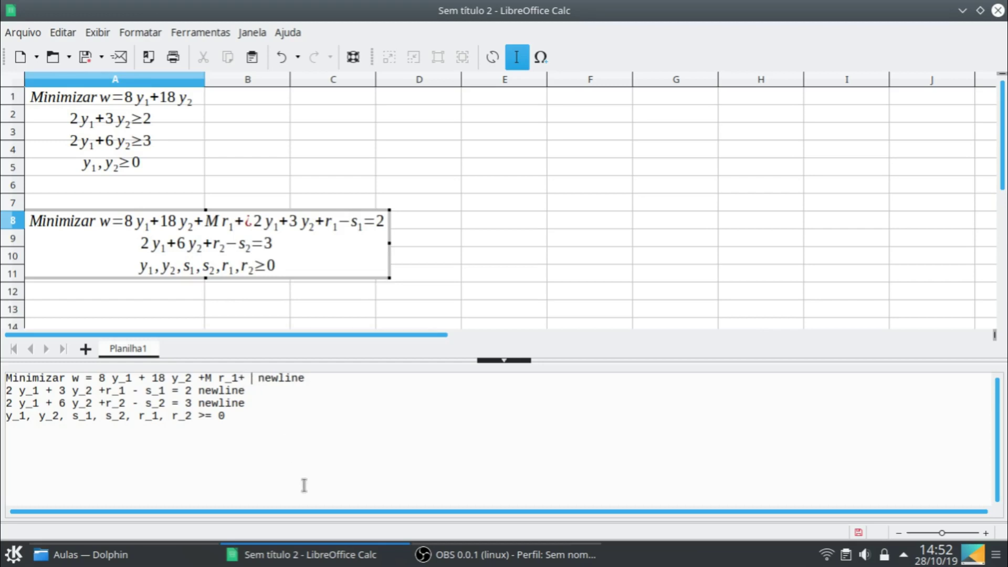
pyautogui.write(' M r_2')
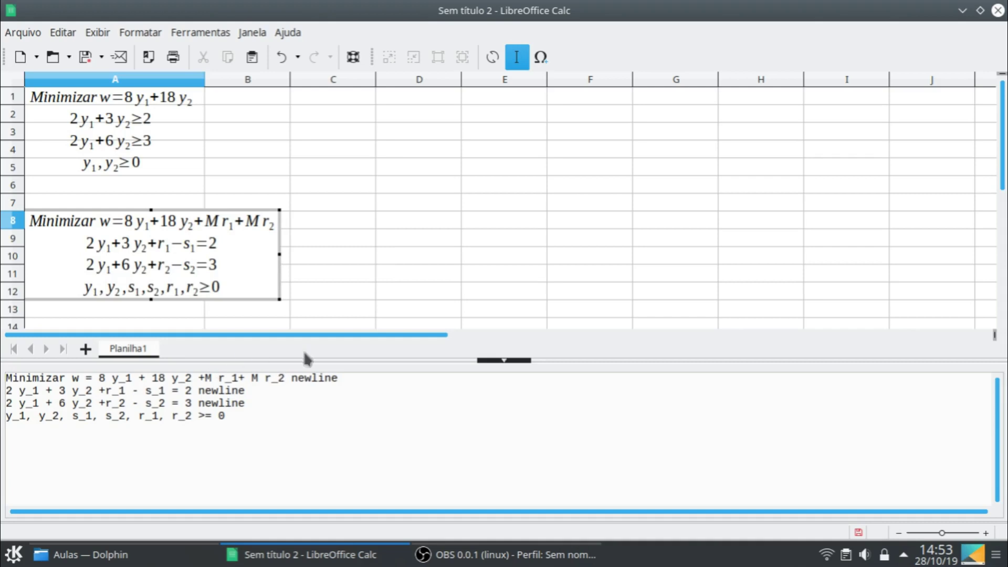
pyautogui.click(238, 378)
pyautogui.click(205, 377)
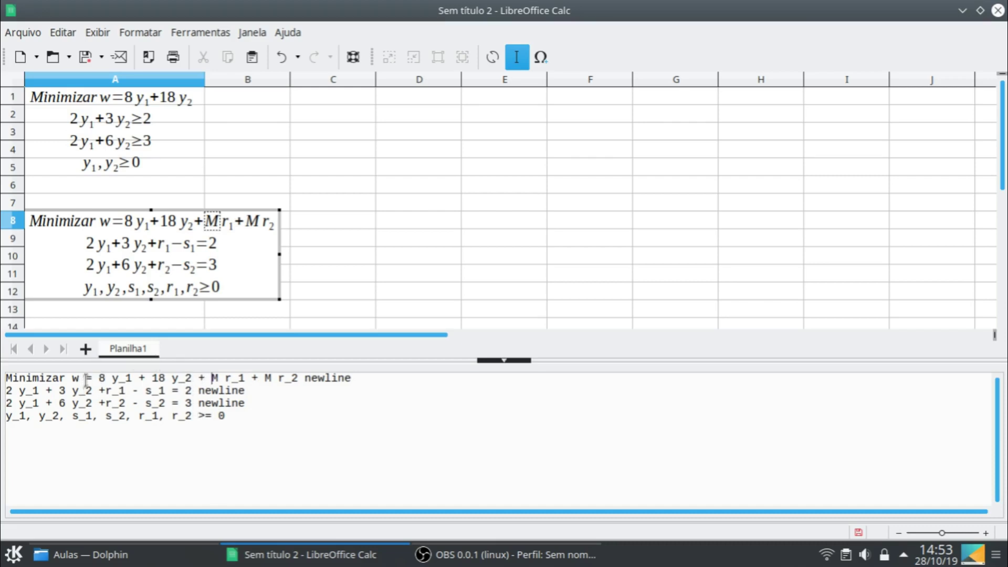
# - Rewrite the lower objective as an equation by making all terms after w negative and appending "= 0" before the line break
pyautogui.doubleClick(87, 377)
pyautogui.write('-')
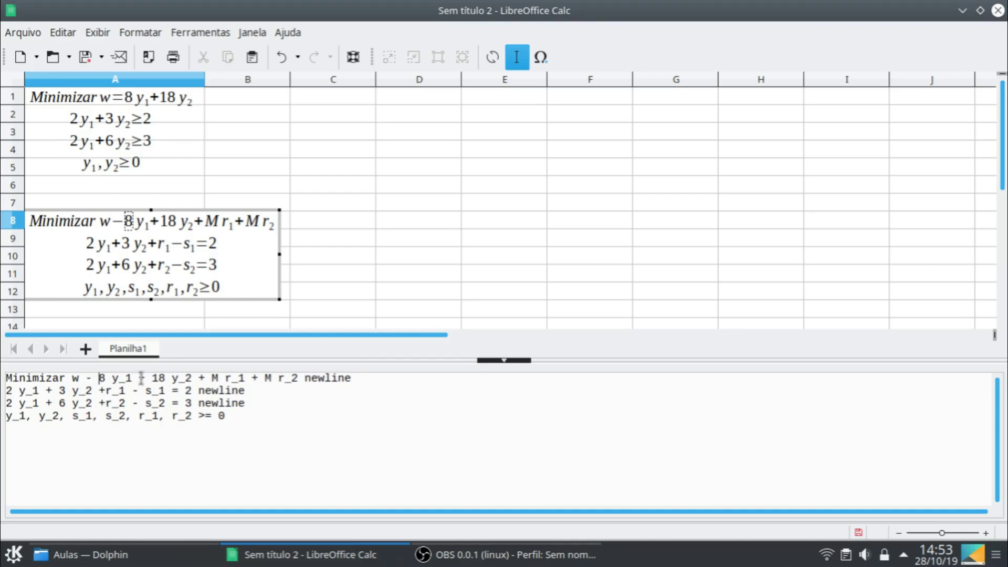
pyautogui.doubleClick(140, 378)
pyautogui.write('-')
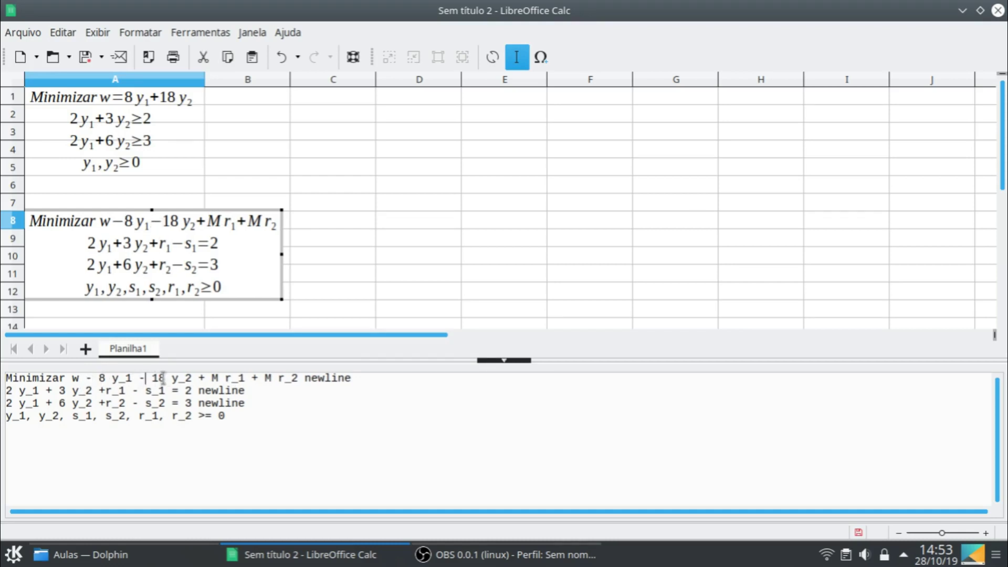
pyautogui.doubleClick(201, 377)
pyautogui.write('-')
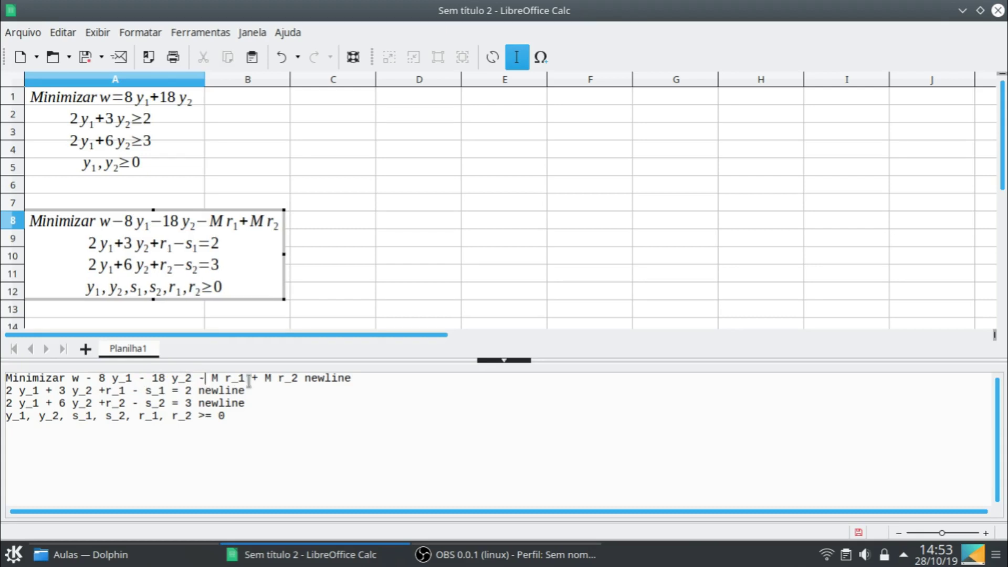
pyautogui.write('-')
pyautogui.click(300, 379)
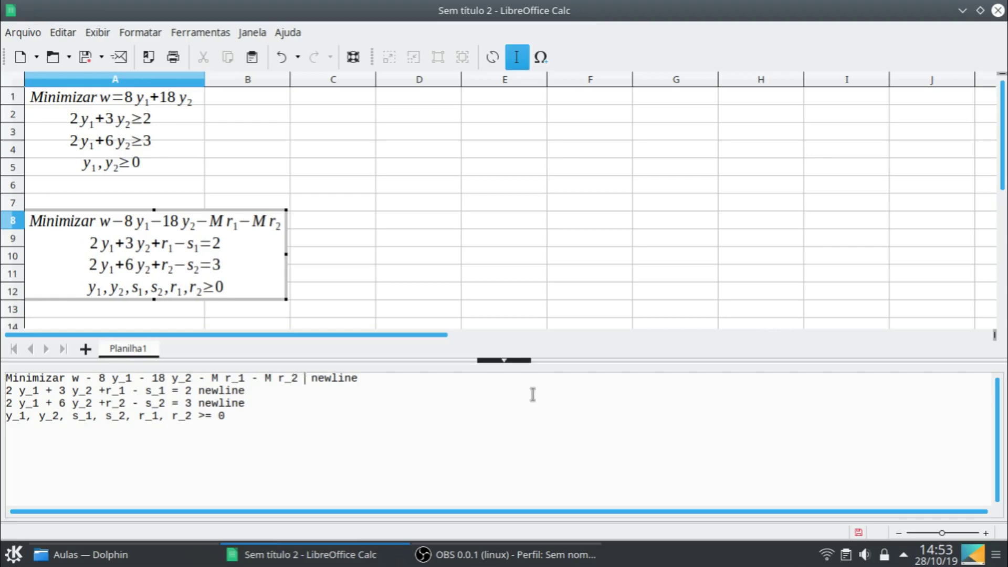
pyautogui.write('= 0')
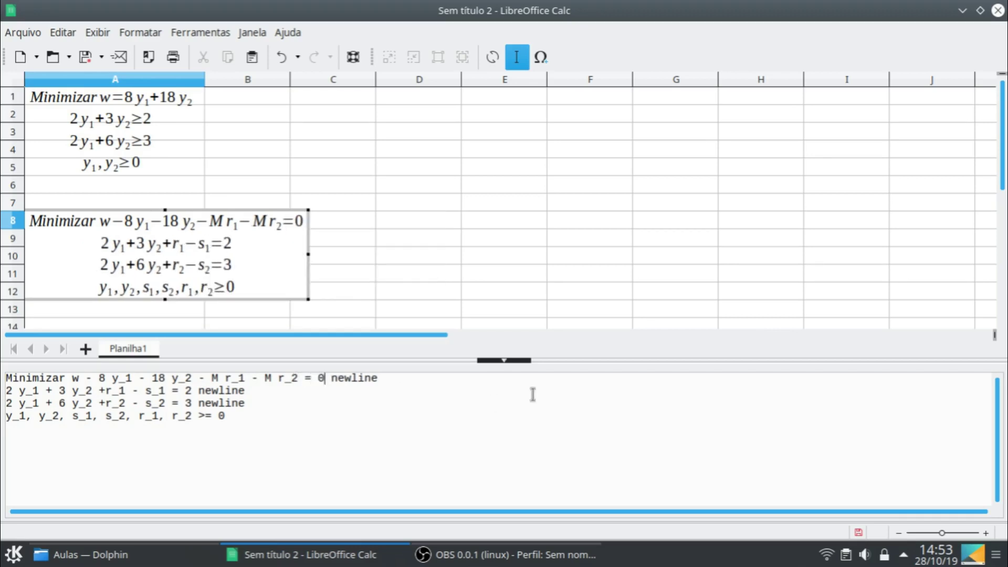
# - Widen column A to fit both formulas and enter the heading "Base" in cell B1
pyautogui.click(447, 237)
pyautogui.moveTo(205, 131); pyautogui.dragTo(315, 152)
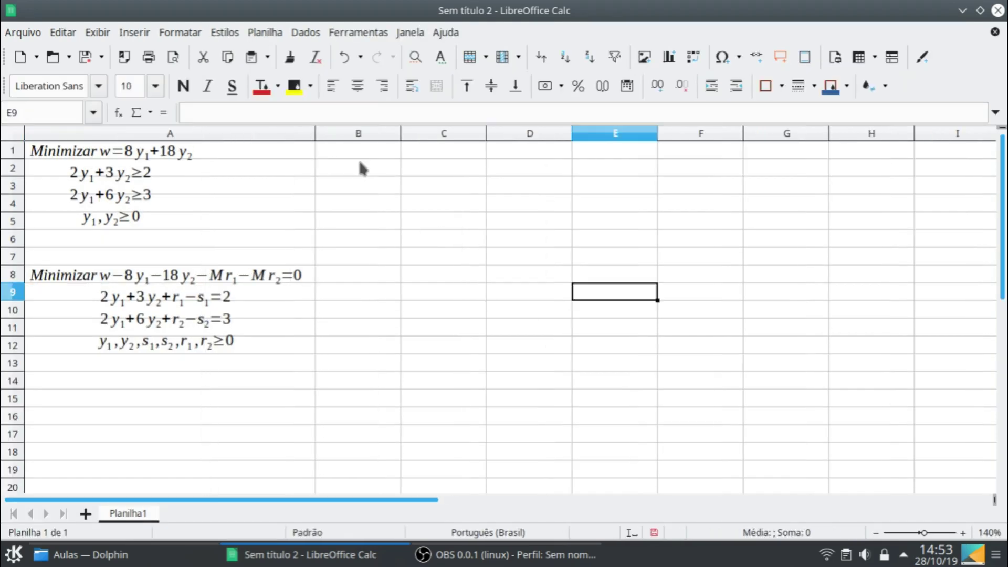
pyautogui.click(379, 153)
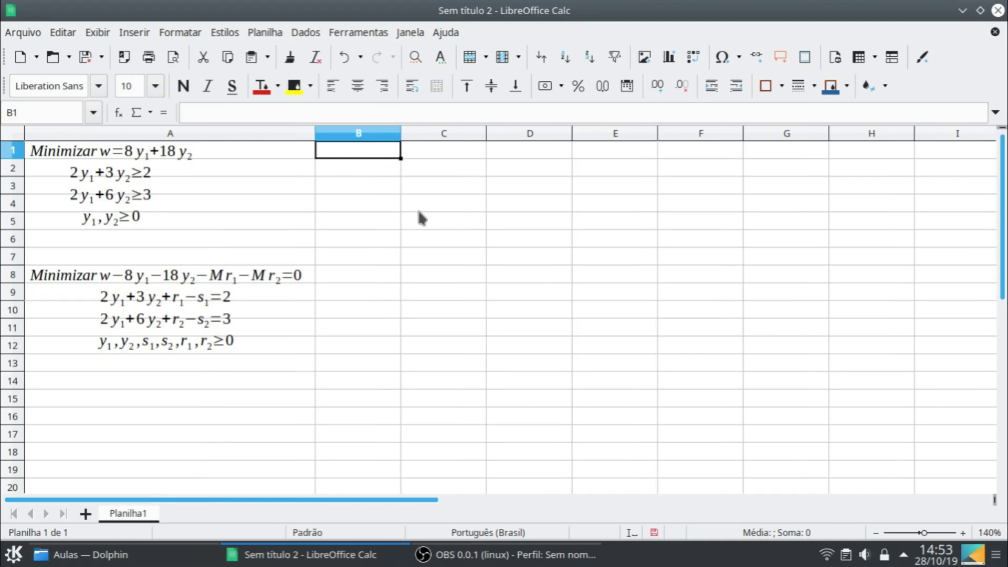
pyautogui.write('Base')
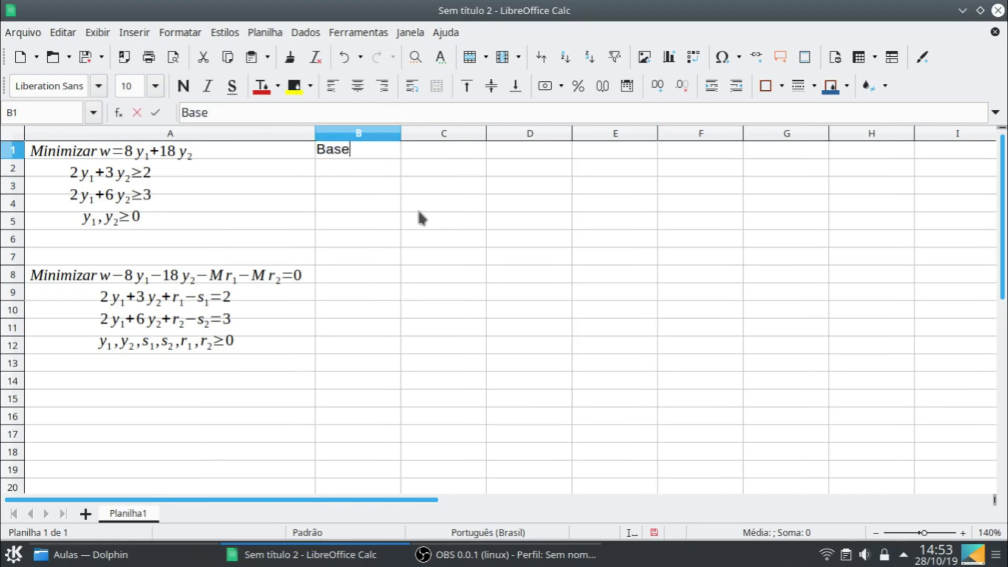
pyautogui.press('Return')
# - Format all cells of the sheet in Times New Roman, size 12, with horizontally centred text
pyautogui.hotkey('ctrl', 'a')
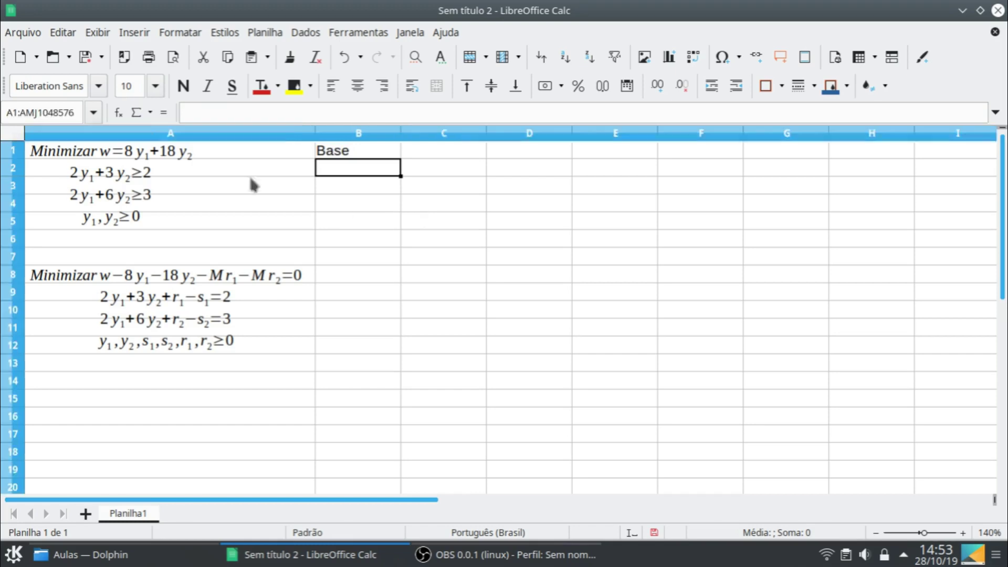
pyautogui.click(100, 88)
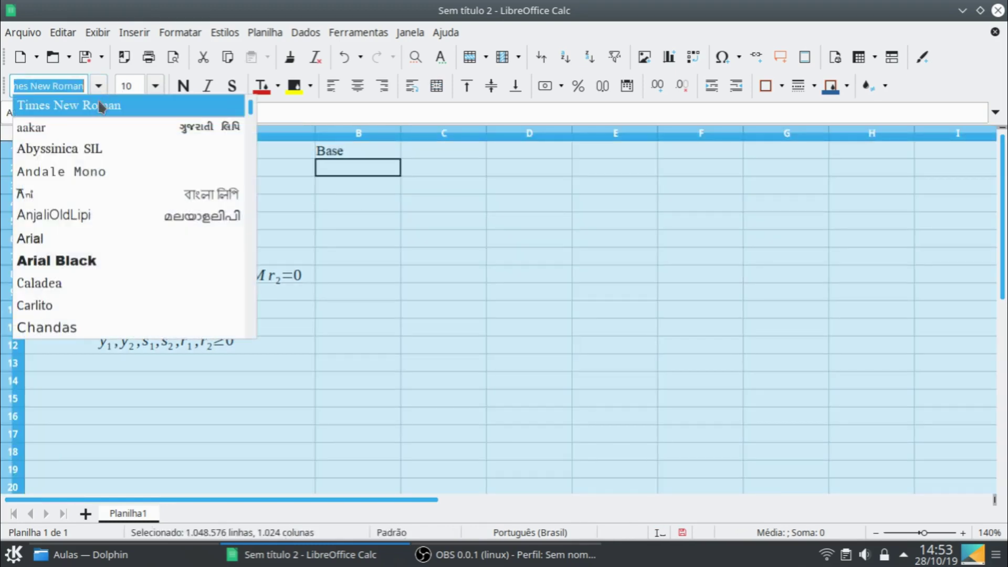
pyautogui.click(98, 87)
pyautogui.click(155, 86)
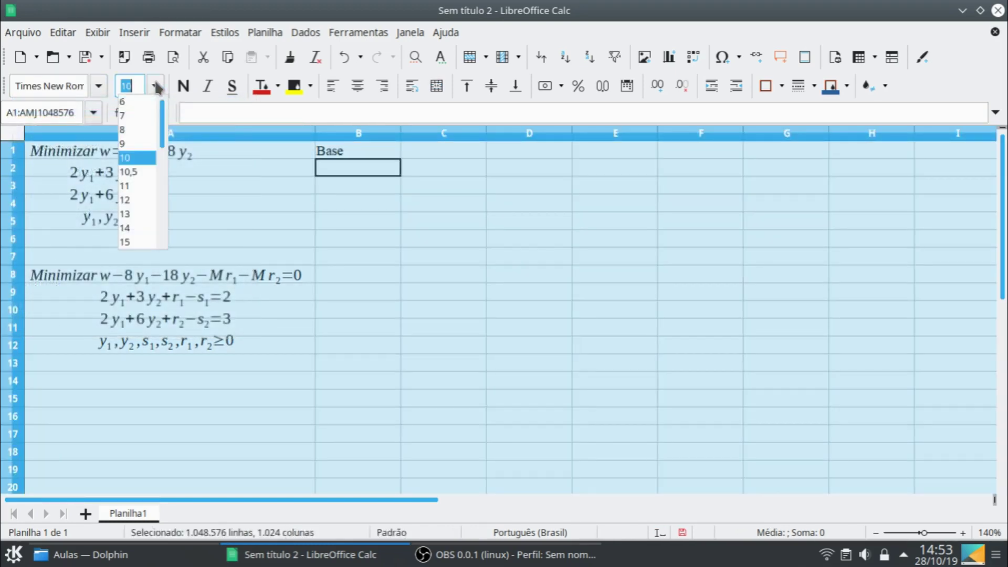
pyautogui.click(139, 200)
pyautogui.click(359, 87)
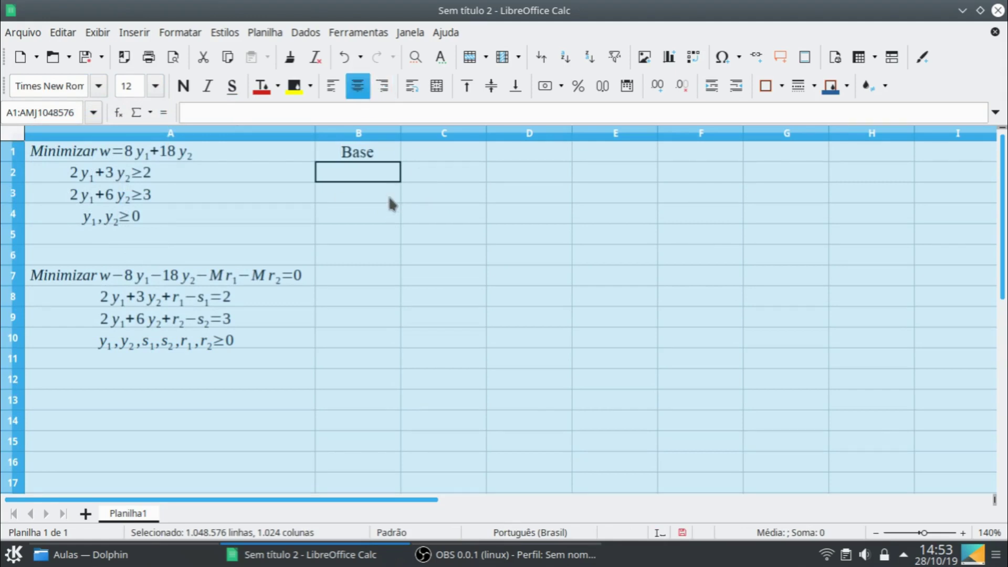
pyautogui.click(388, 194)
# - Enter the basis label "w" in cell B2
pyautogui.click(386, 176)
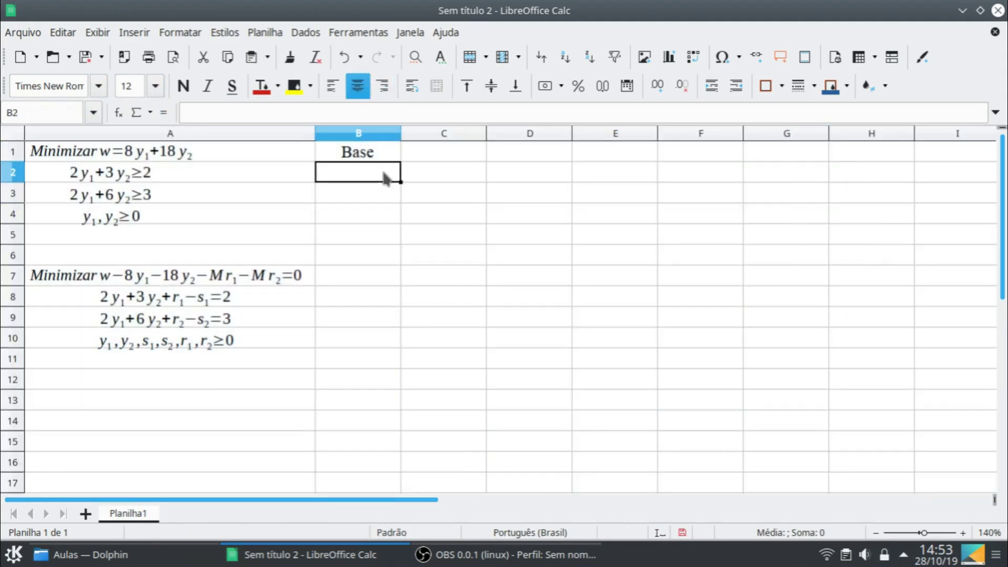
pyautogui.write('w')
pyautogui.press('Return')
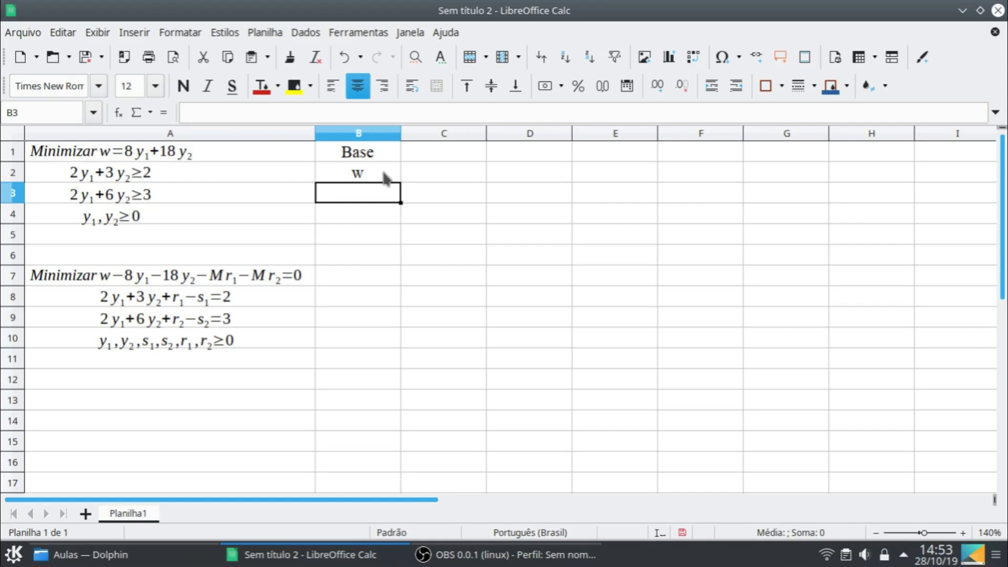
pyautogui.write('r_1')
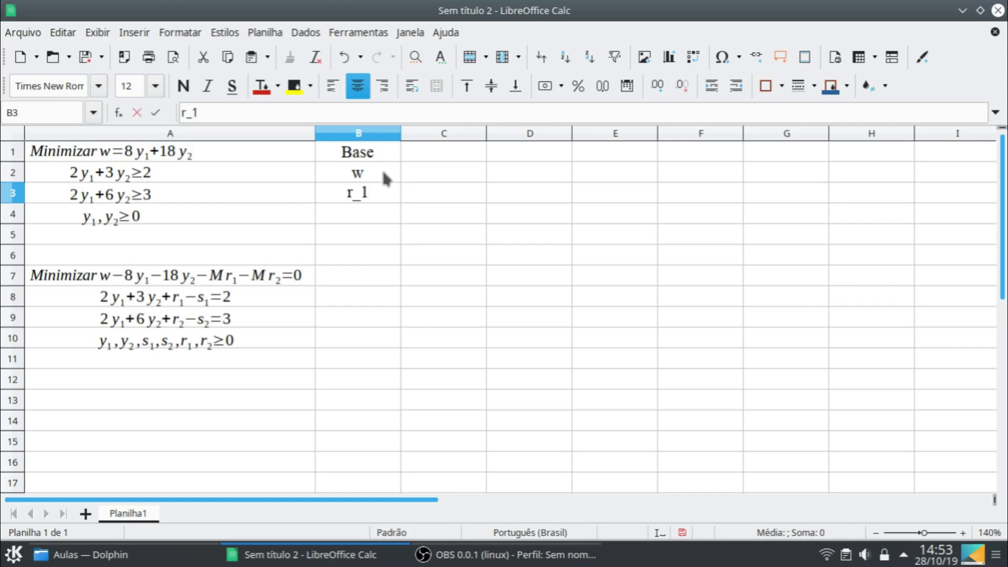
pyautogui.press('Return')
pyautogui.press('BackSpace')
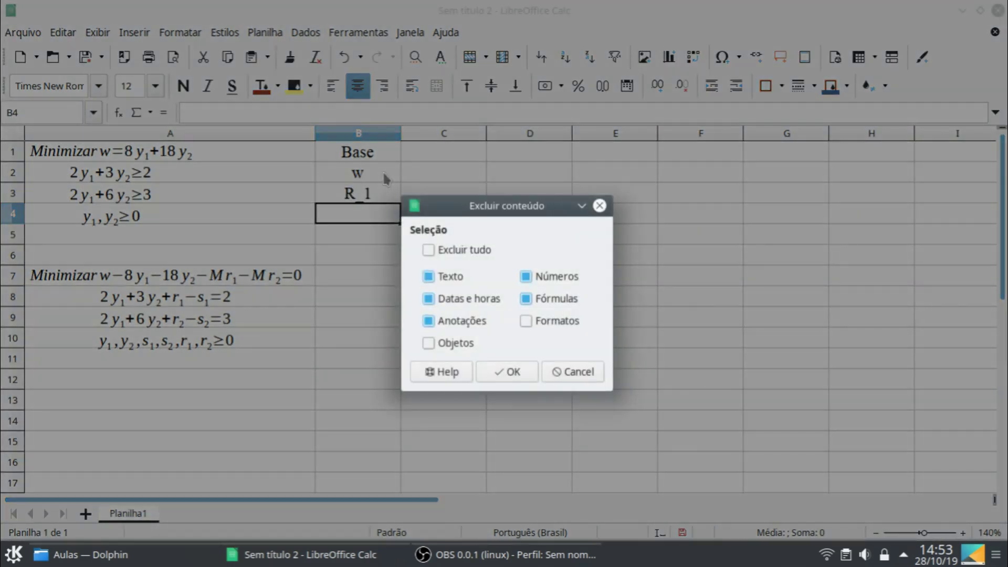
pyautogui.press('Escape')
pyautogui.press('Up')
# - Enter the basis labels "r1" in cell B3 and "r2" in cell B4
pyautogui.write('r1')
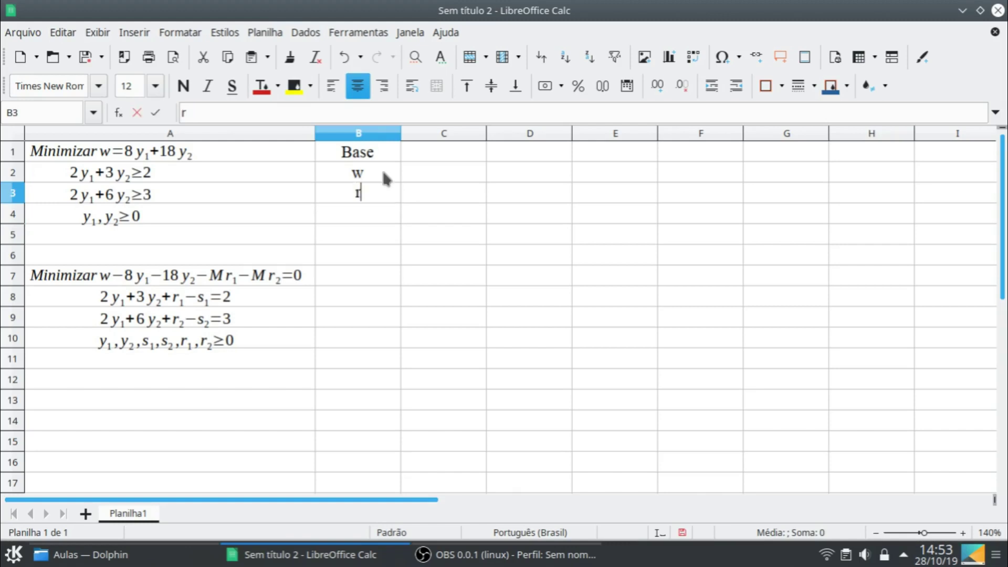
pyautogui.press('Return')
pyautogui.write('r2')
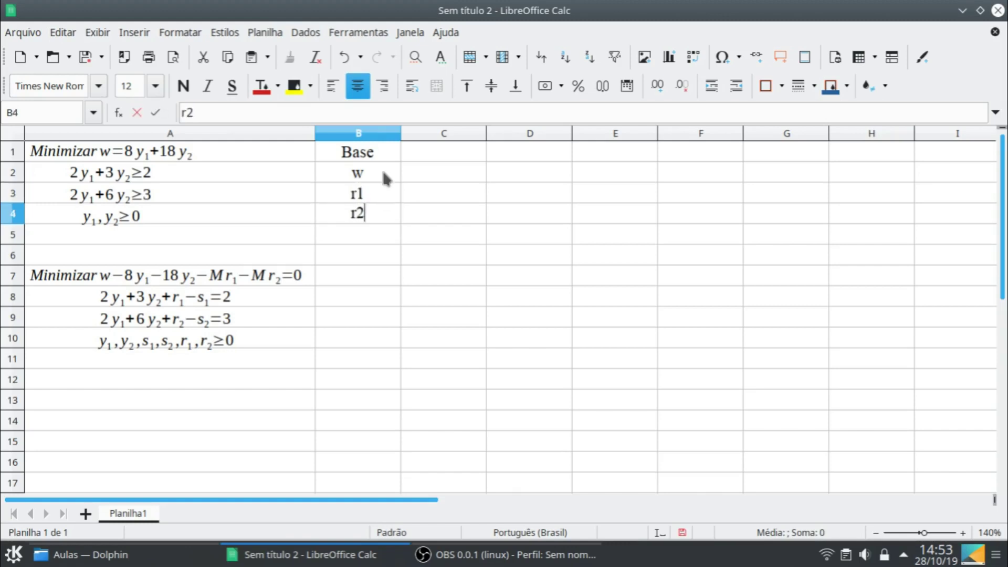
pyautogui.press('Return')
# - Enter the column headings w, y1 and y2 in cells C1 to E1
pyautogui.click(416, 156)
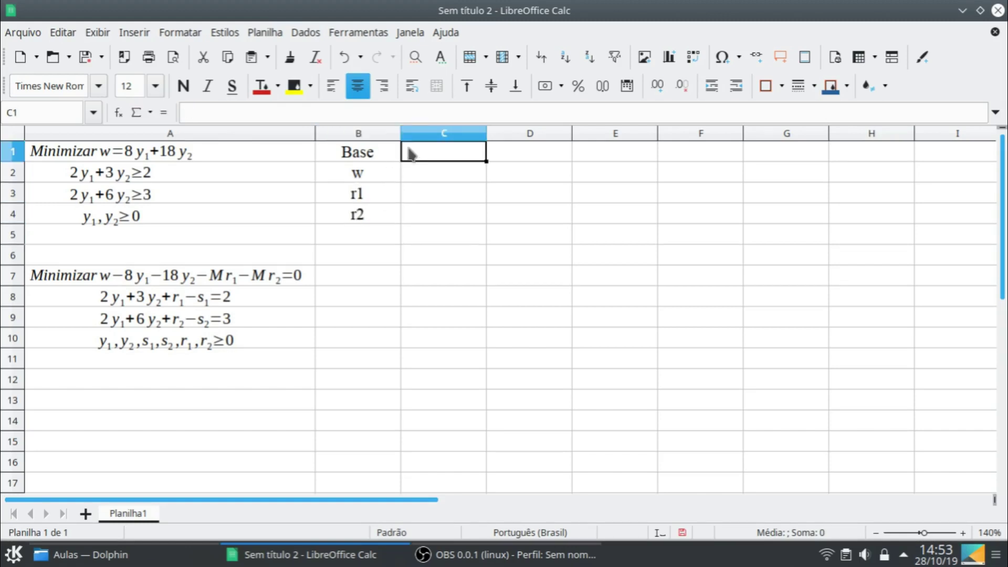
pyautogui.write('w')
pyautogui.press('Tab')
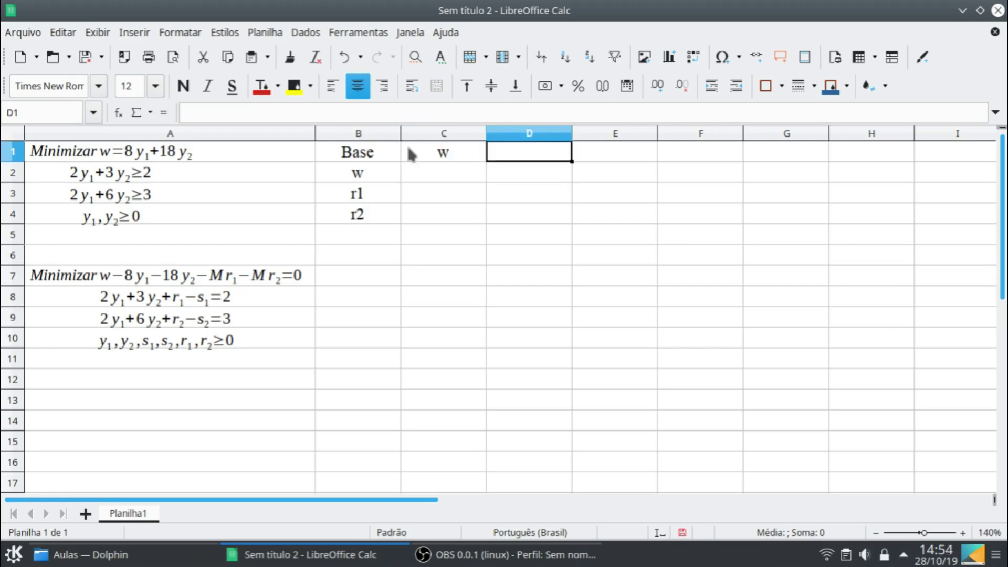
pyautogui.write('y1')
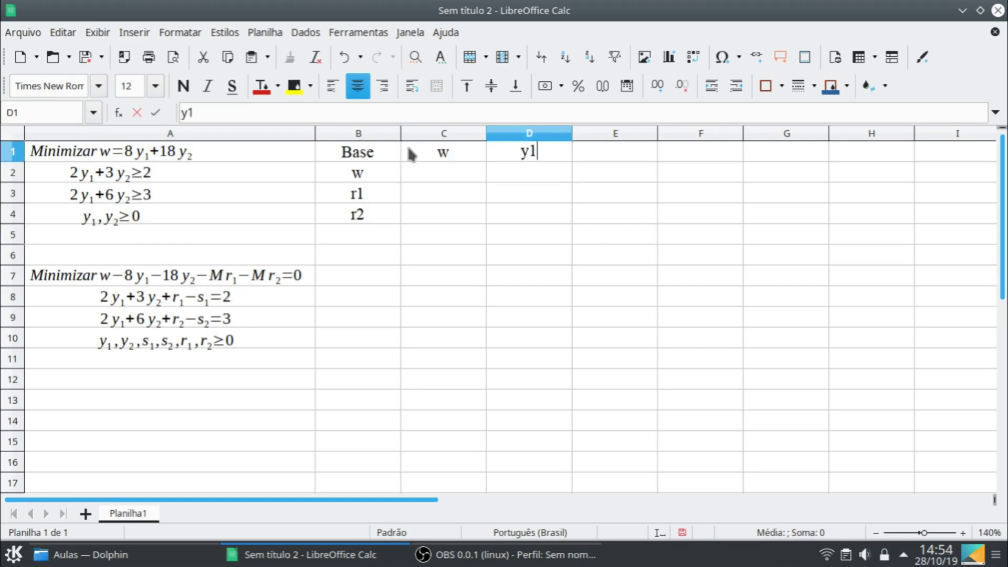
pyautogui.press('Tab')
pyautogui.write('y2')
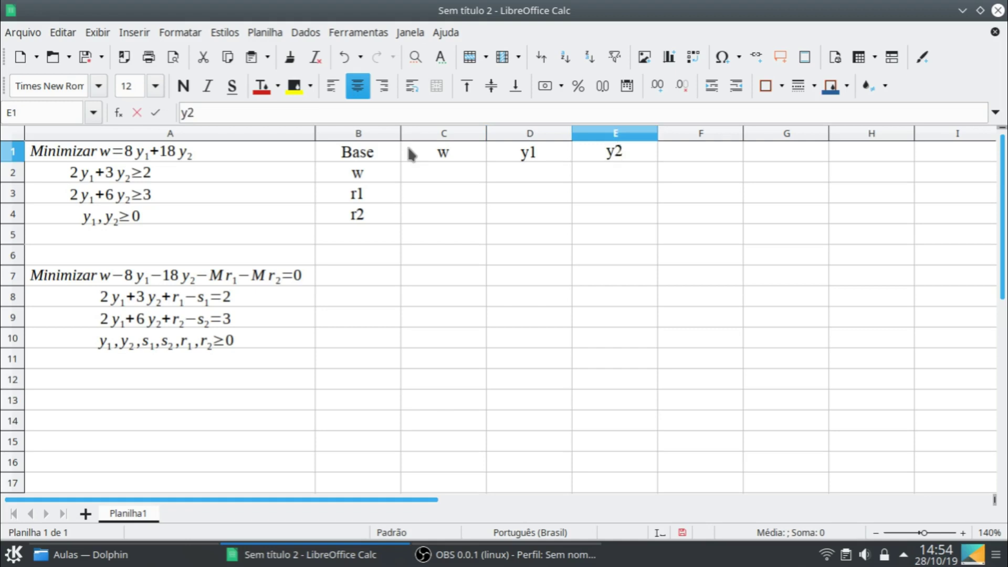
pyautogui.press('Tab')
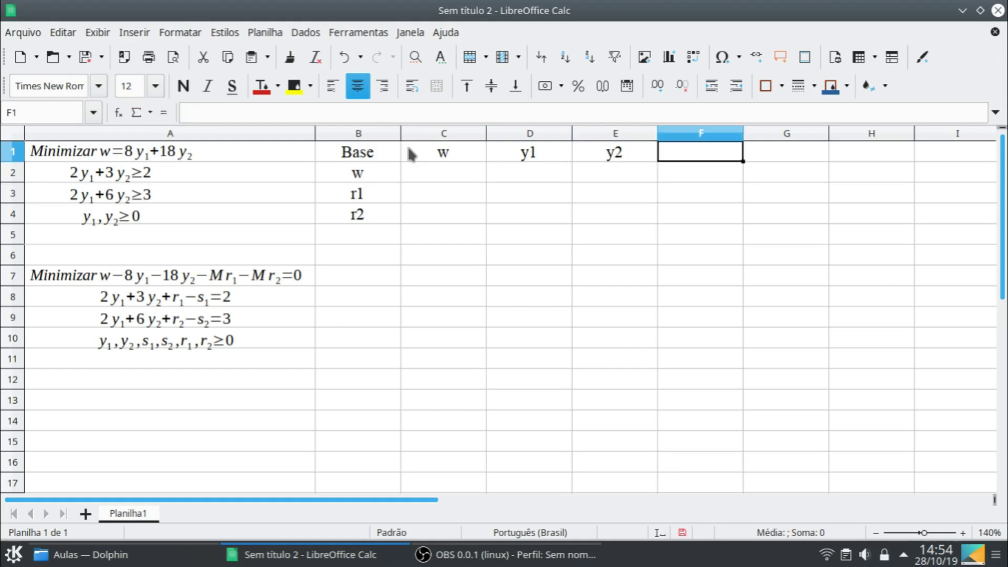
# - Enter the column headings s1, s2, r1 and r2 in cells F1 to I1
pyautogui.write('s1')
pyautogui.press('Tab')
pyautogui.write('s2')
pyautogui.press('Tab')
pyautogui.write('r1')
pyautogui.press('Tab')
pyautogui.write('r2')
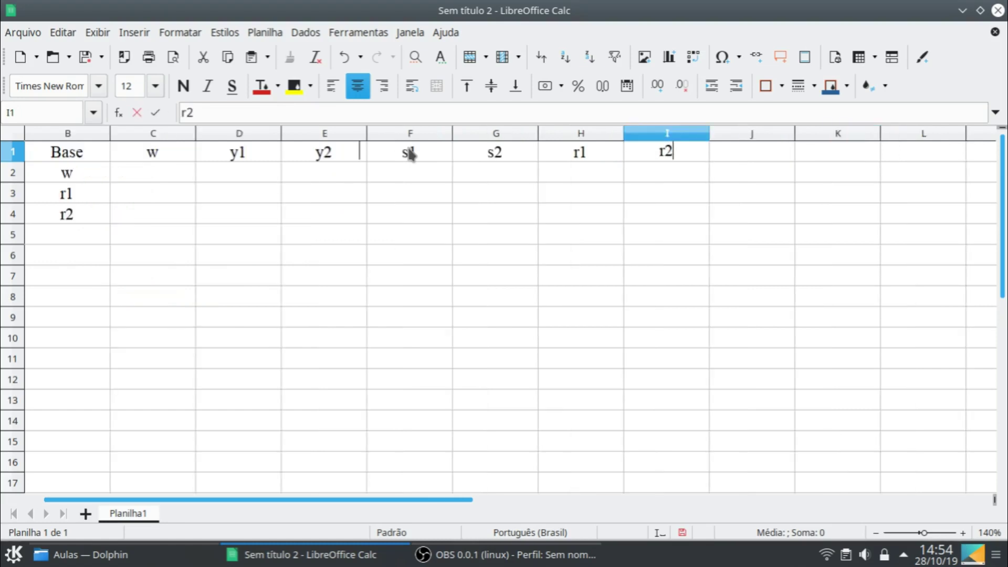
# - Enter the column headings "Solução" in cell J1 and "Razão" in cell K1
pyautogui.press('Tab')
pyautogui.write('Solução')
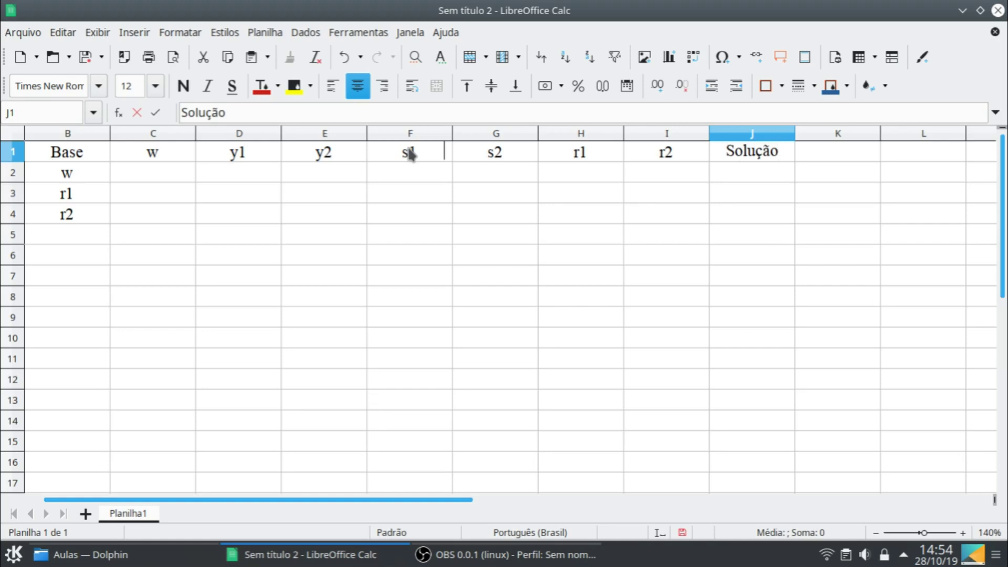
pyautogui.press('Tab')
pyautogui.write('R')
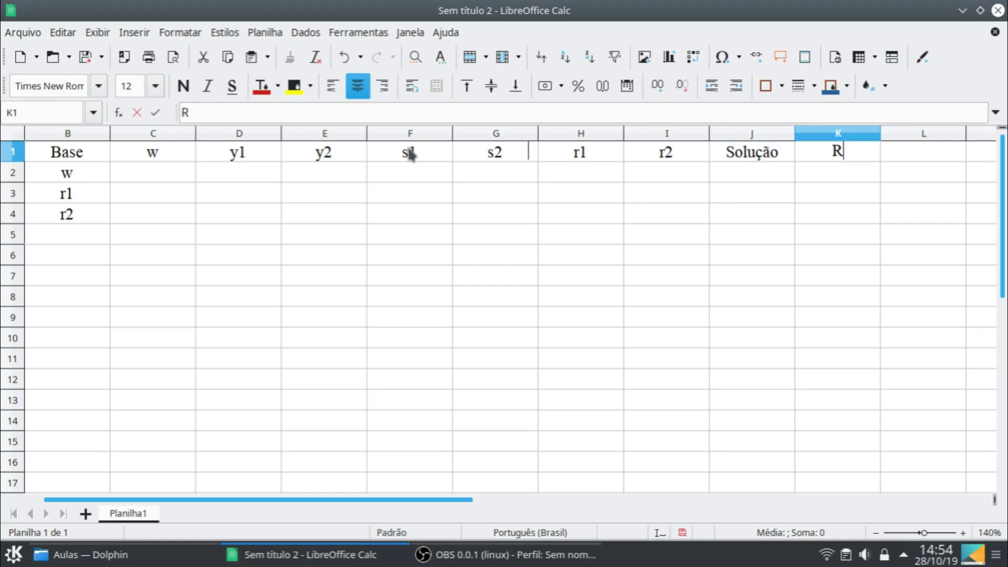
pyautogui.write('azão')
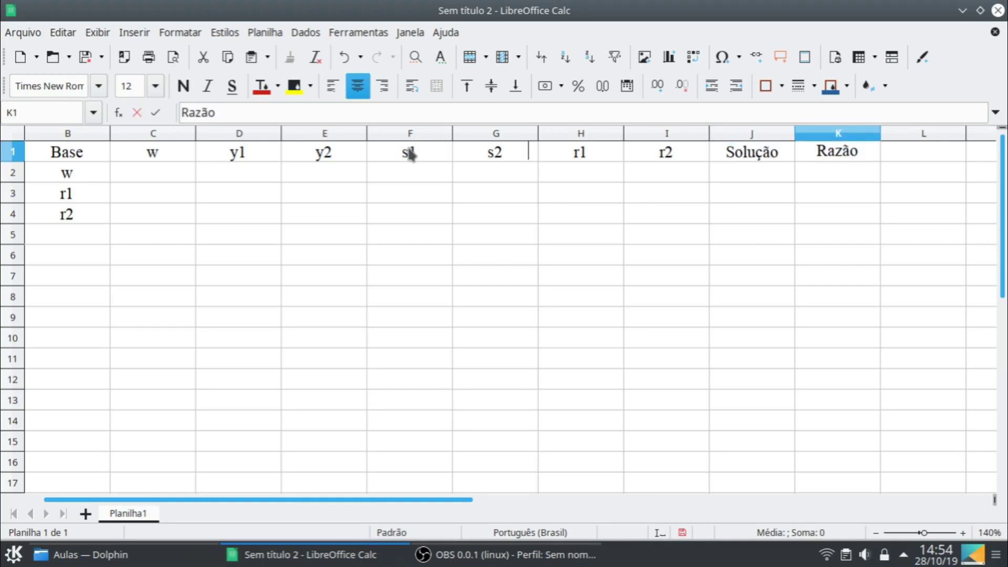
pyautogui.press('Return')
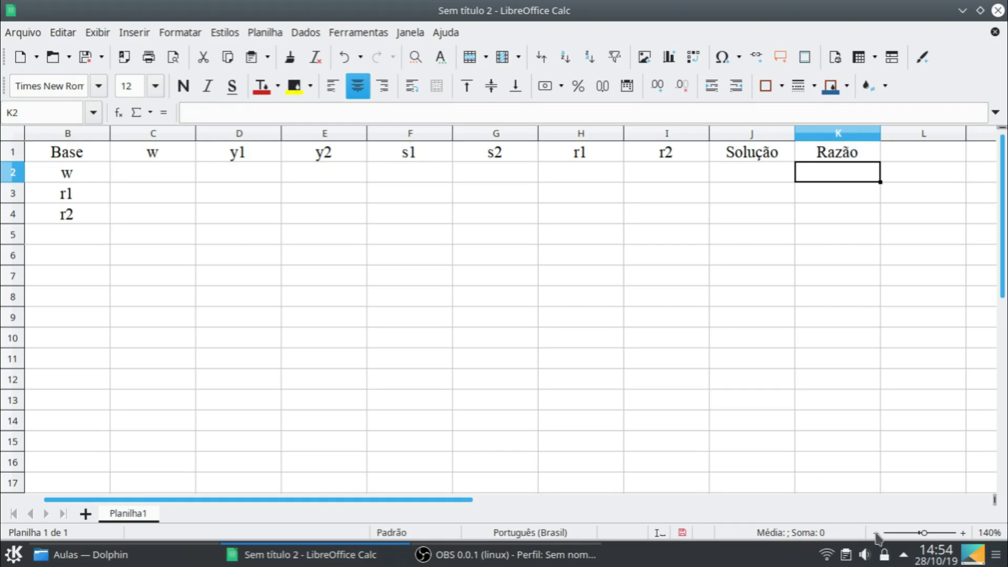
# - Enter the w-row coefficients 1, -8 and -18 in cells C2 to E2
pyautogui.click(876, 533)
pyautogui.click(875, 532)
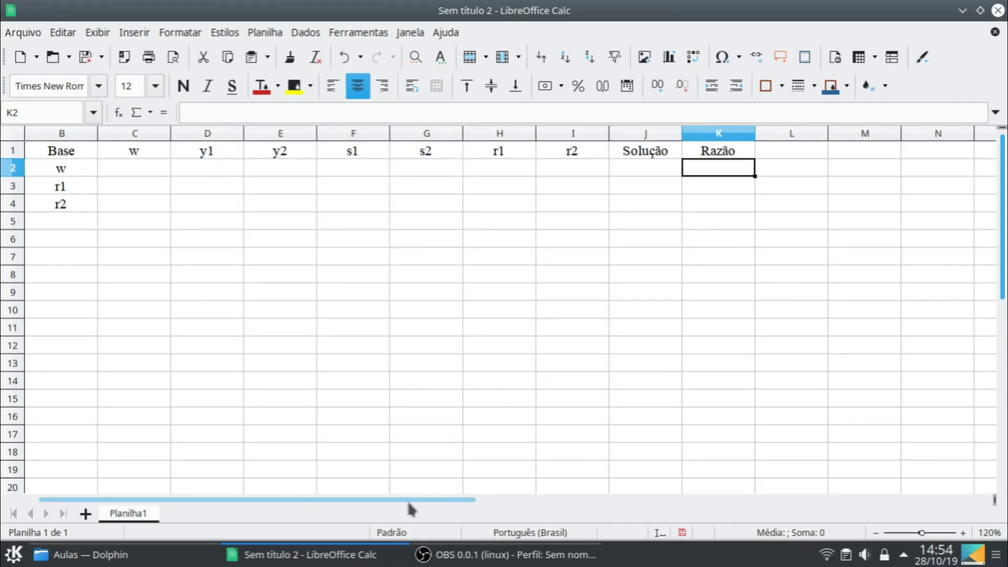
pyautogui.moveTo(408, 501); pyautogui.dragTo(222, 475)
pyautogui.click(371, 173)
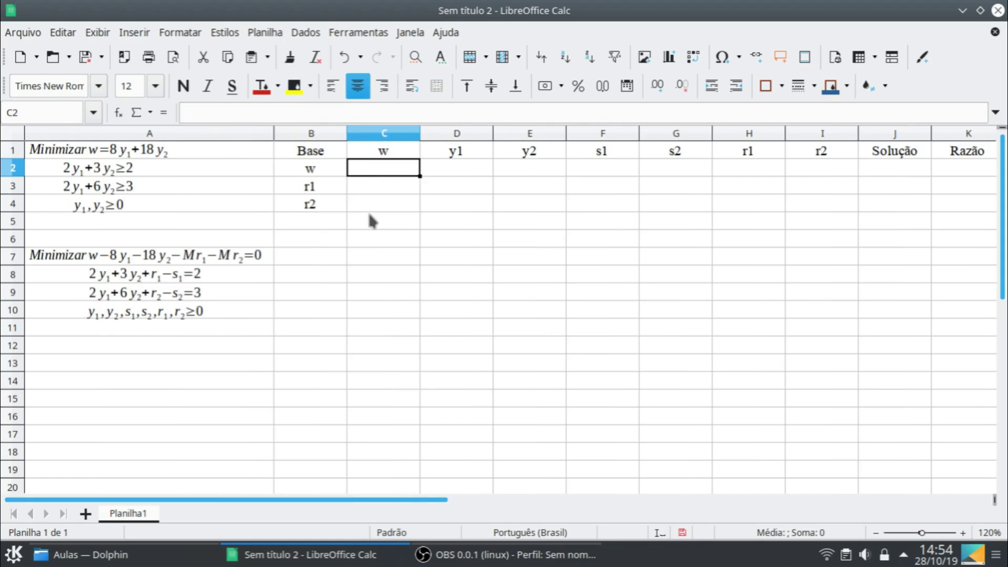
pyautogui.write('1')
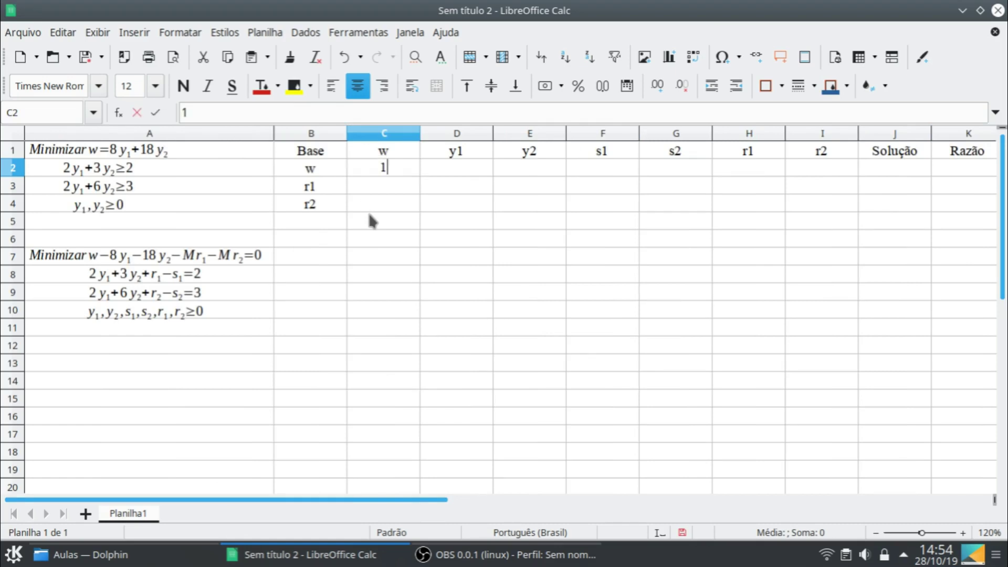
pyautogui.press('Tab')
pyautogui.write('-8')
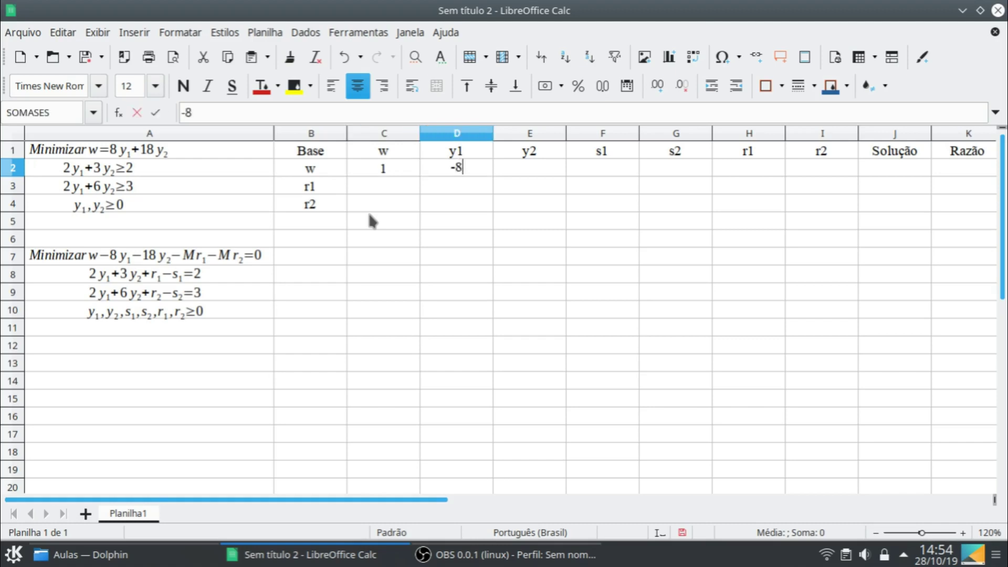
pyautogui.press('Tab')
pyautogui.write('-18')
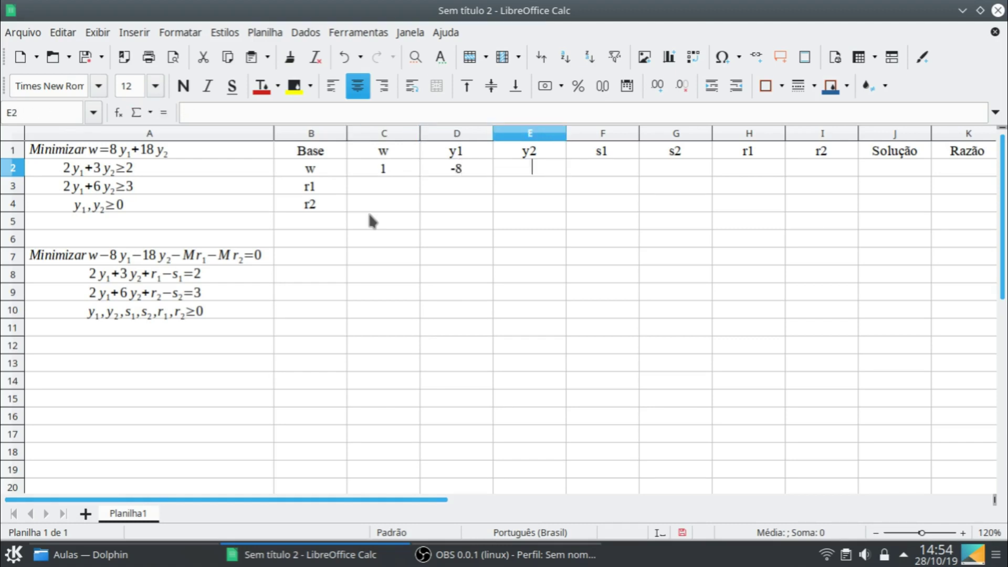
pyautogui.press('Tab')
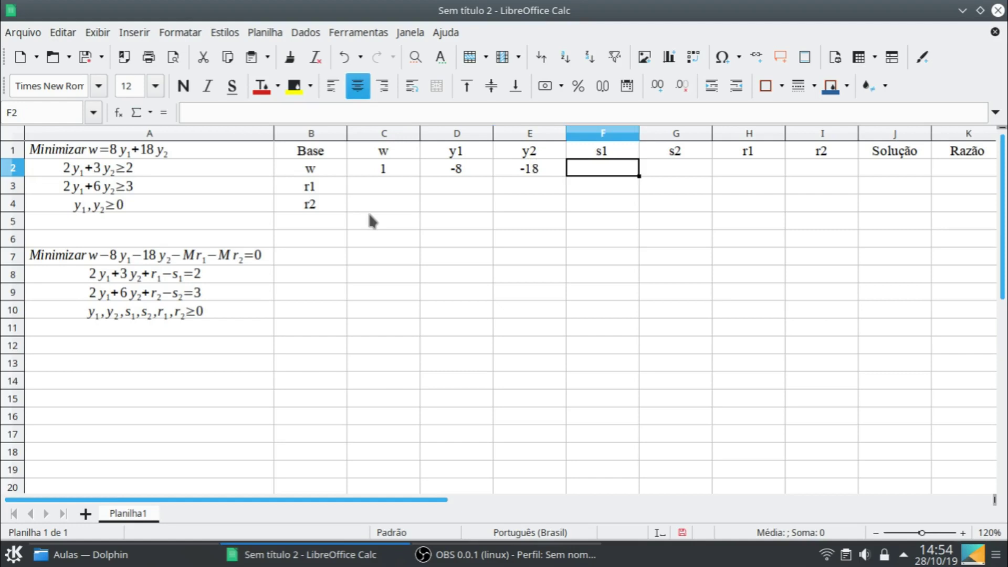
# - Complete the w row with 0, 0, -1000, -1000 and 0 in cells F2 to J2
pyautogui.write('0')
pyautogui.press('Tab')
pyautogui.write('0')
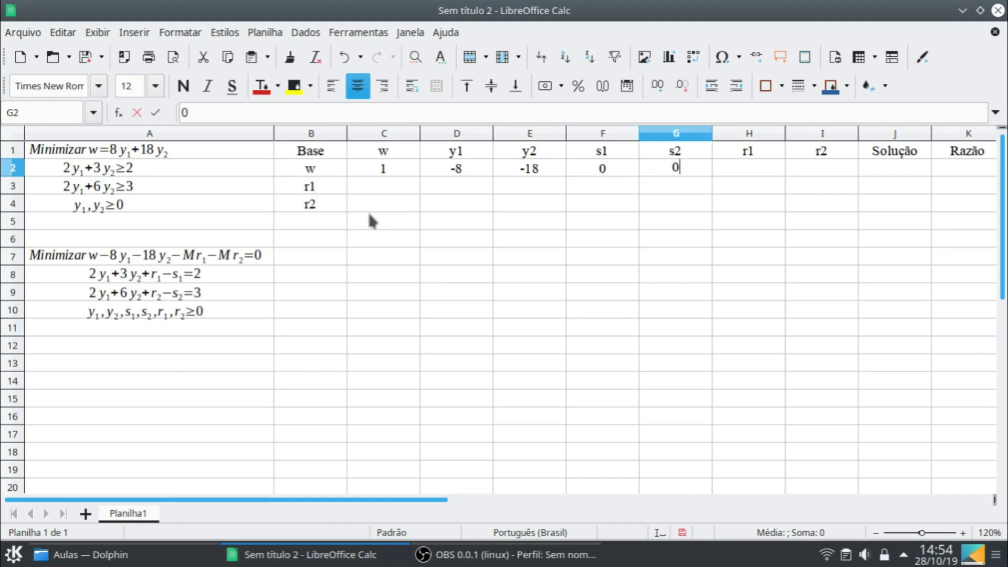
pyautogui.press('Tab')
pyautogui.write('-1000')
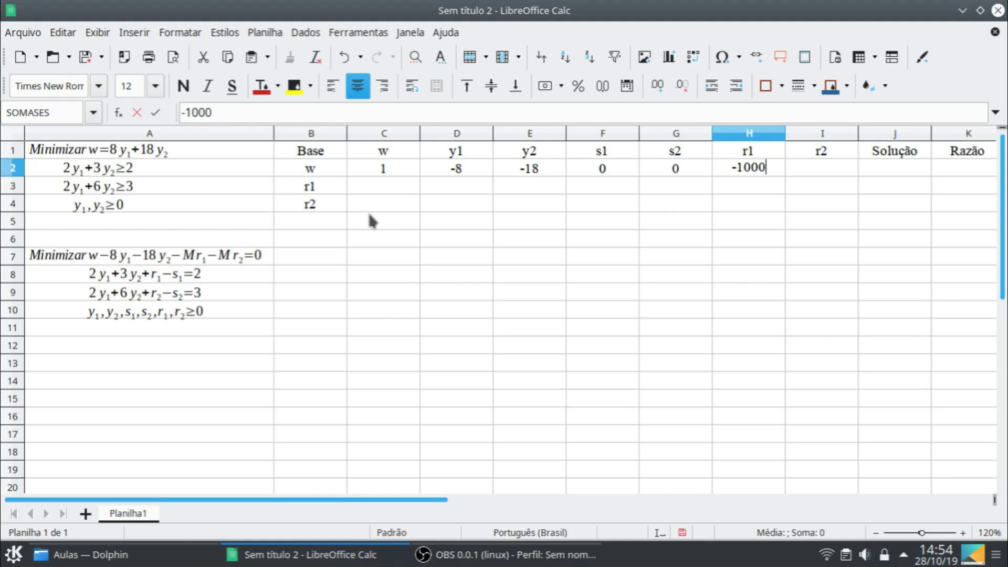
pyautogui.press('Tab')
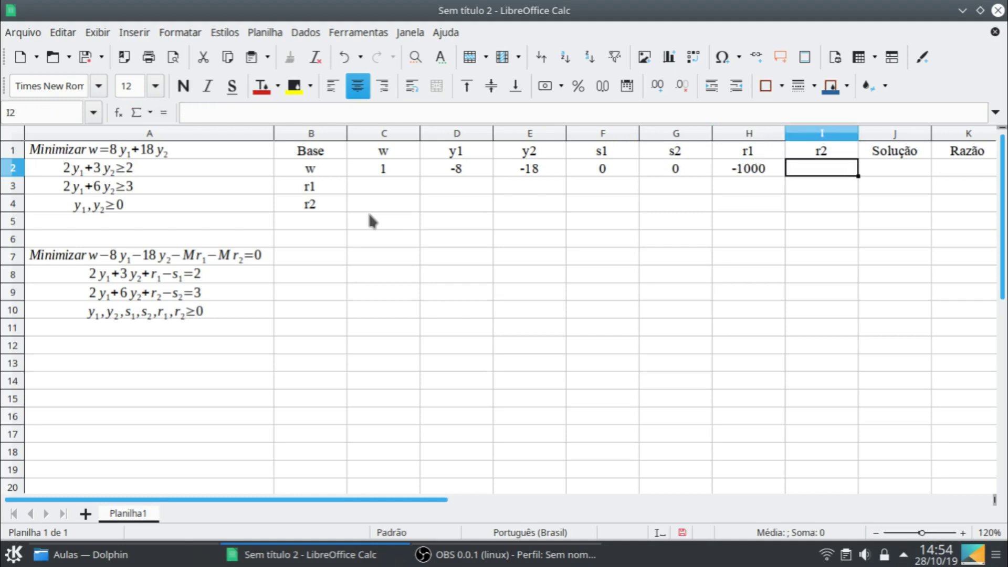
pyautogui.write('-100')
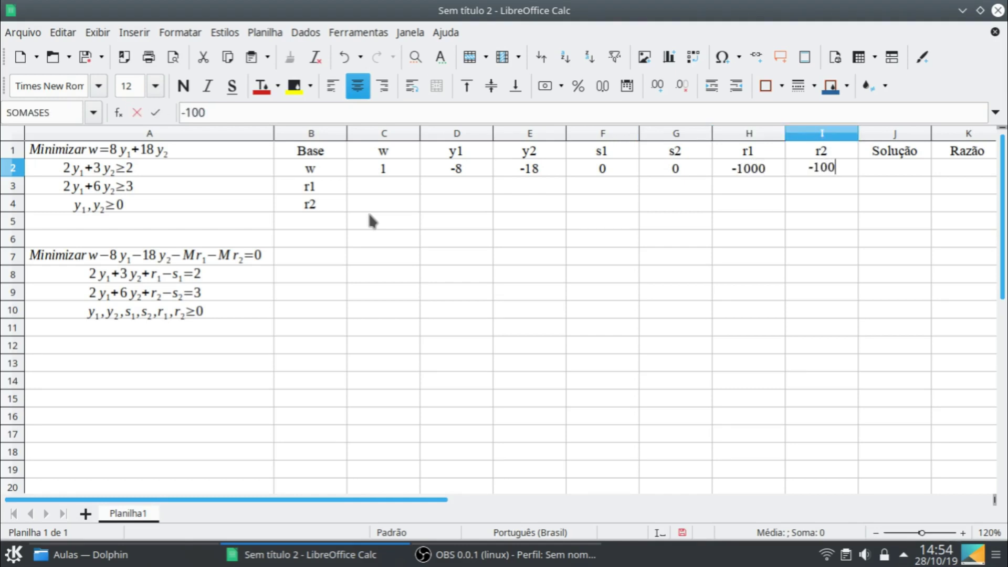
pyautogui.write('0')
pyautogui.press('Tab')
pyautogui.write('0')
pyautogui.press('Tab')
# - Enter the r1-row coefficients 0, 2 and 3 in cells C3 to E3
pyautogui.press('Left')
pyautogui.press('Left')
pyautogui.press('Left')
pyautogui.press('Left')
pyautogui.press('Left')
pyautogui.press('Left')
pyautogui.press('Left')
pyautogui.press('Left')
pyautogui.press('Left')
pyautogui.press('Left')
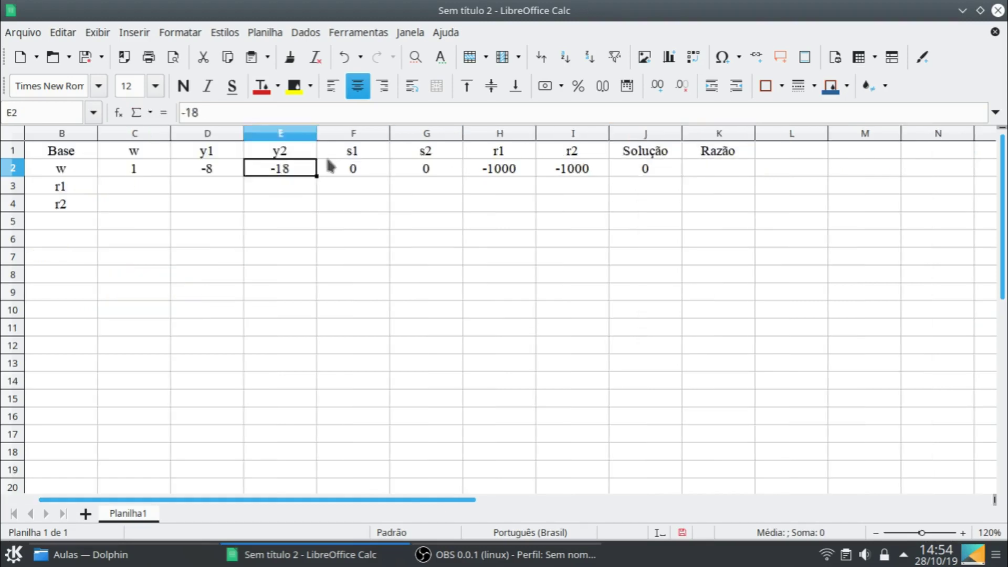
pyautogui.click(362, 204)
pyautogui.press('Up')
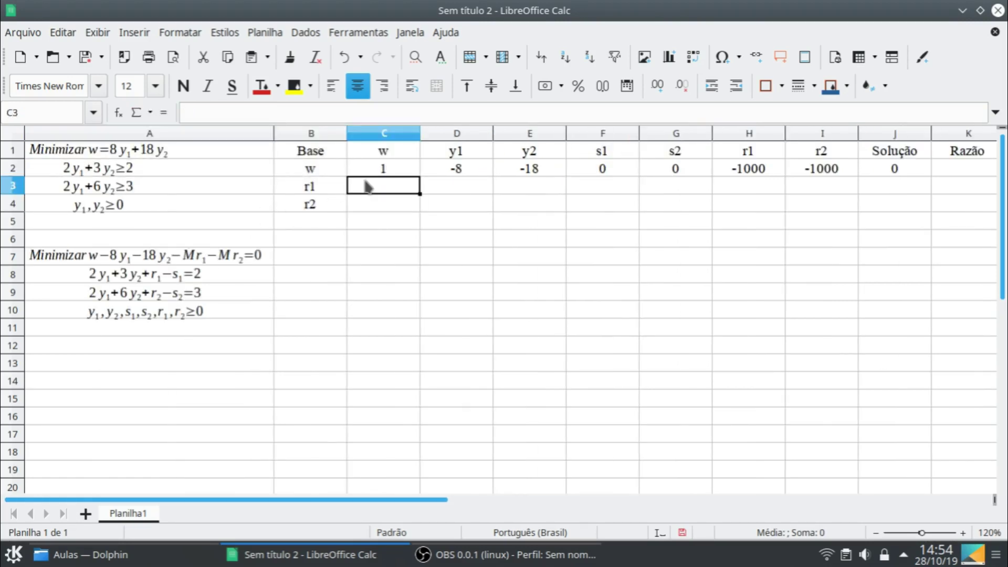
pyautogui.write('0')
pyautogui.press('Tab')
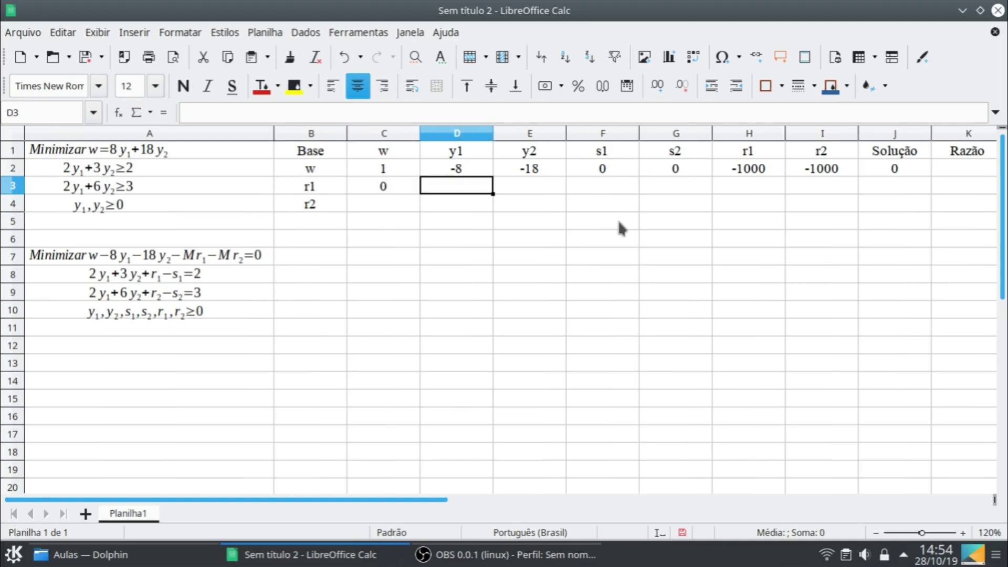
pyautogui.write('1')
pyautogui.press('BackSpace')
pyautogui.write('2')
pyautogui.press('Tab')
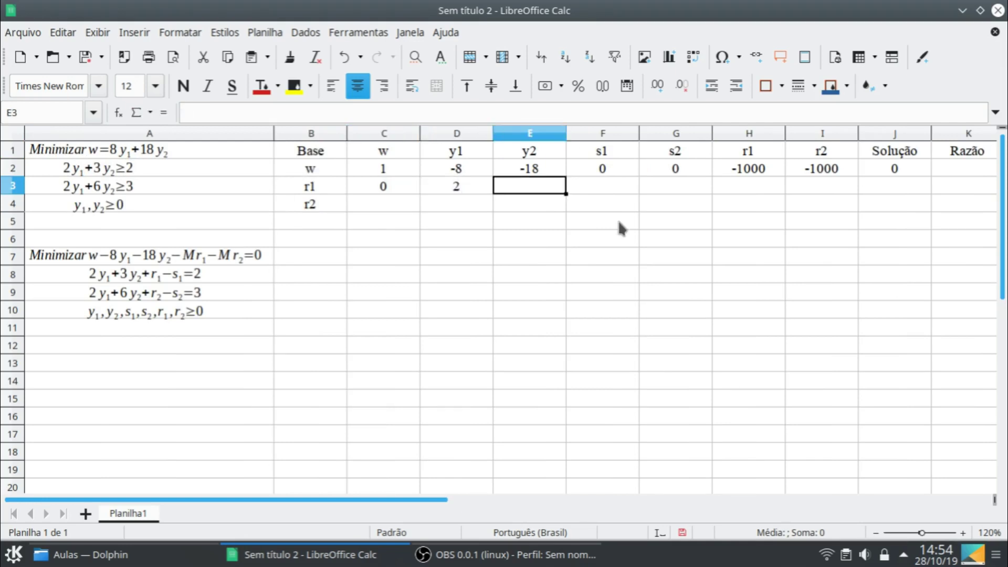
pyautogui.write('3')
pyautogui.press('Tab')
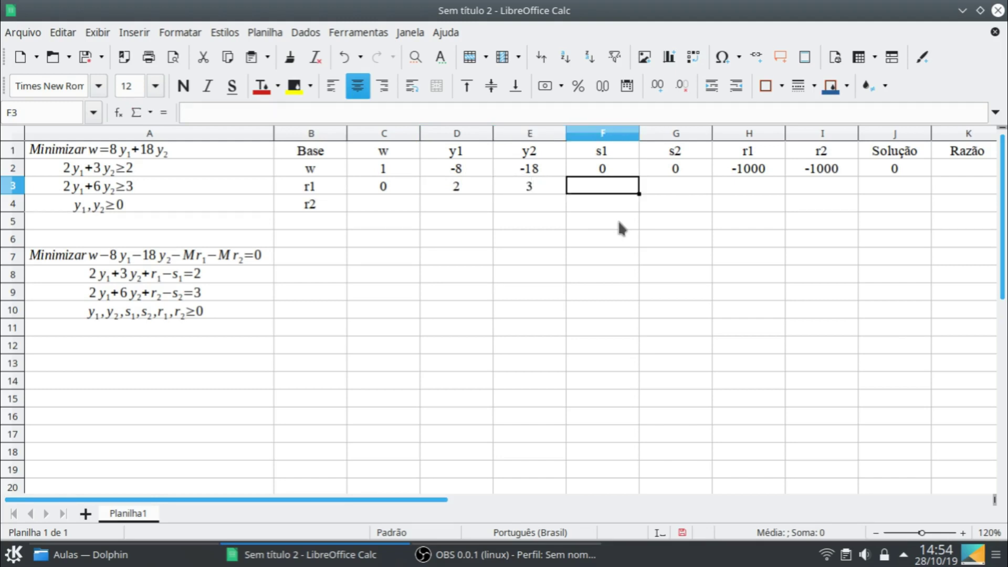
# - Complete the r1 row with -1, 0, 1, 0 and 2 in cells F3 to J3
pyautogui.write('-1')
pyautogui.press('Tab')
pyautogui.write('0')
pyautogui.press('Tab')
pyautogui.write('1')
pyautogui.press('Tab')
pyautogui.write('0')
pyautogui.press('Tab')
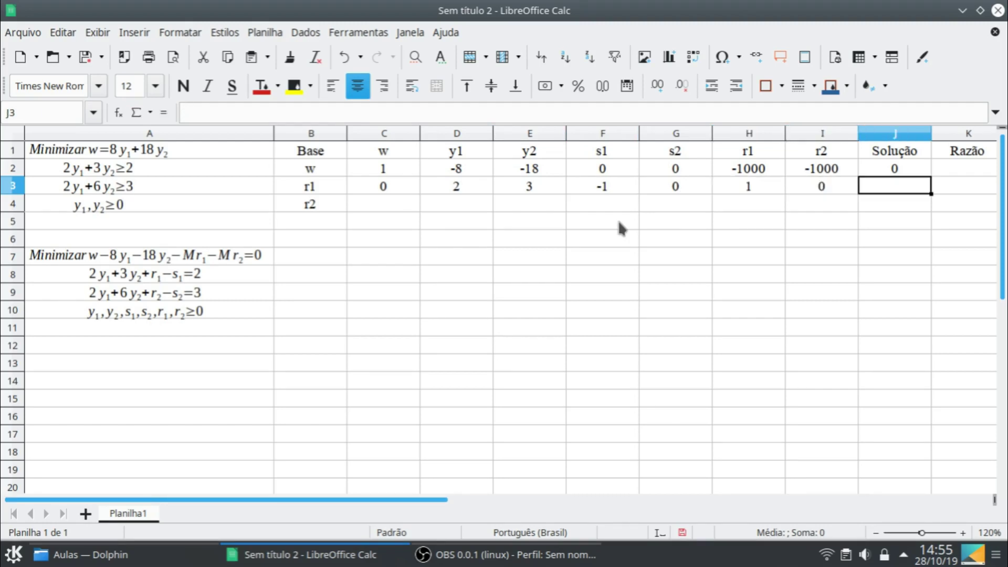
pyautogui.write('2')
pyautogui.press('Return')
# - Enter the r2-row coefficients 0, 2 and 6 in cells C4 to E4
pyautogui.press('Left')
pyautogui.press('Left')
pyautogui.press('Left')
pyautogui.press('Left')
pyautogui.press('Left')
pyautogui.press('Left')
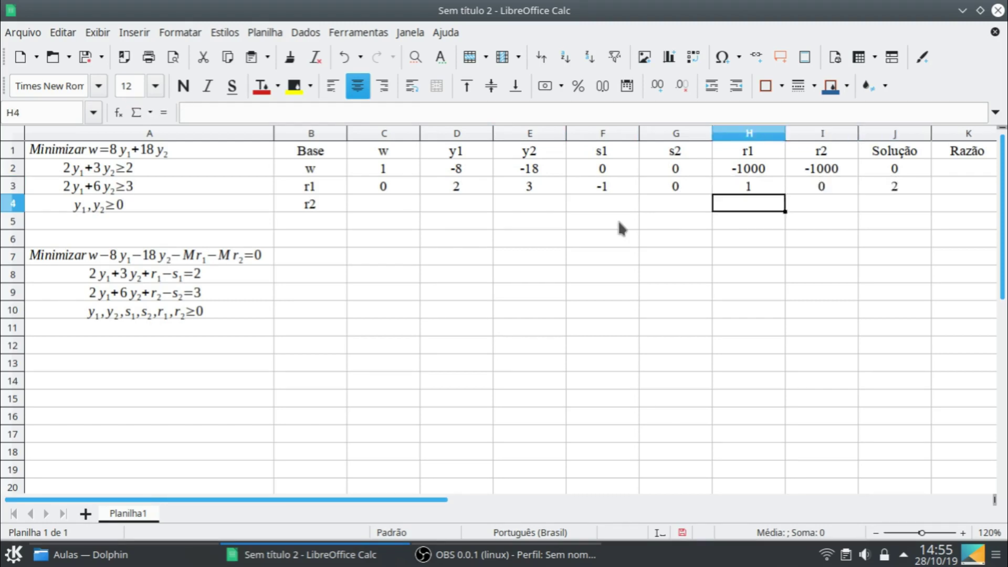
pyautogui.press('Left')
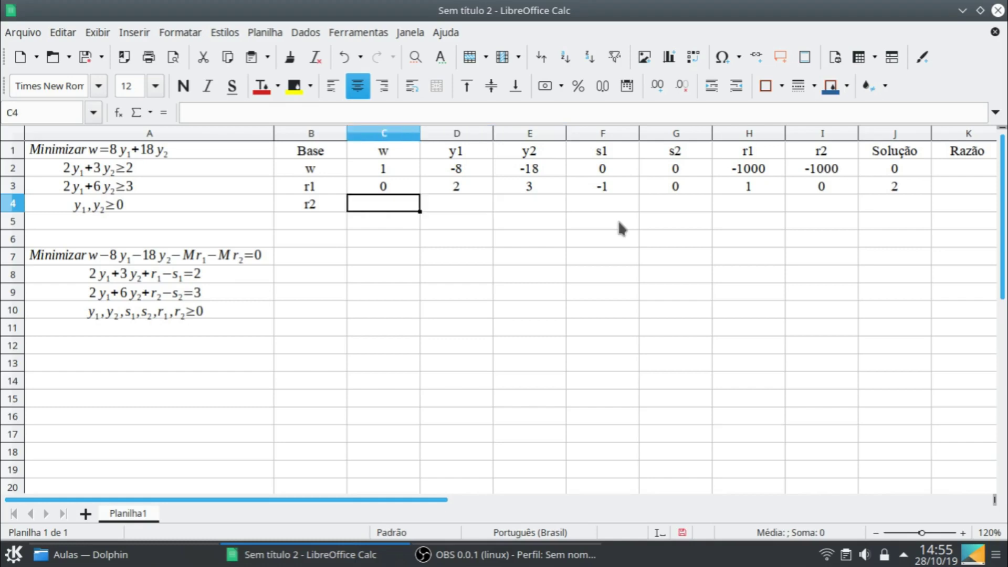
pyautogui.write('0')
pyautogui.press('Tab')
pyautogui.write('2')
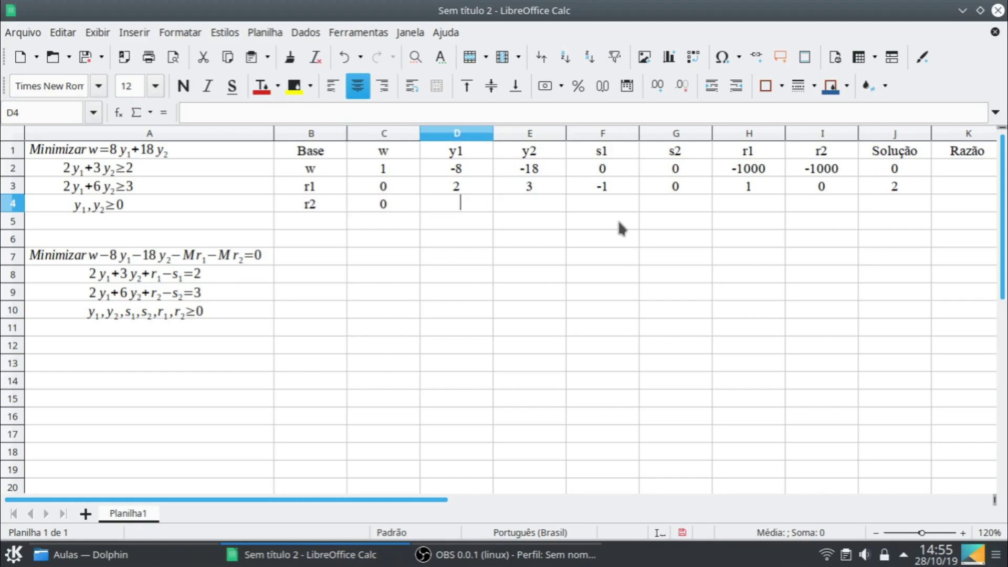
pyautogui.press('Tab')
pyautogui.write('6')
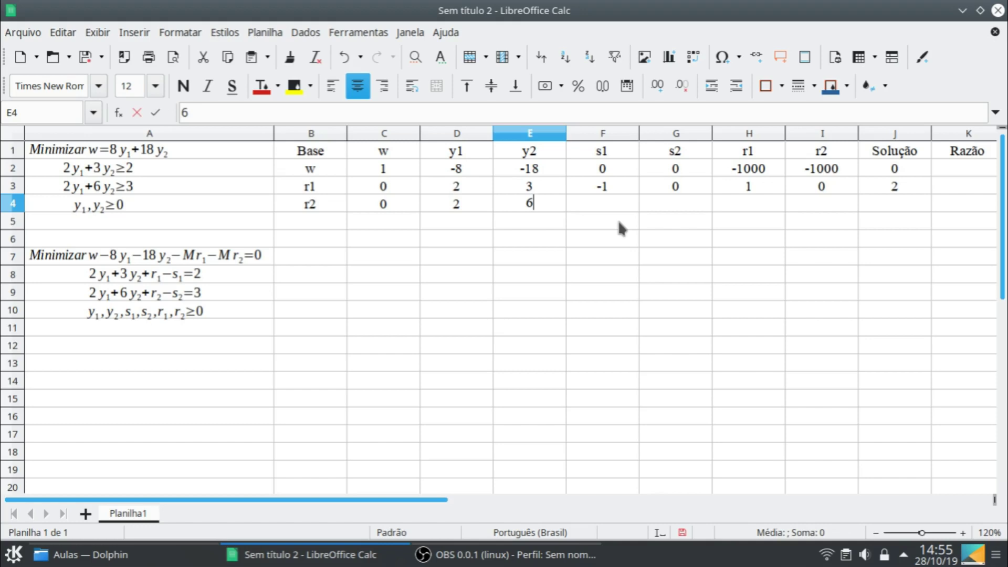
pyautogui.press('Tab')
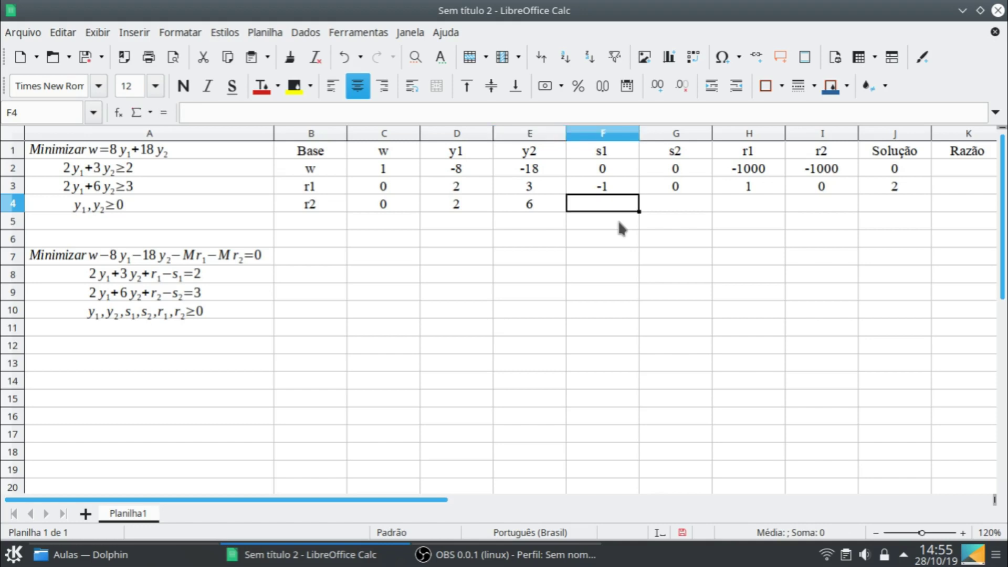
# - Complete the r2 row with 0, -1, 0, 1 and 3 in cells F4 to J4
pyautogui.write('0')
pyautogui.press('Tab')
pyautogui.write('-1')
pyautogui.press('Tab')
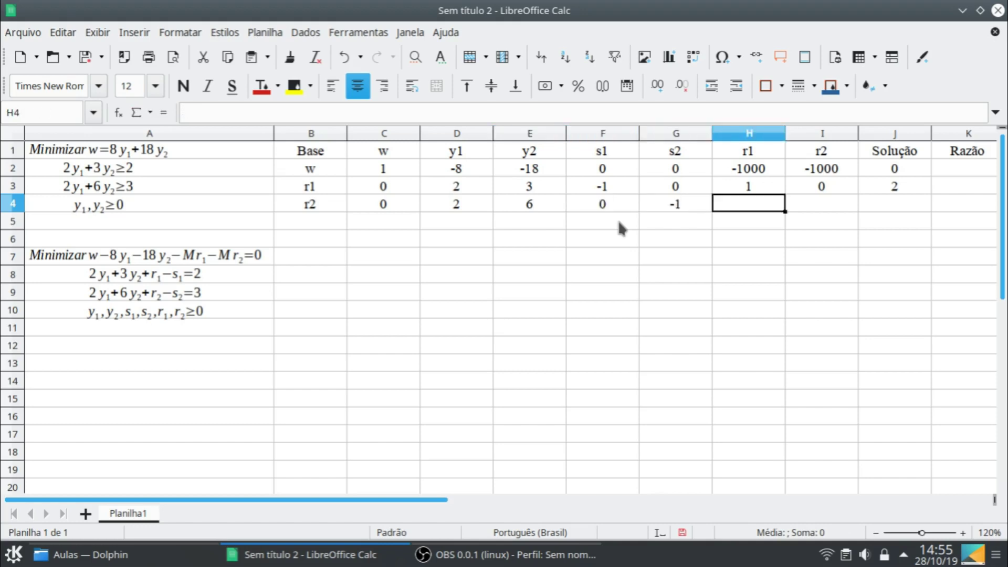
pyautogui.write('0')
pyautogui.press('Tab')
pyautogui.write('1')
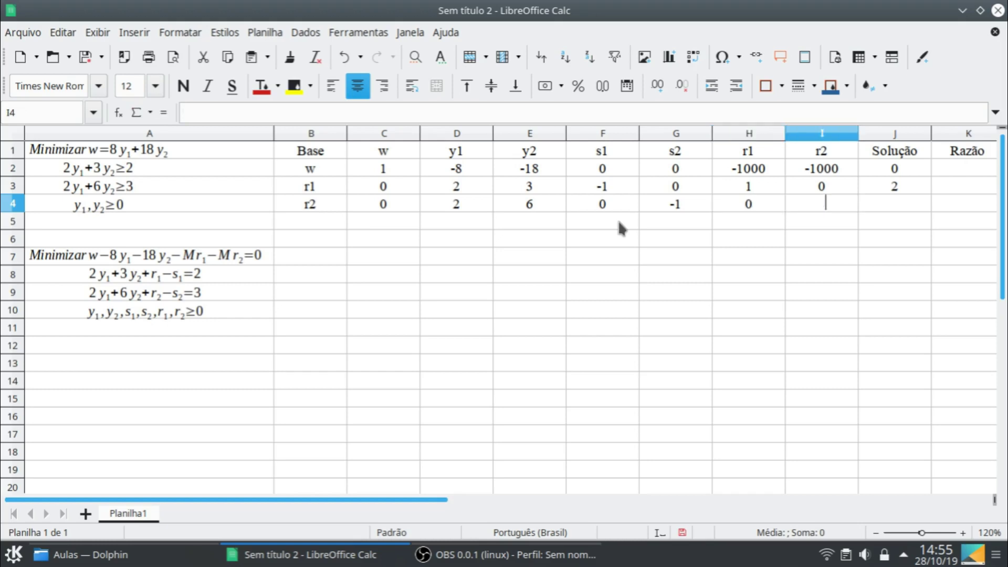
pyautogui.press('Tab')
pyautogui.write('3')
pyautogui.press('Return')
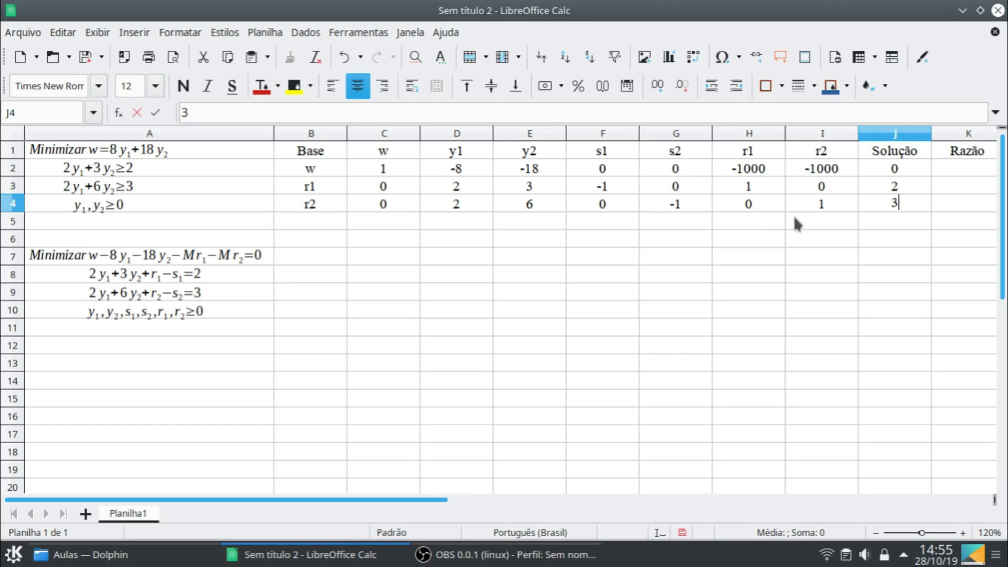
pyautogui.press('Return')
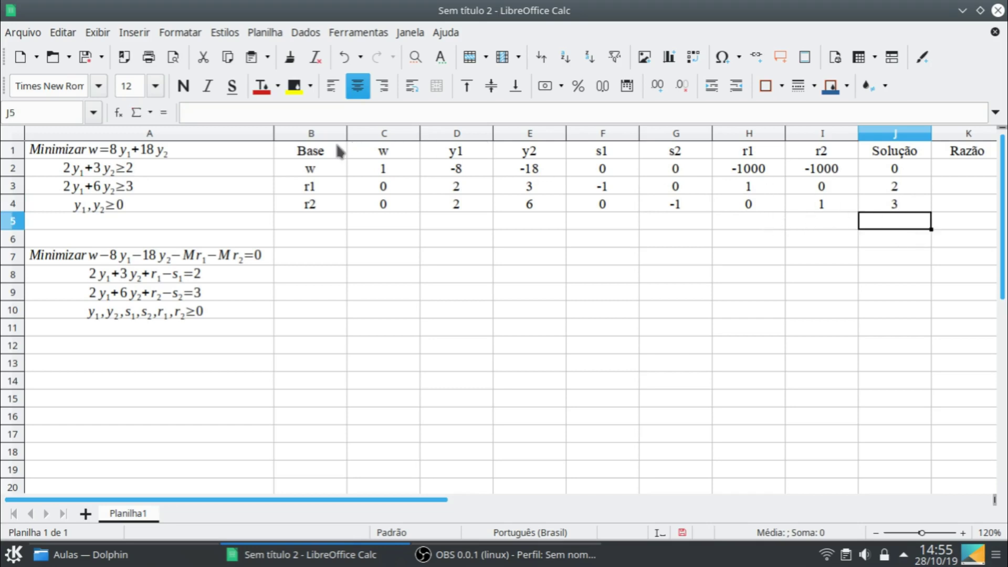
# - Apply outer and inner borders to all cells of the tableau range B1:K4
pyautogui.click(339, 150)
pyautogui.keyDown('shift'); pyautogui.click(968, 204); pyautogui.keyUp('shift')
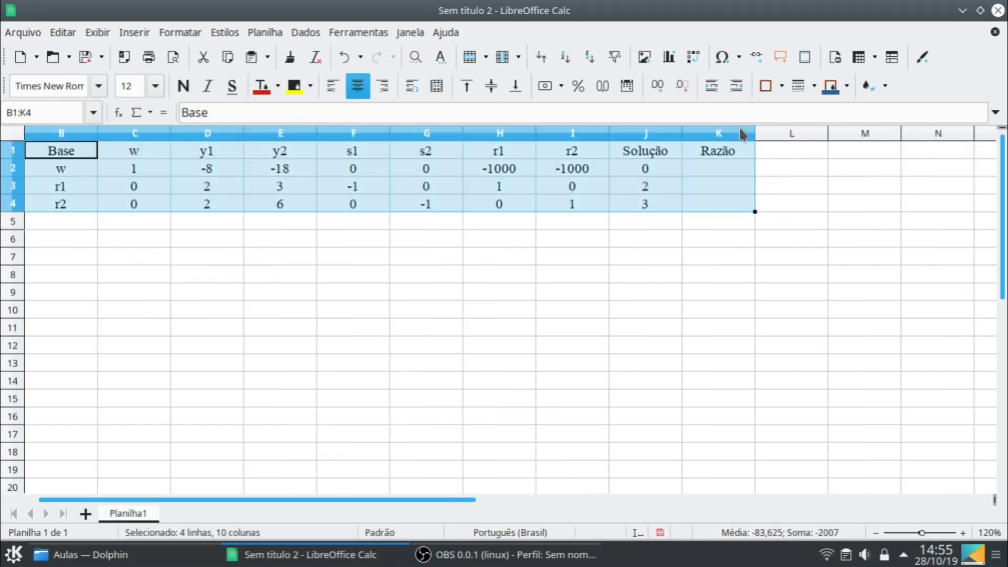
pyautogui.click(782, 85)
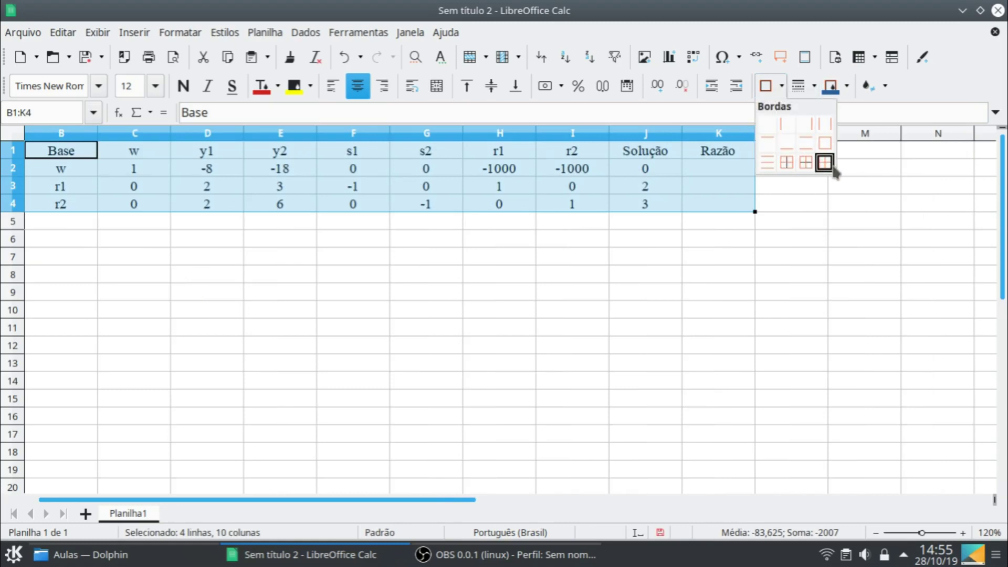
pyautogui.click(825, 163)
# - Fit the widths of columns B to K to their contents
pyautogui.click(76, 134)
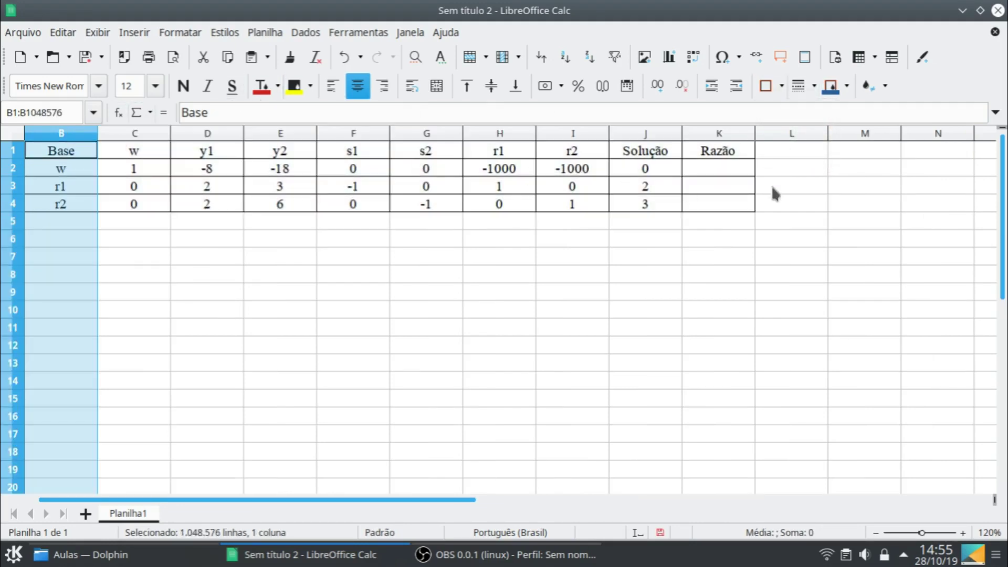
pyautogui.keyDown('shift'); pyautogui.click(740, 135); pyautogui.keyUp('shift')
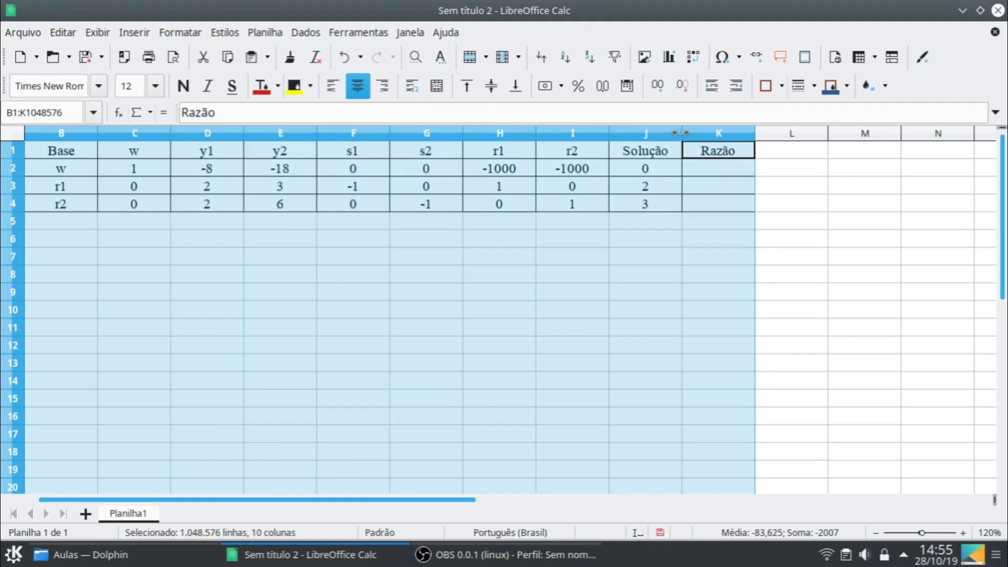
pyautogui.doubleClick(682, 135)
pyautogui.moveTo(401, 499); pyautogui.dragTo(158, 476)
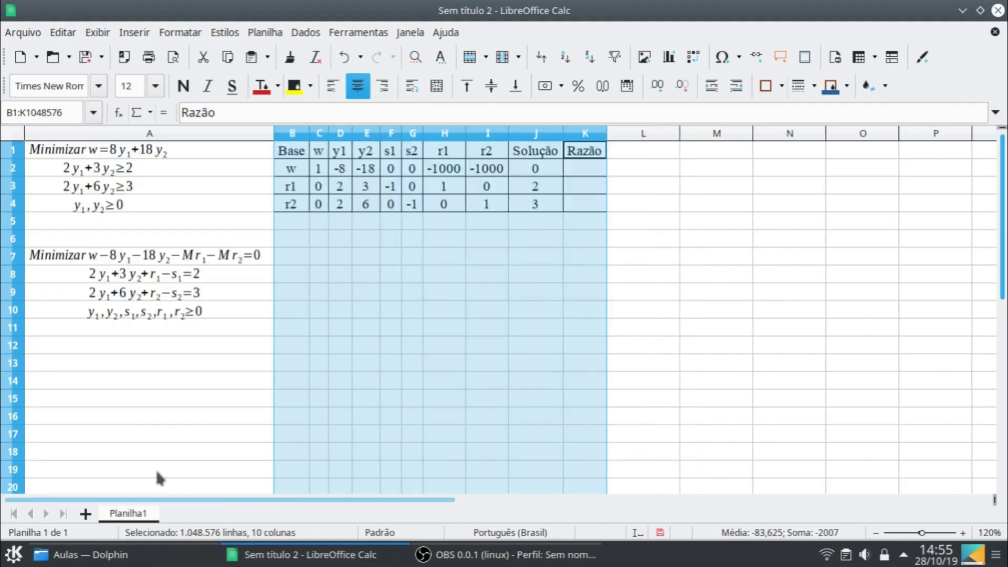
# - Copy the initial tableau B1:K4 to a new block starting at cell B6
pyautogui.click(300, 242)
pyautogui.click(299, 153)
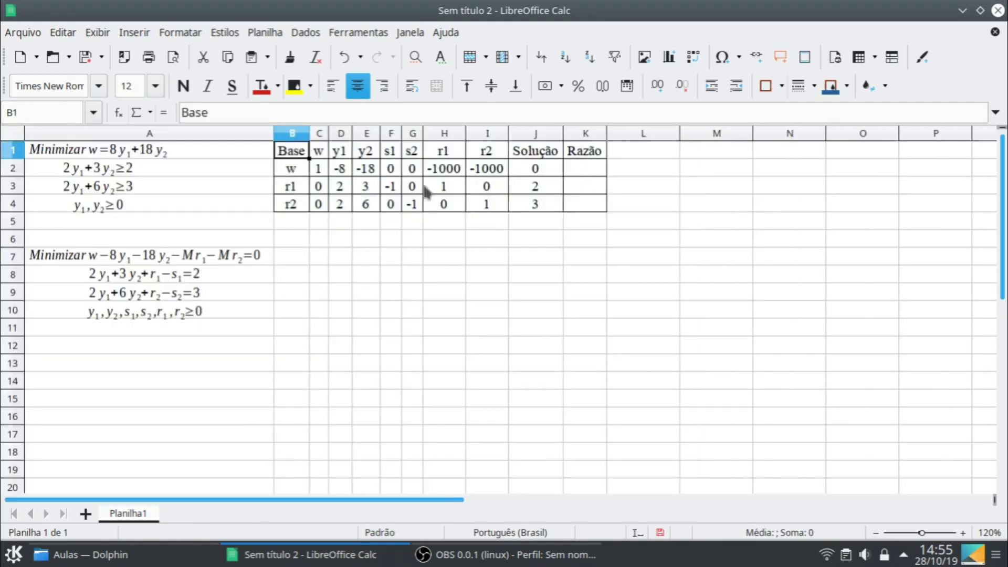
pyautogui.keyDown('shift'); pyautogui.click(582, 208); pyautogui.keyUp('shift')
pyautogui.hotkey('ctrl', 'c')
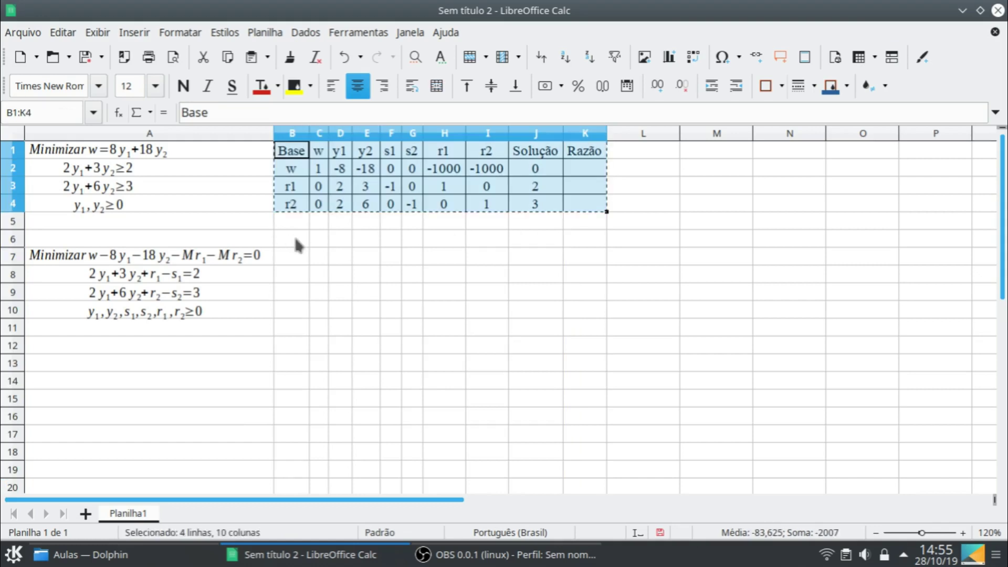
pyautogui.click(294, 239)
pyautogui.hotkey('ctrl', 'v')
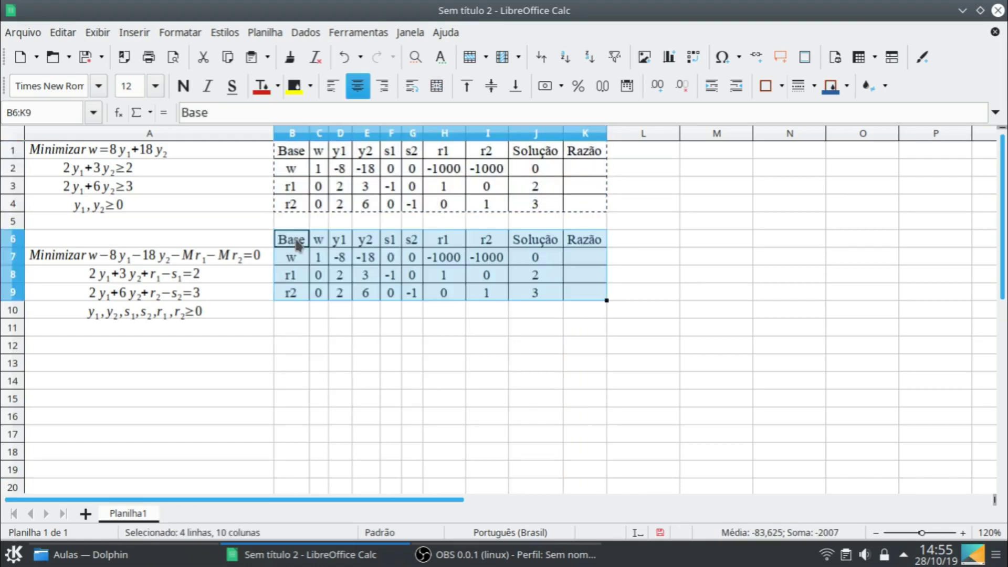
# - Clear the w-row values in C7:J7 of the copied tableau
pyautogui.click(324, 259)
pyautogui.keyDown('shift'); pyautogui.click(547, 263); pyautogui.keyUp('shift')
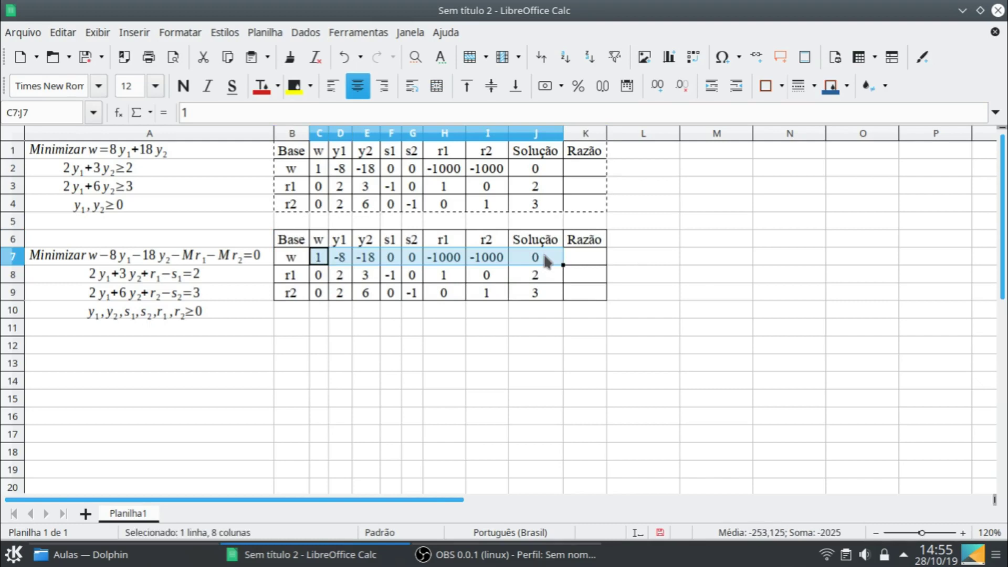
pyautogui.press('Delete')
# - Enter =C2+1000*C3+1000*C4 in C7 and fill the formula across the w row to J7
pyautogui.click(317, 258)
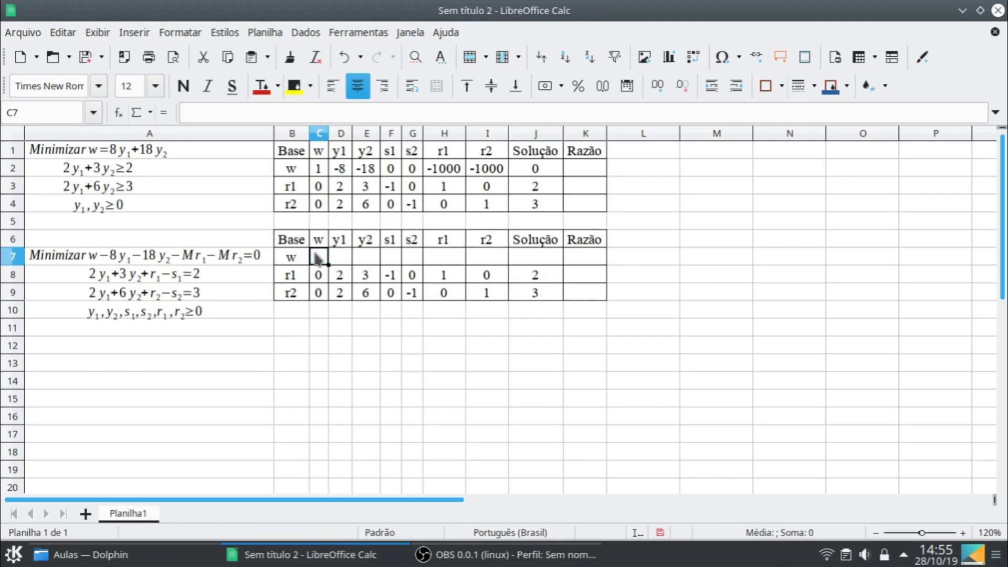
pyautogui.write('=')
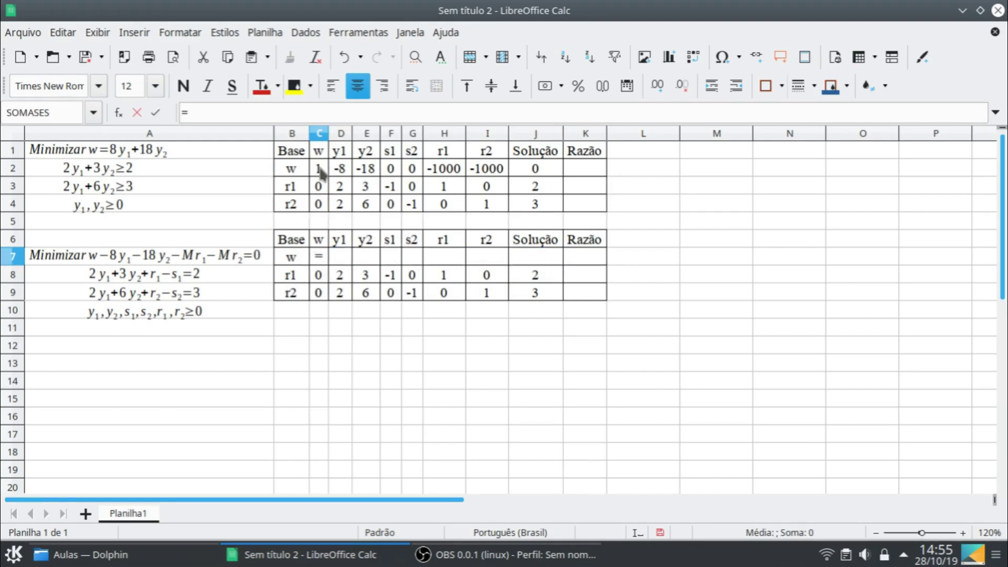
pyautogui.click(320, 169)
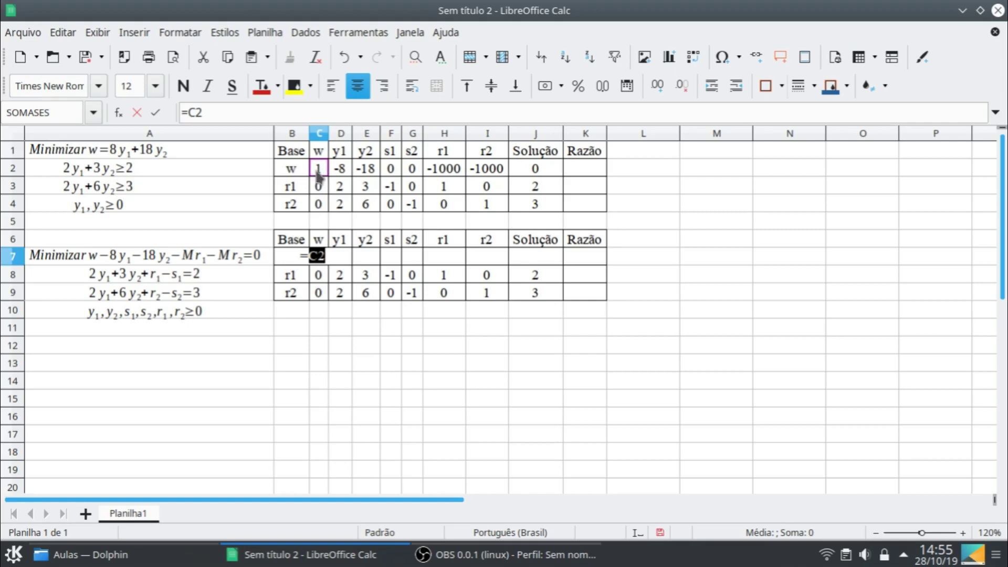
pyautogui.write('+1000')
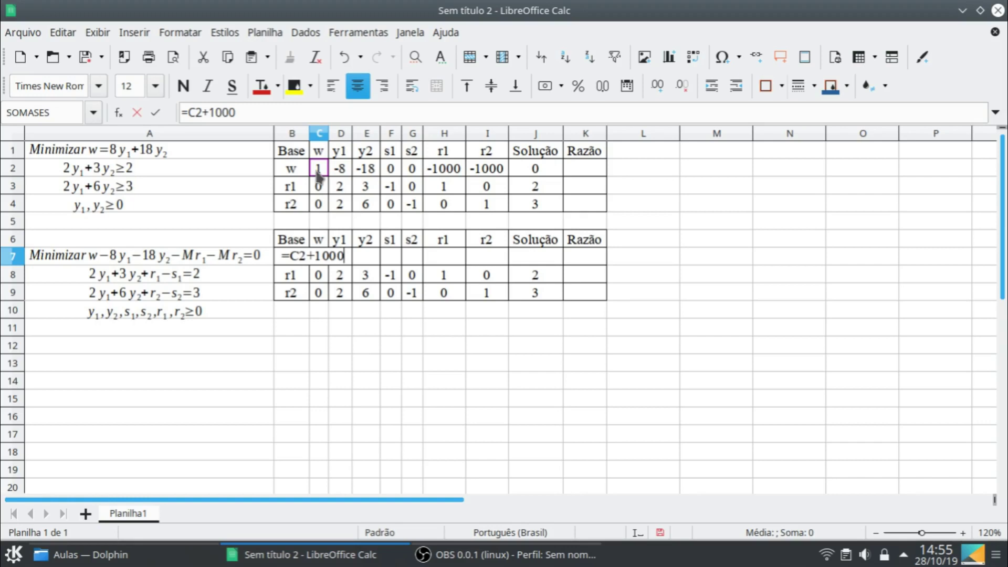
pyautogui.write('*')
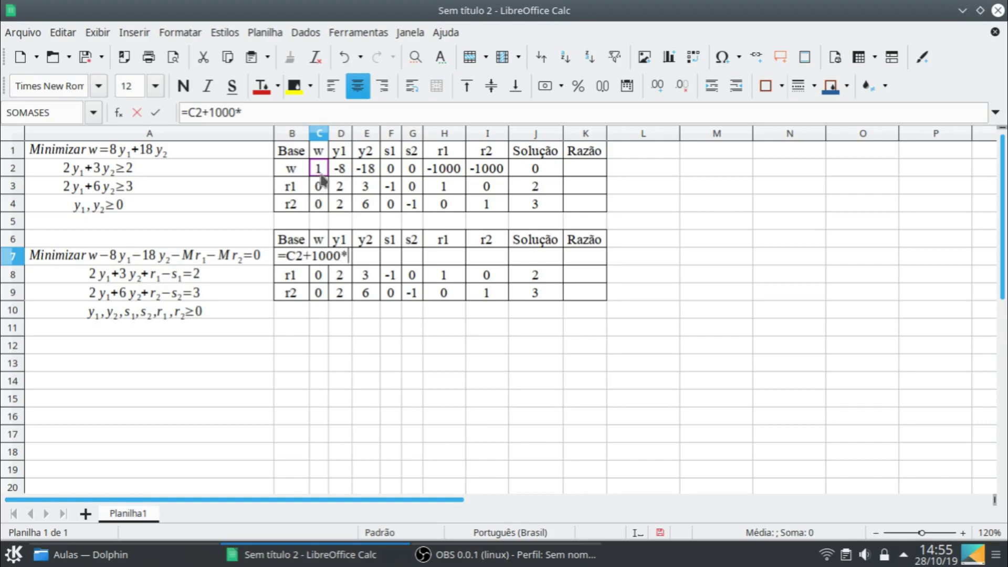
pyautogui.click(320, 173)
pyautogui.click(322, 186)
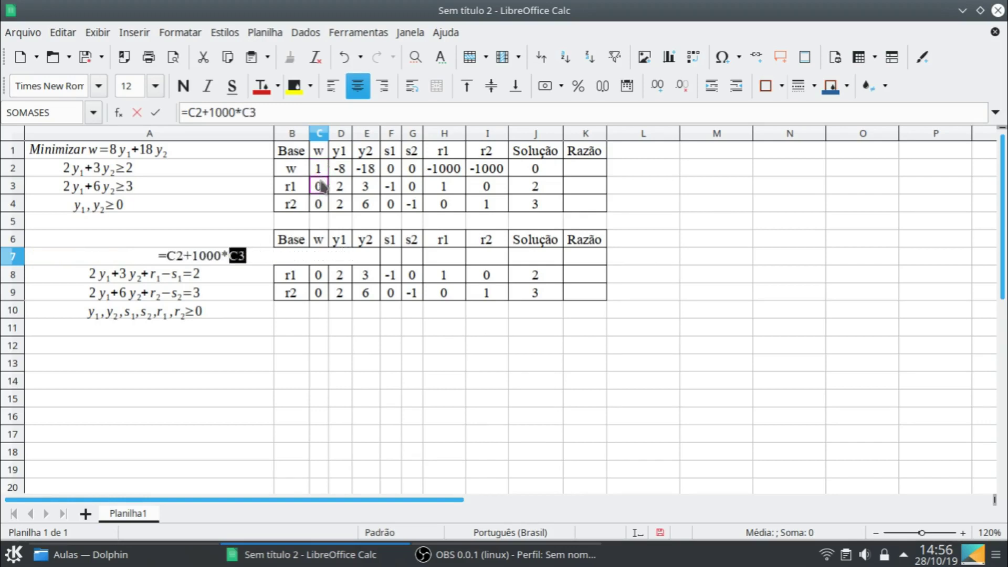
pyautogui.write('+1000*')
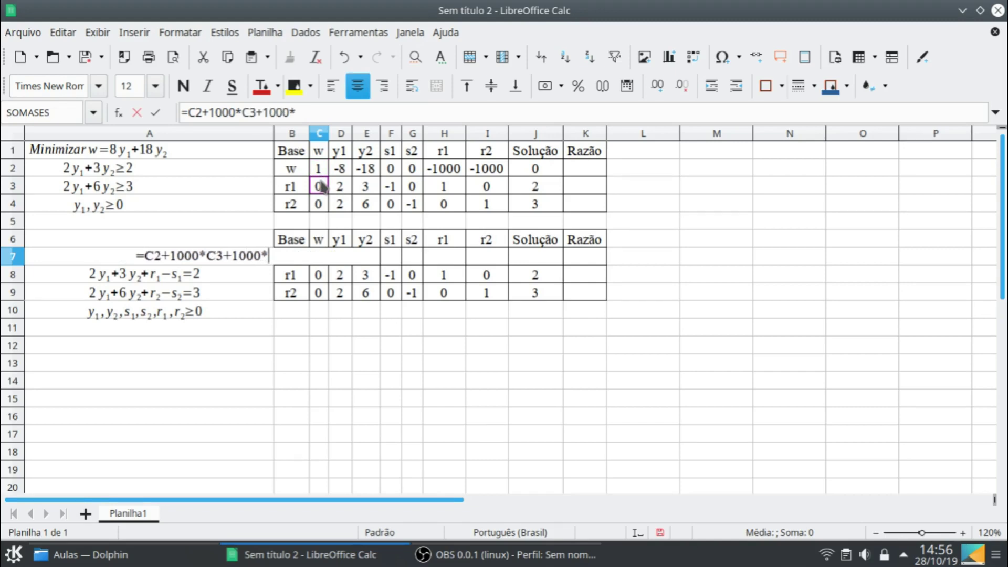
pyautogui.click(315, 205)
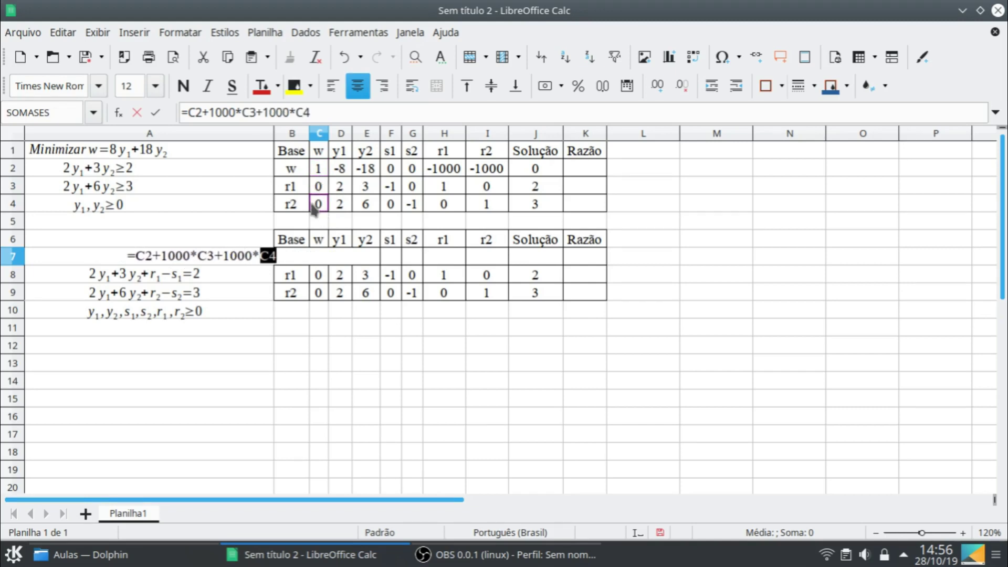
pyautogui.press('Return')
pyautogui.click(326, 260)
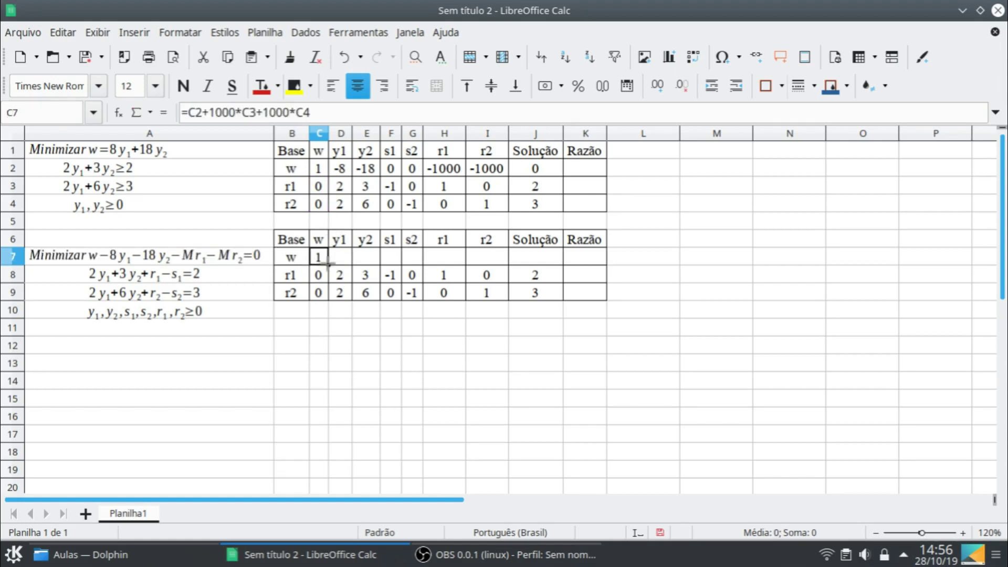
pyautogui.moveTo(328, 264); pyautogui.dragTo(551, 265)
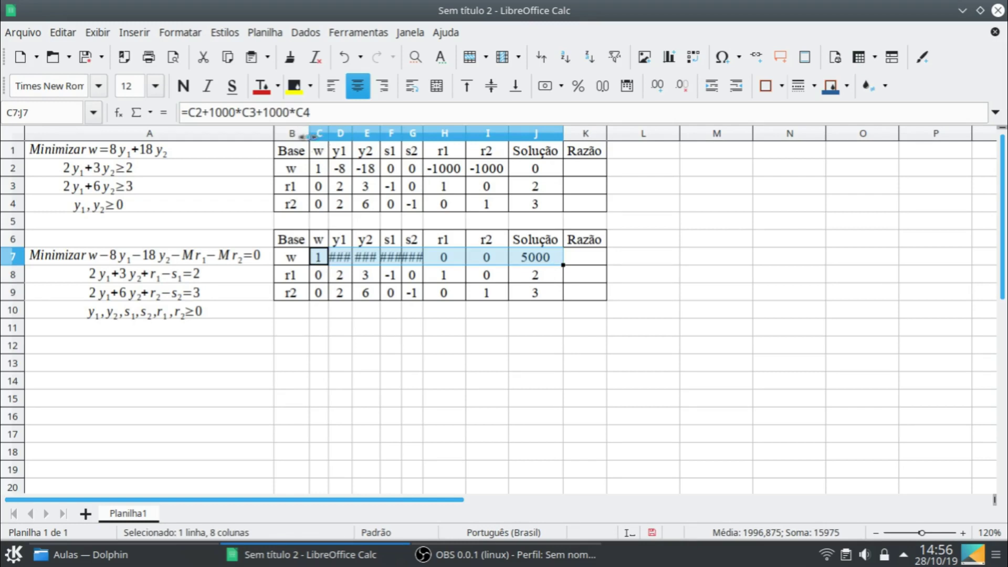
# - Refit the widths of columns B to K so the new w-row values fit
pyautogui.click(299, 134)
pyautogui.keyDown('shift'); pyautogui.click(582, 134); pyautogui.keyUp('shift')
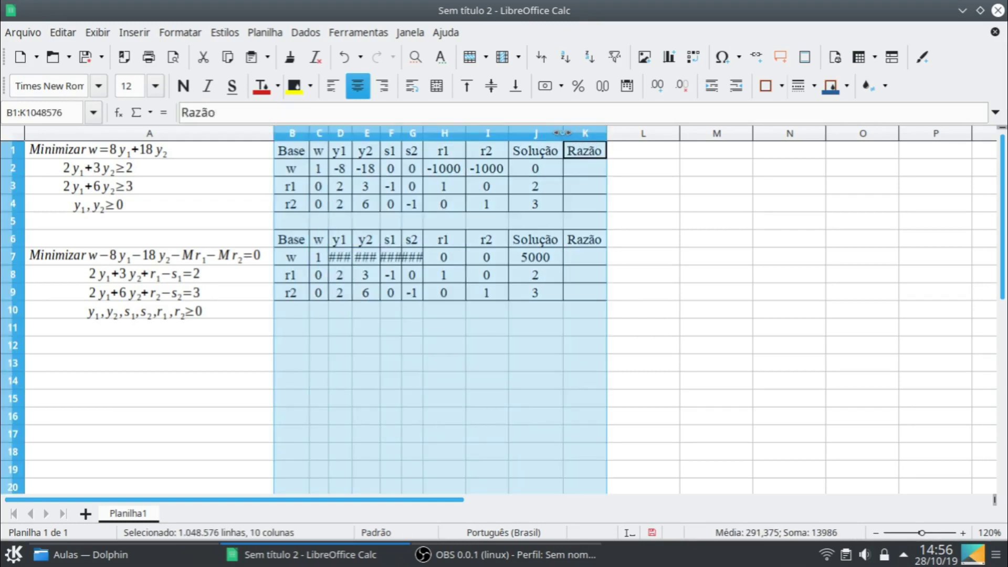
pyautogui.doubleClick(563, 132)
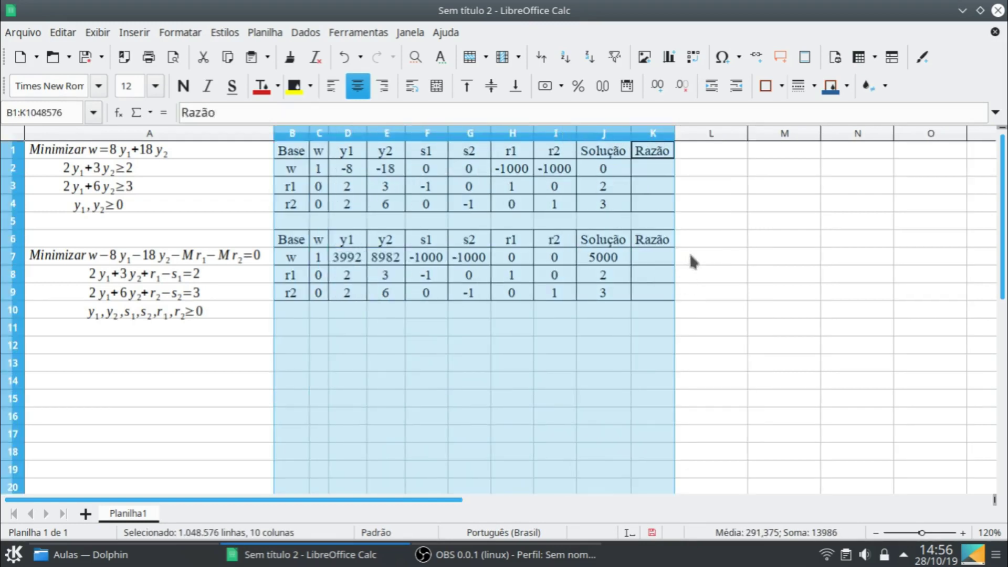
# - Enter the note "Entra y2" in cell L7 beside the w row
pyautogui.click(704, 257)
pyautogui.write('Entra')
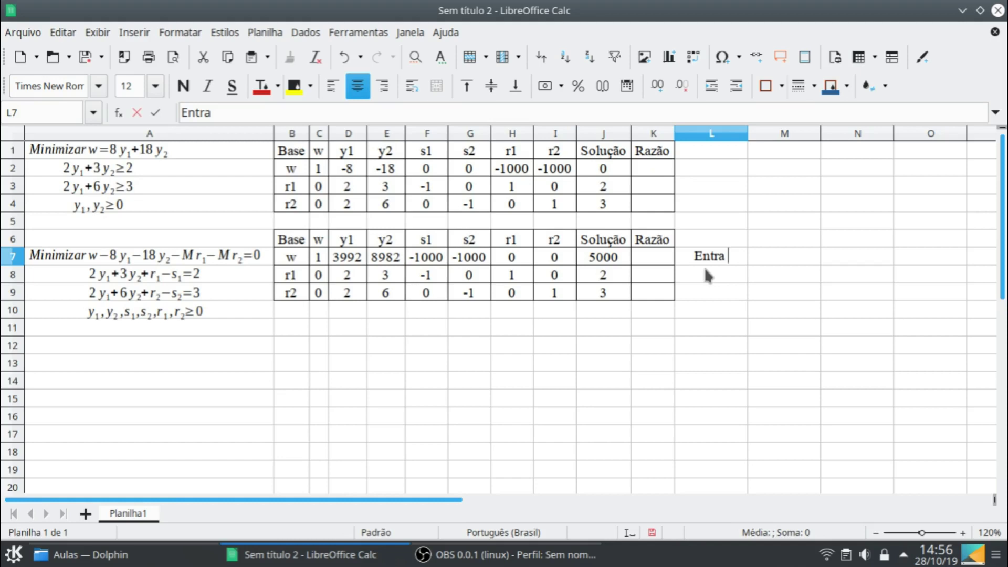
pyautogui.write('y2')
pyautogui.press('Return')
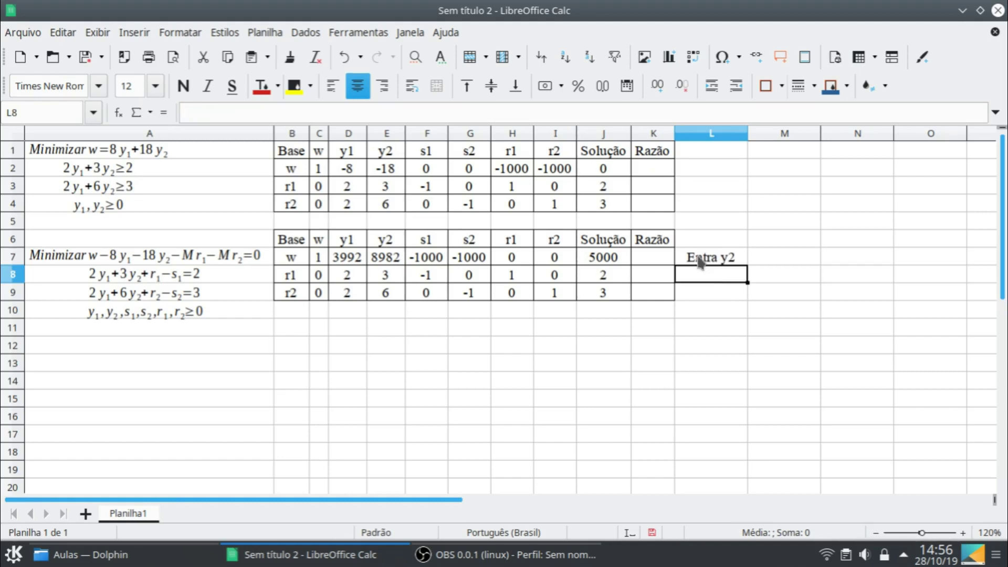
# - Calculate the r1 ratio in K8 as =J8/E8 and fill the formula down to K9
pyautogui.click(672, 277)
pyautogui.write('=')
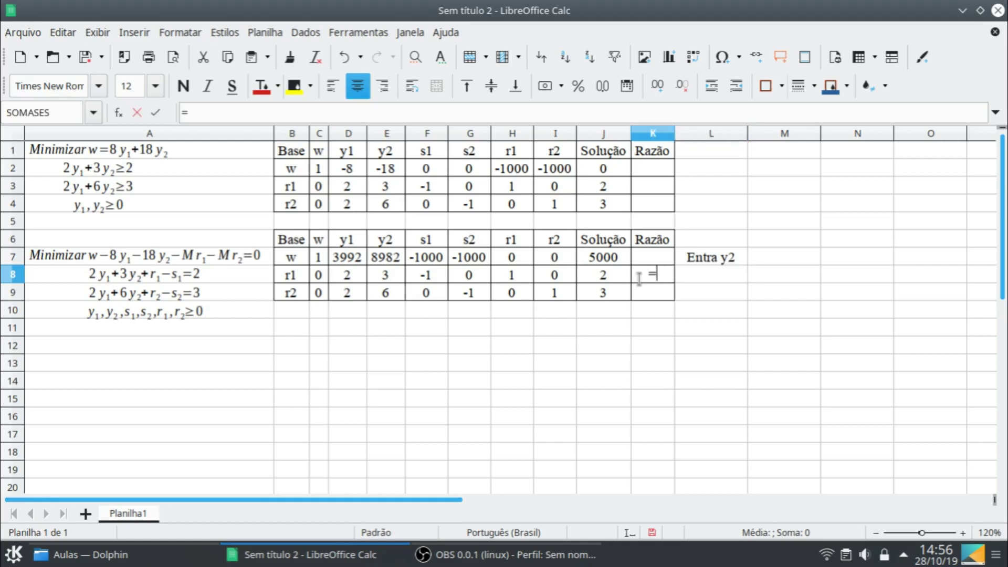
pyautogui.click(618, 282)
pyautogui.write('/')
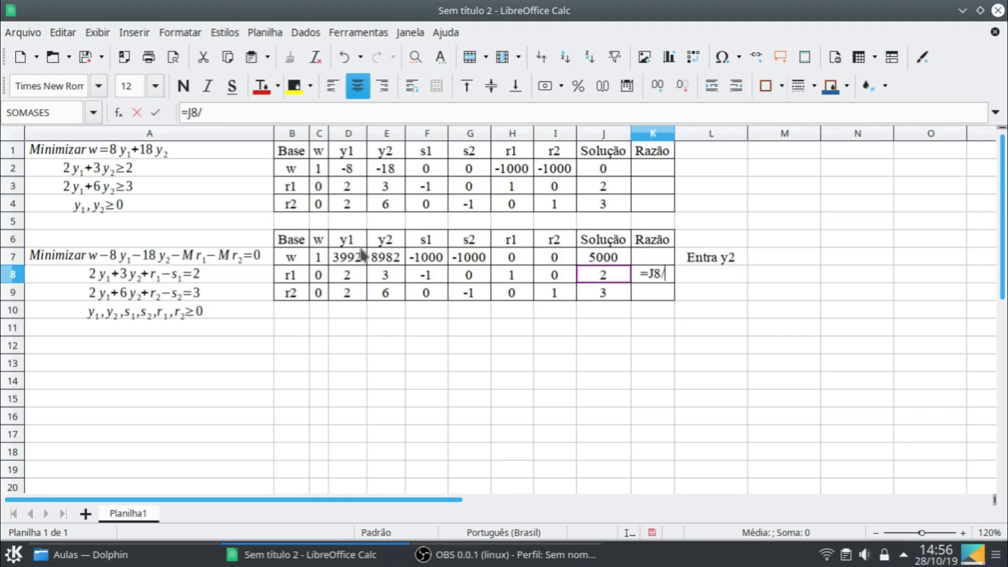
pyautogui.click(387, 275)
pyautogui.press('Return')
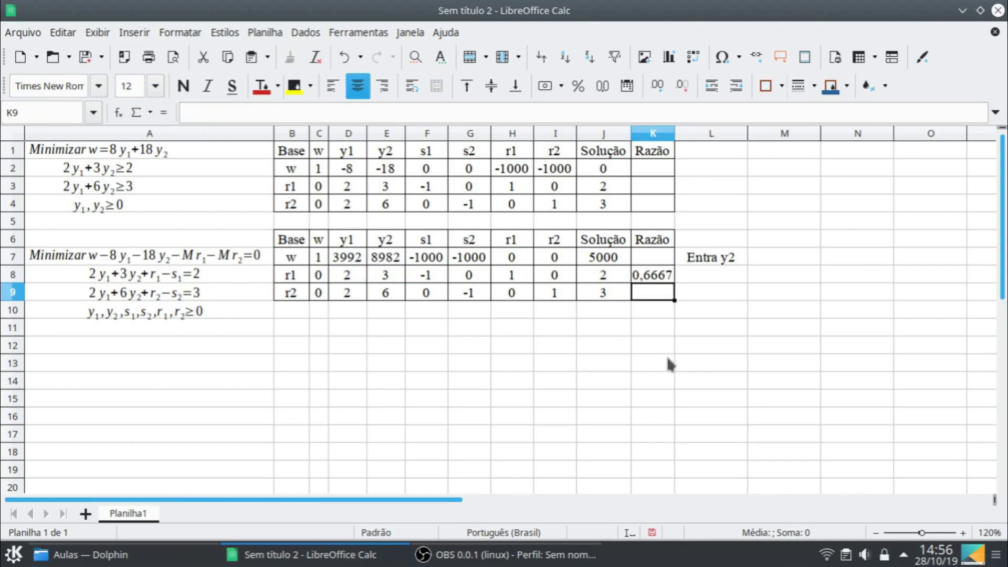
pyautogui.click(671, 280)
pyautogui.moveTo(674, 282); pyautogui.dragTo(695, 290)
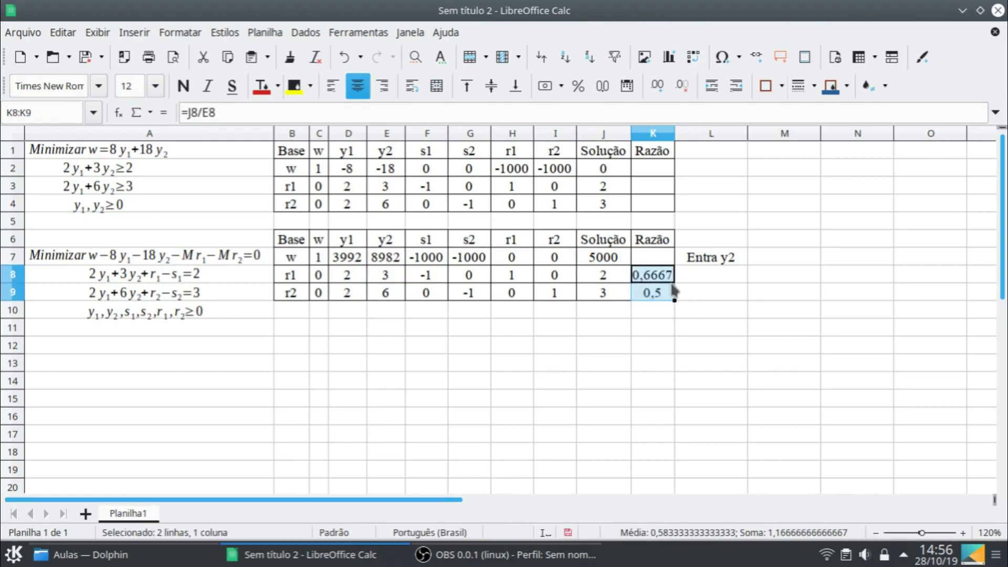
# - Format the ratios in K8:K9 with two decimal places
pyautogui.click(657, 87)
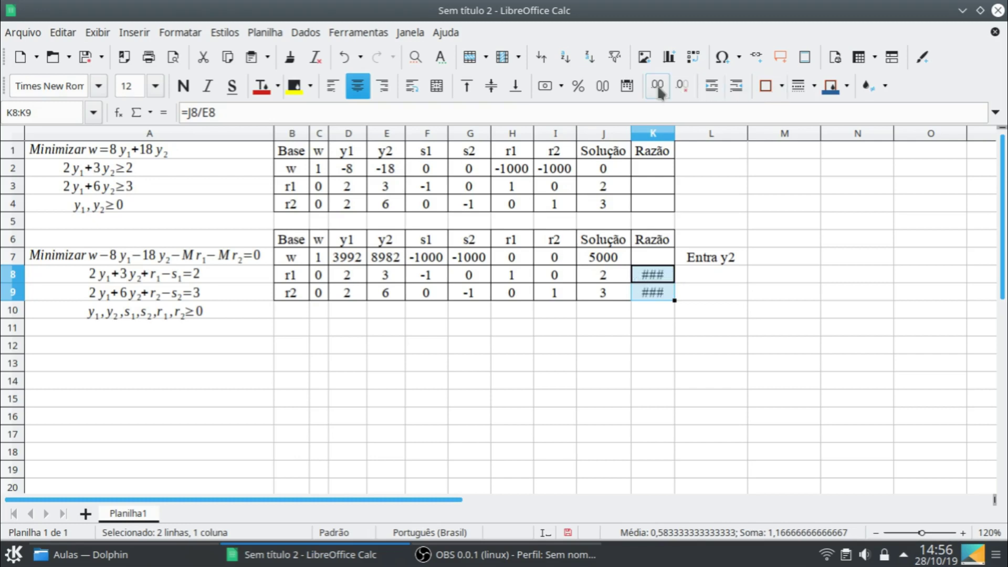
pyautogui.click(658, 88)
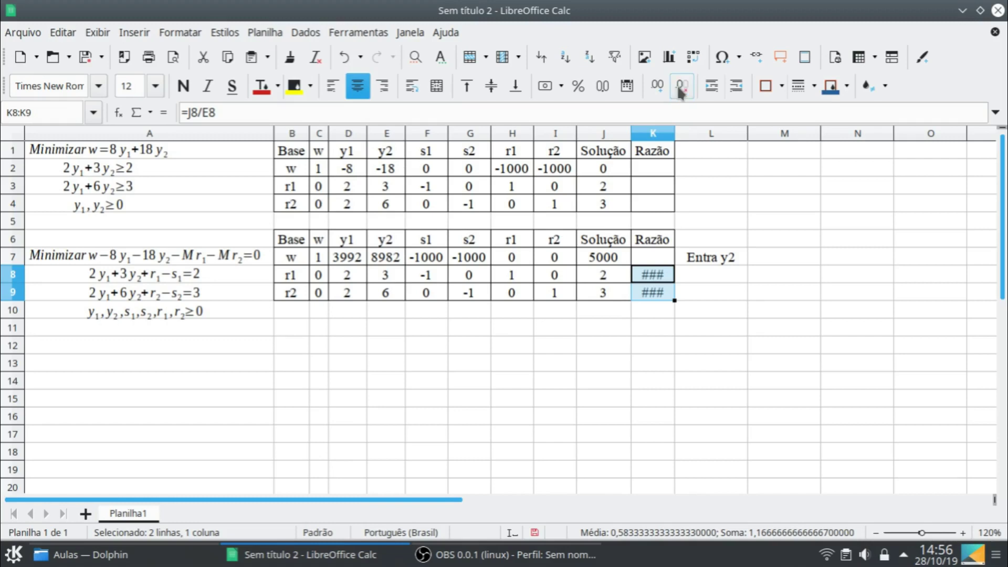
pyautogui.click(681, 90)
pyautogui.click(681, 89)
pyautogui.click(681, 89)
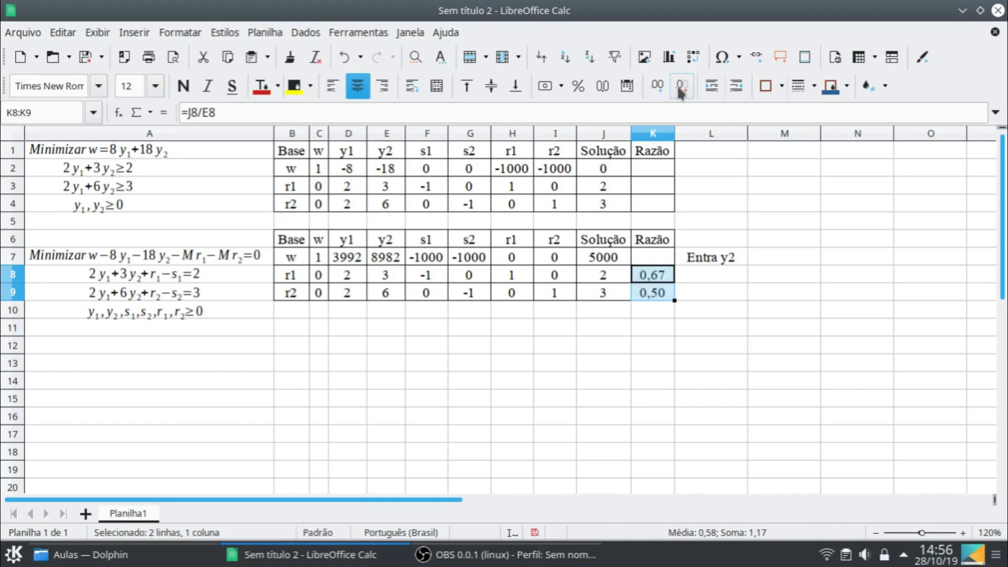
# - Enter the note "Sai r2" in cell L8
pyautogui.click(705, 281)
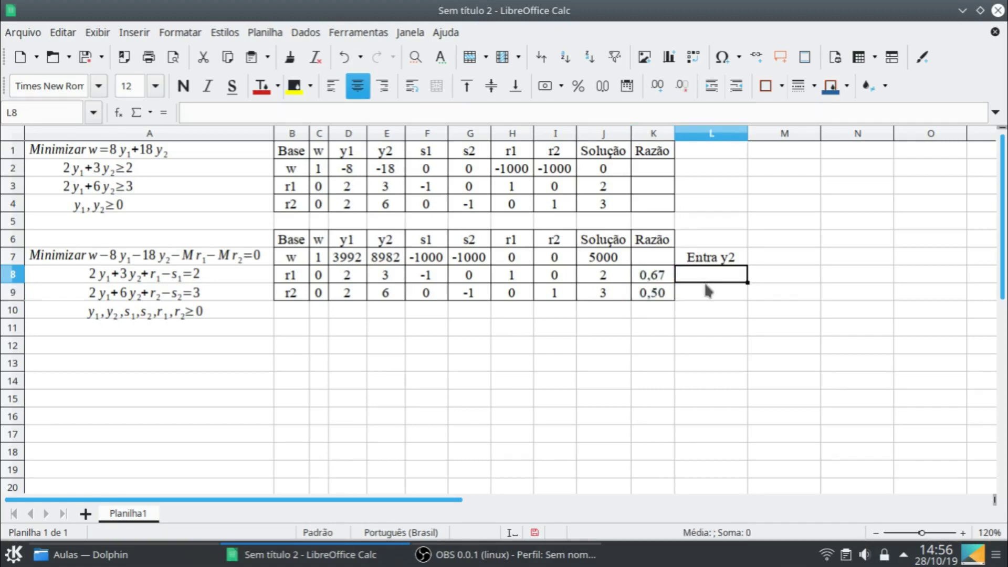
pyautogui.write('Sai r2')
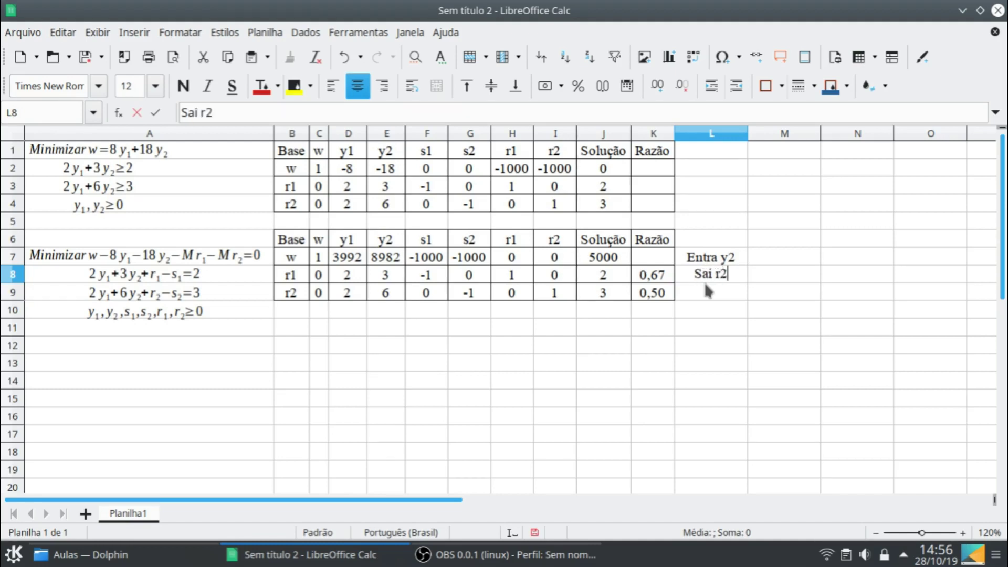
pyautogui.press('Return')
# - Enter the note "Pivô 6" in cell L9 and highlight the pivot cell E9 in yellow
pyautogui.write('Pivô')
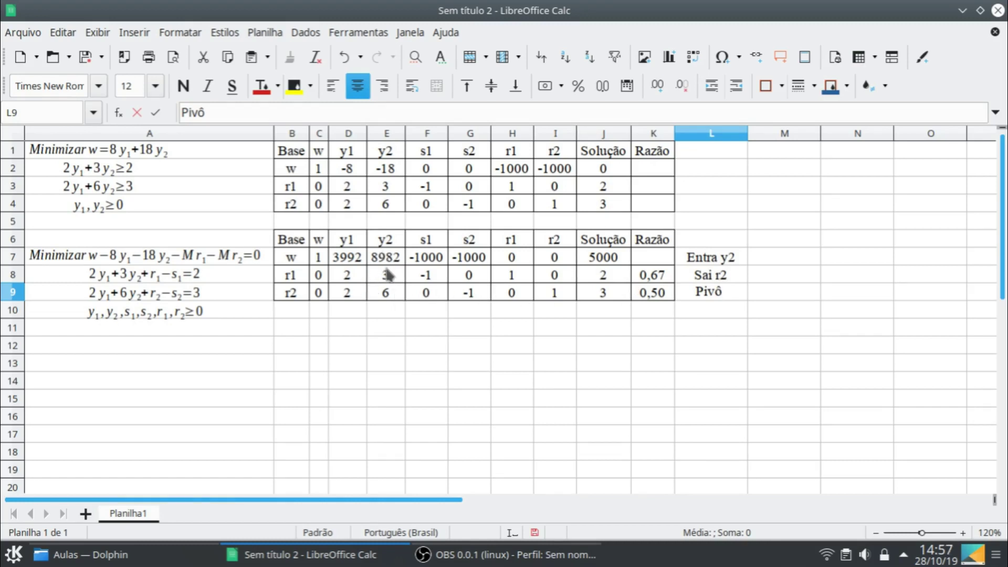
pyautogui.write('6')
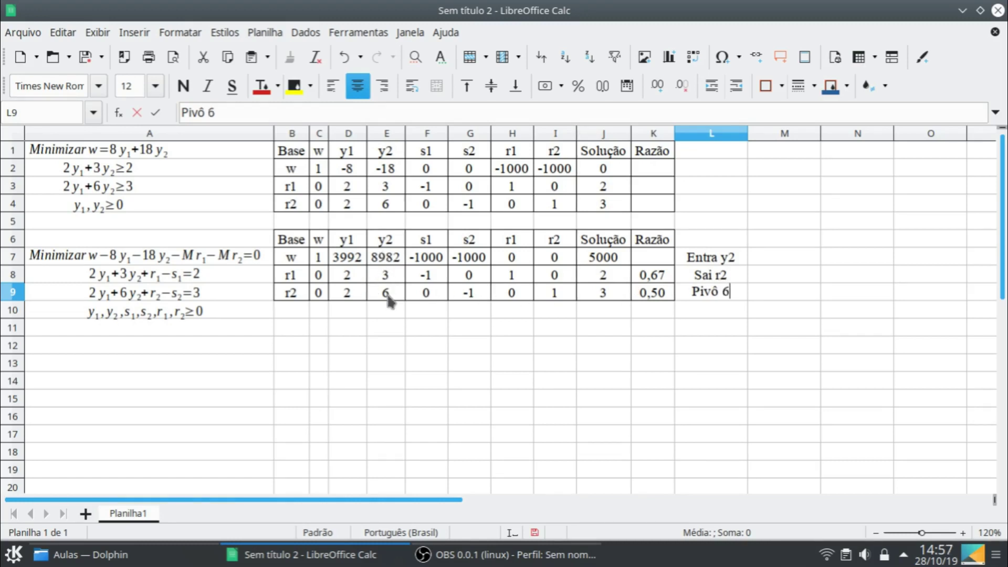
pyautogui.click(389, 301)
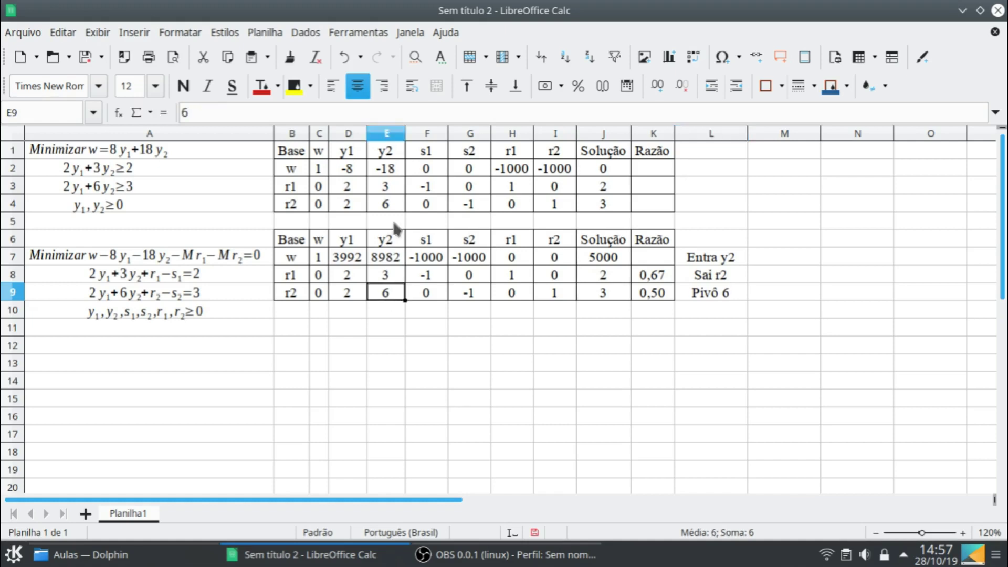
pyautogui.click(295, 86)
# - Copy the second tableau with its notes, B6:L9, to a new block starting at cell B11
pyautogui.click(304, 237)
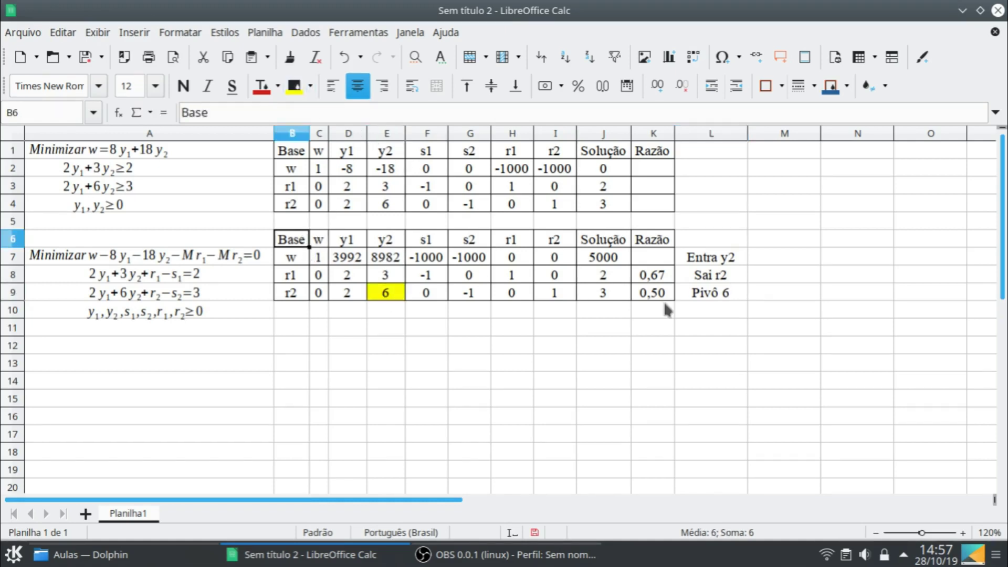
pyautogui.keyDown('shift'); pyautogui.click(701, 302); pyautogui.keyUp('shift')
pyautogui.hotkey('ctrl', 'c')
pyautogui.click(286, 328)
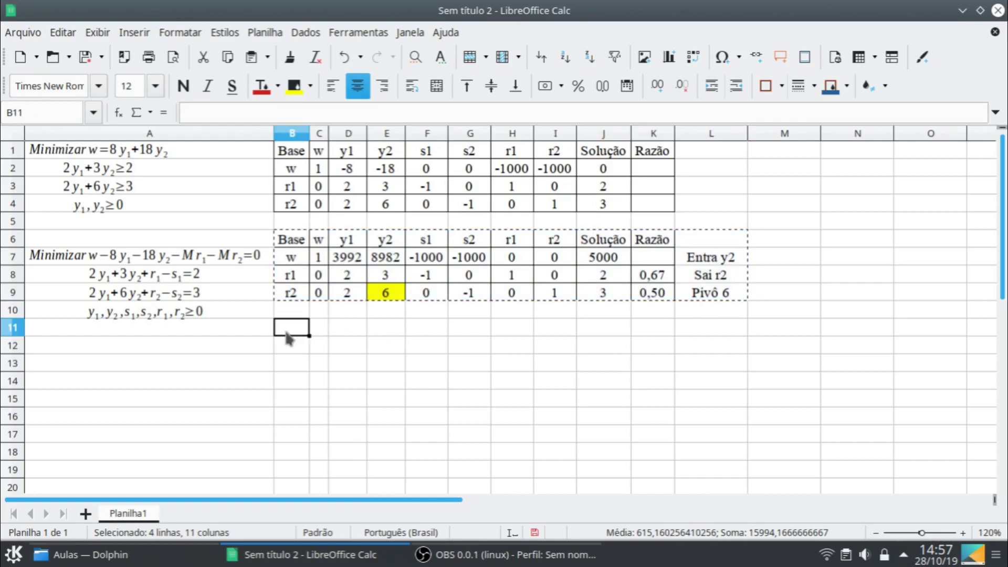
pyautogui.hotkey('ctrl', 'v')
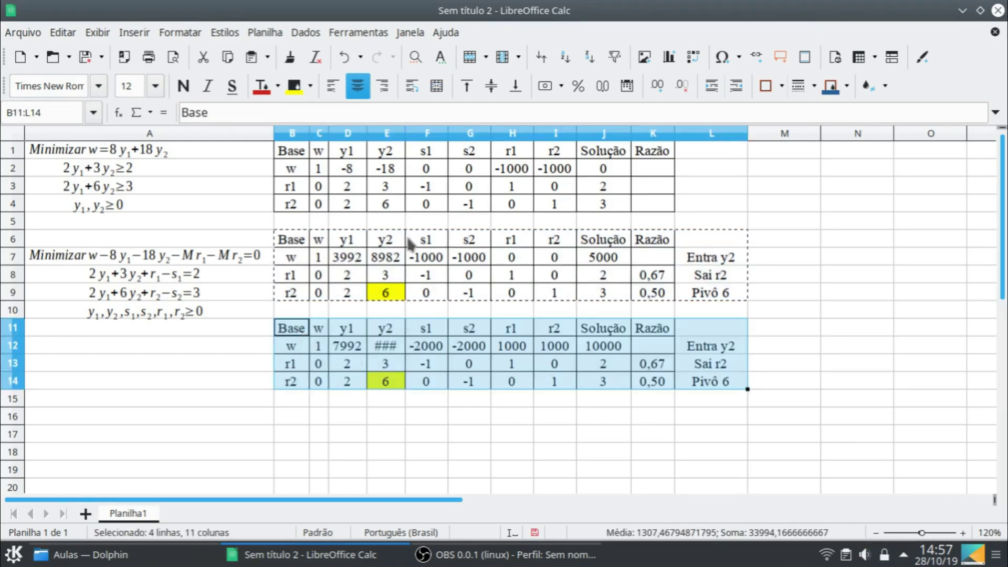
# - Clear the contents of C12:L14 in the third tableau, keeping its headers and base labels
pyautogui.click(322, 348)
pyautogui.keyDown('shift'); pyautogui.click(675, 386); pyautogui.keyUp('shift')
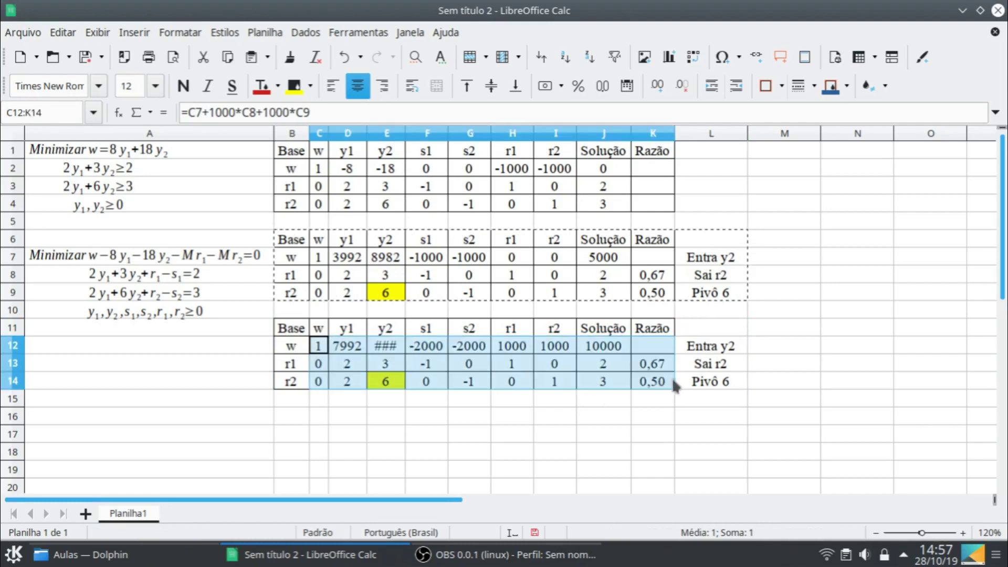
pyautogui.keyDown('shift'); pyautogui.click(683, 383); pyautogui.keyUp('shift')
pyautogui.press('Delete')
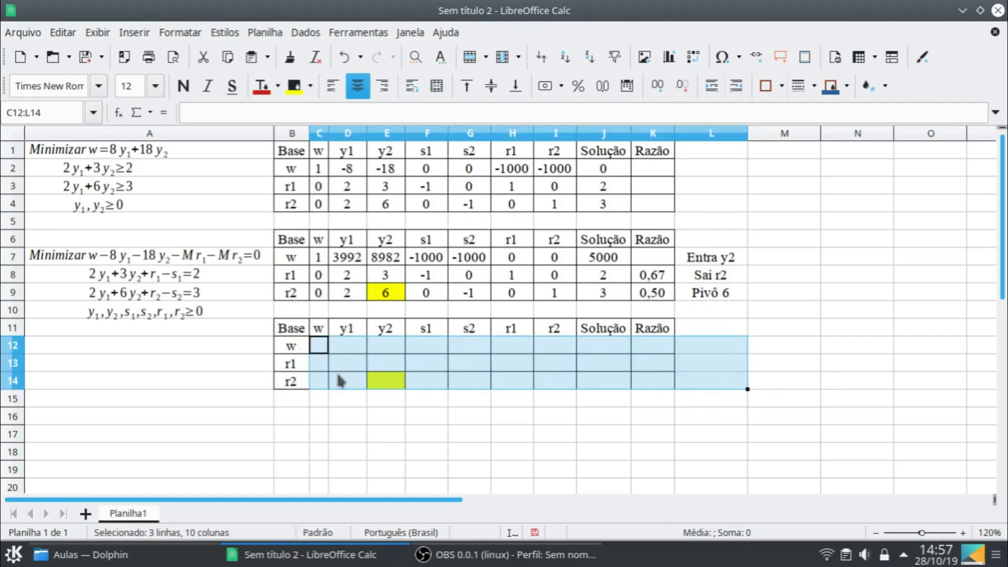
# - Change the base label in cell B14 of the third tableau to y2
pyautogui.click(292, 384)
pyautogui.write('y')
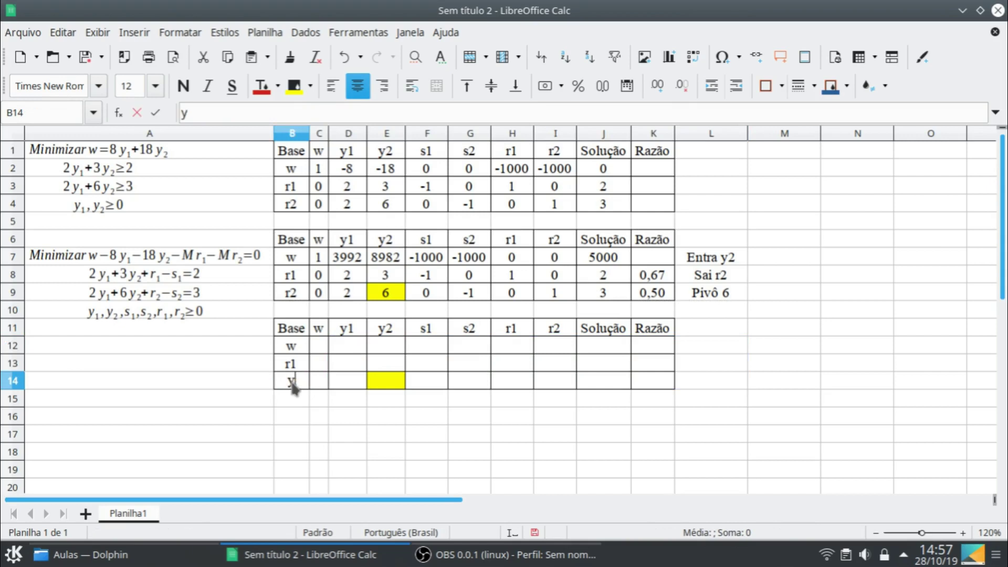
pyautogui.write('2')
pyautogui.press('Return')
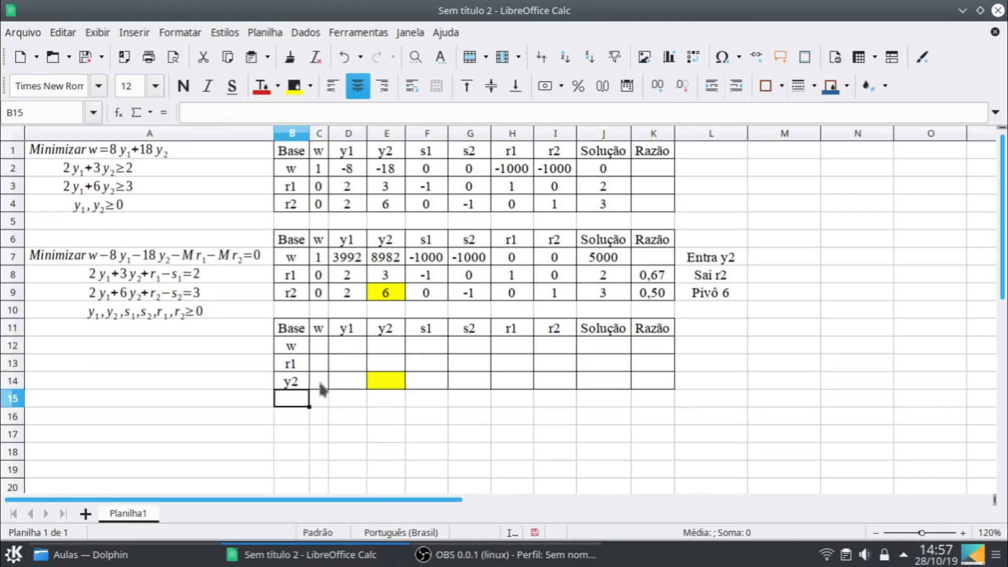
# - Enter the pivot row formula =C9/$E$9 in cell C14 and fill it across to J14
pyautogui.click(318, 385)
pyautogui.write('=')
pyautogui.click(317, 298)
pyautogui.write('/')
pyautogui.click(390, 294)
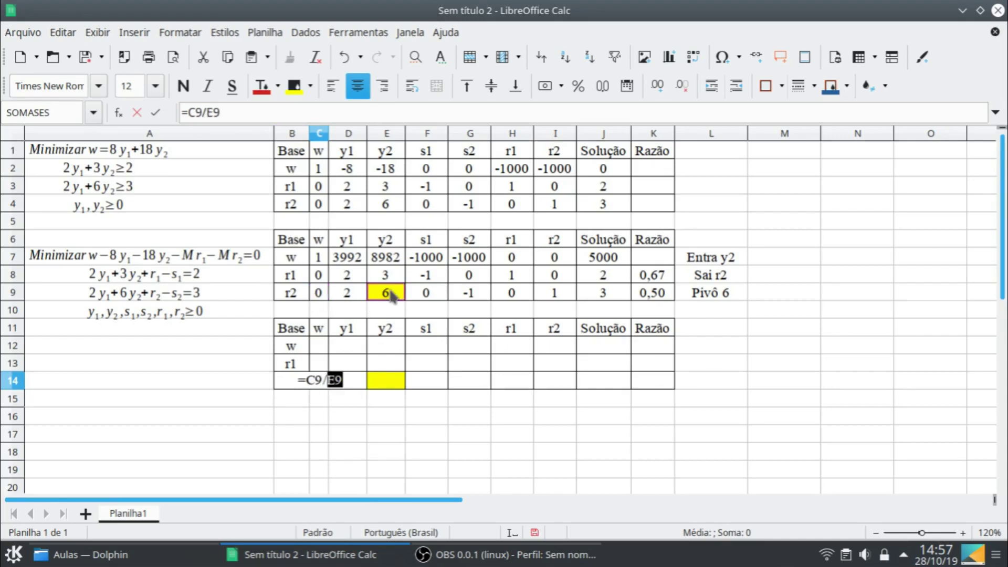
pyautogui.press('F4')
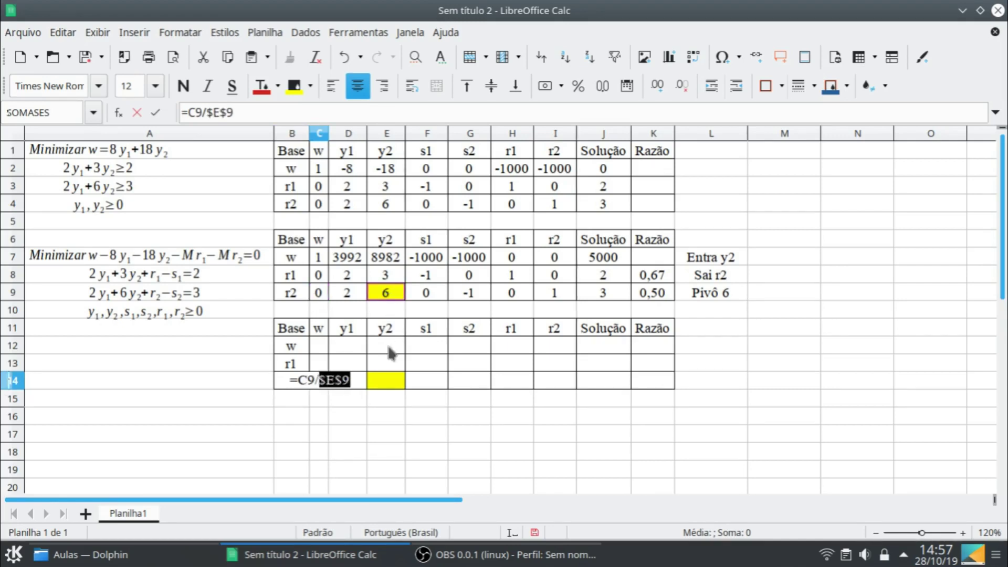
pyautogui.press('Return')
pyautogui.click(323, 387)
pyautogui.moveTo(328, 387); pyautogui.dragTo(625, 394)
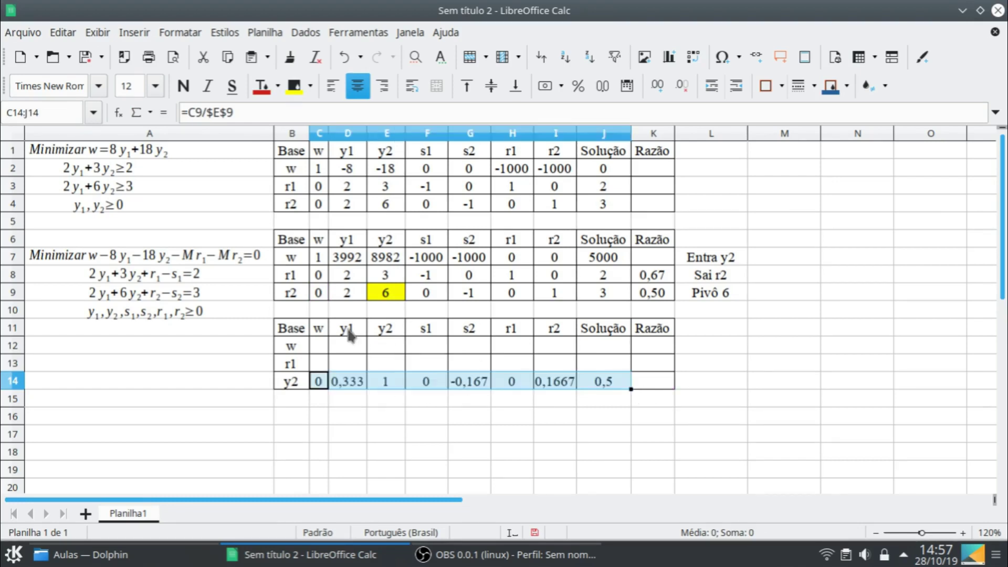
# - Enter the row elimination formula =C7-$E7*C$14 in cell C12 of the third tableau's w row
pyautogui.click(320, 346)
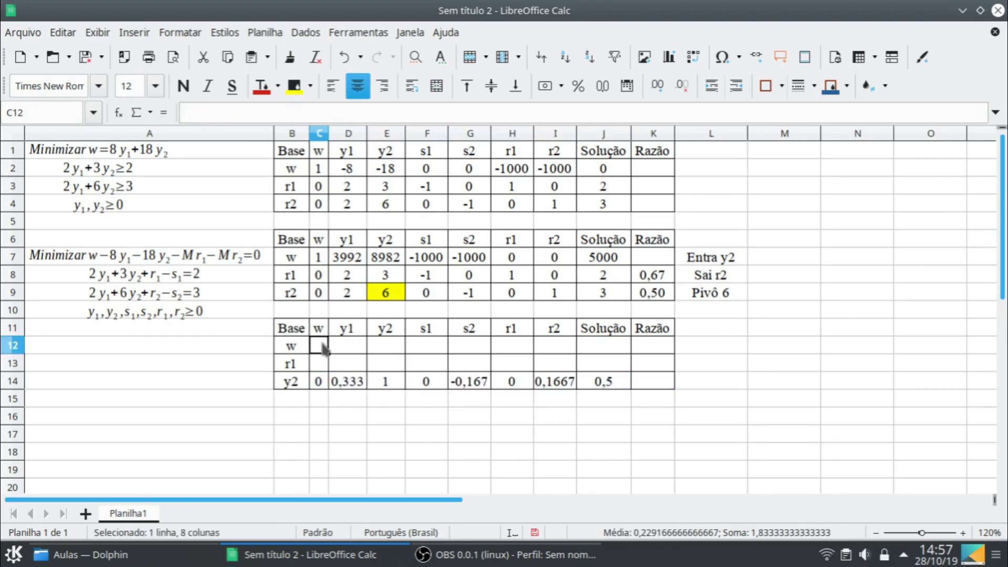
pyautogui.write('=')
pyautogui.click(319, 257)
pyautogui.write('-')
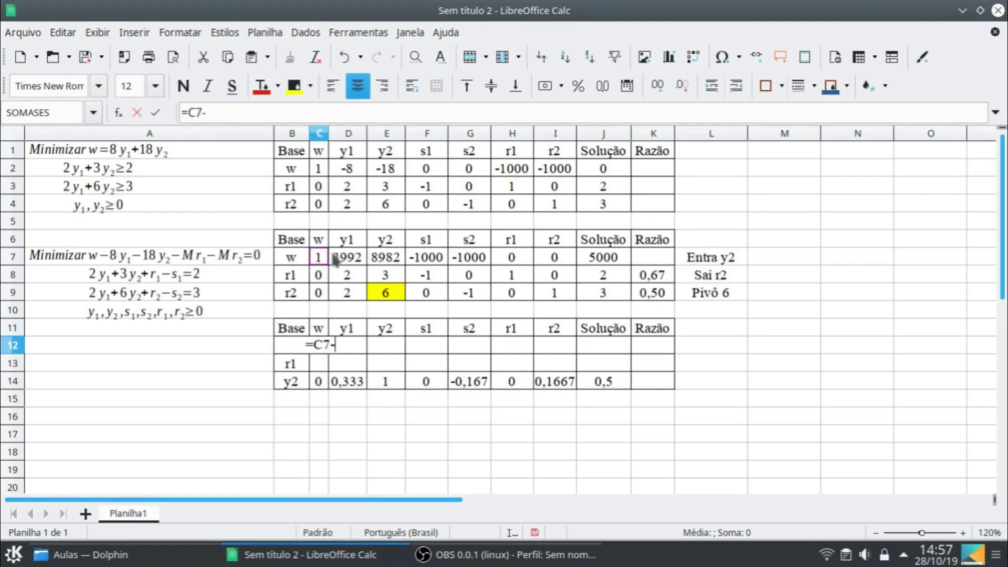
pyautogui.click(384, 258)
pyautogui.press('F4')
pyautogui.press('F4')
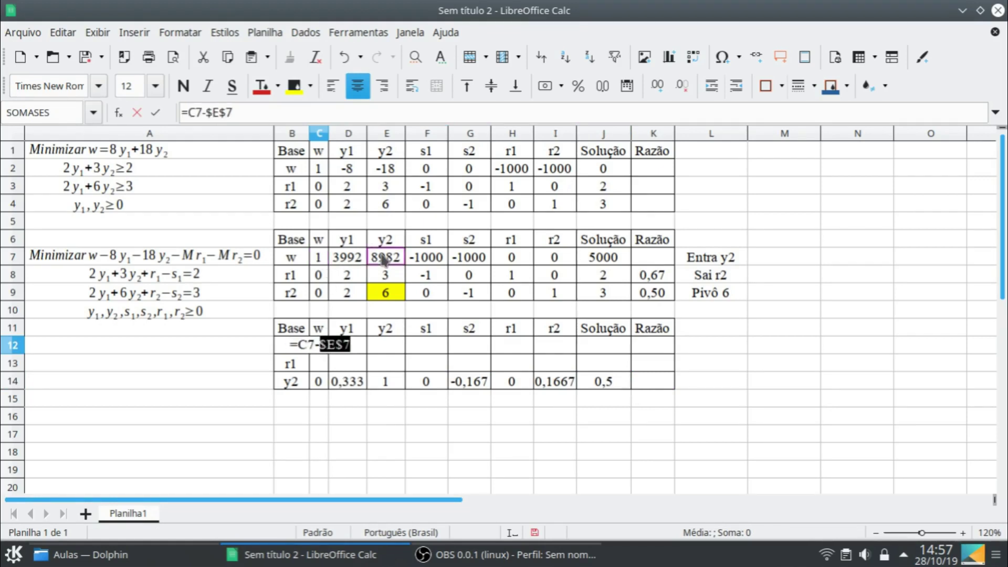
pyautogui.press('F4')
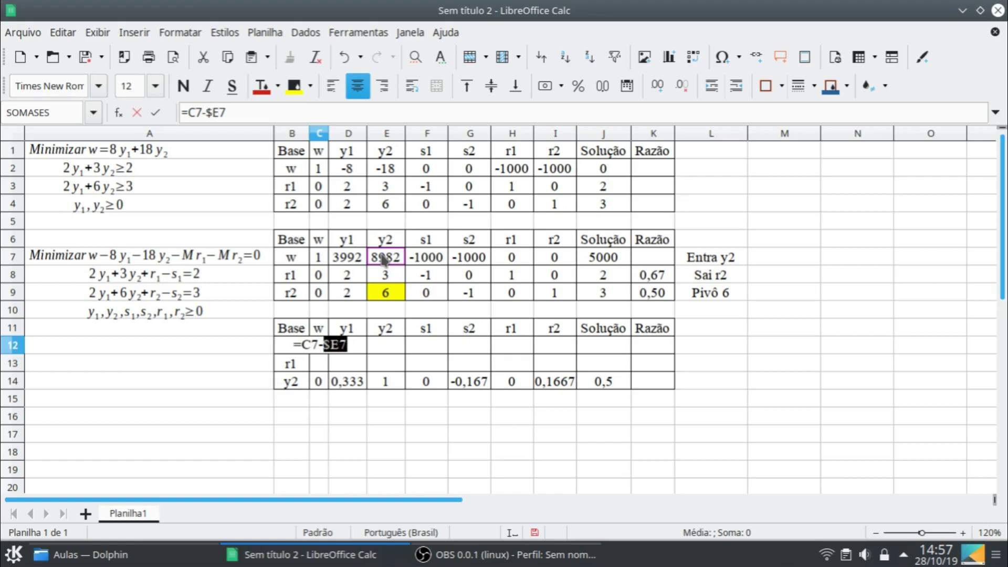
pyautogui.write('*')
pyautogui.click(319, 383)
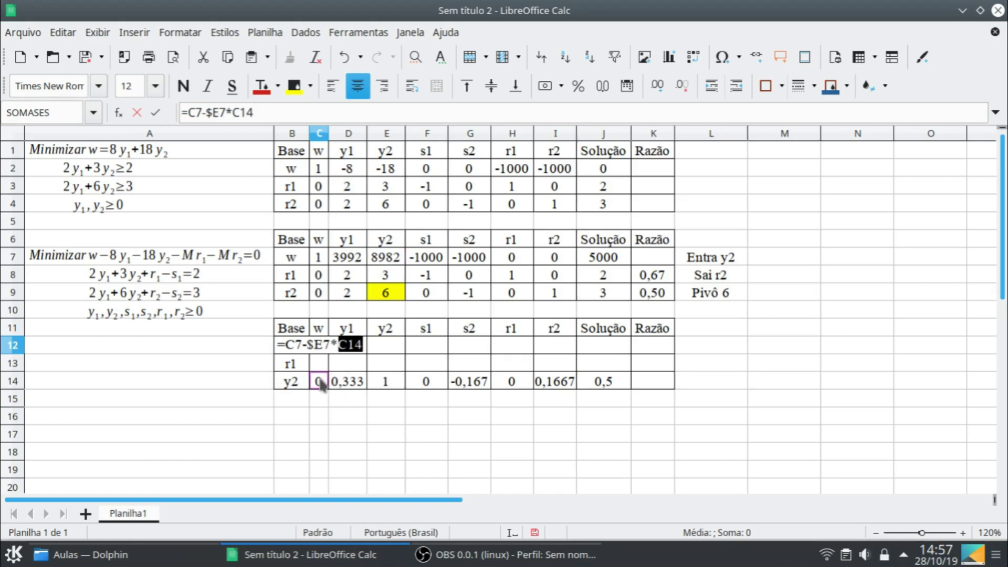
pyautogui.press('F4')
pyautogui.press('F4')
pyautogui.press('Return')
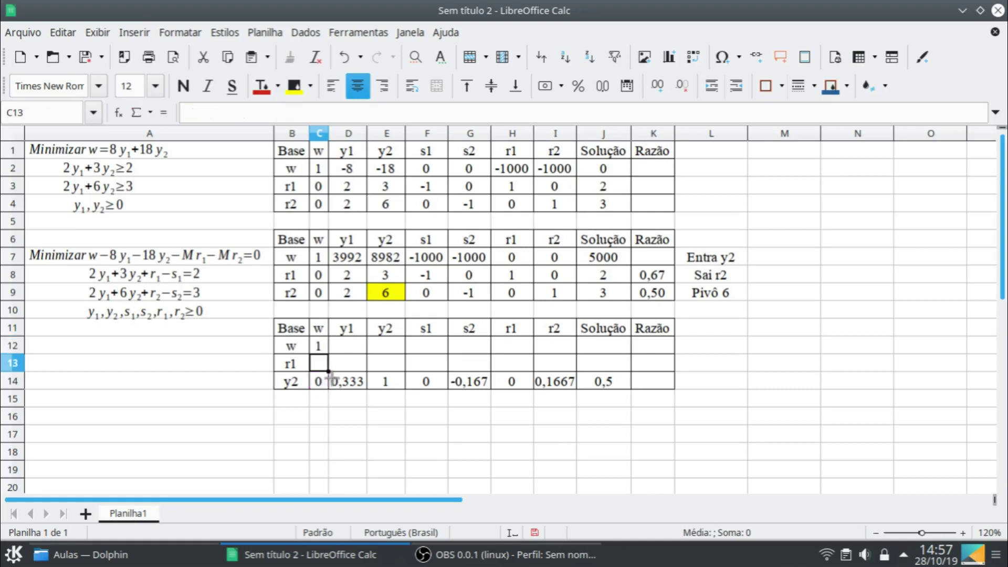
# - Fill the C12 formula across to J12 and copy C12:J12 to the r1 row starting at C13
pyautogui.click(318, 349)
pyautogui.moveTo(327, 353); pyautogui.dragTo(610, 357)
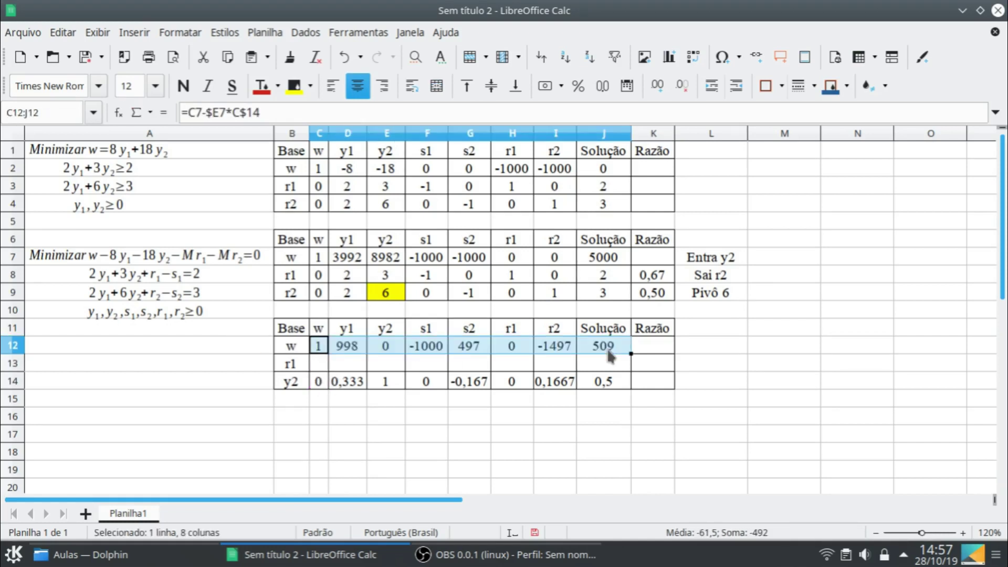
pyautogui.hotkey('ctrl', 'c')
pyautogui.click(319, 363)
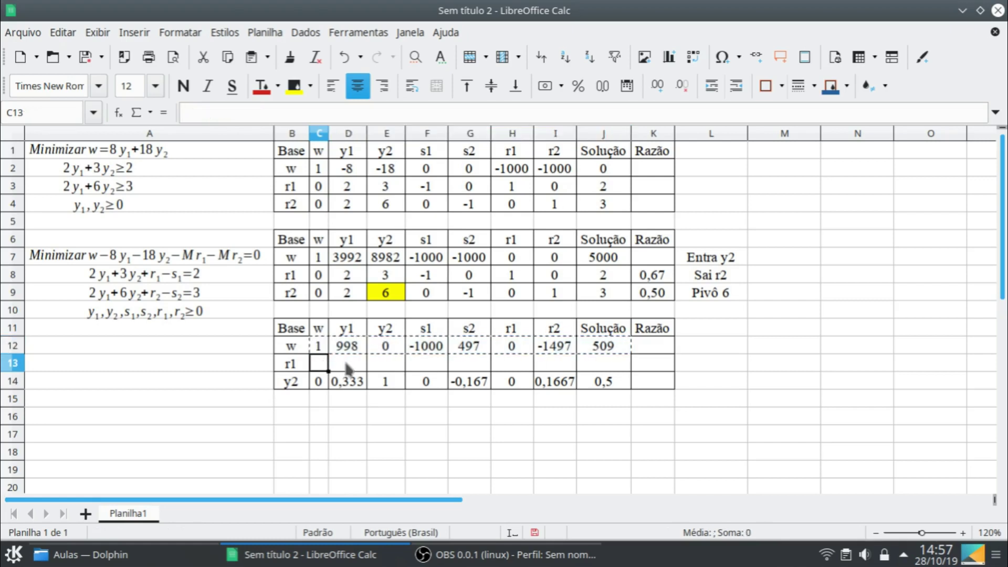
pyautogui.hotkey('ctrl', 'v')
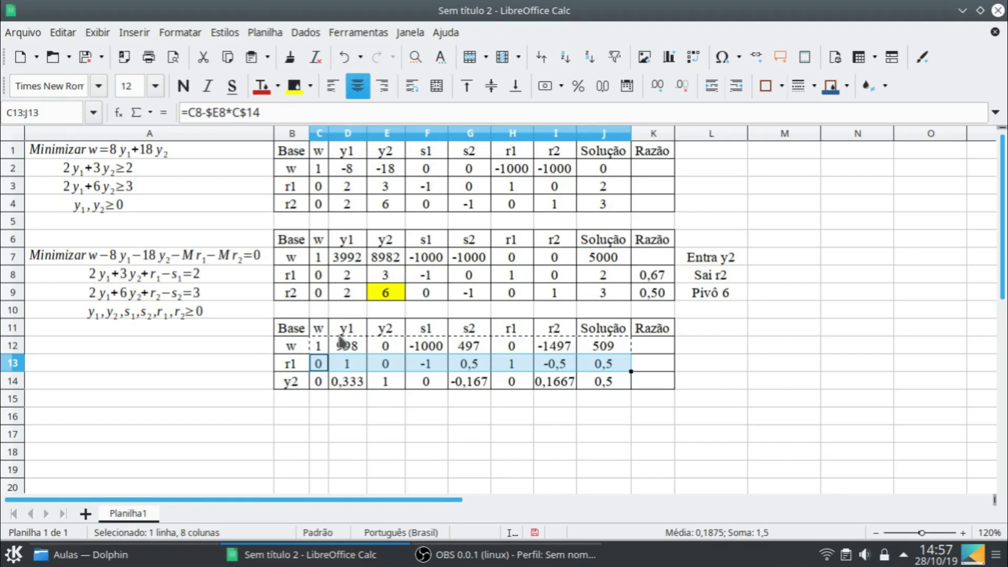
# - Enter the note "Entra y1" in cell L12
pyautogui.click(354, 348)
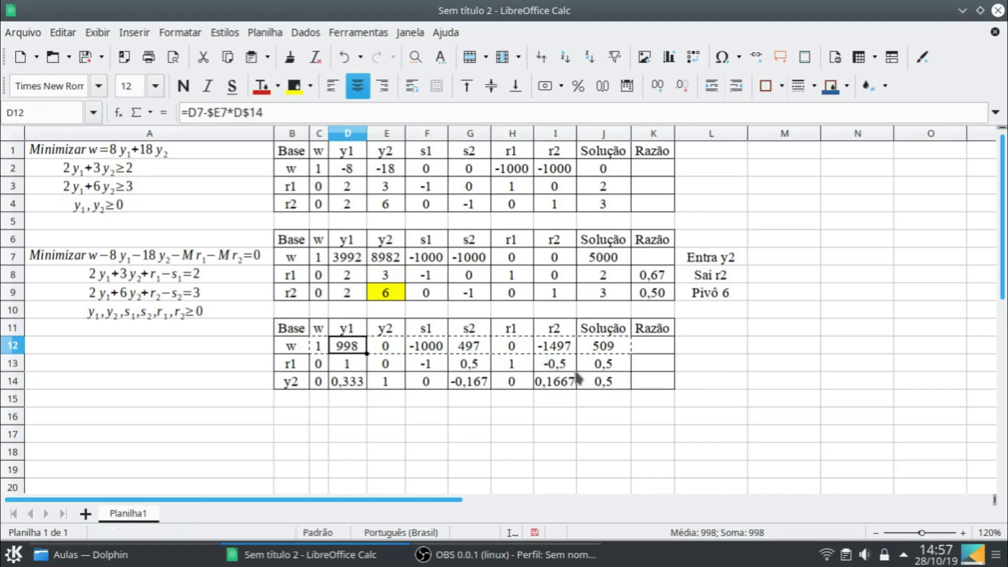
pyautogui.click(695, 340)
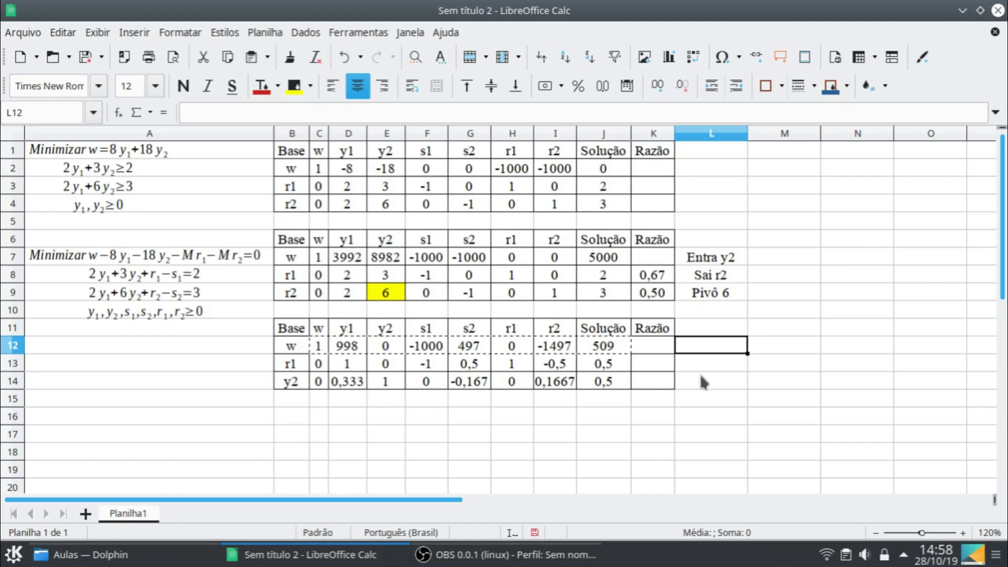
pyautogui.write('E')
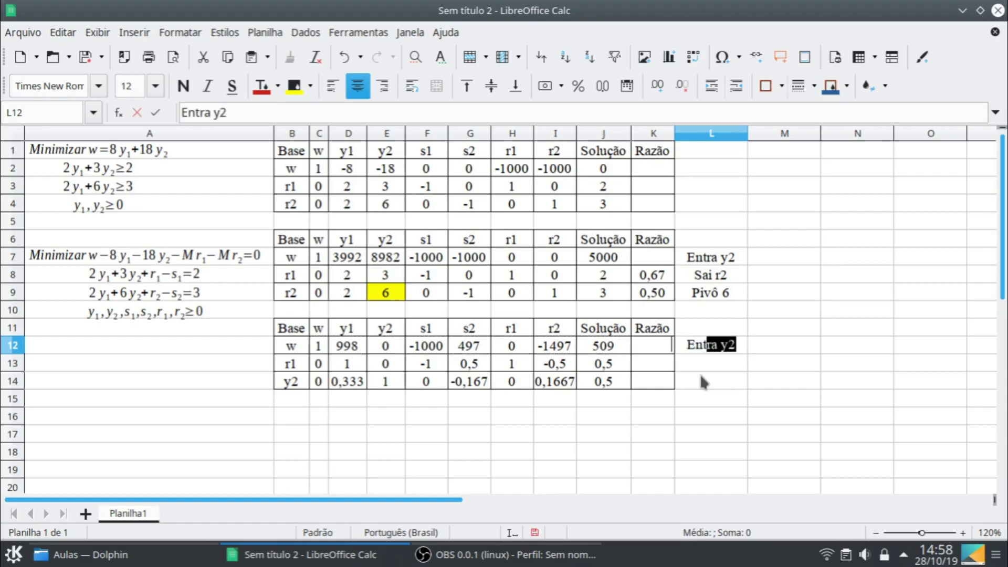
pyautogui.write('ntra y1')
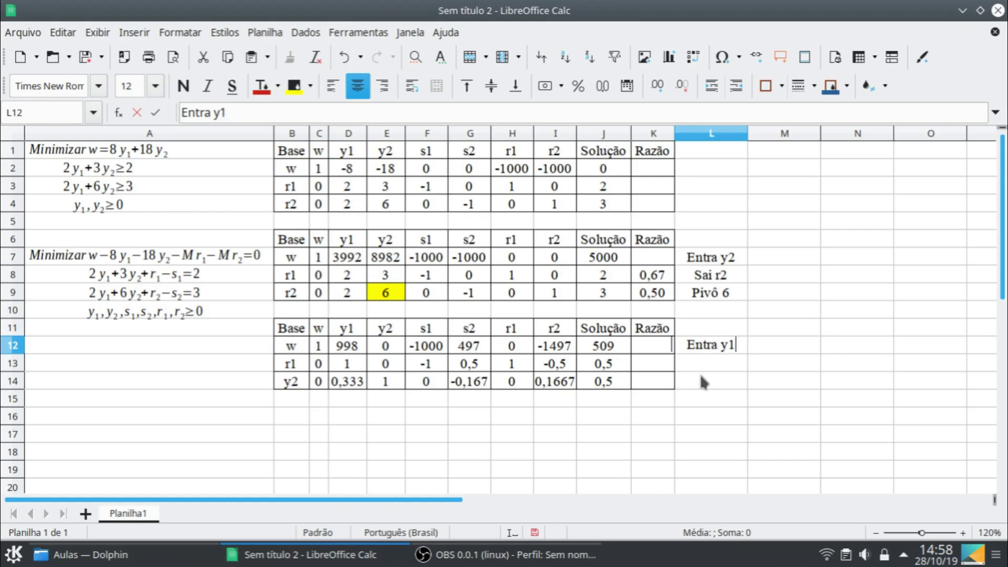
pyautogui.press('Return')
# - Enter the ratio formula =J13/D13 in cell K13 and fill it down to K14
pyautogui.click(654, 364)
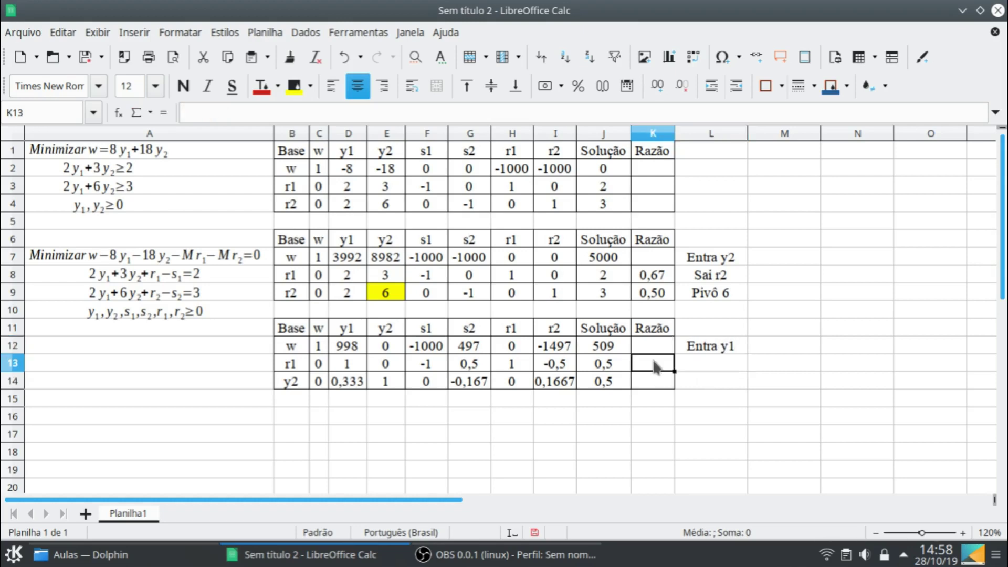
pyautogui.write('=')
pyautogui.click(611, 367)
pyautogui.write('/')
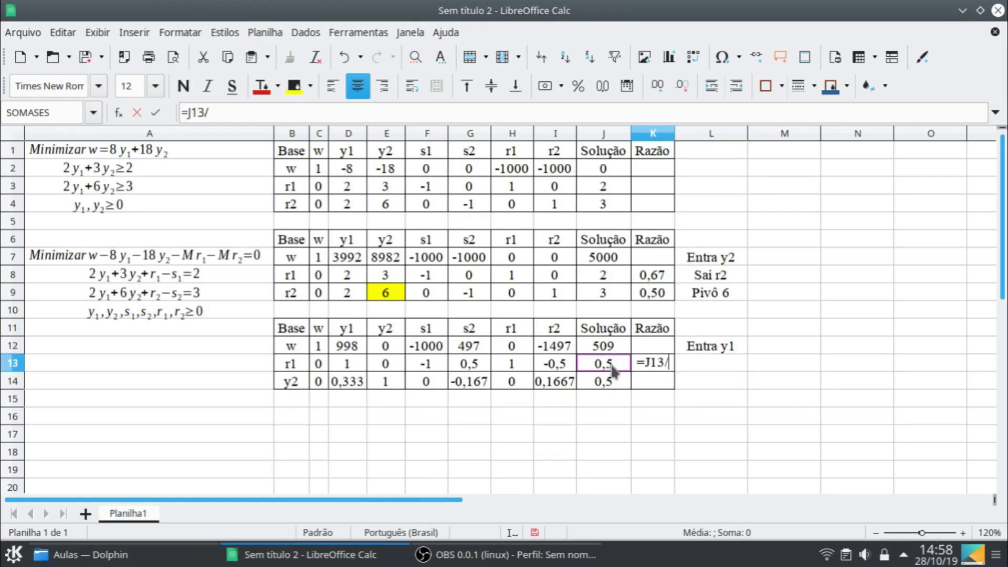
pyautogui.click(351, 366)
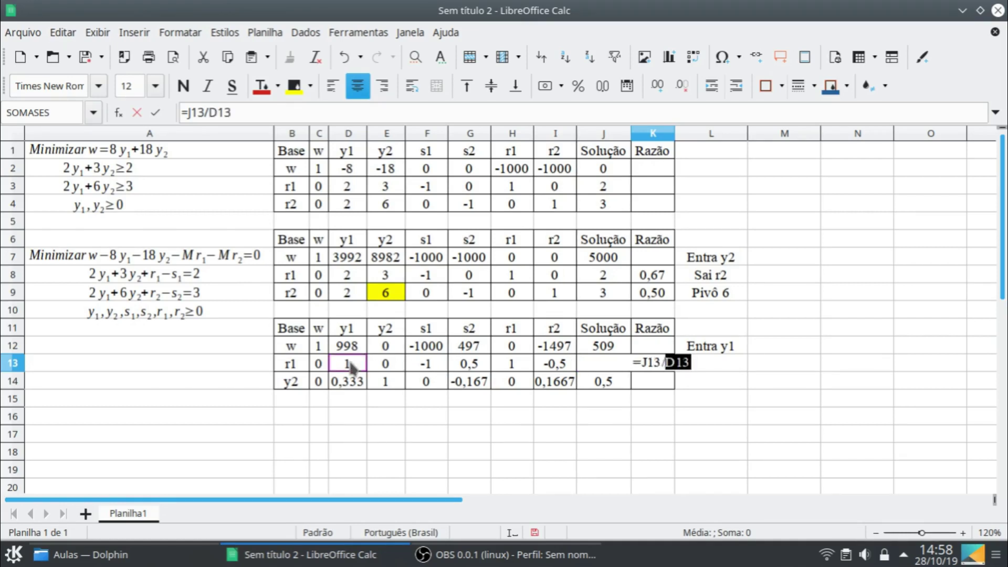
pyautogui.press('Return')
pyautogui.click(664, 368)
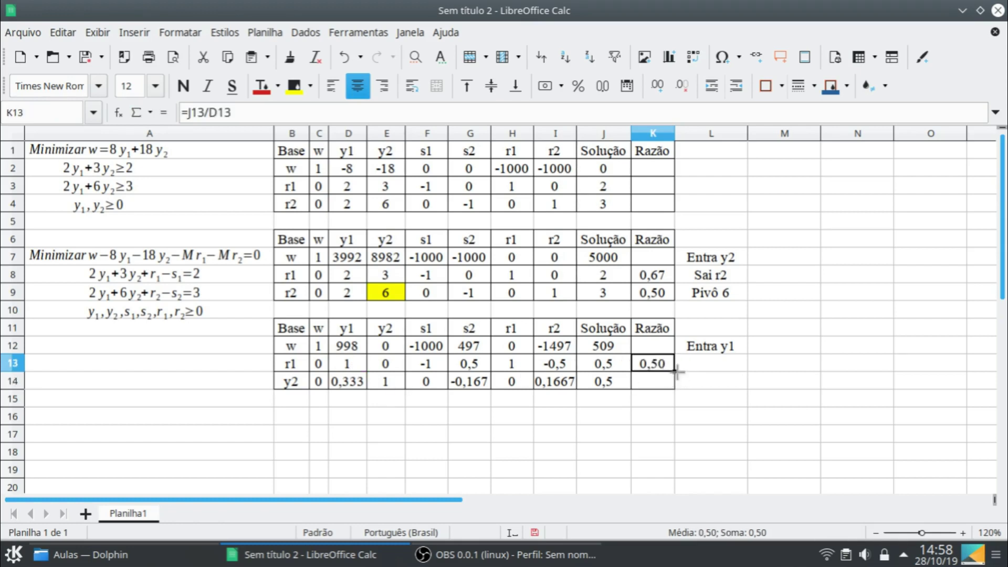
pyautogui.moveTo(674, 376); pyautogui.dragTo(675, 389)
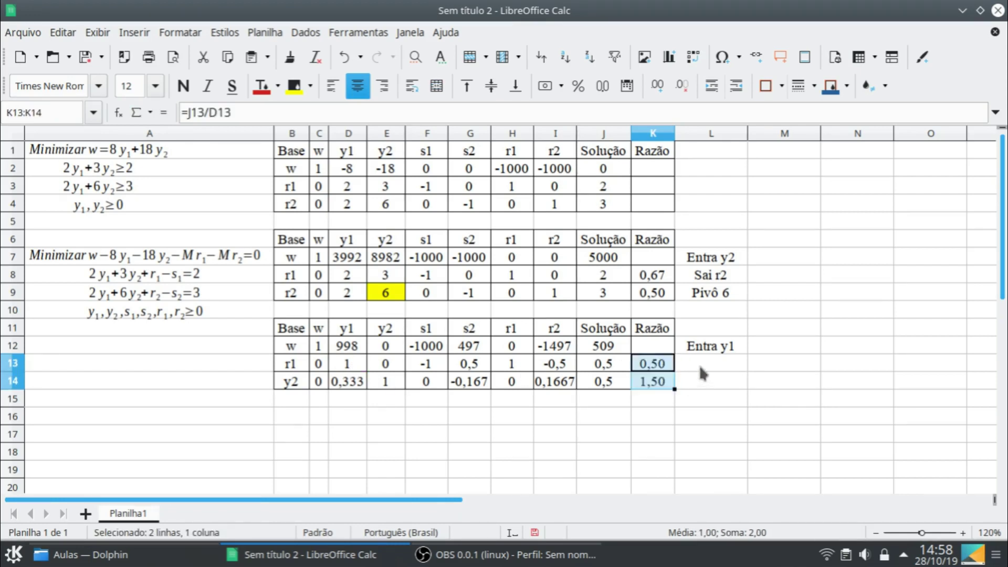
# - Enter the note "Sai r1" in cell L13
pyautogui.click(699, 366)
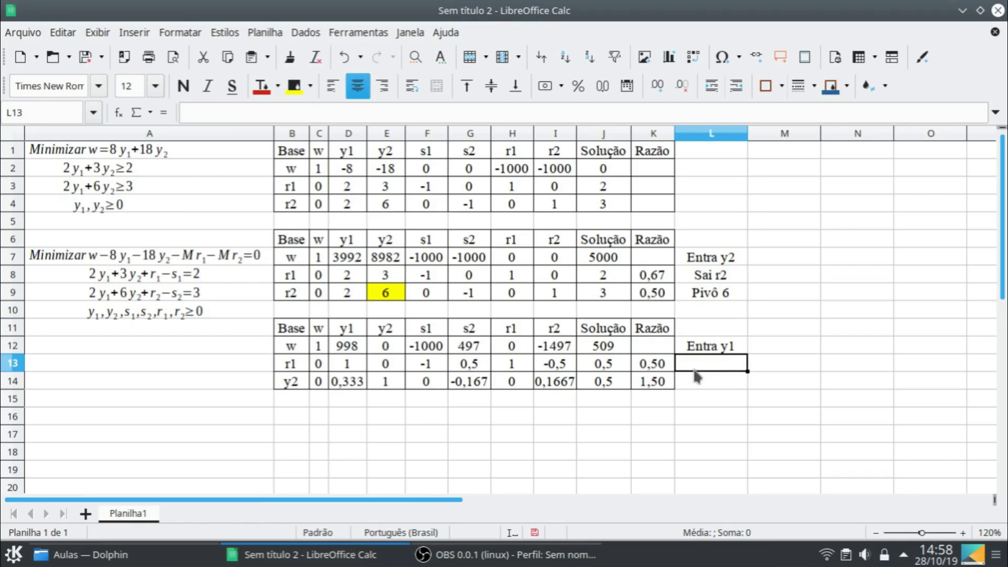
pyautogui.write('Sai ')
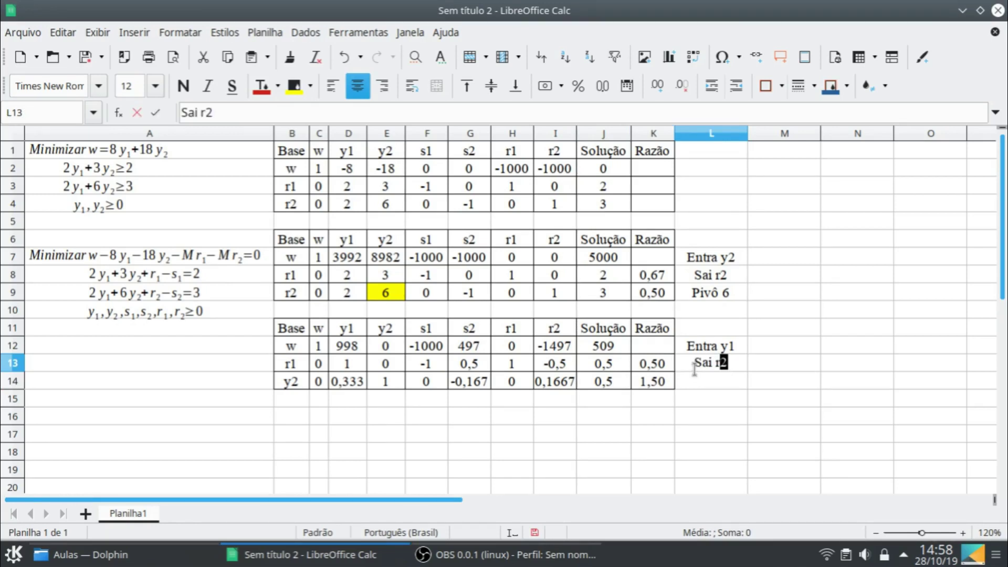
pyautogui.write('r1')
pyautogui.press('Return')
# - Enter the note "Pivô 1" in cell L14 and highlight the pivot cell D13 in yellow
pyautogui.write('P')
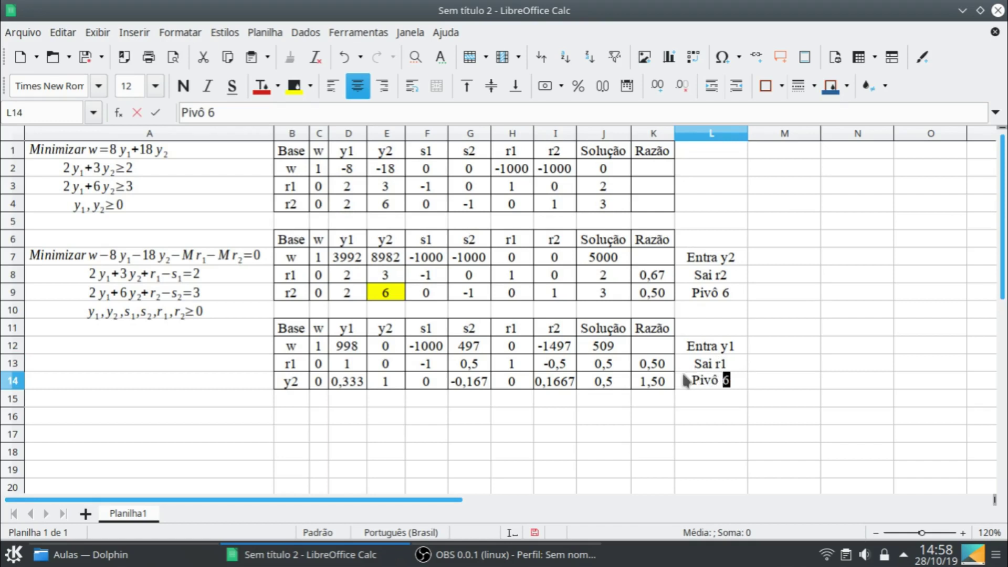
pyautogui.write('ivô 1')
pyautogui.click(357, 369)
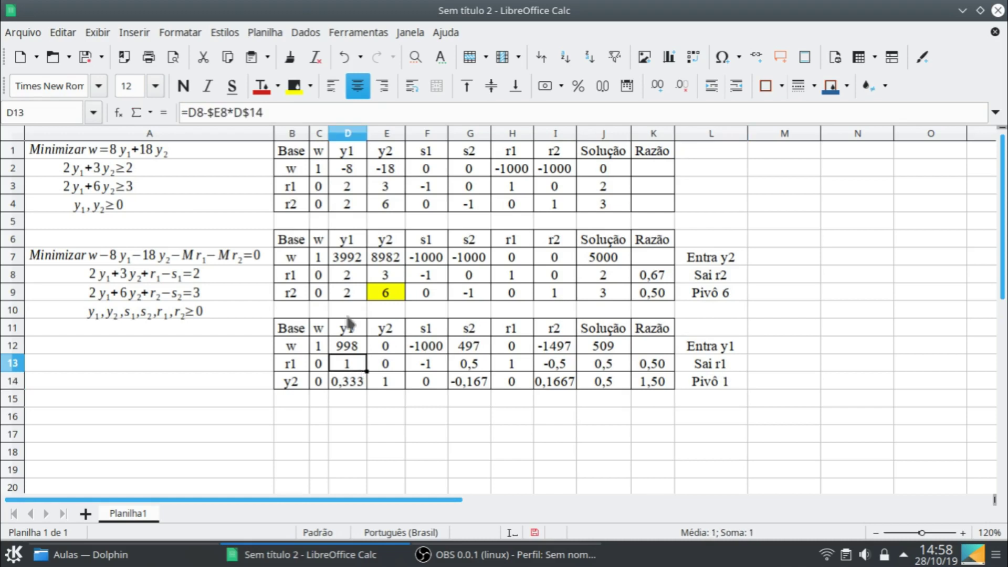
pyautogui.click(295, 86)
# - Copy the third tableau with its notes, B11:L14, to a new block starting at cell B16
pyautogui.click(305, 334)
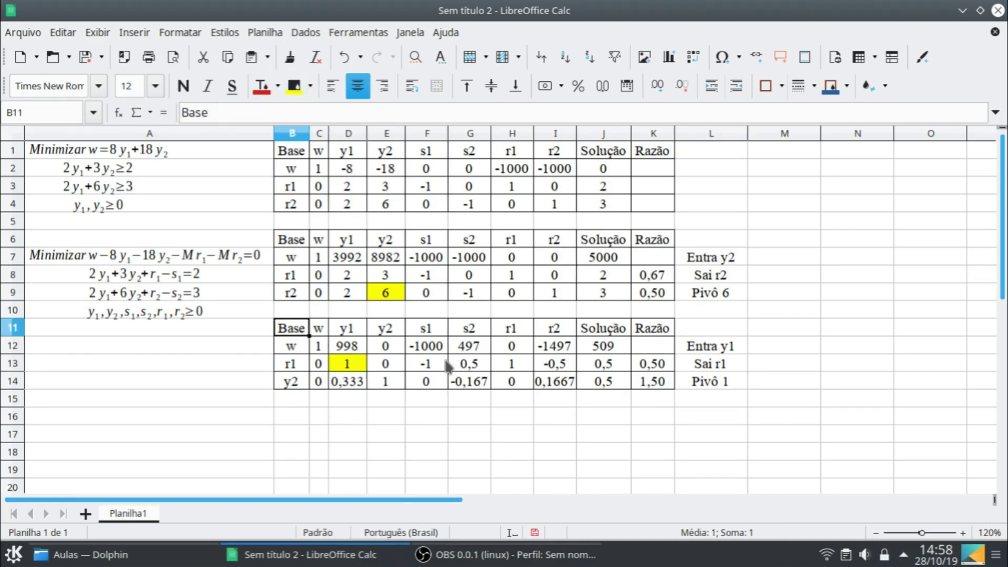
pyautogui.keyDown('shift'); pyautogui.click(700, 387); pyautogui.keyUp('shift')
pyautogui.hotkey('ctrl', 'c')
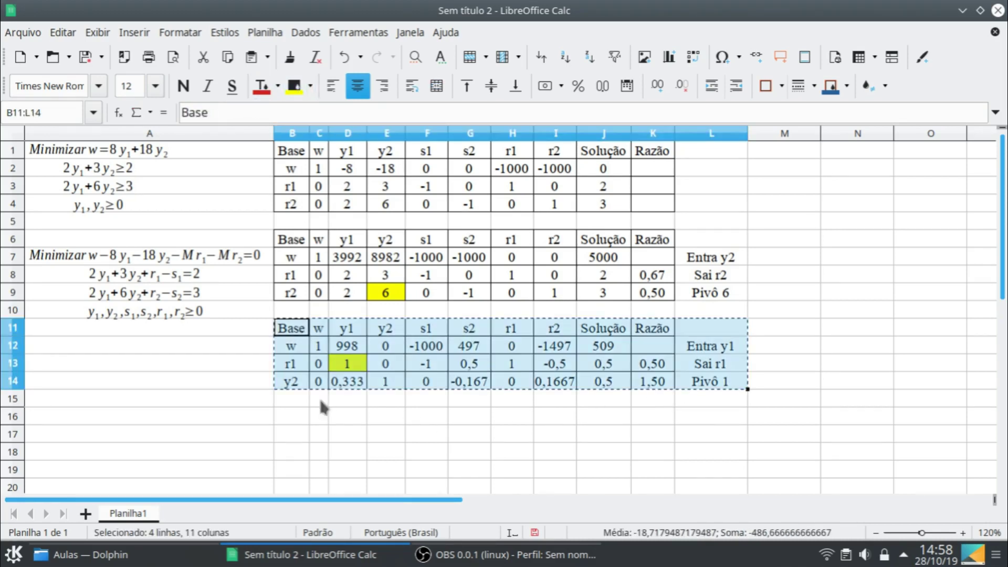
pyautogui.click(292, 418)
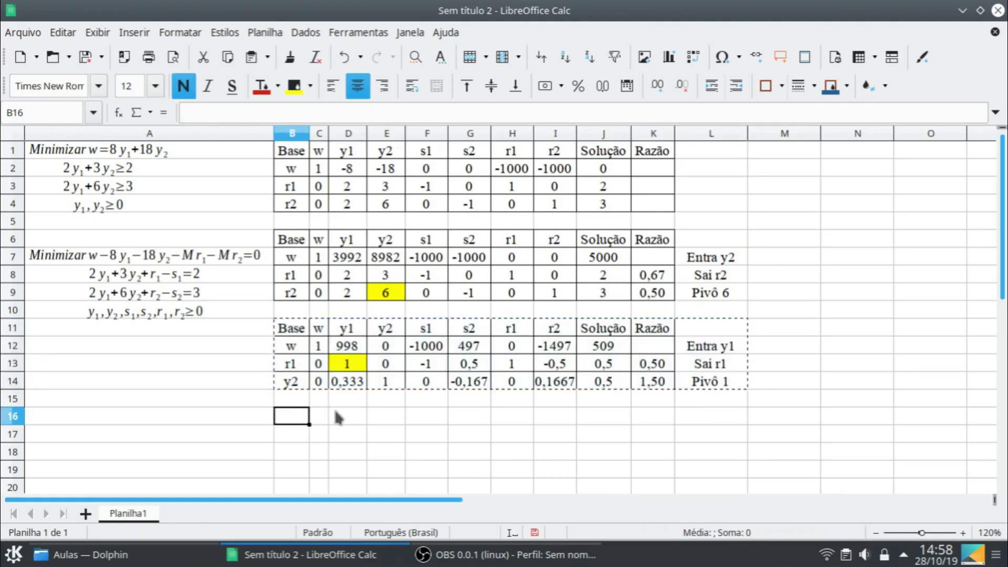
pyautogui.hotkey('ctrl', 'v')
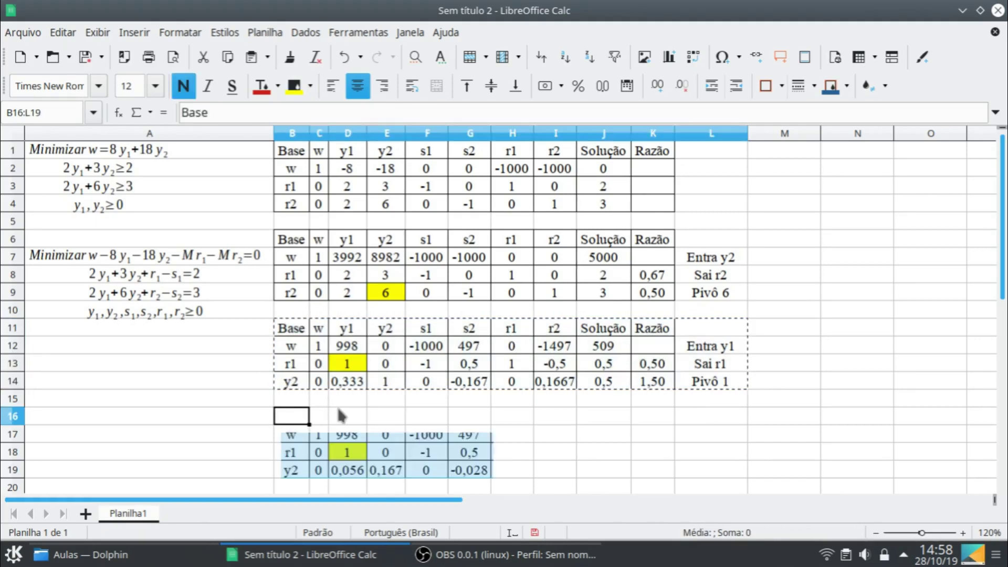
# - Clear the contents of C17:L19 in the fourth tableau, keeping its headers and base labels
pyautogui.click(319, 435)
pyautogui.keyDown('shift'); pyautogui.click(698, 474); pyautogui.keyUp('shift')
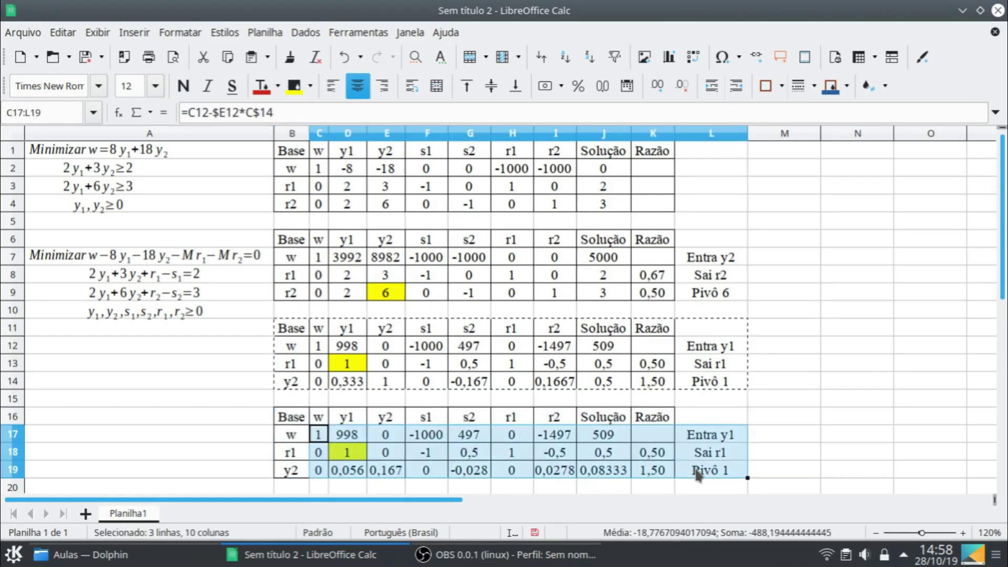
pyautogui.press('Delete')
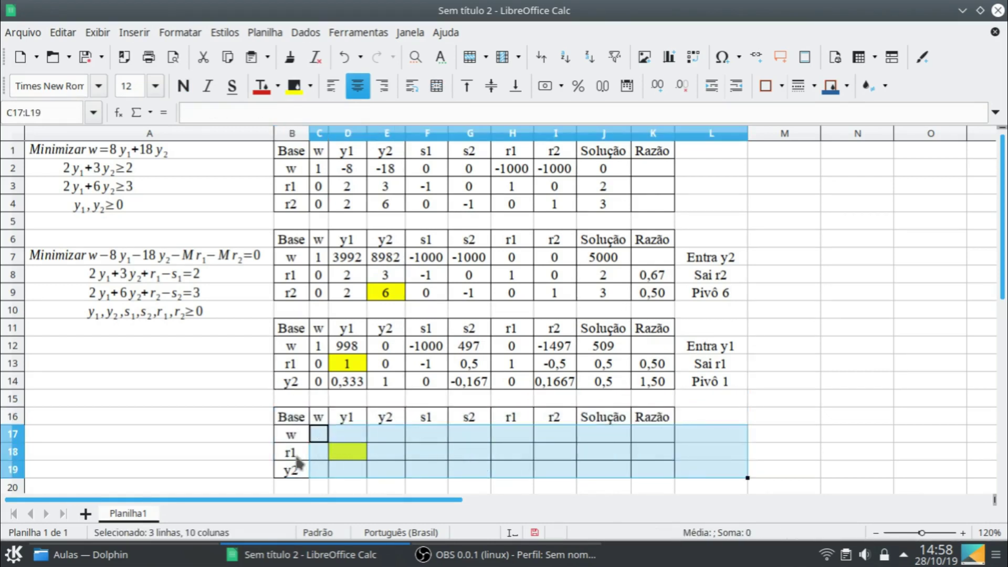
# - Change the base label in cell B18 of the fourth tableau to y1
pyautogui.click(300, 460)
pyautogui.write('y1')
pyautogui.press('Return')
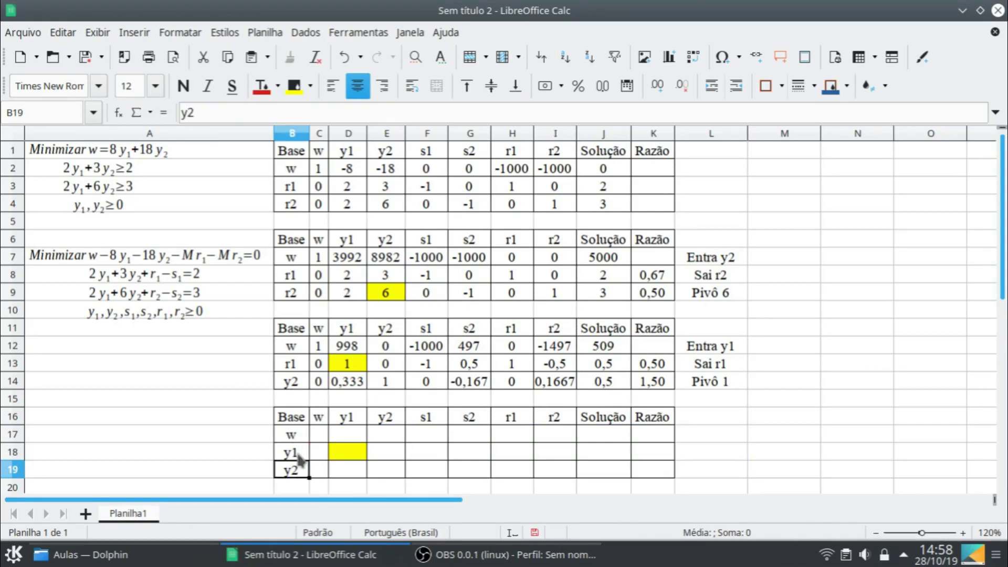
# - Compute the y1 row of the fourth tableau by entering =C13/$D$13 in C18 and filling it across to J18
pyautogui.click(321, 455)
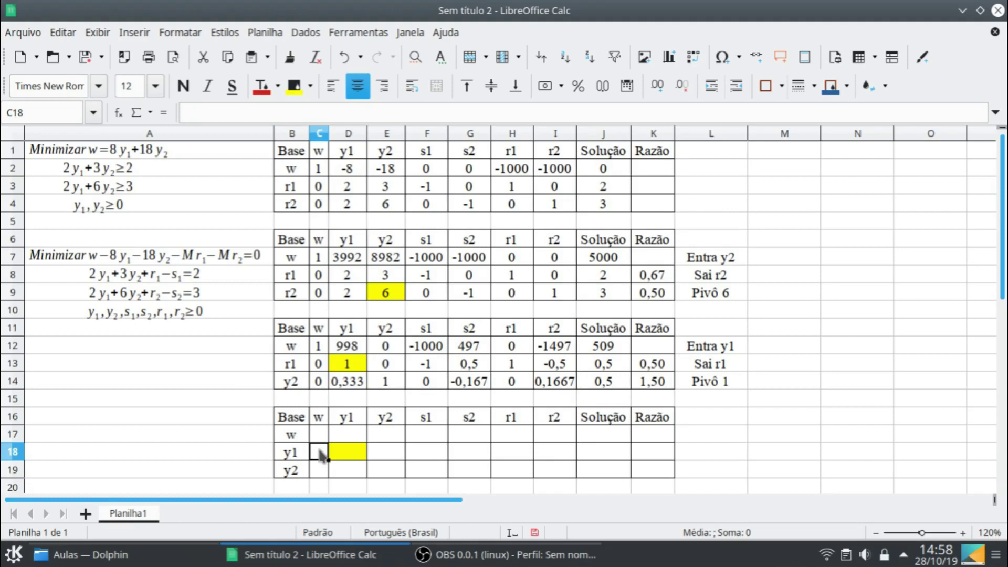
pyautogui.write('=')
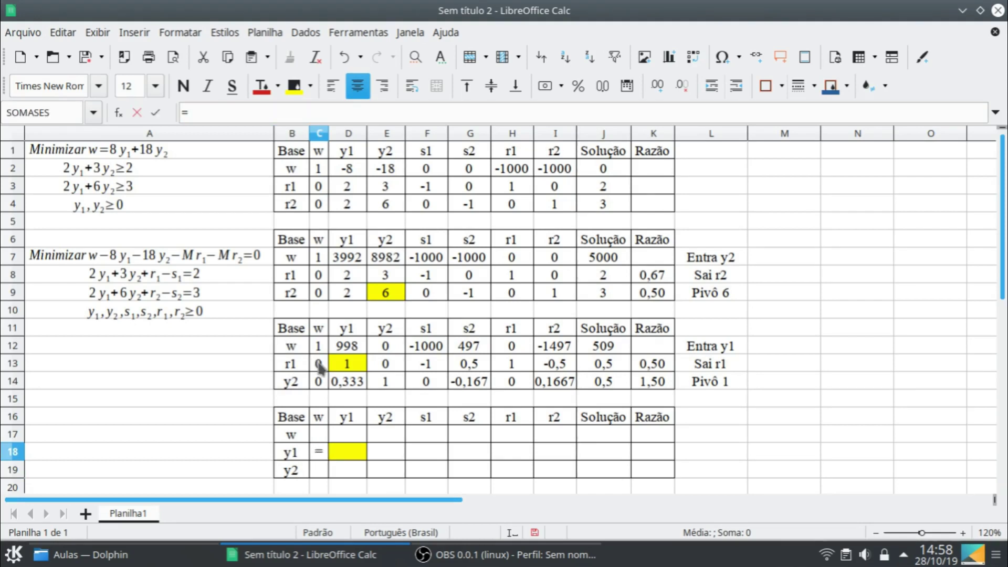
pyautogui.click(319, 367)
pyautogui.write('/')
pyautogui.click(347, 365)
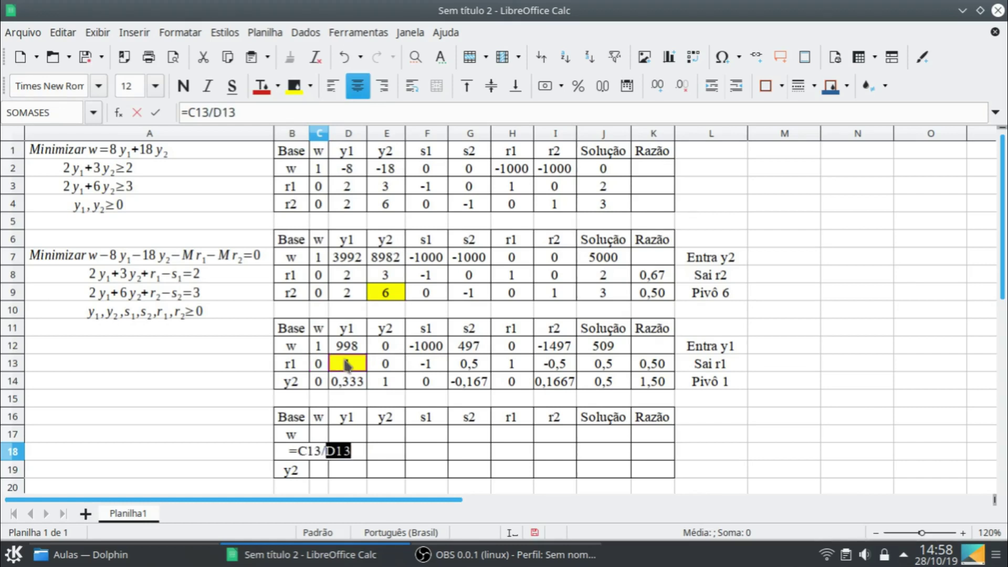
pyautogui.press('F4')
pyautogui.press('Return')
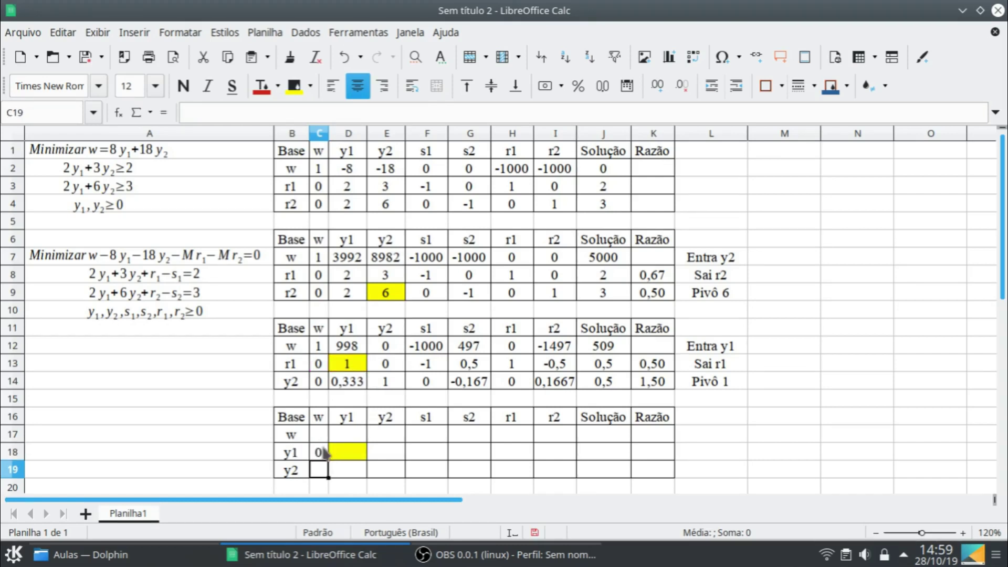
pyautogui.click(321, 453)
pyautogui.moveTo(329, 459); pyautogui.dragTo(624, 477)
# - Enter the formula =C12-$D12*C$18 in cell C17 for the w row of the fourth tableau
pyautogui.click(321, 433)
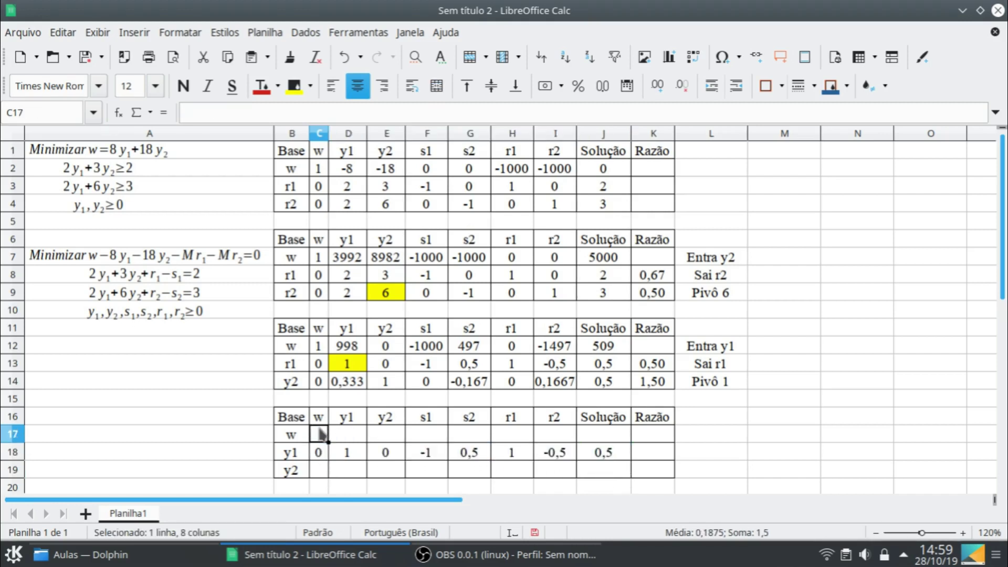
pyautogui.write('=')
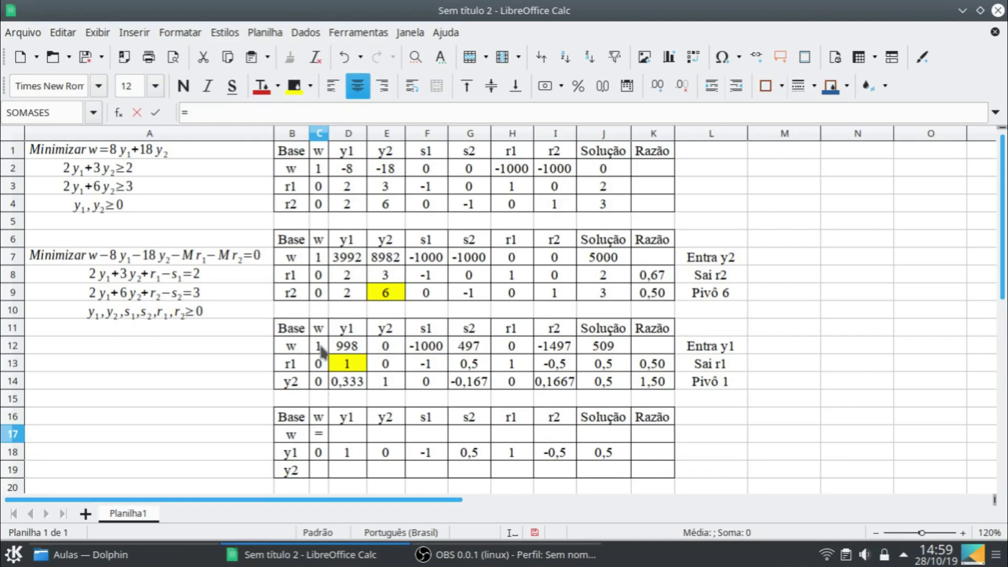
pyautogui.click(320, 349)
pyautogui.write('-')
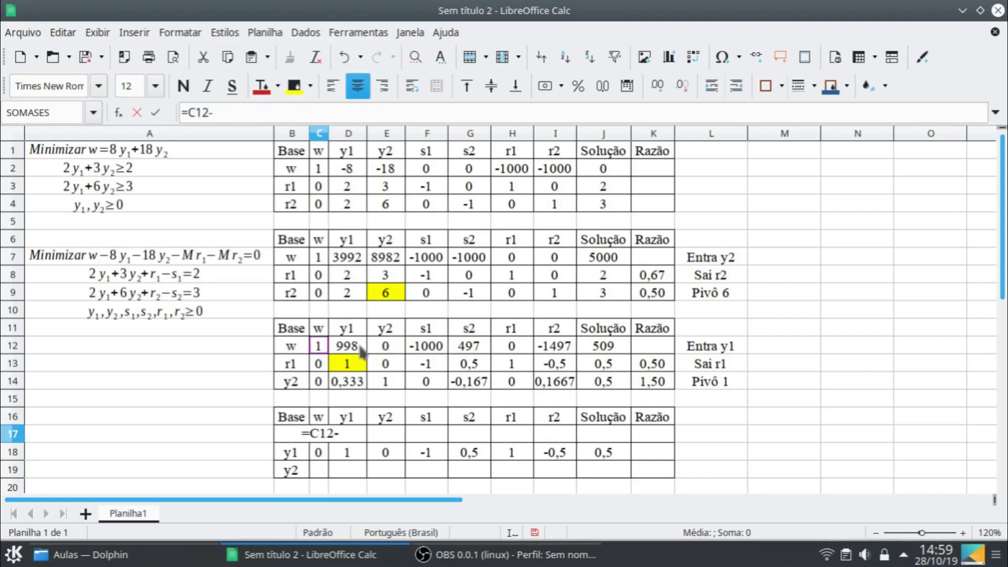
pyautogui.click(362, 351)
pyautogui.press('F4')
pyautogui.press('F4')
pyautogui.press('F4')
pyautogui.write('*')
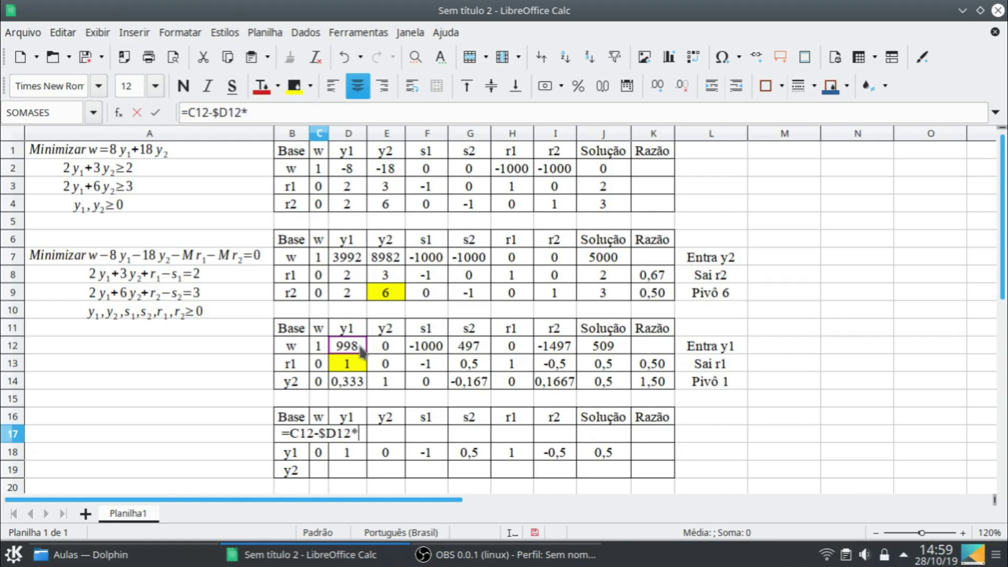
pyautogui.click(326, 455)
pyautogui.press('F4')
pyautogui.press('F4')
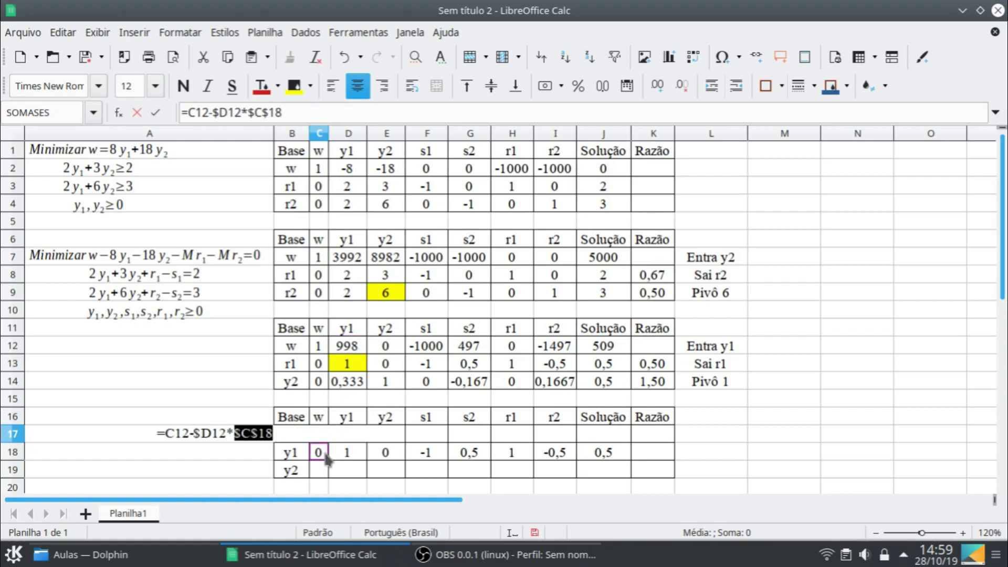
pyautogui.press('Return')
# - Fill the C17 formula across to J17 and copy C17:J17 into the y2 row starting at C19
pyautogui.click(321, 436)
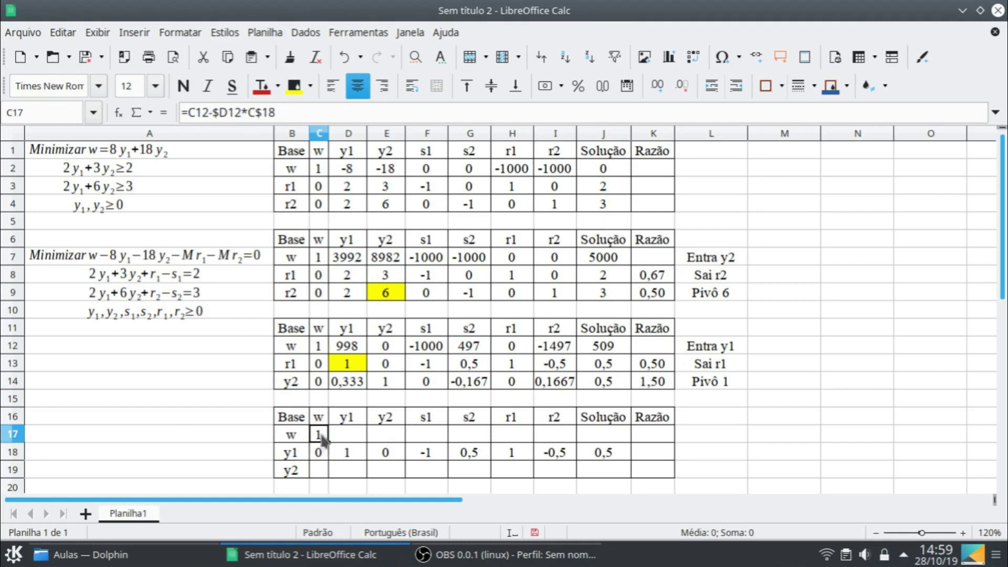
pyautogui.moveTo(330, 441); pyautogui.dragTo(620, 462)
pyautogui.hotkey('ctrl', 'c')
pyautogui.click(319, 469)
pyautogui.hotkey('ctrl', 'v')
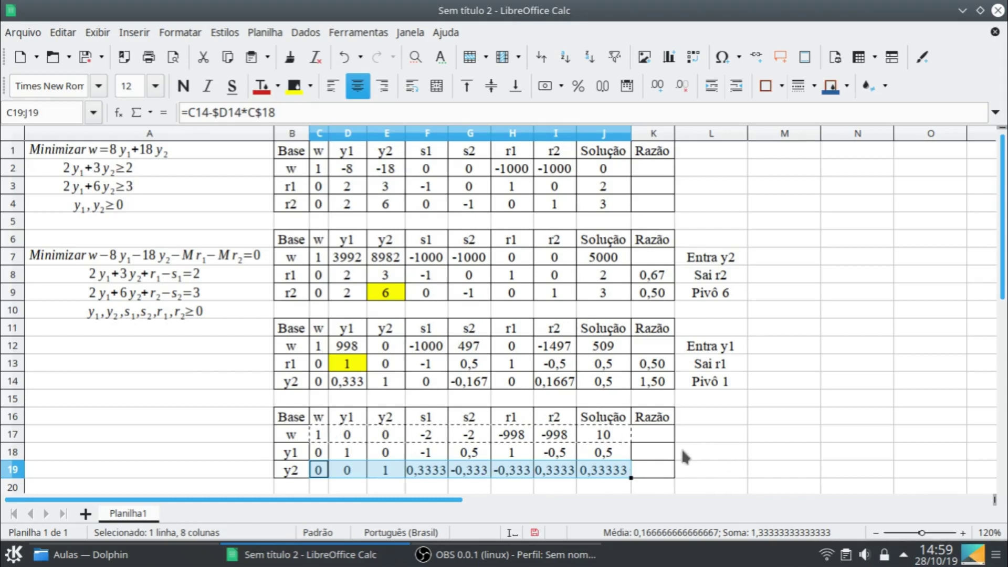
pyautogui.click(713, 453)
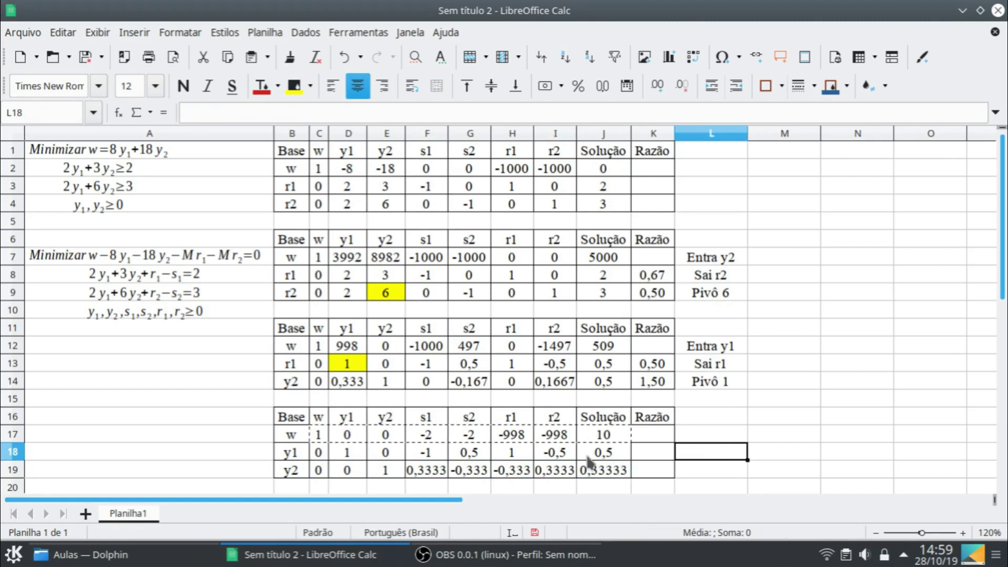
pyautogui.click(501, 561)
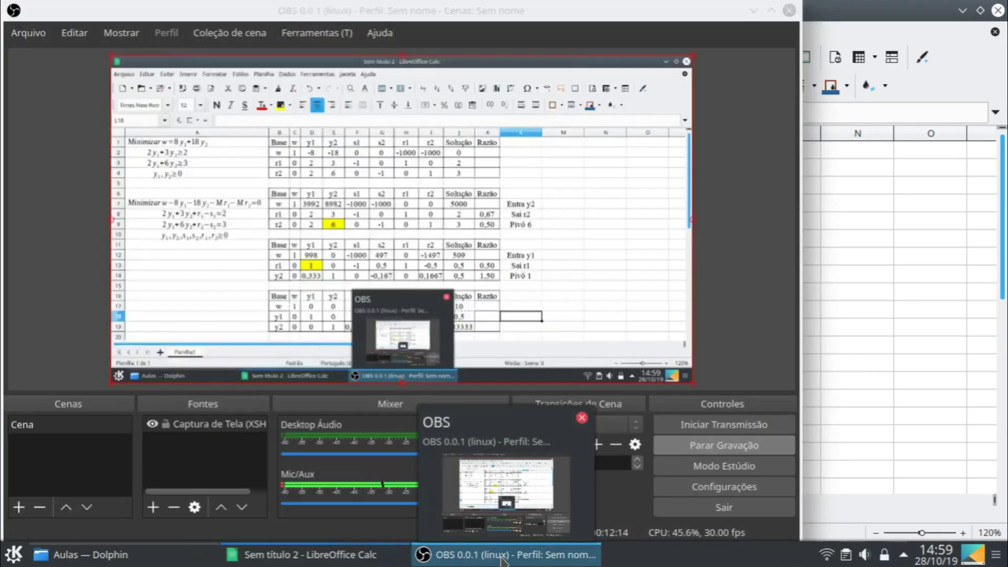